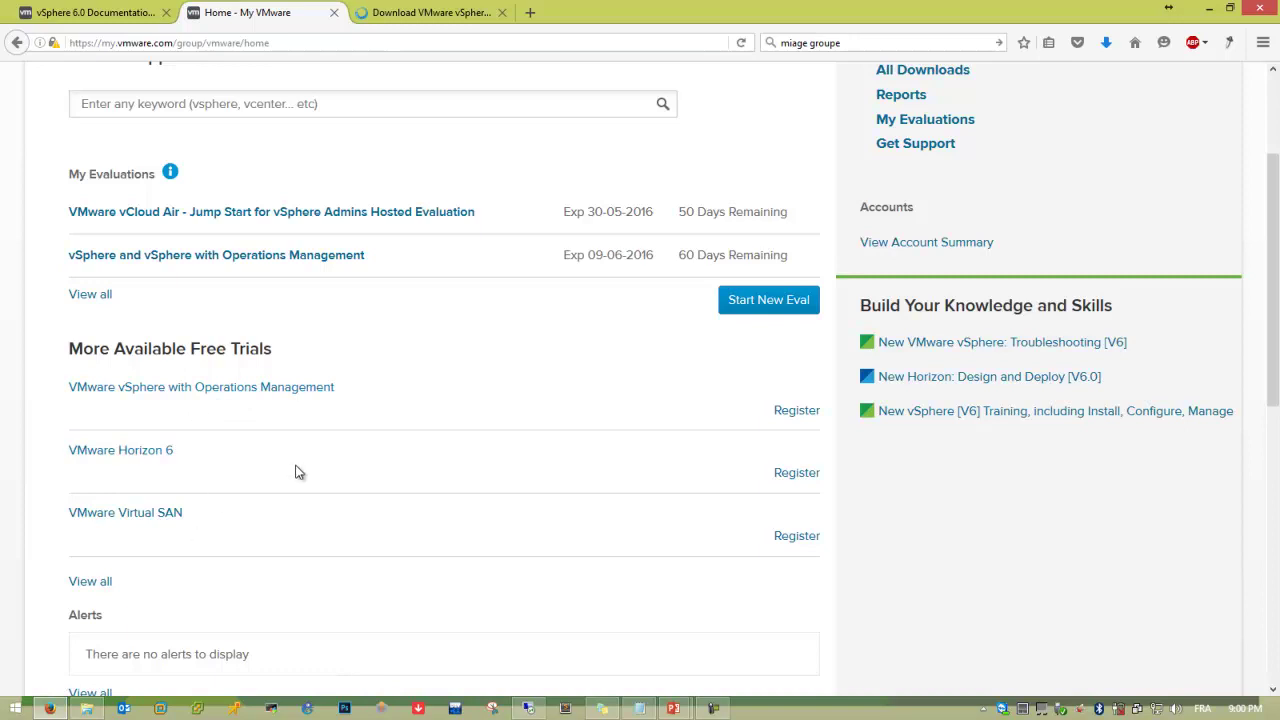
Check the ESXi 6.0 U2 Essentials downloads, opening the vSphere free trial in another tab.
click(473, 7)
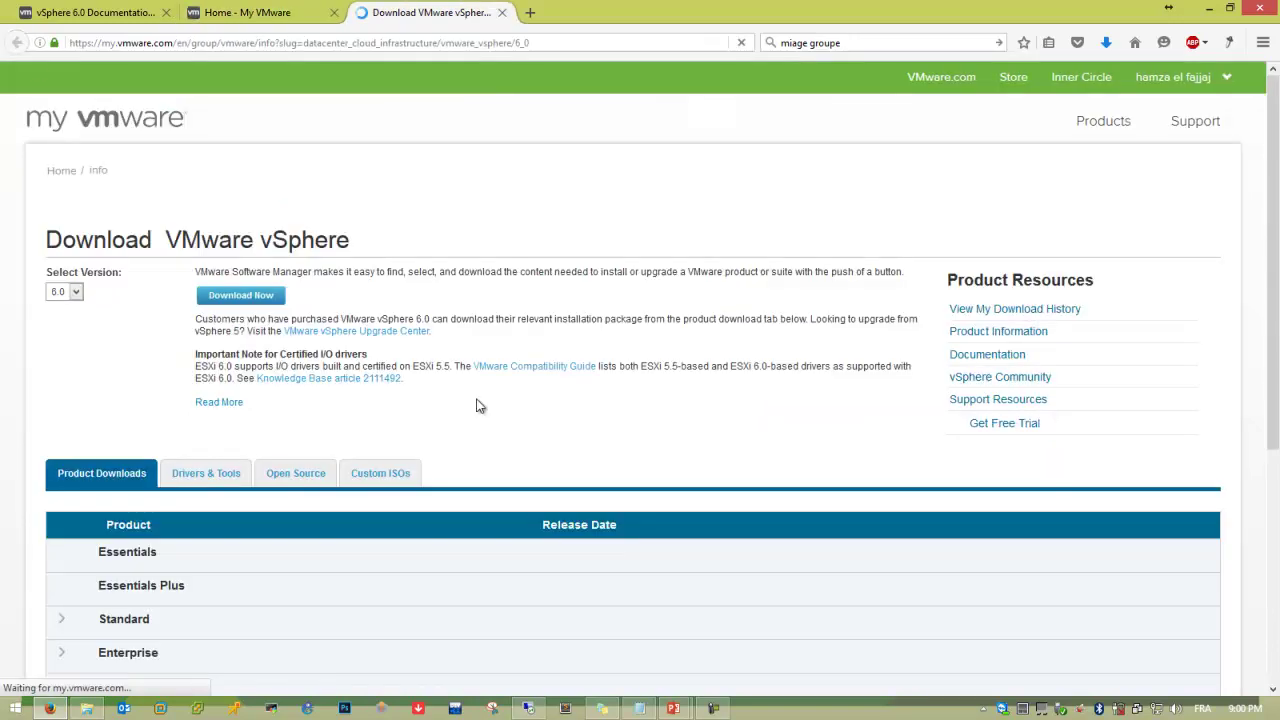
scroll(477, 403, down, 3)
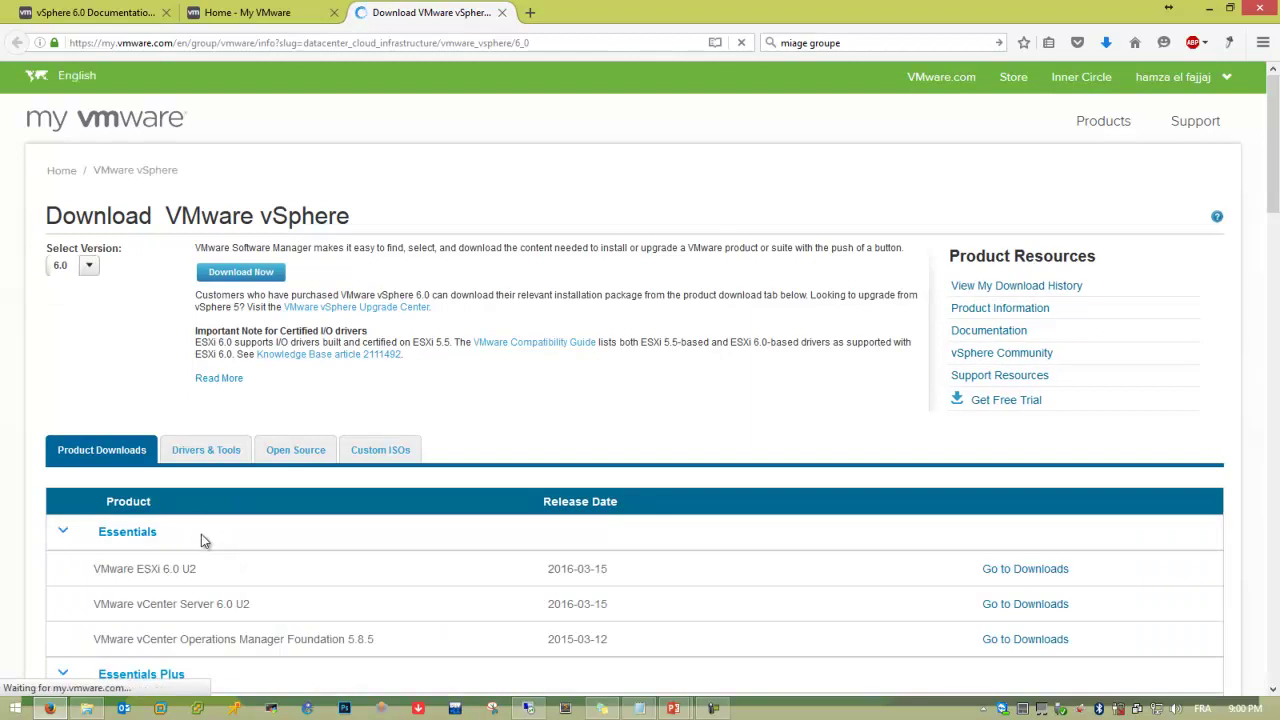
click(1006, 400)
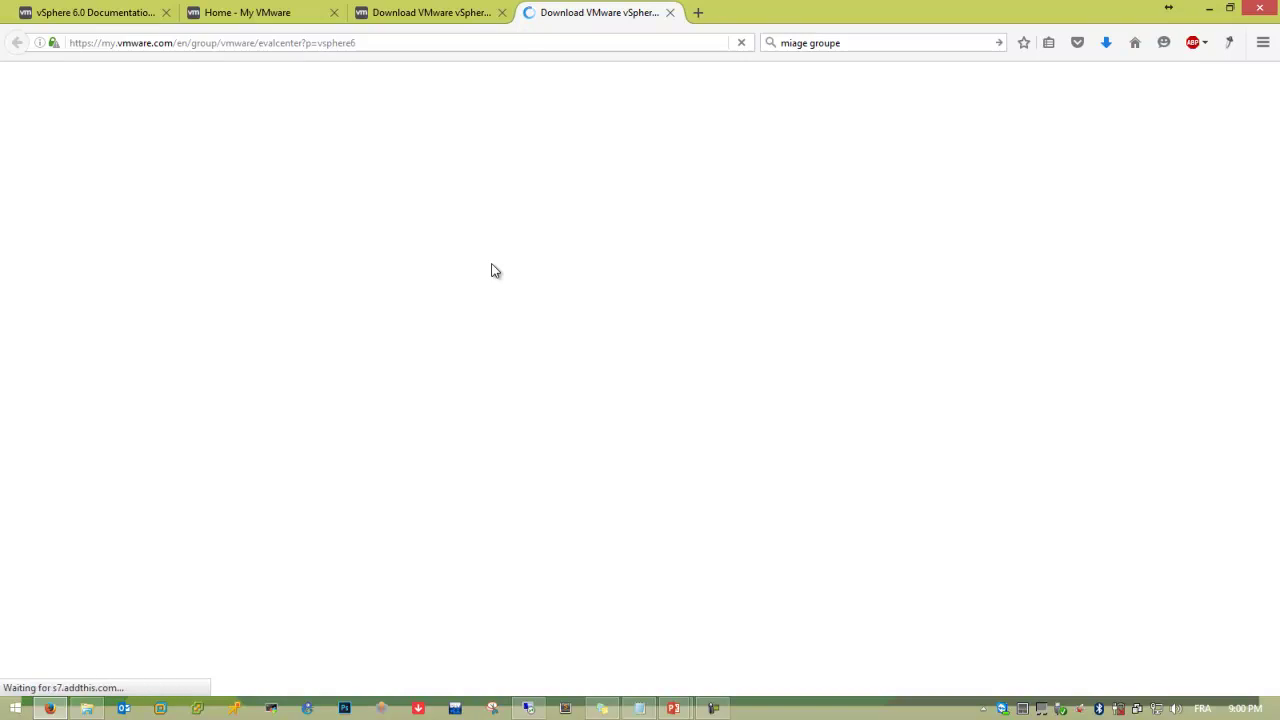
click(447, 10)
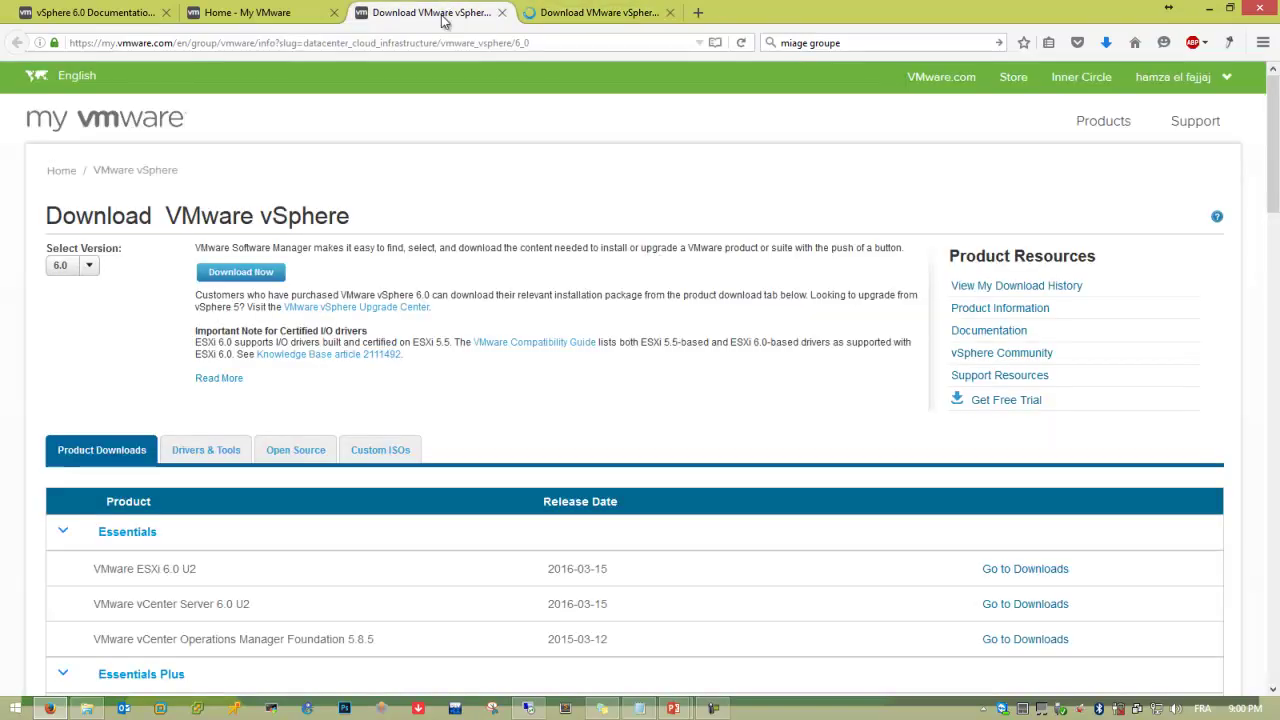
Review the evaluation days remaining and the ESXi ISO and vSphere Client download entries.
scroll(232, 410, down, 3)
click(548, 5)
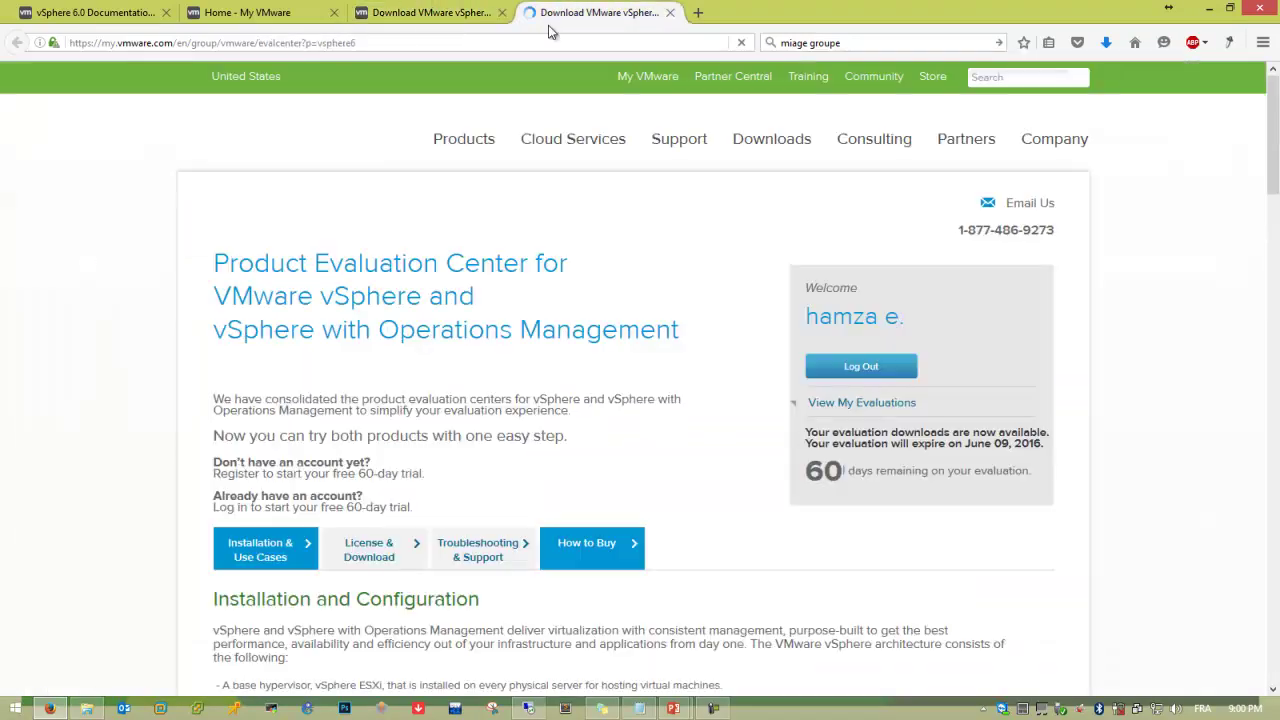
scroll(588, 400, down, 1)
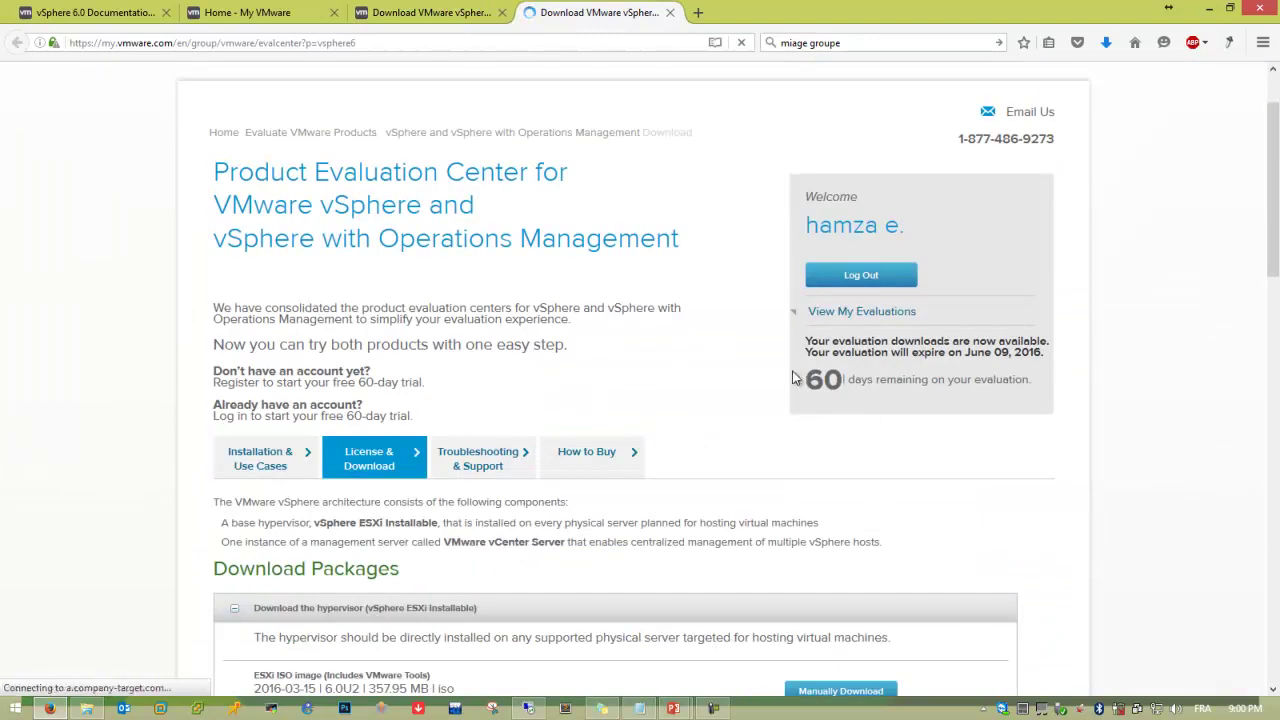
drag(800, 378, 988, 390)
click(945, 406)
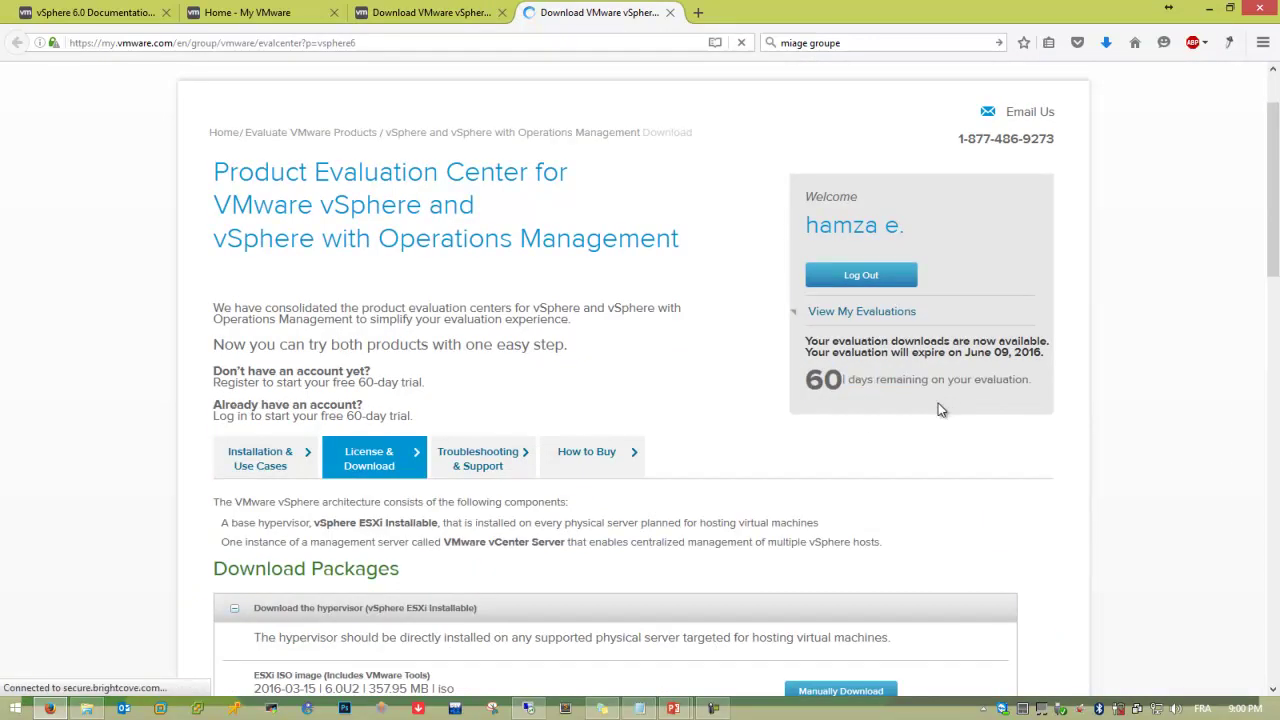
scroll(793, 435, down, 5)
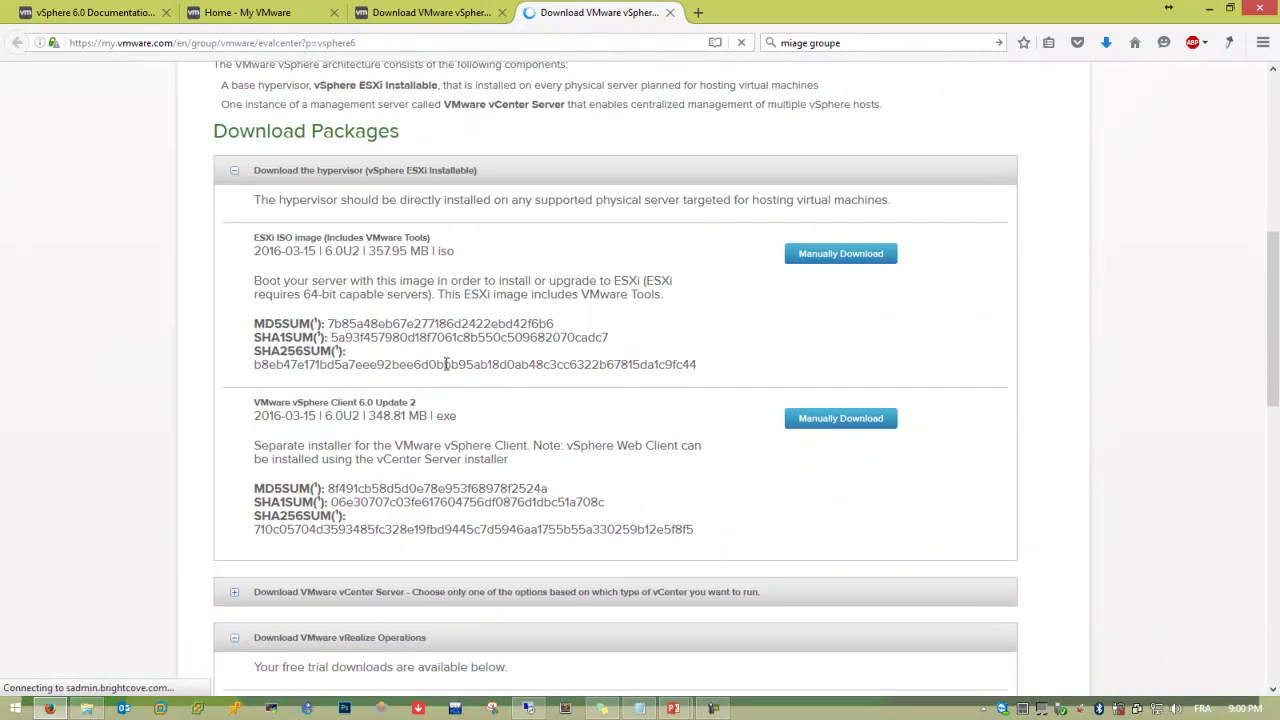
drag(254, 219, 412, 234)
drag(257, 383, 393, 398)
double_click(343, 384)
scroll(418, 481, down, 5)
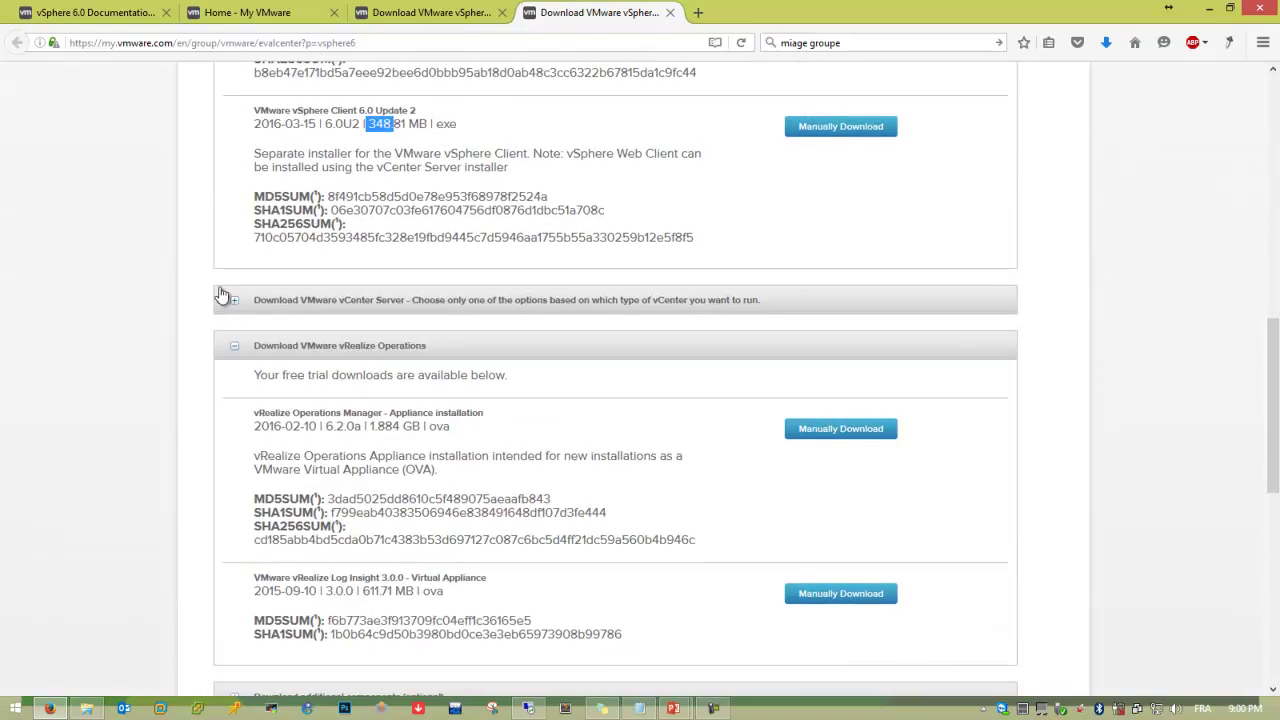
Expand the vCenter Server and vCenter Server for Linux download packages.
click(405, 308)
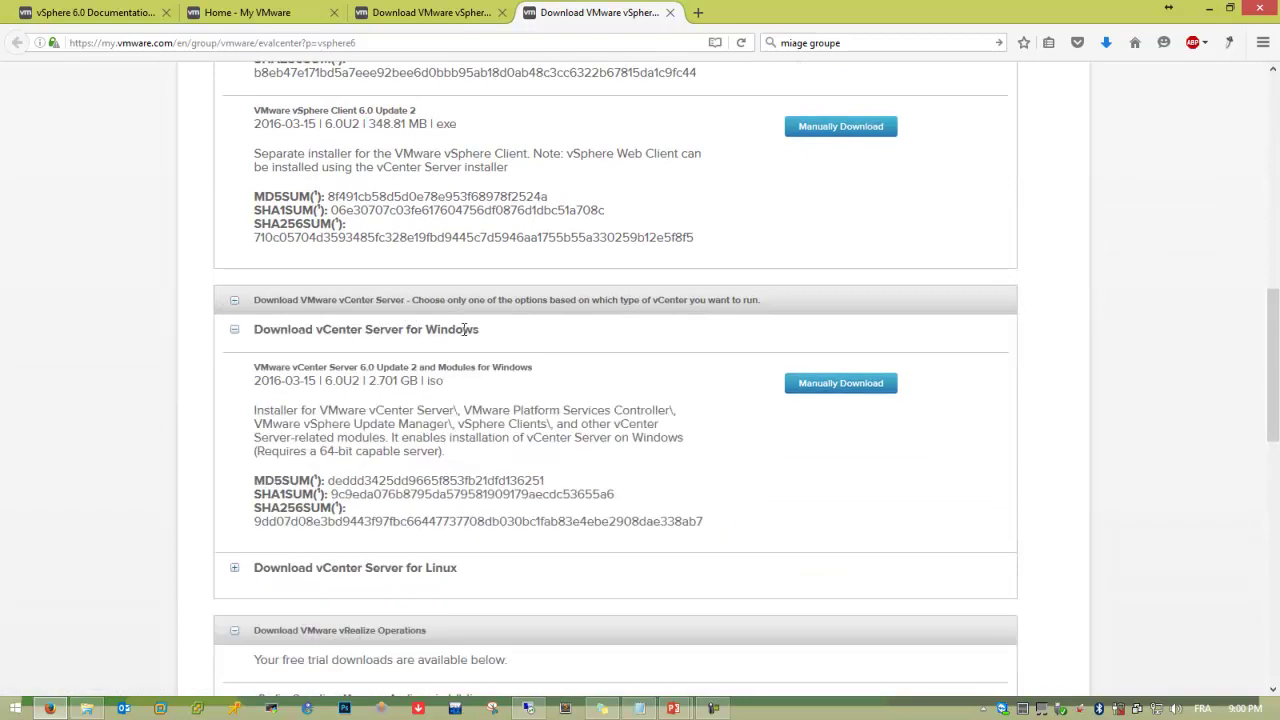
drag(479, 331, 288, 335)
scroll(386, 366, down, 5)
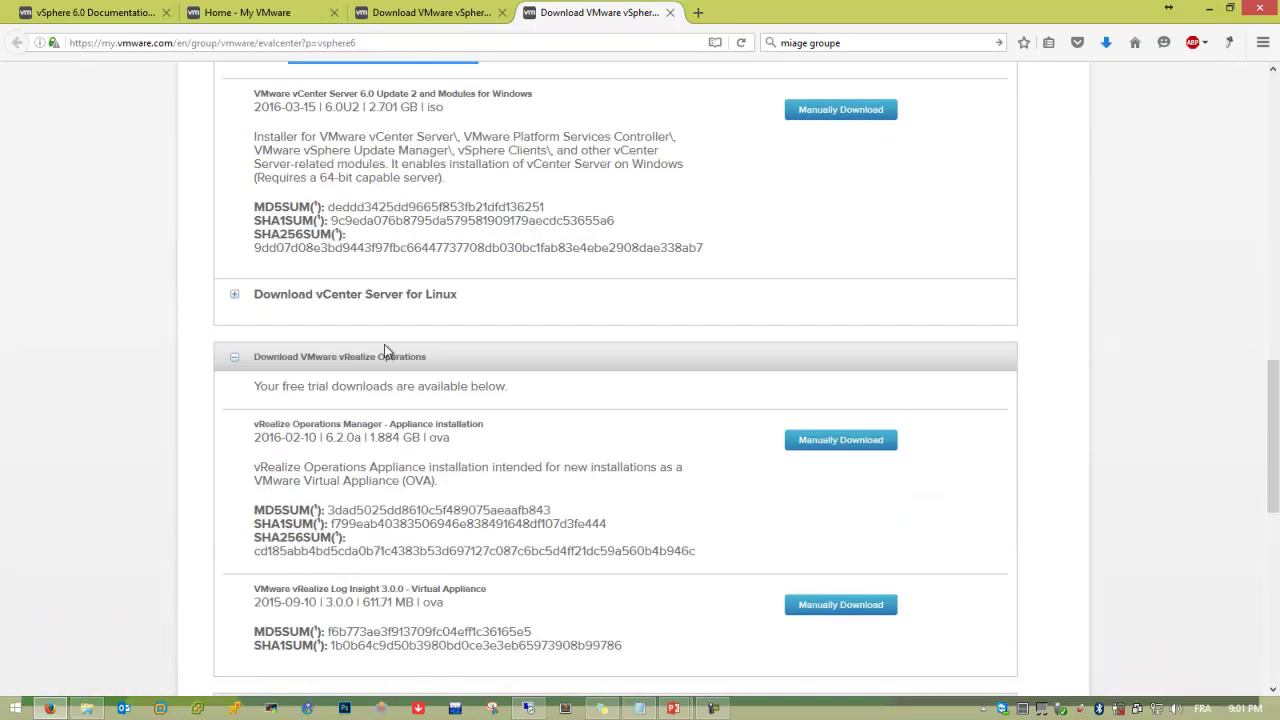
click(240, 300)
drag(464, 332, 251, 331)
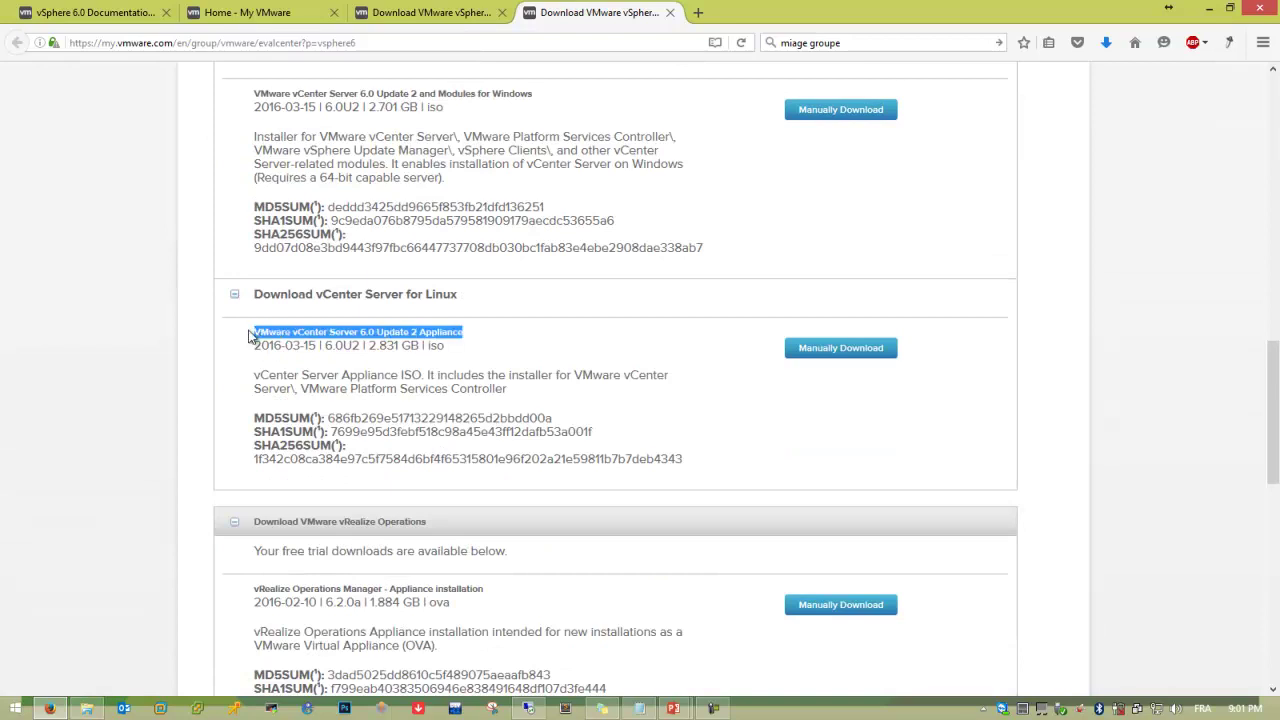
click(387, 372)
scroll(387, 372, up, 13)
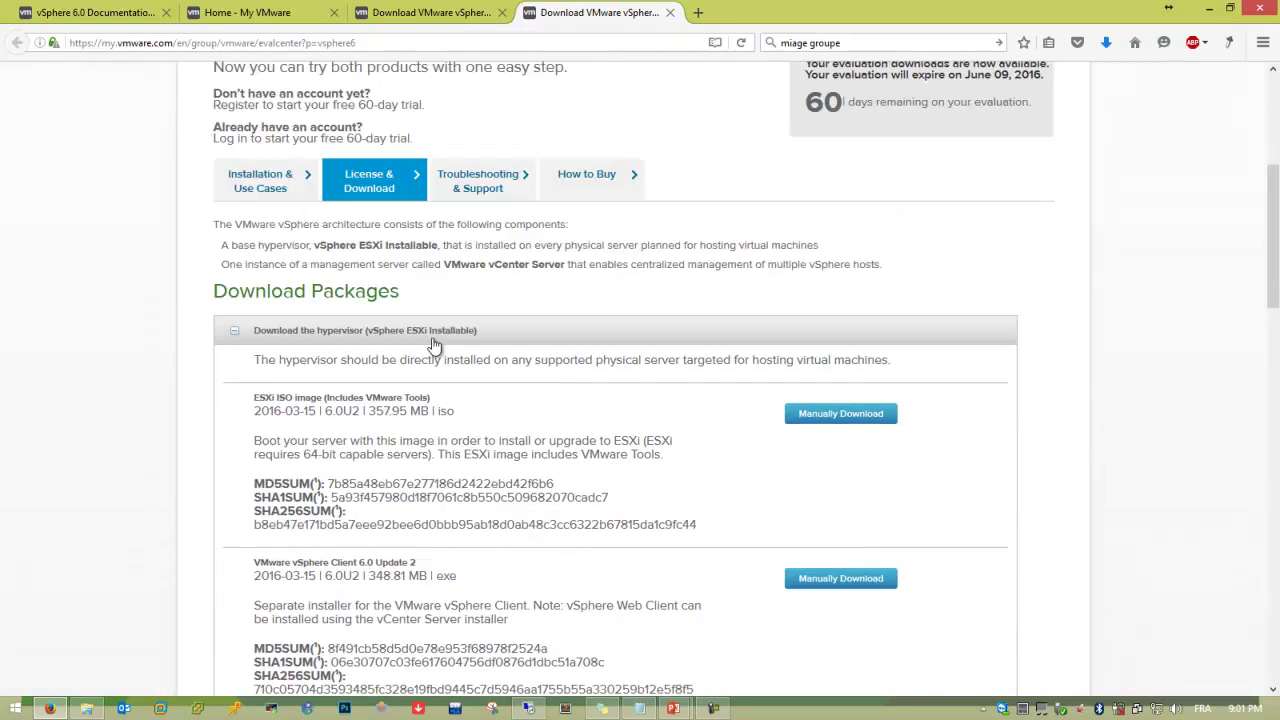
Cancel the ESXi ISO download, step through the course slideshow, and bring up the remote desktop.
click(812, 424)
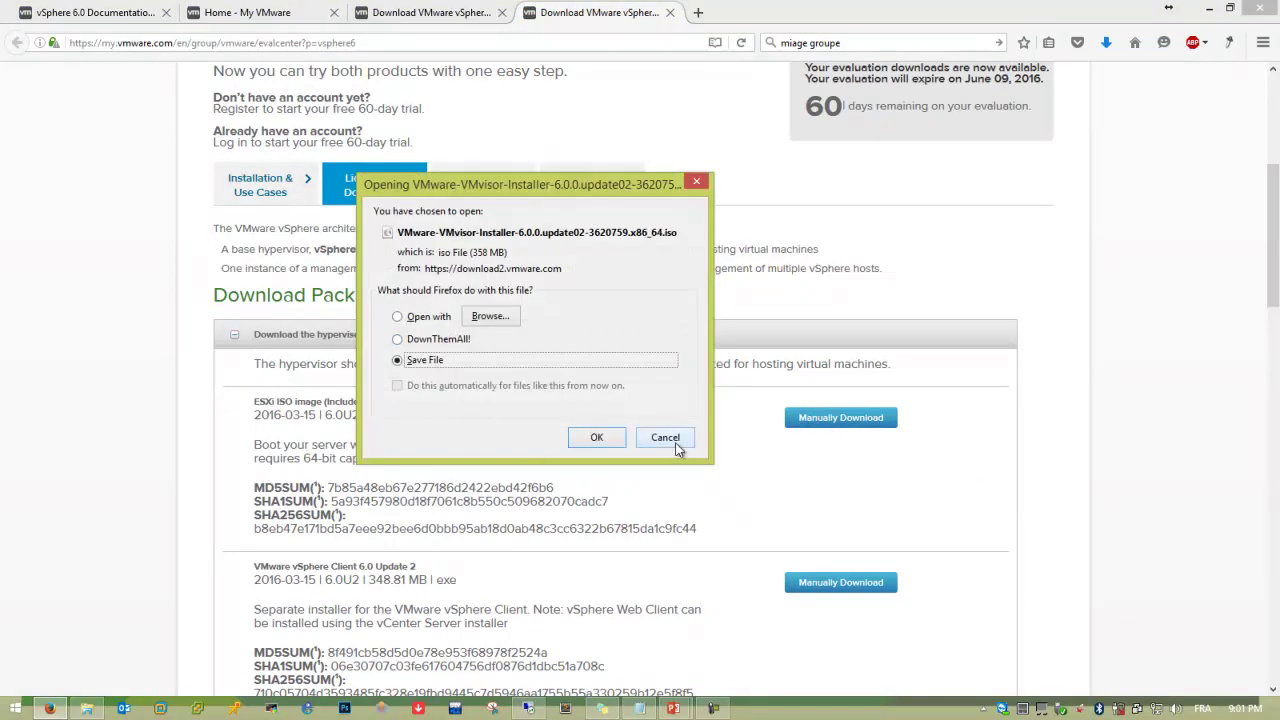
click(665, 439)
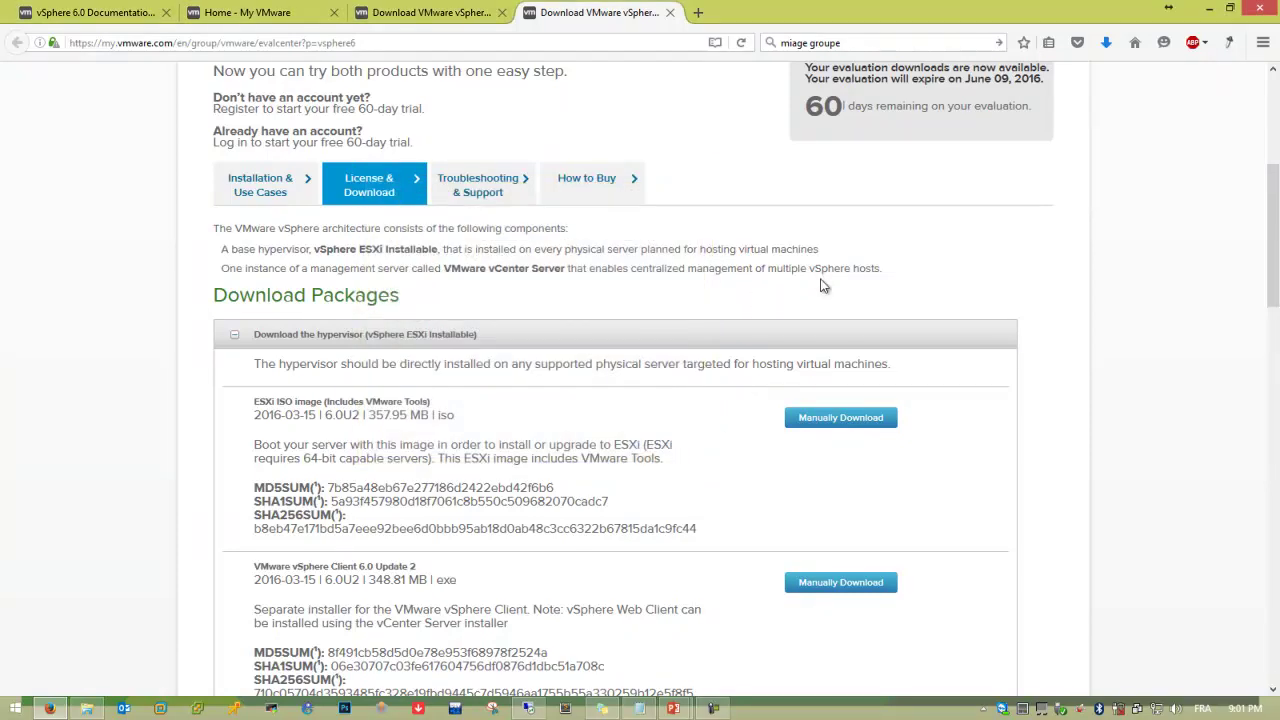
click(1195, 18)
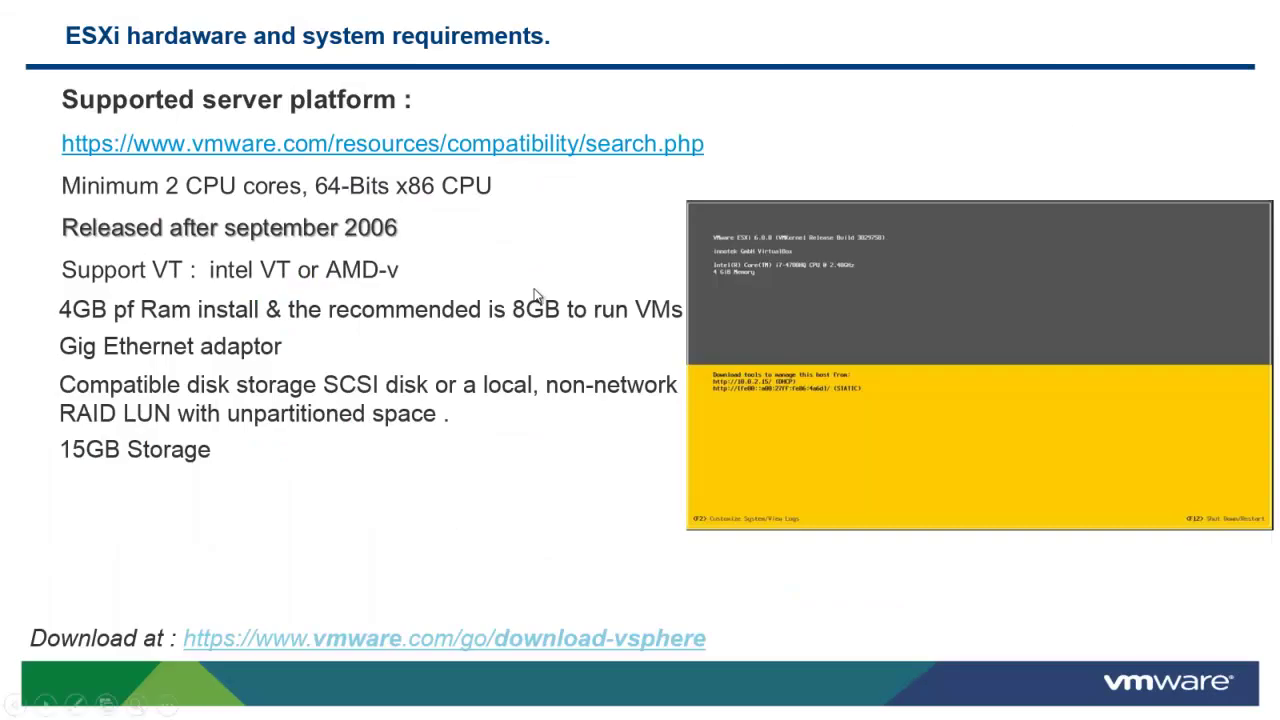
click(535, 325)
key(Escape)
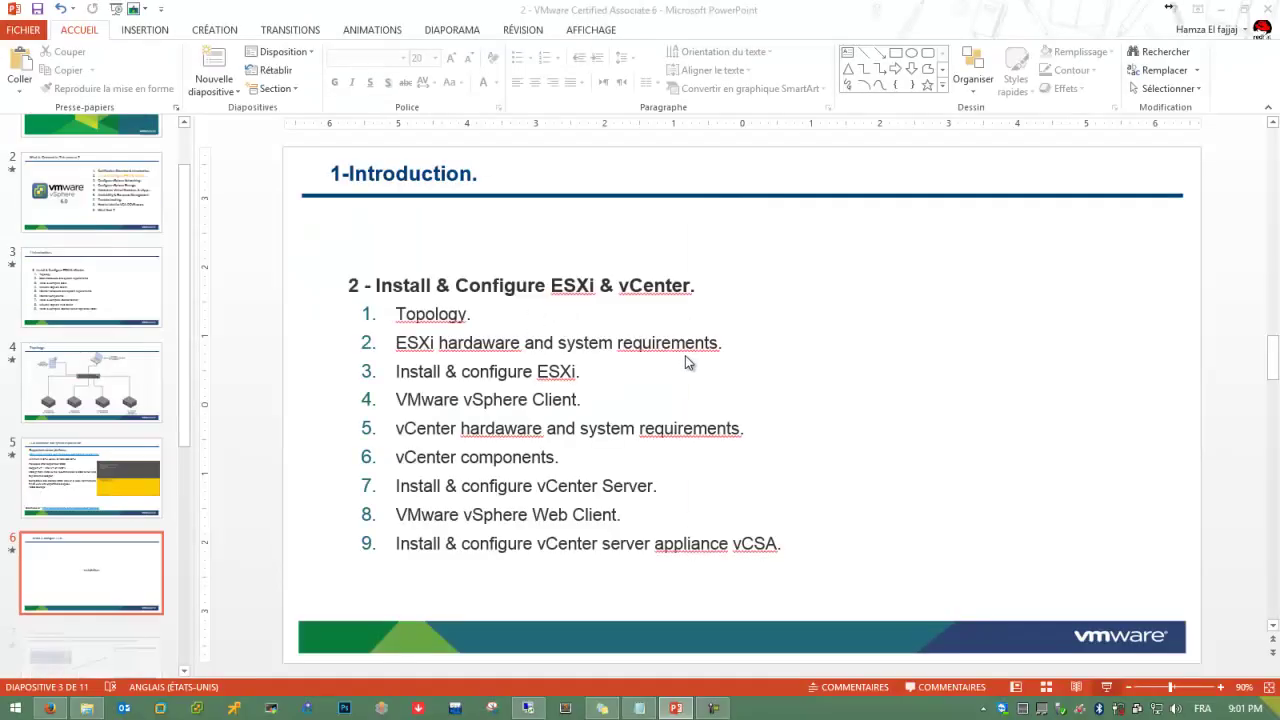
click(529, 710)
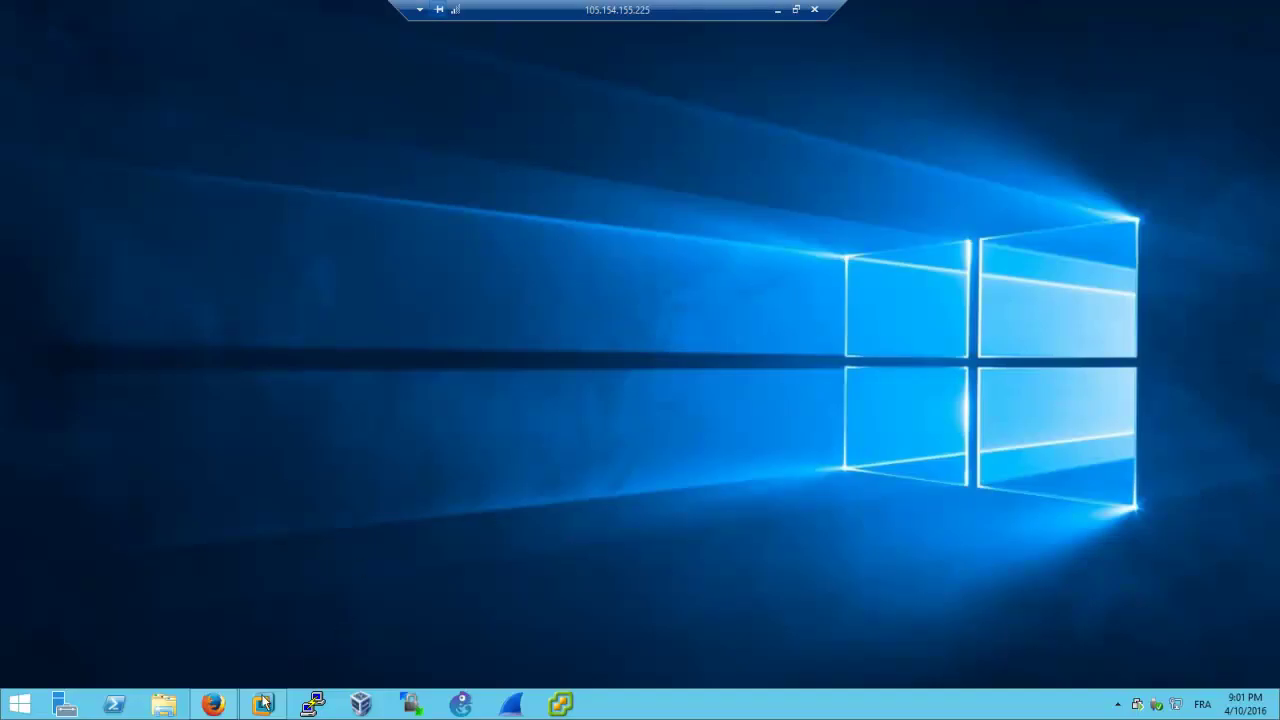
Close the browser window and bring up VMware Workstation.
right_click(213, 705)
click(170, 660)
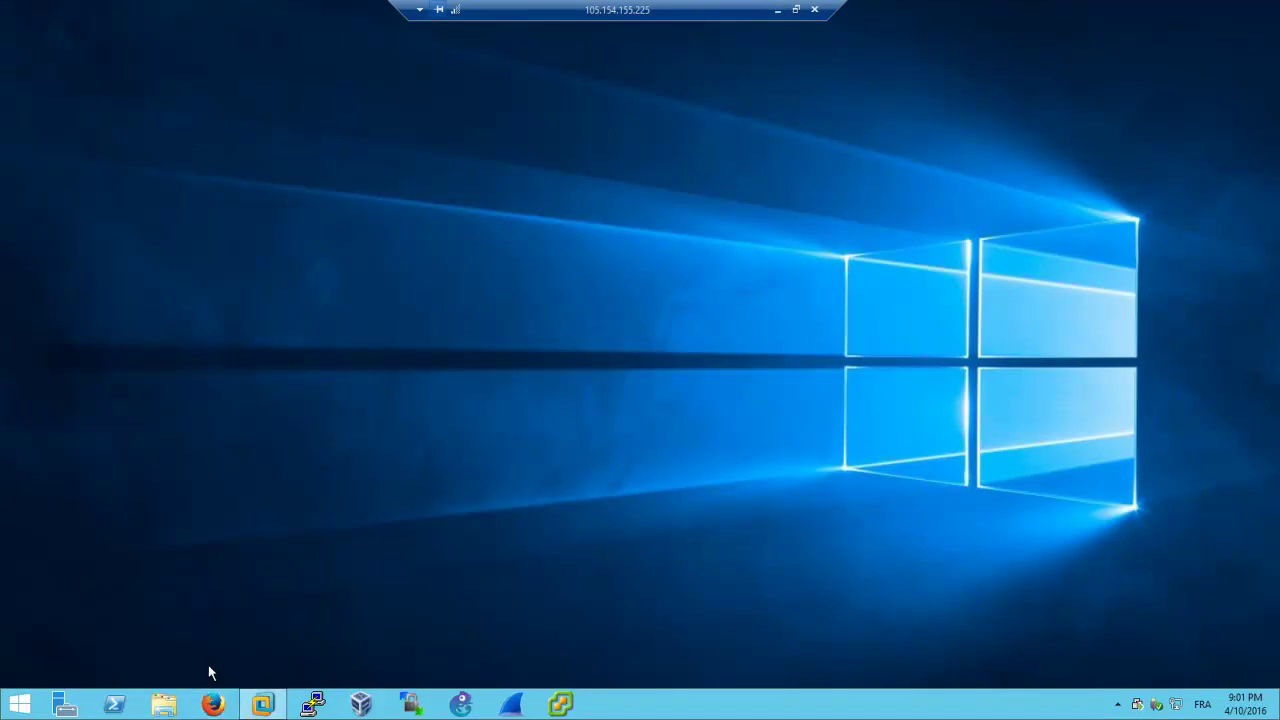
click(264, 705)
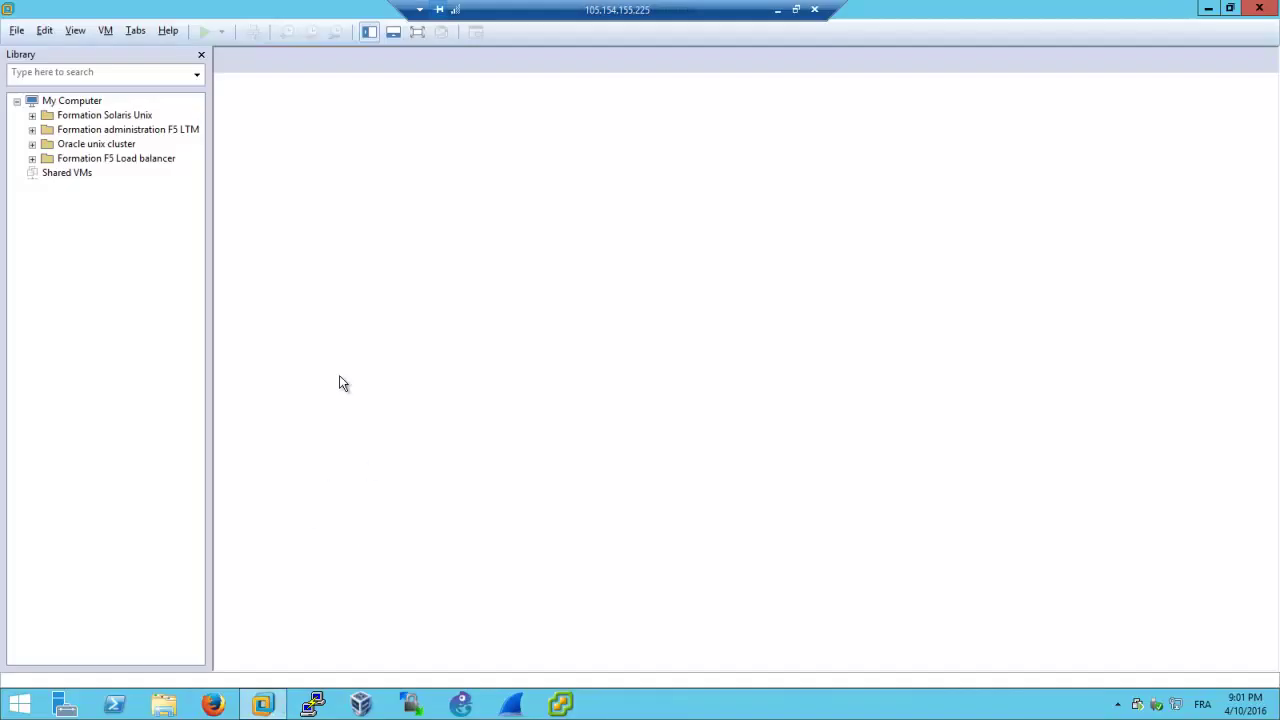
Create a folder named Formation VCA-DCV6 under My Computer in the library.
right_click(77, 103)
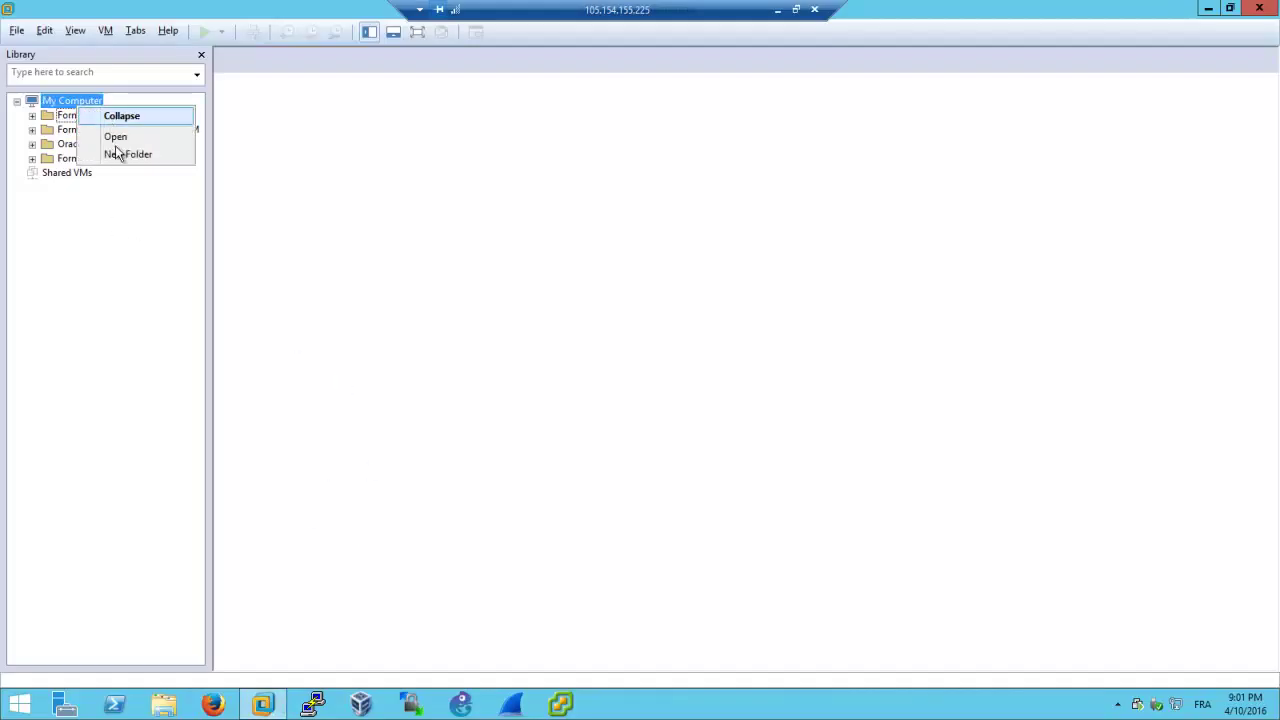
click(118, 156)
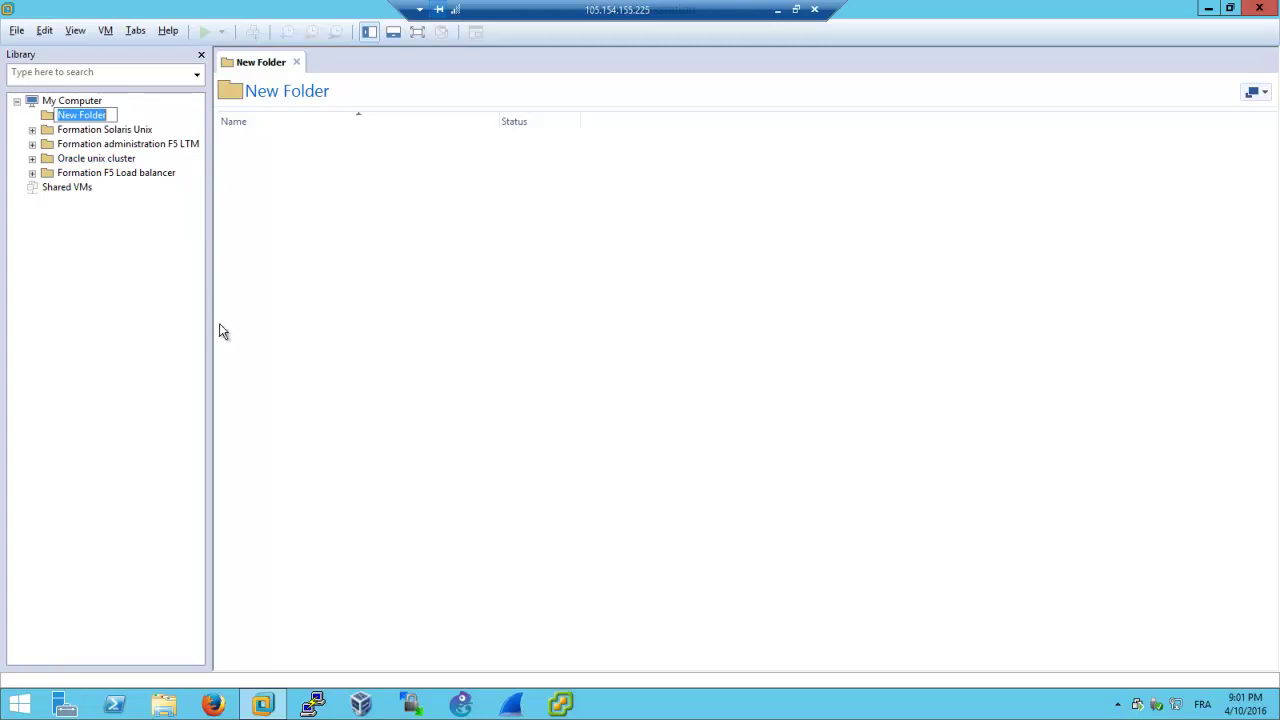
text(VCA-DCV6)
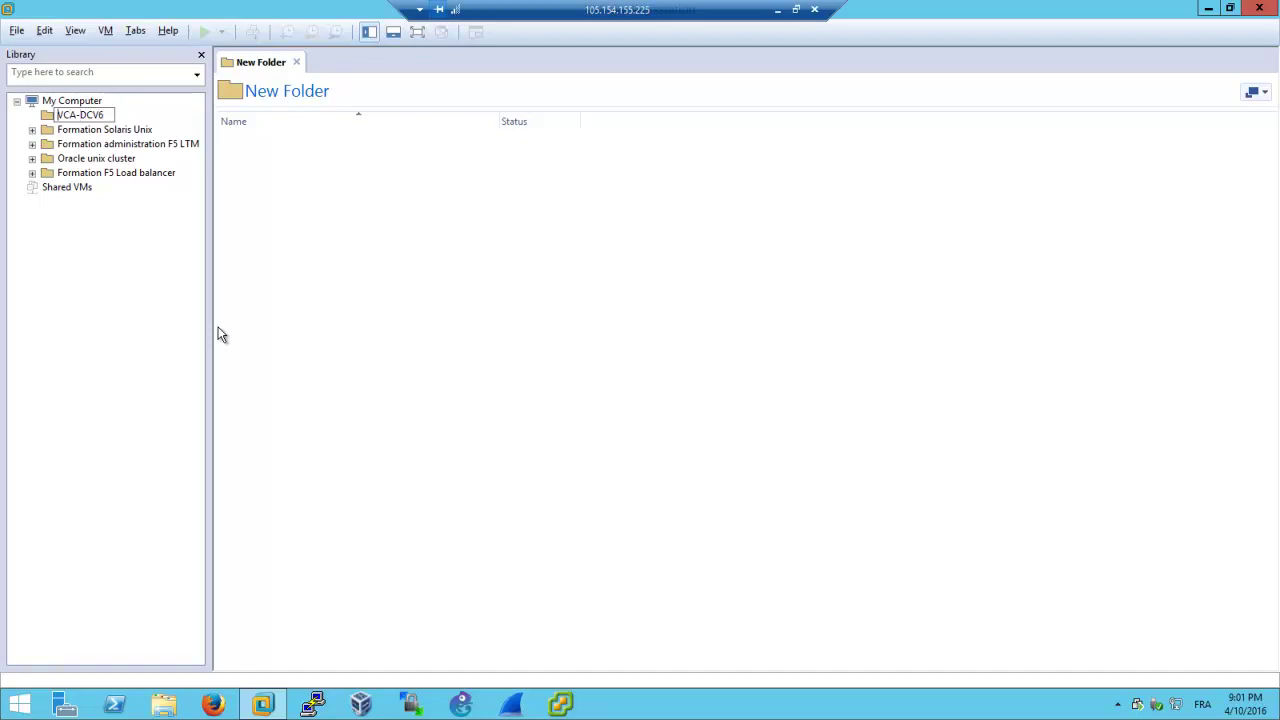
text(Formation)
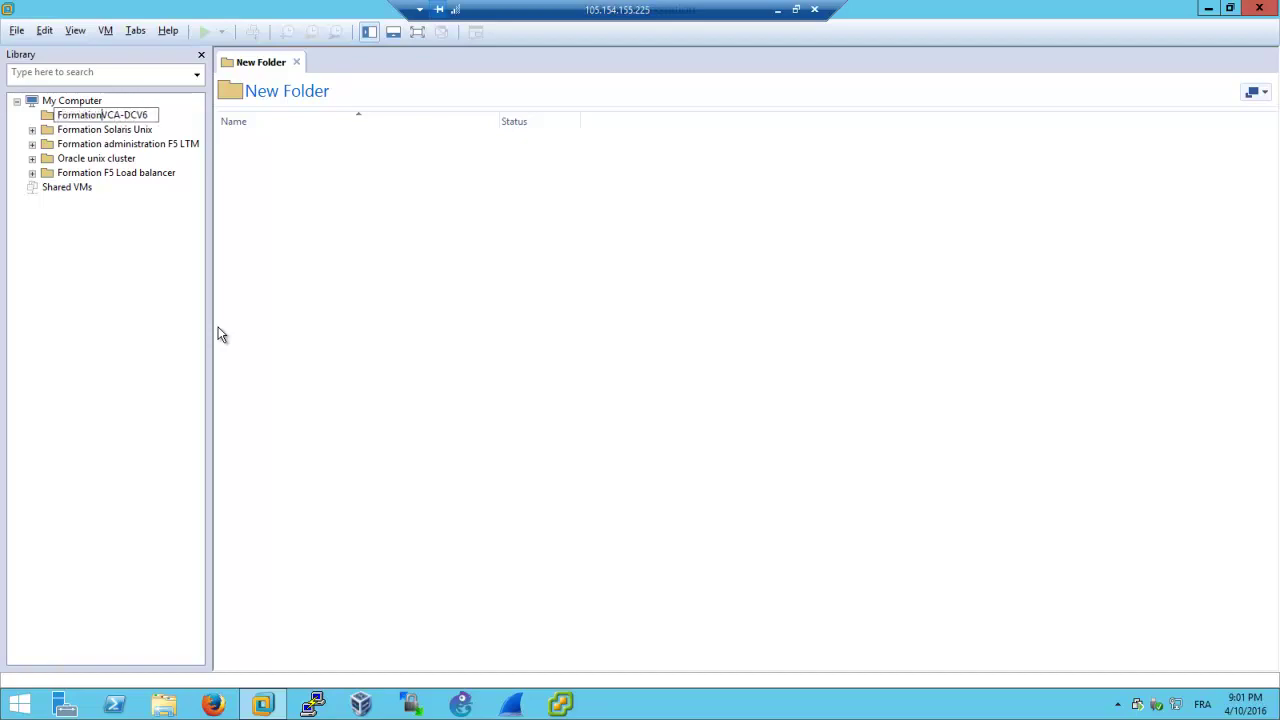
key(Return)
right_click(79, 120)
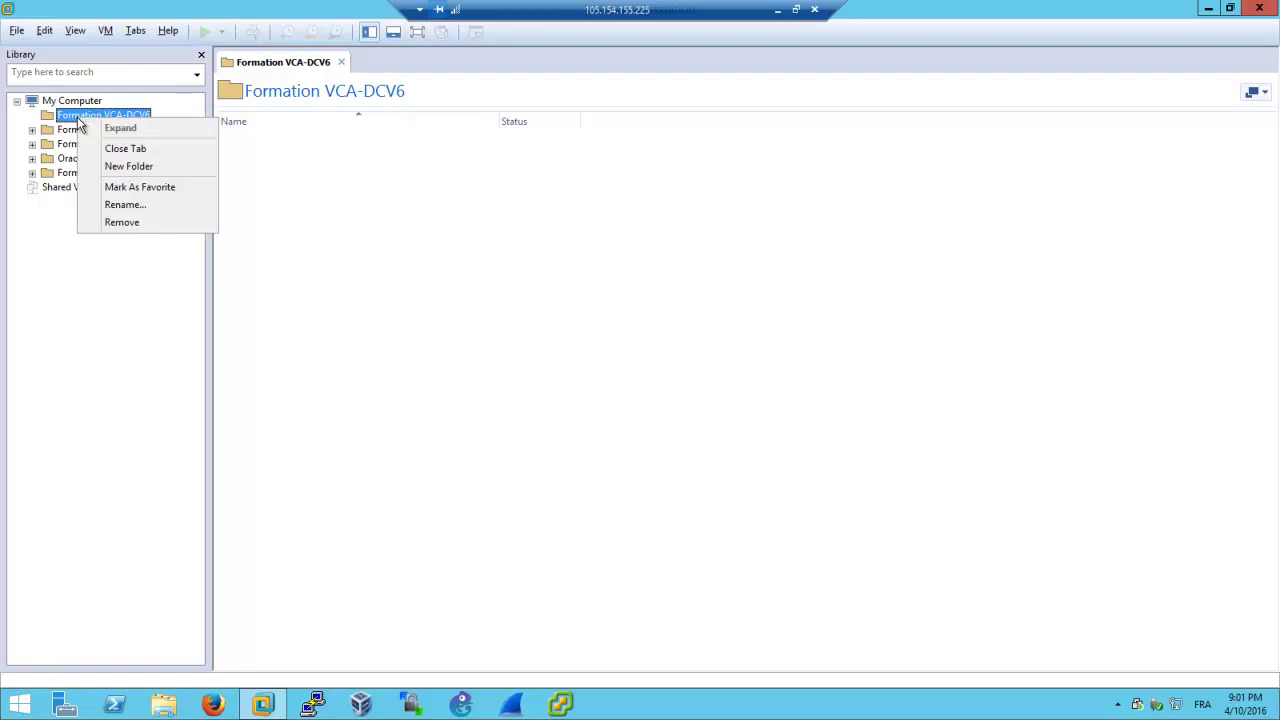
click(17, 30)
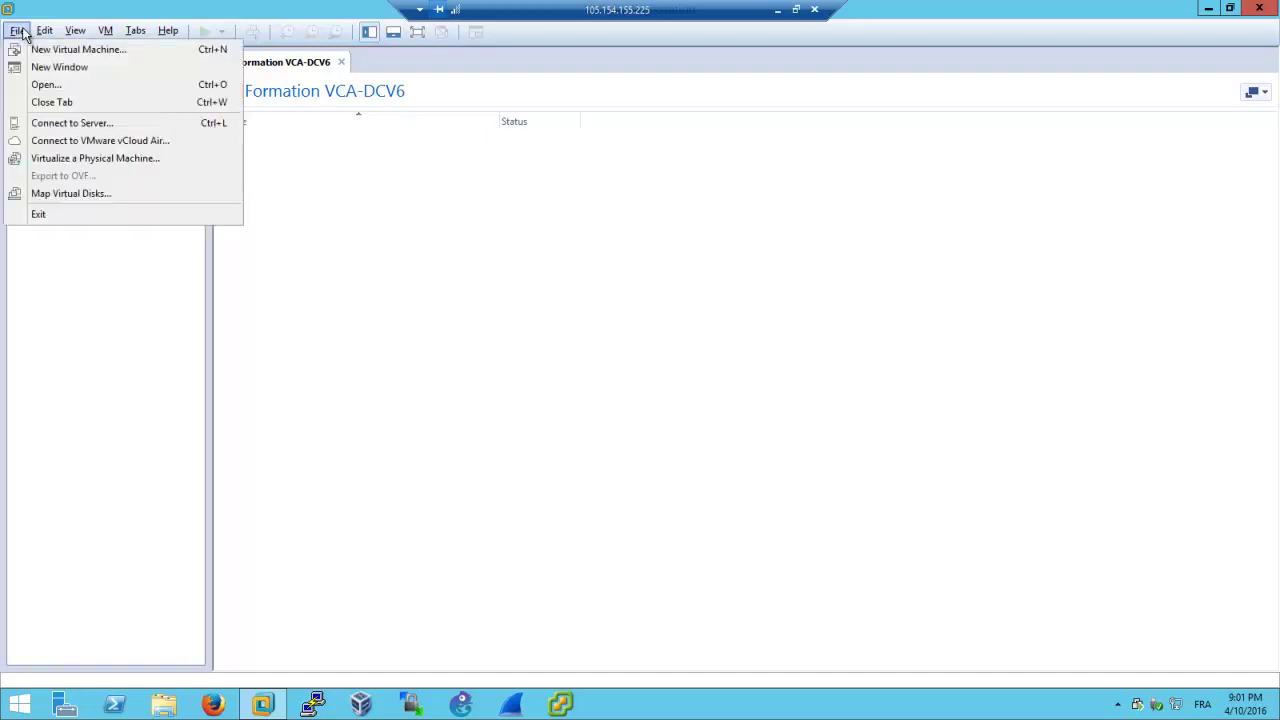
Start a custom new VM from the VMware ESXi 6 installer ISO, named esxi1.lab.local.
click(70, 49)
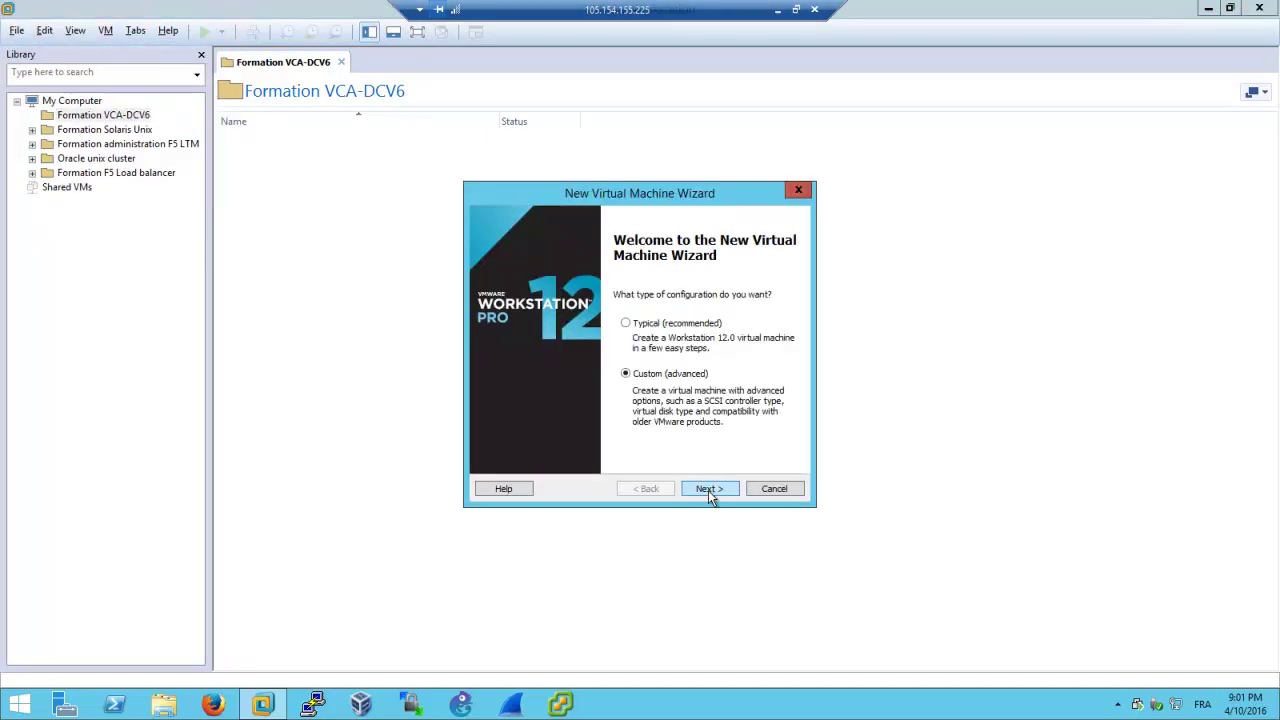
click(707, 490)
click(712, 489)
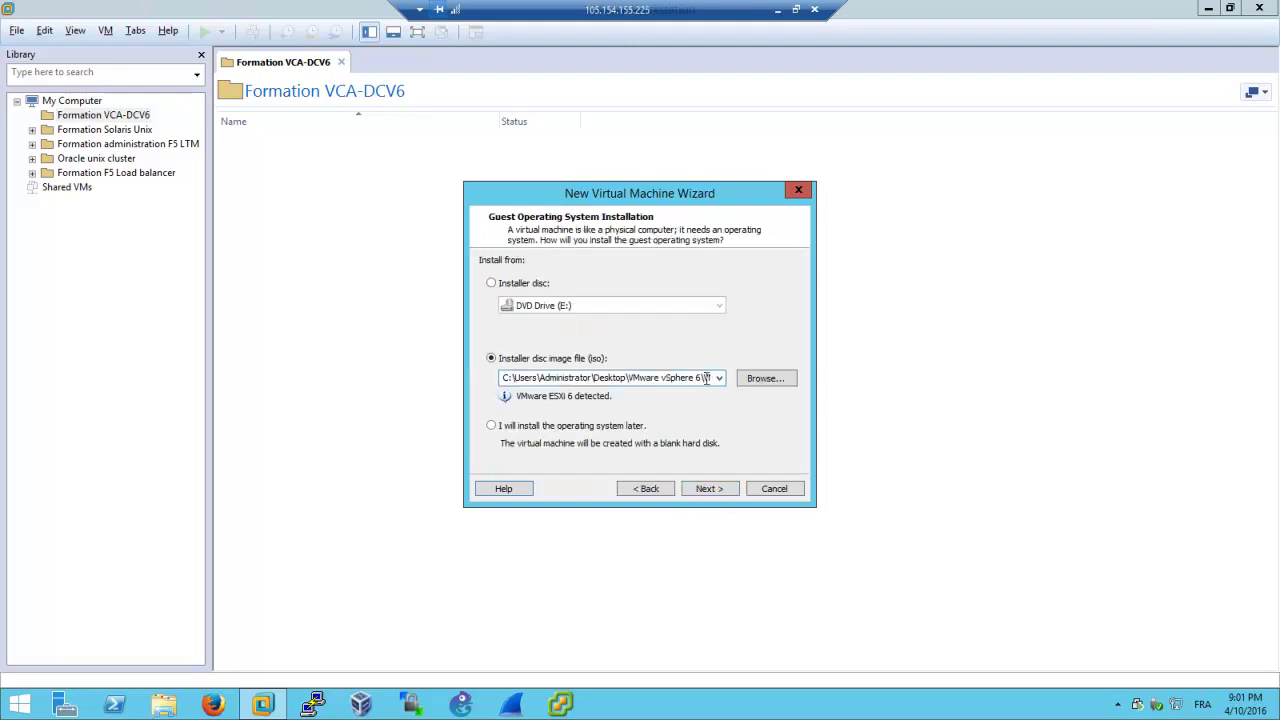
click(705, 378)
click(674, 377)
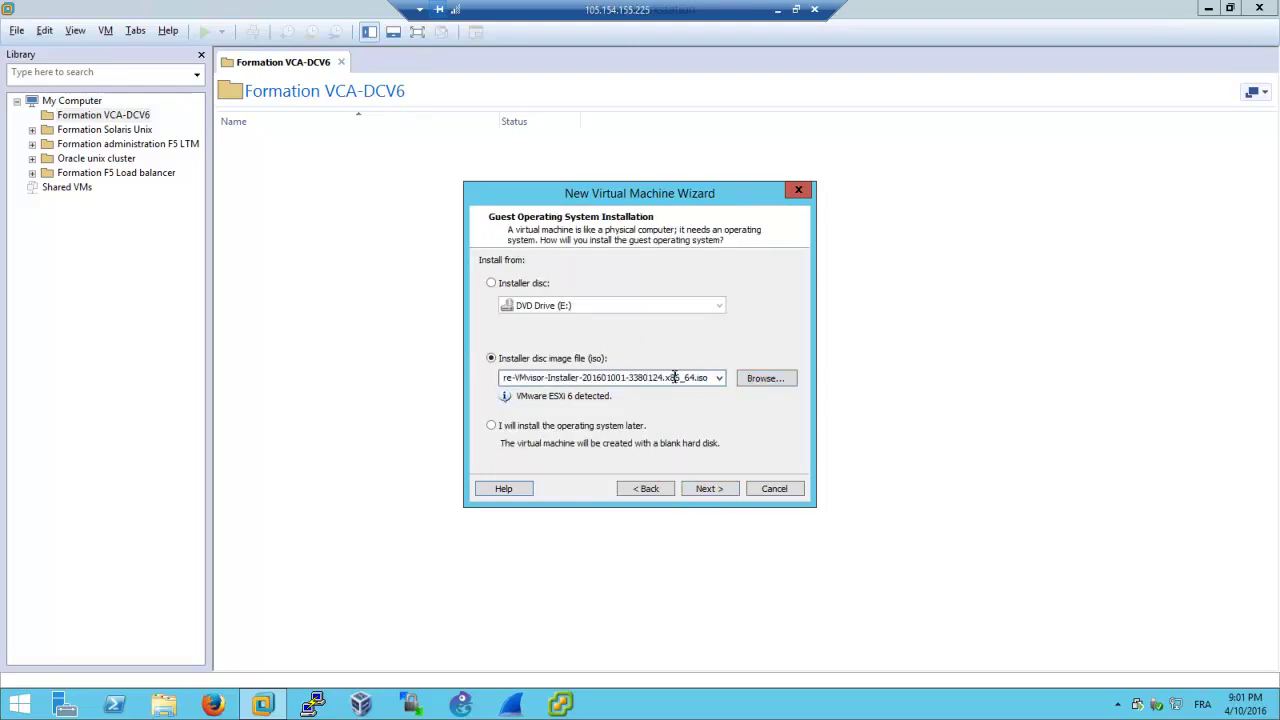
click(709, 488)
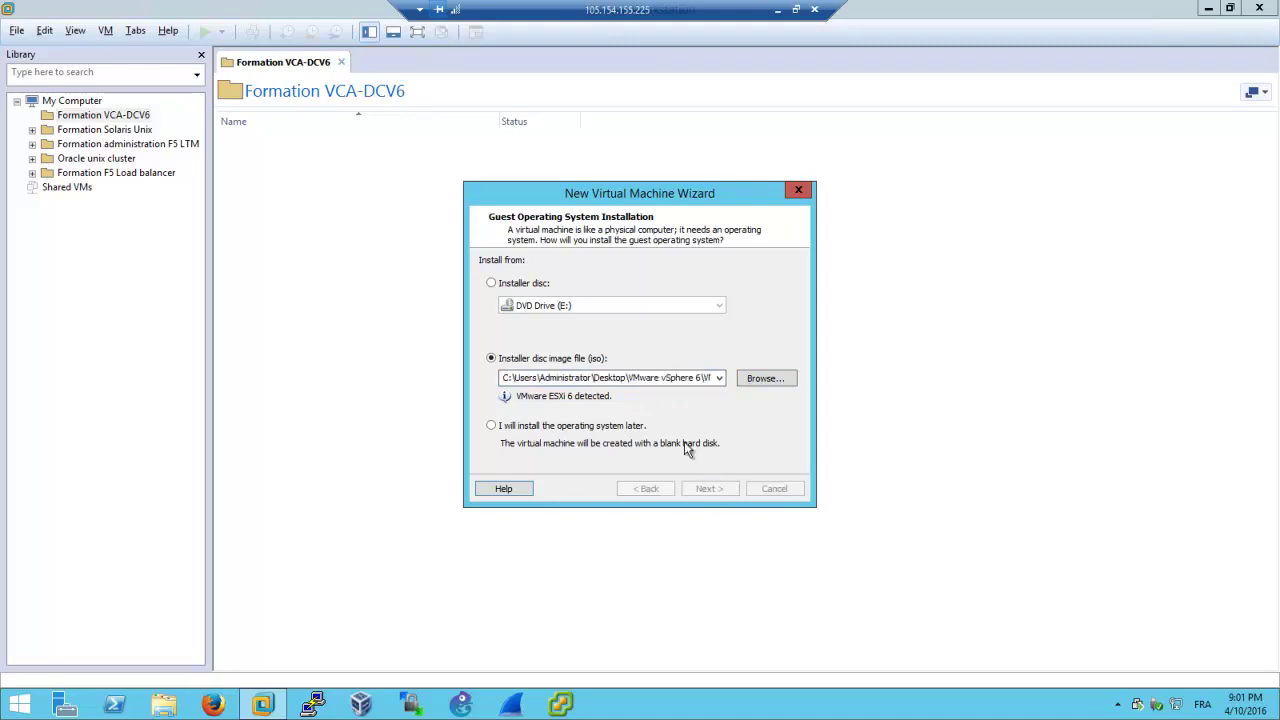
text(esxi1.)
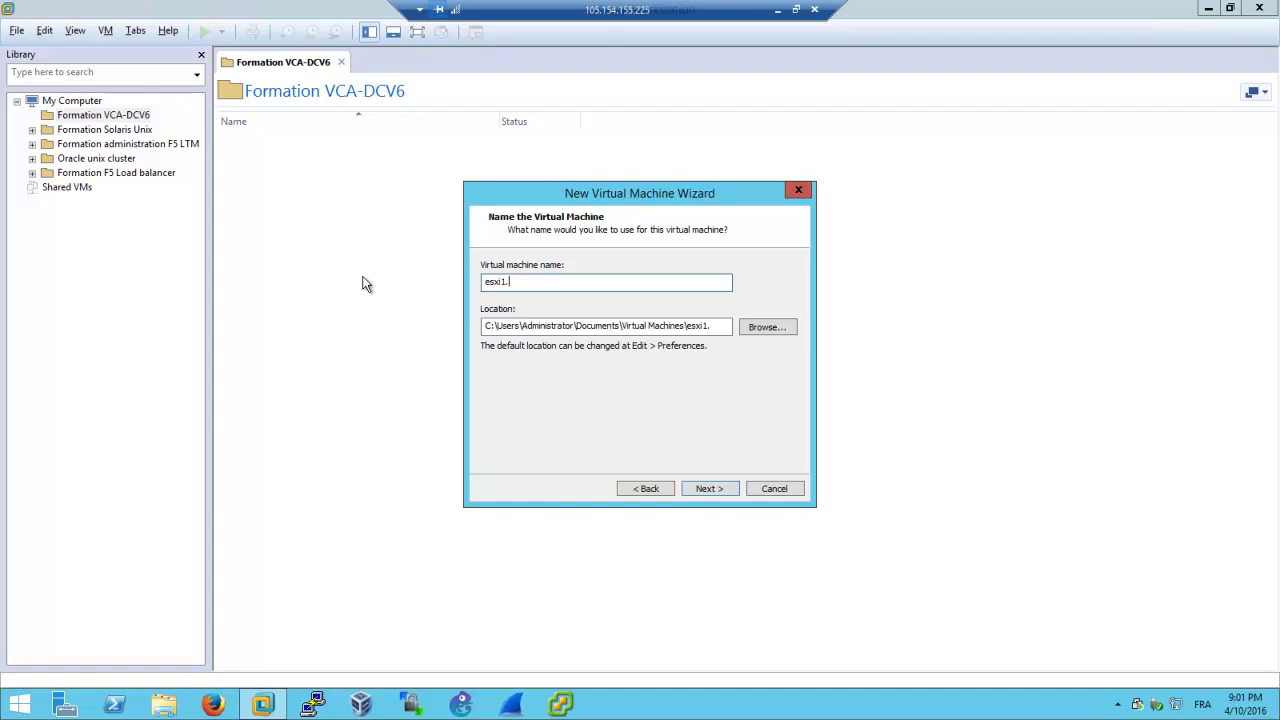
text(lab.local)
click(720, 487)
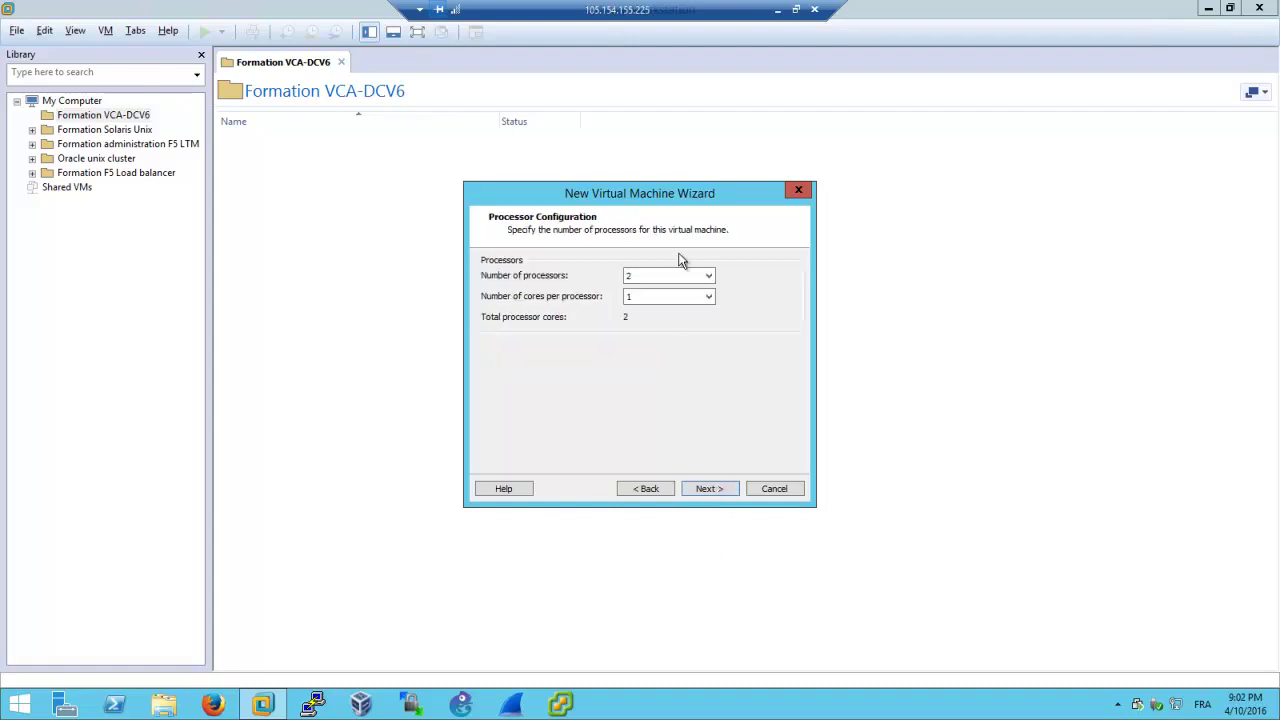
Give the VM 2 processors with 2 cores each and about 8 GB of memory.
click(649, 276)
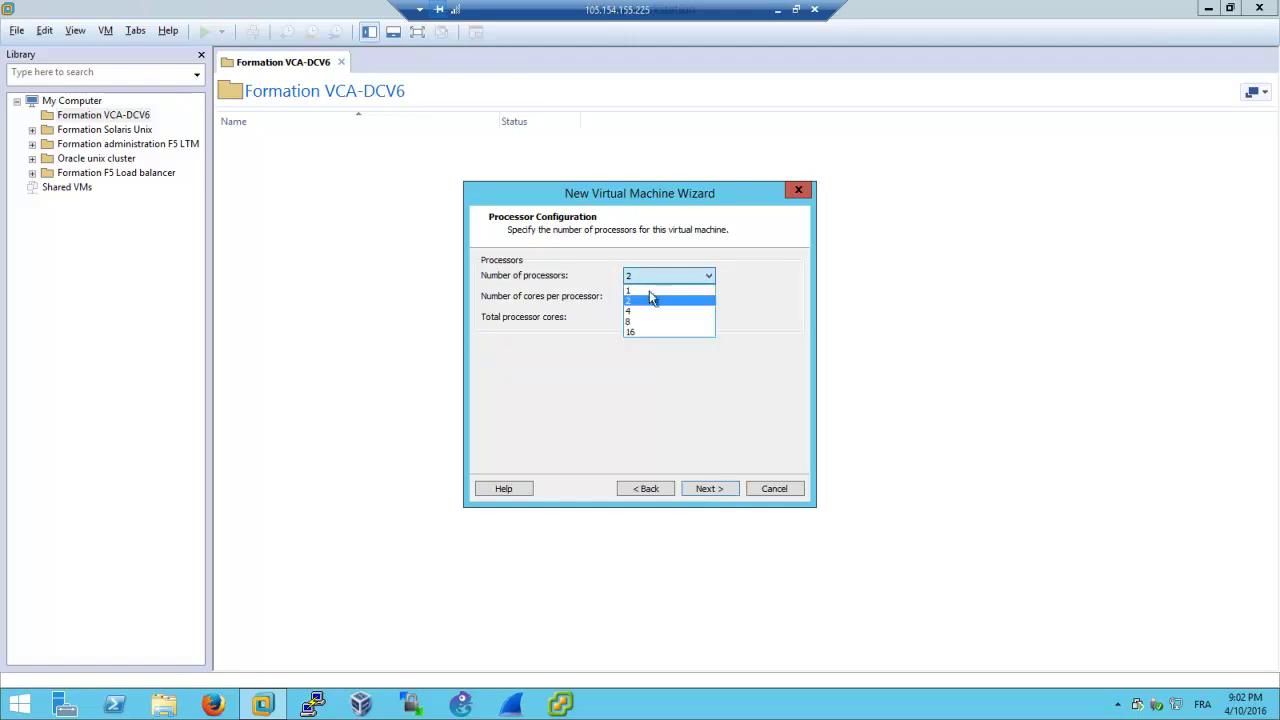
click(648, 300)
click(648, 296)
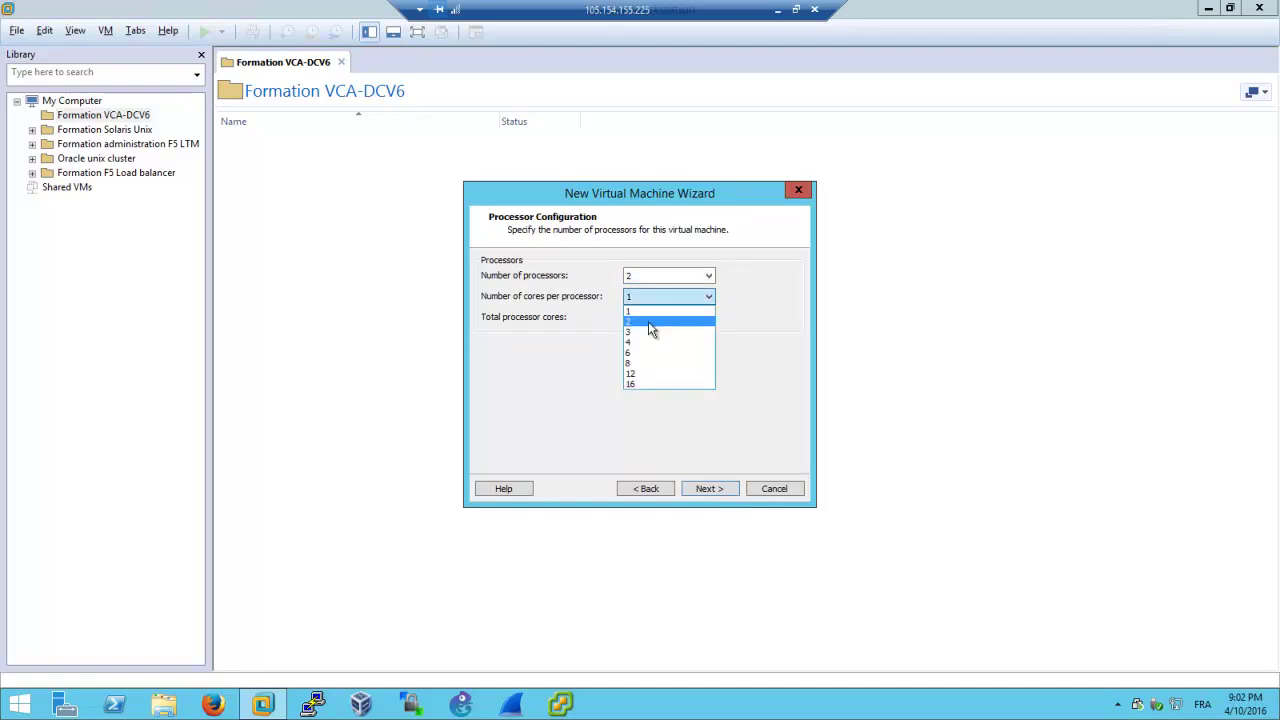
click(648, 321)
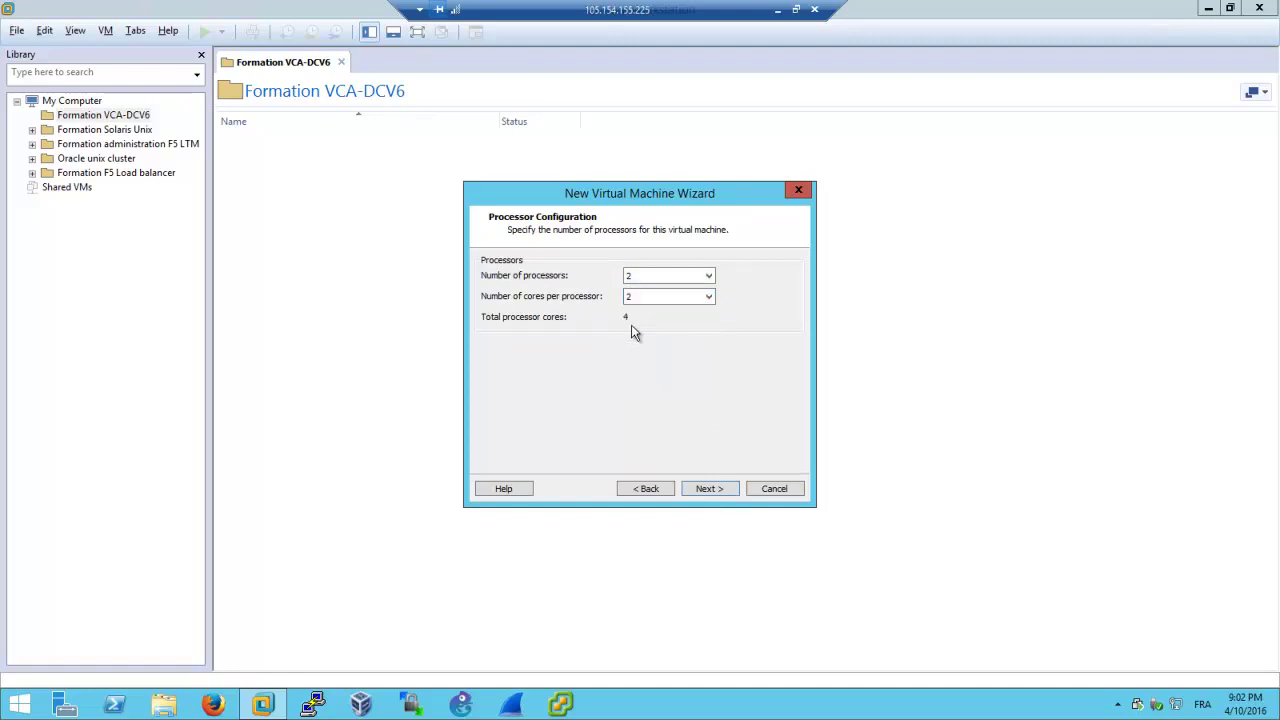
click(721, 488)
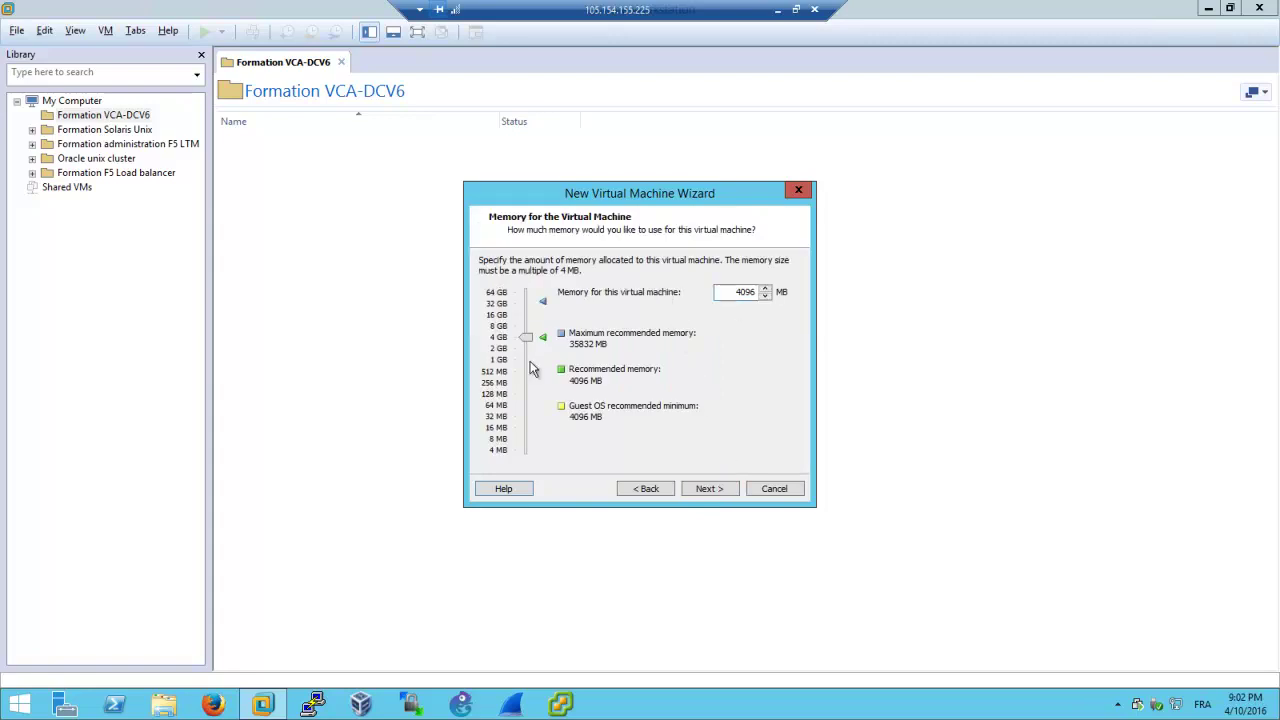
drag(529, 341, 529, 333)
click(712, 489)
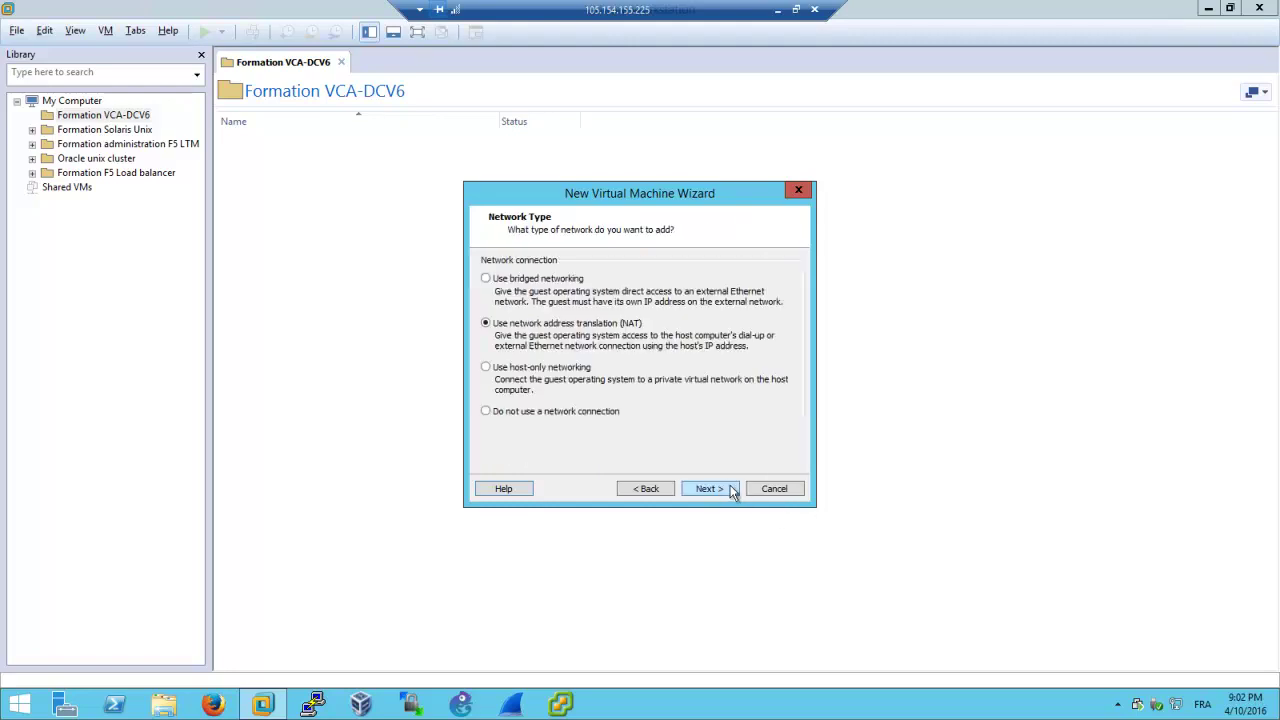
Keep NAT and default controller settings, and create a 40 GB single-file disk esxi1.lab.local.vmdk.
click(719, 490)
click(718, 490)
click(718, 490)
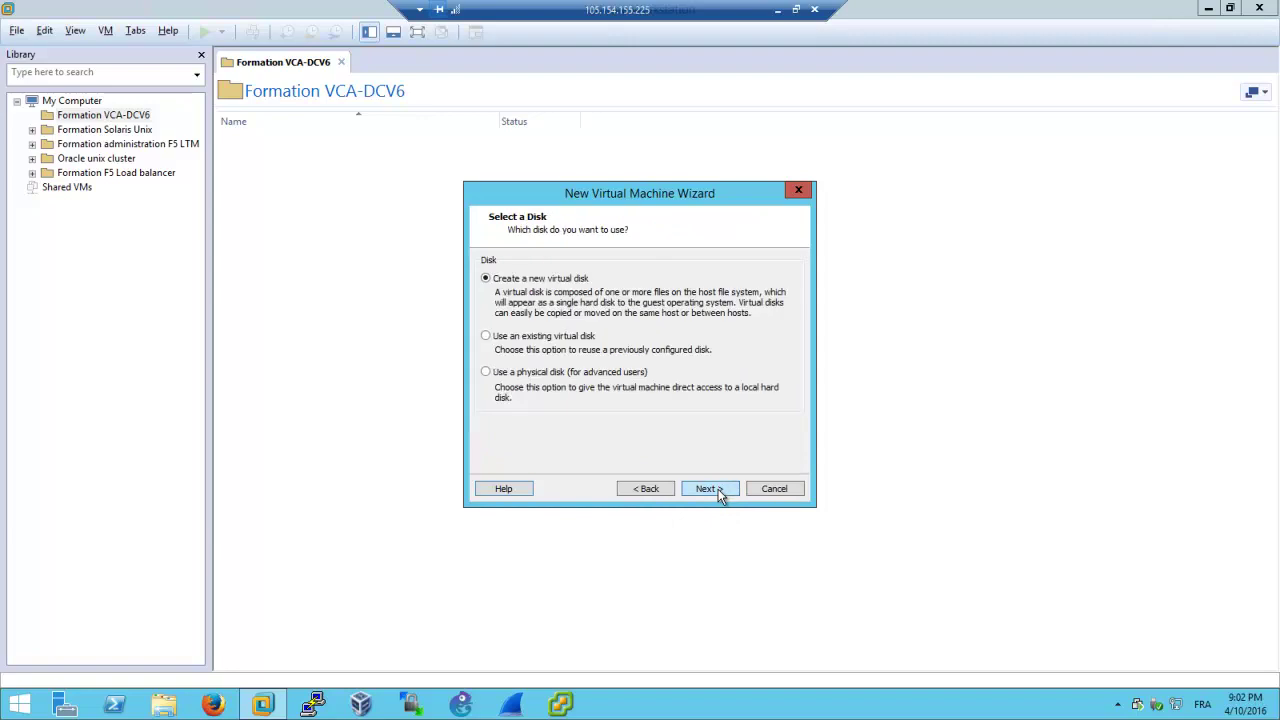
click(718, 489)
double_click(621, 259)
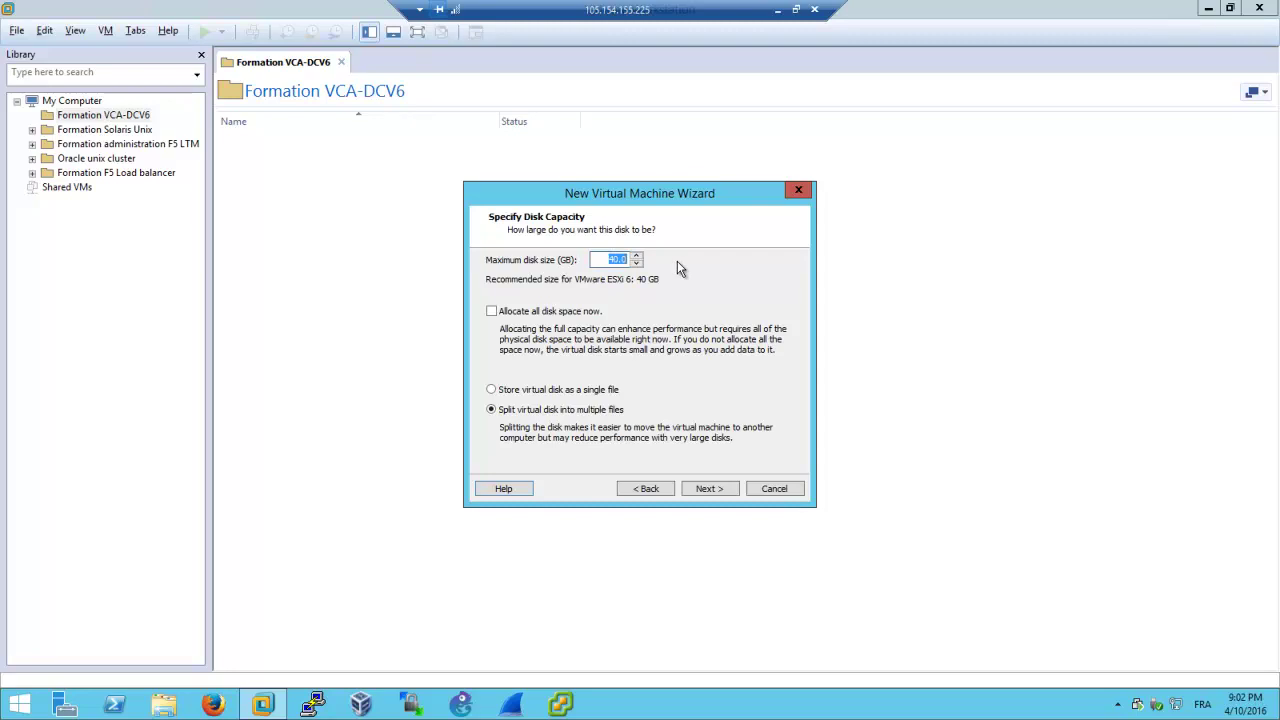
click(566, 393)
click(706, 492)
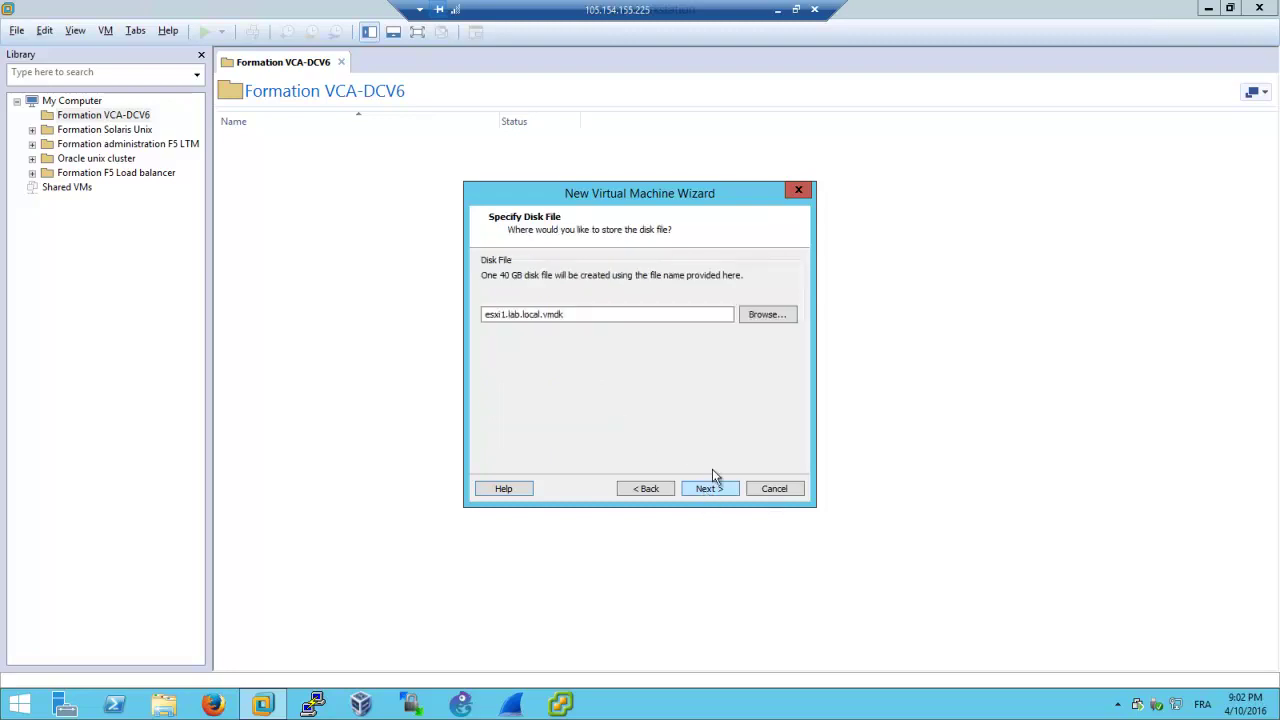
click(719, 492)
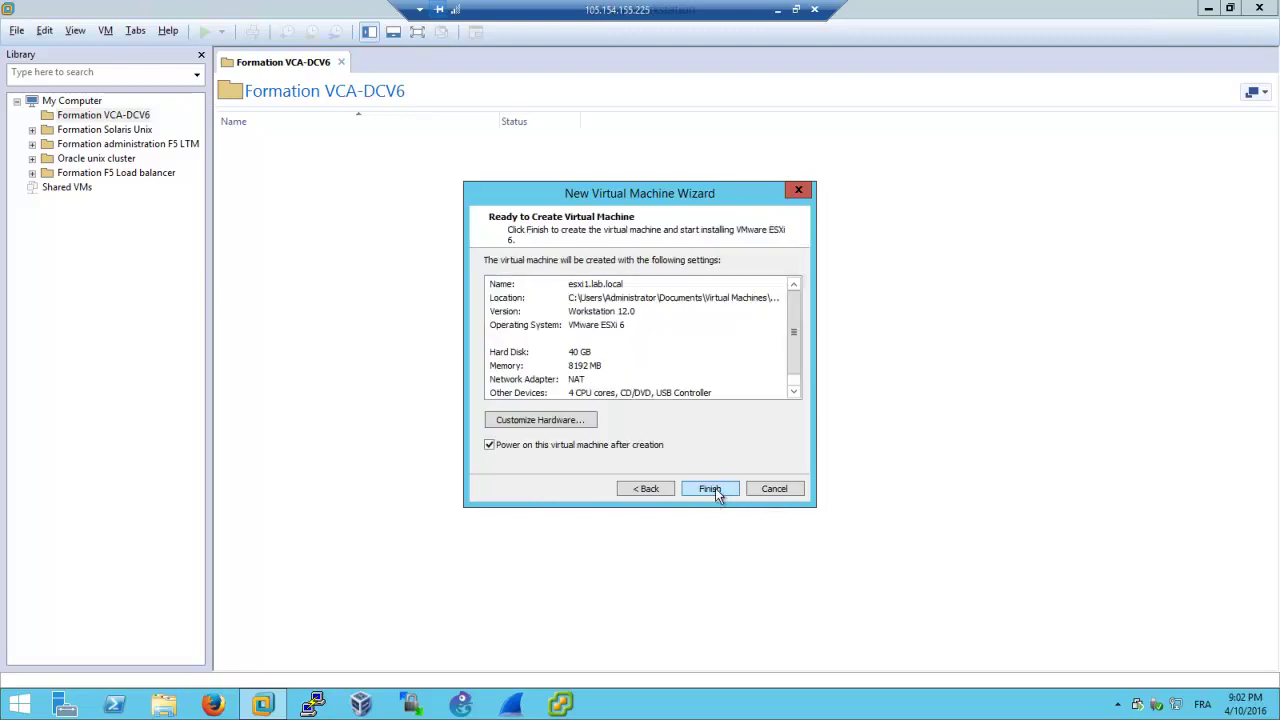
Set the network adapter to Custom VMnet0, then create and power on esxi1.lab.local.
click(559, 421)
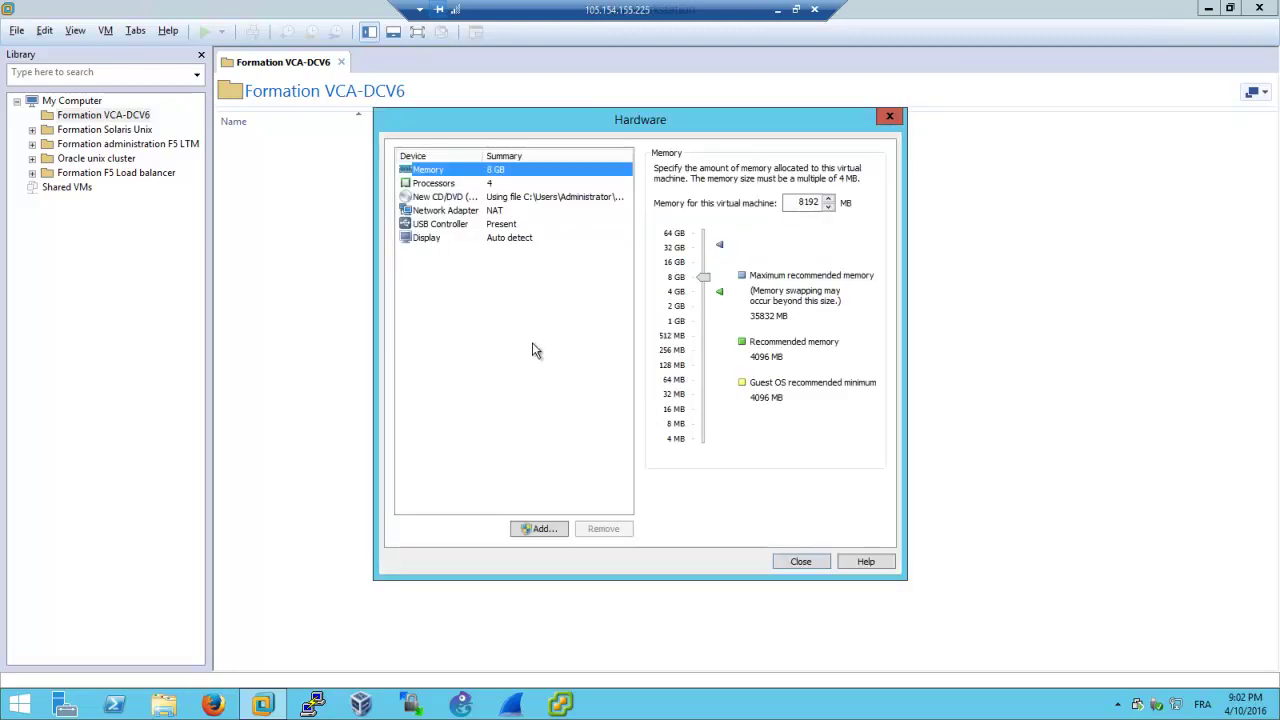
click(466, 211)
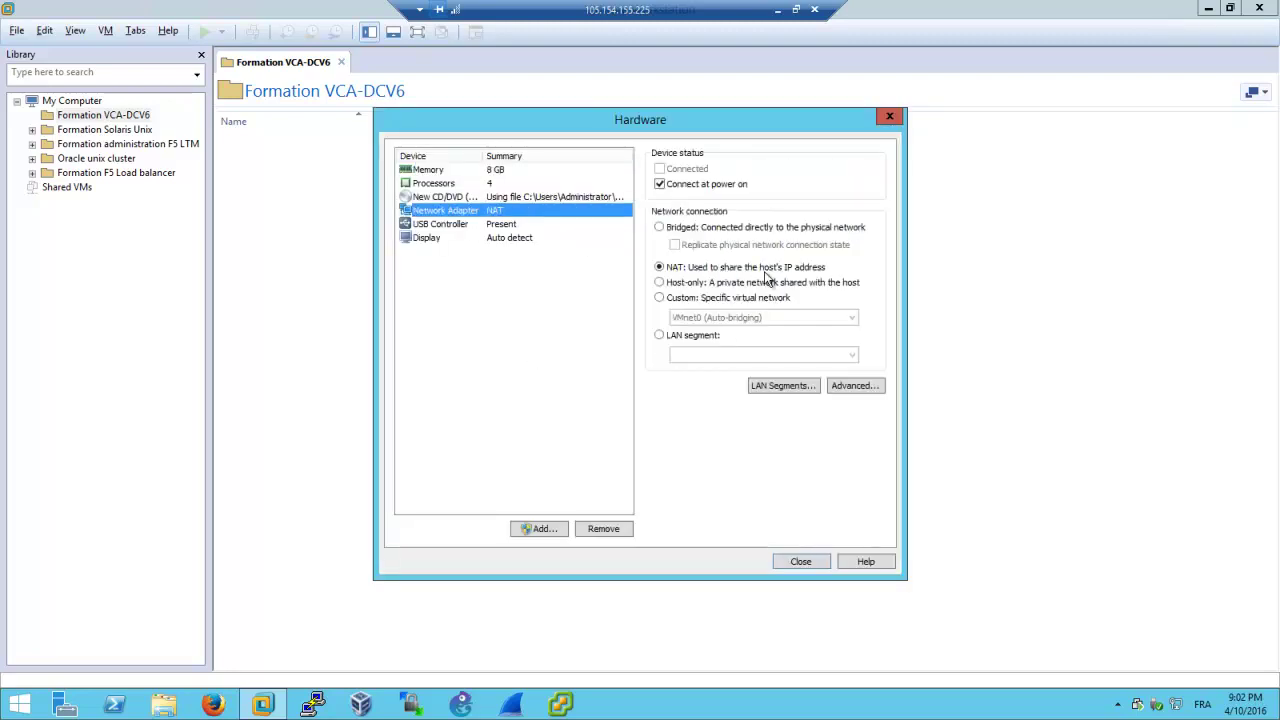
click(683, 298)
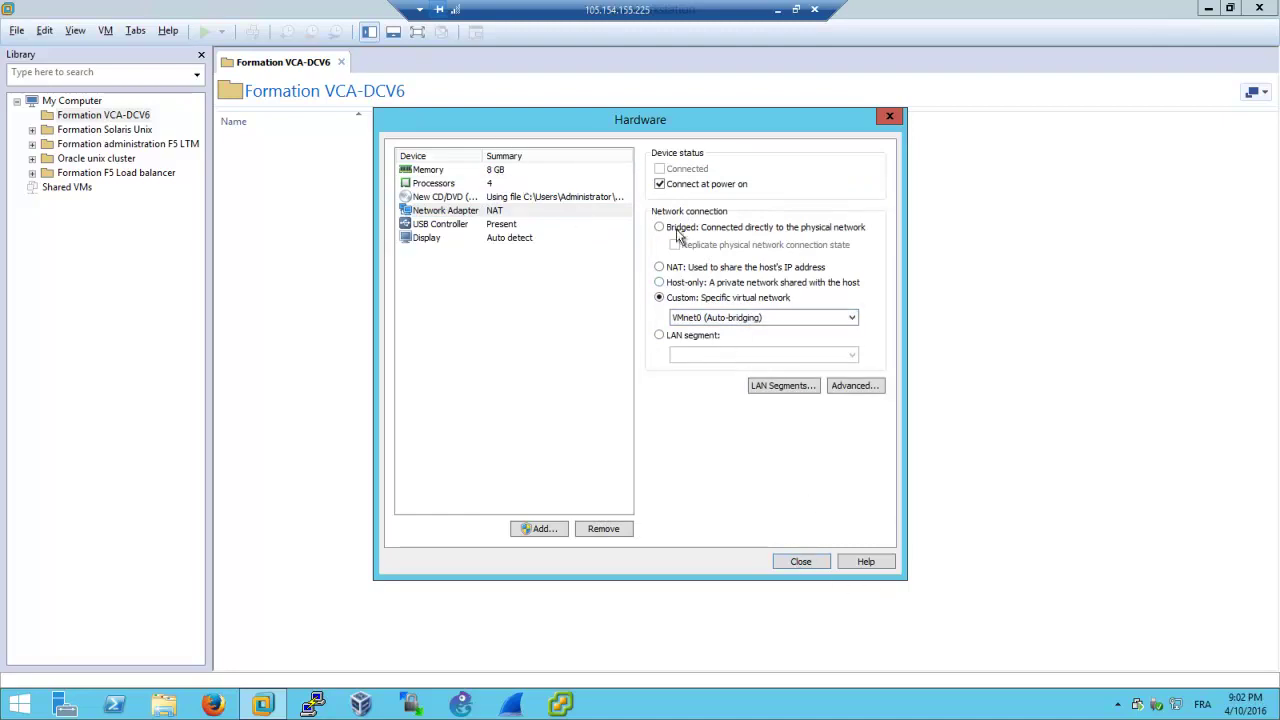
click(818, 562)
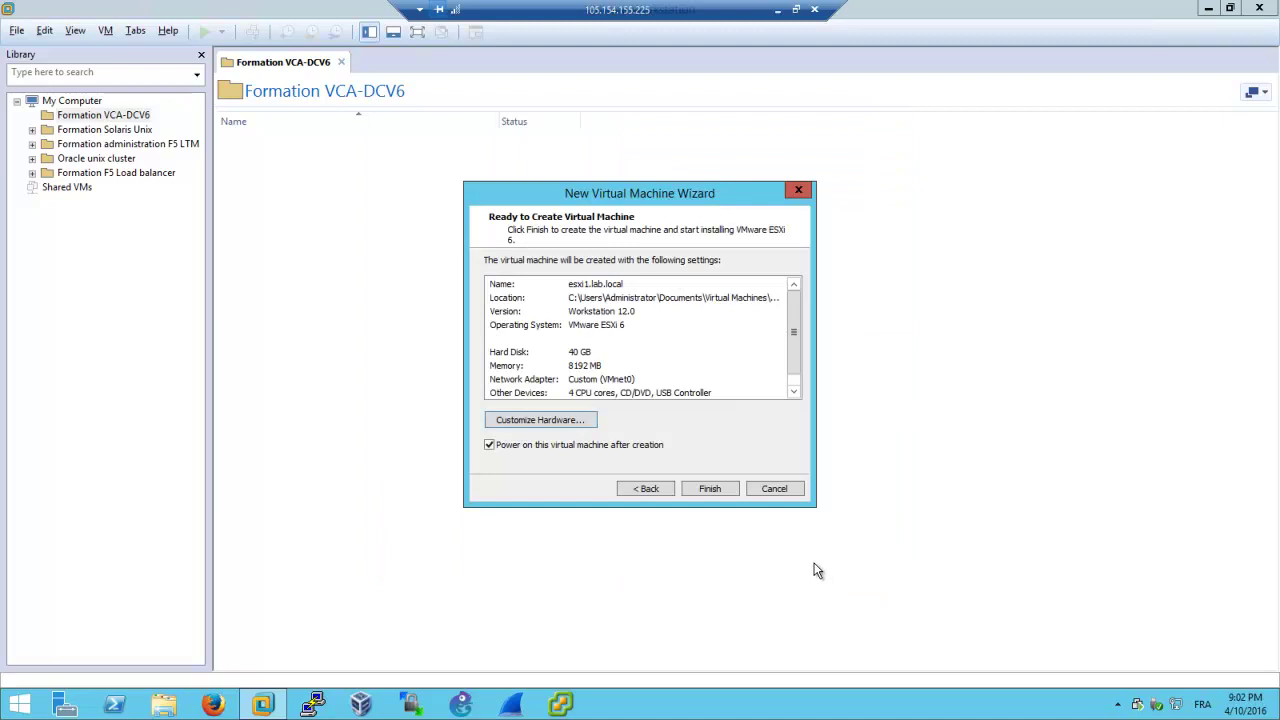
click(707, 489)
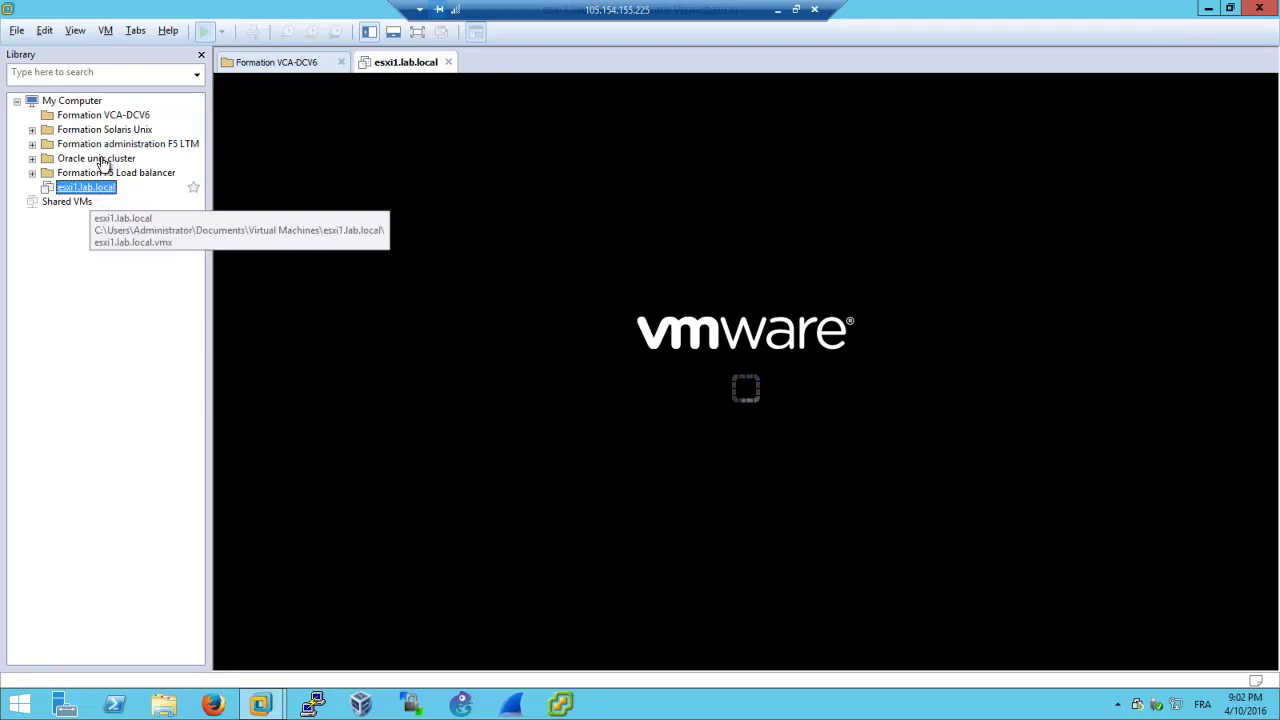
Move esxi1.lab.local into Formation VCA-DCV6 and boot the ESXi-6.0.0 standard installer entry.
click(97, 125)
drag(96, 121, 95, 117)
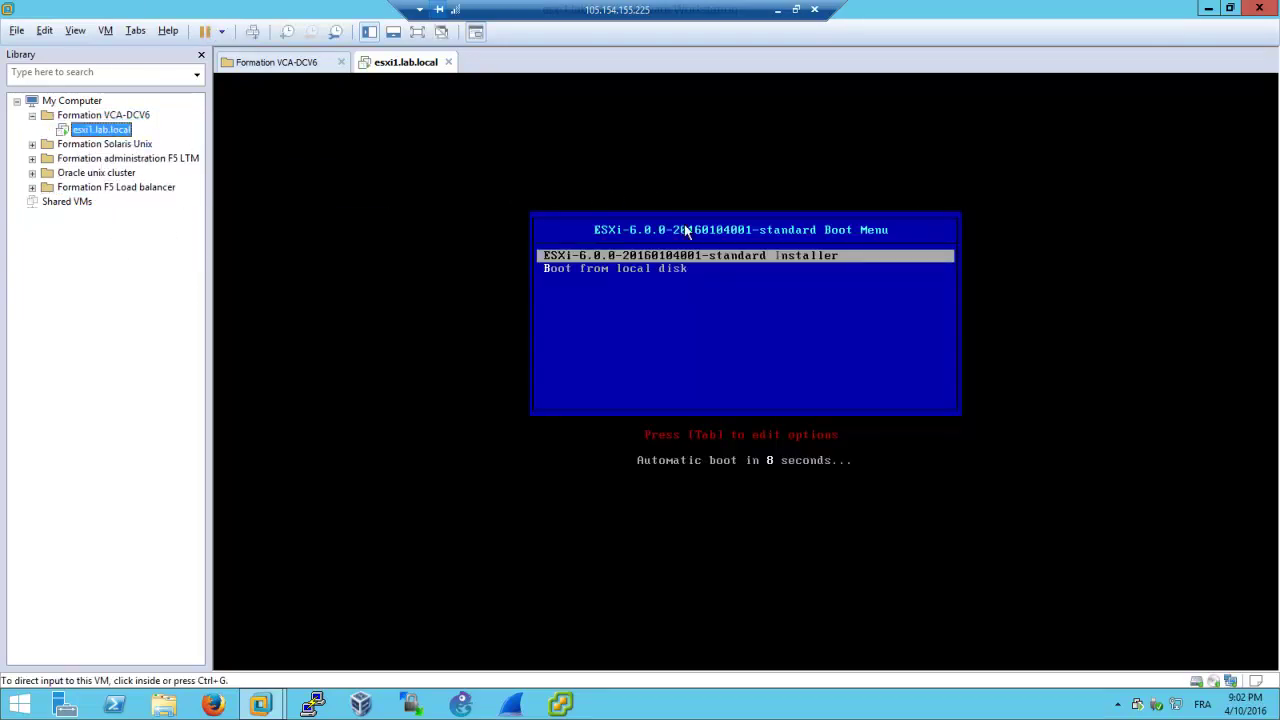
click(645, 190)
key(Down)
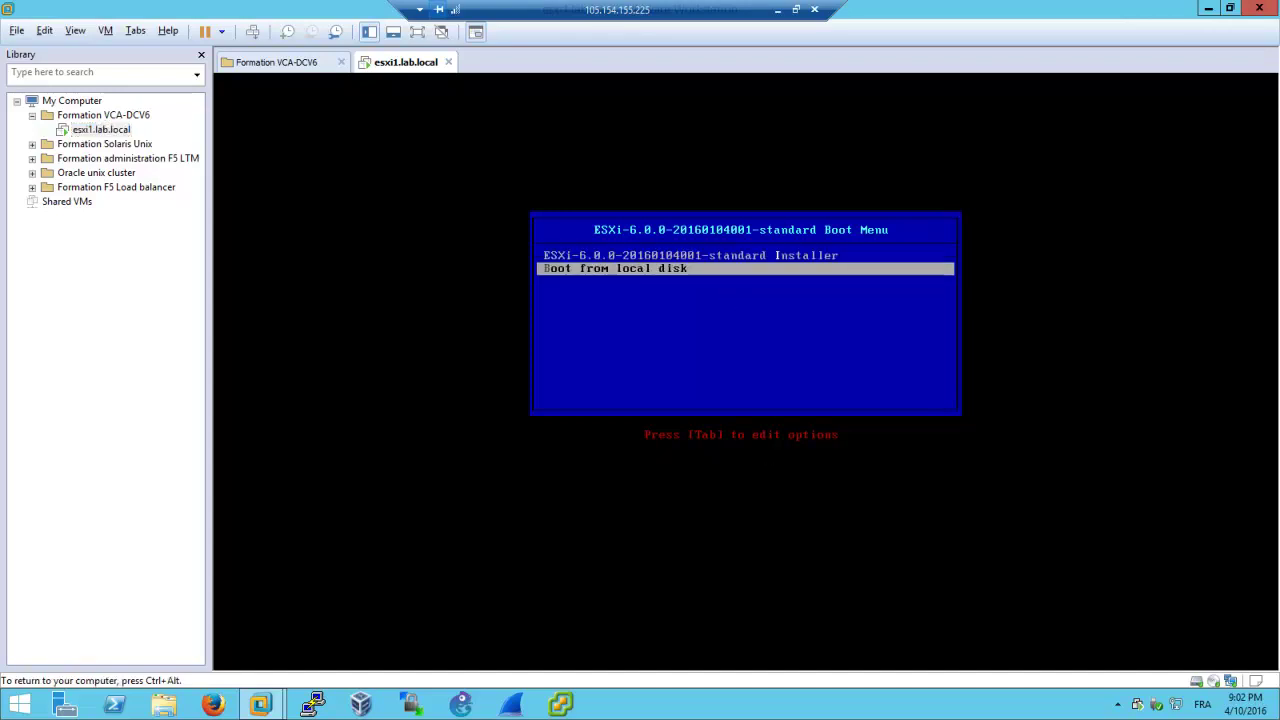
key(Up)
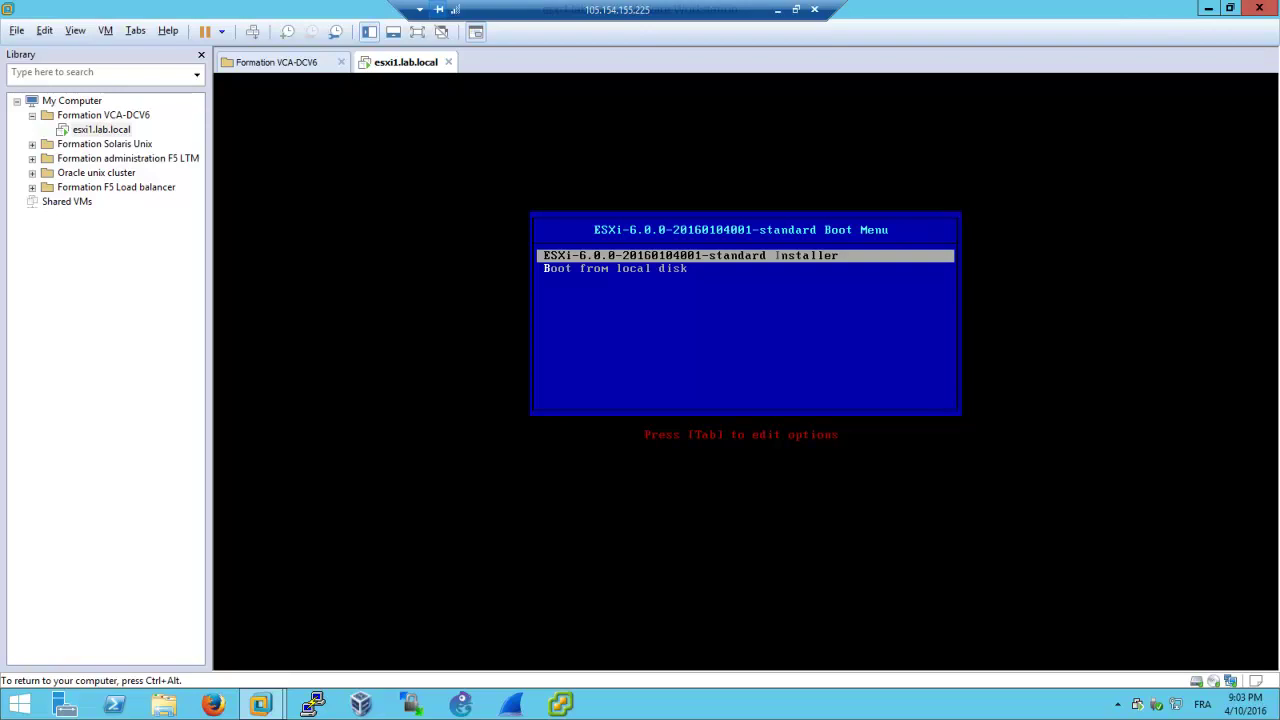
key(Down)
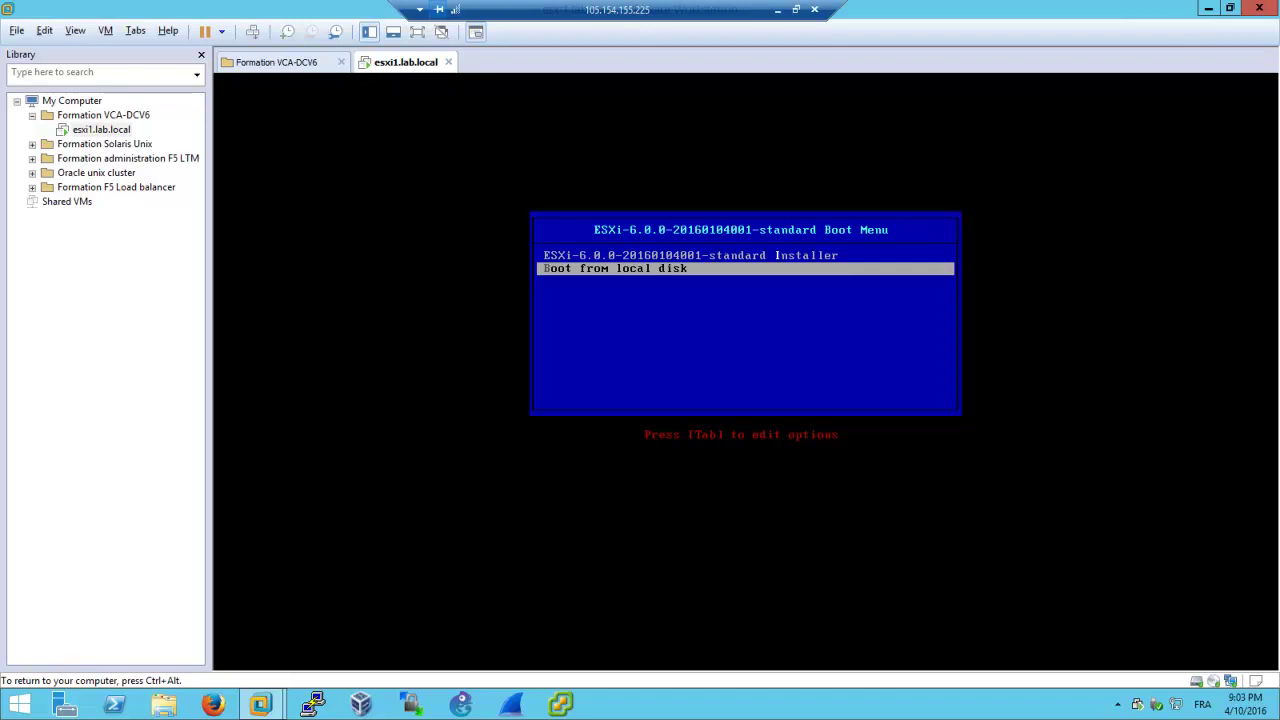
key(Up)
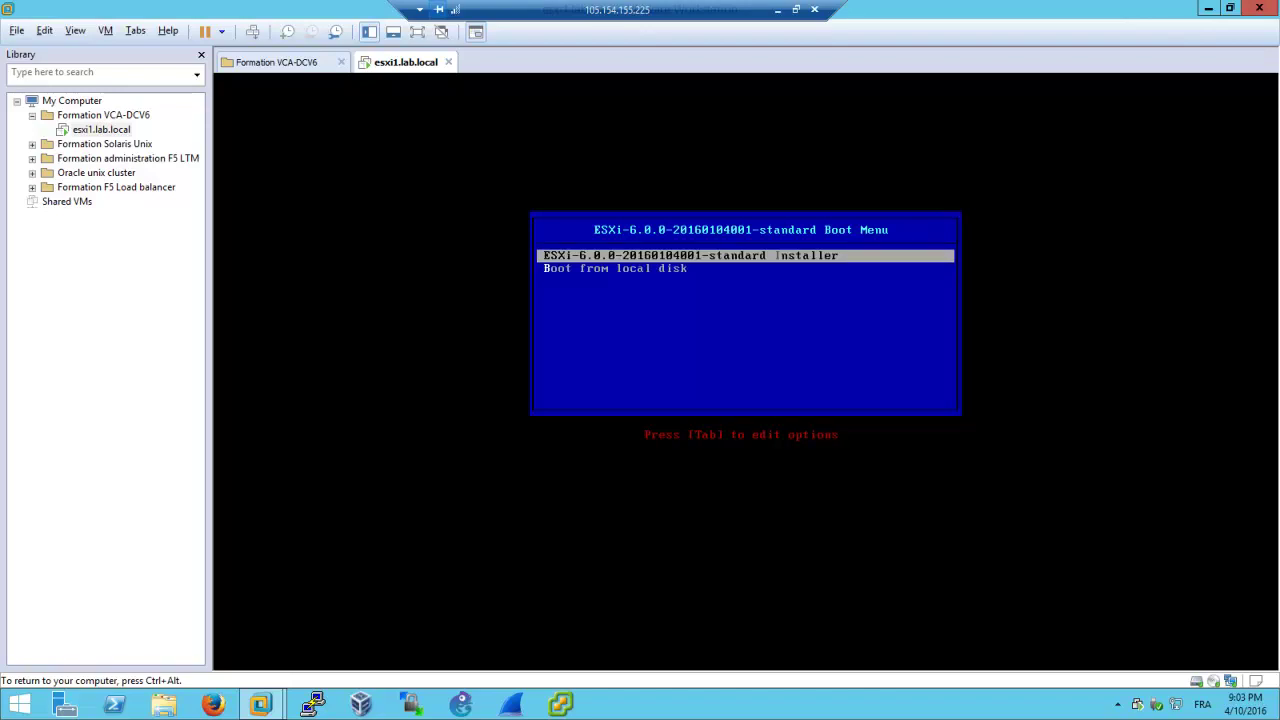
key(Return)
key(ctrl+alt)
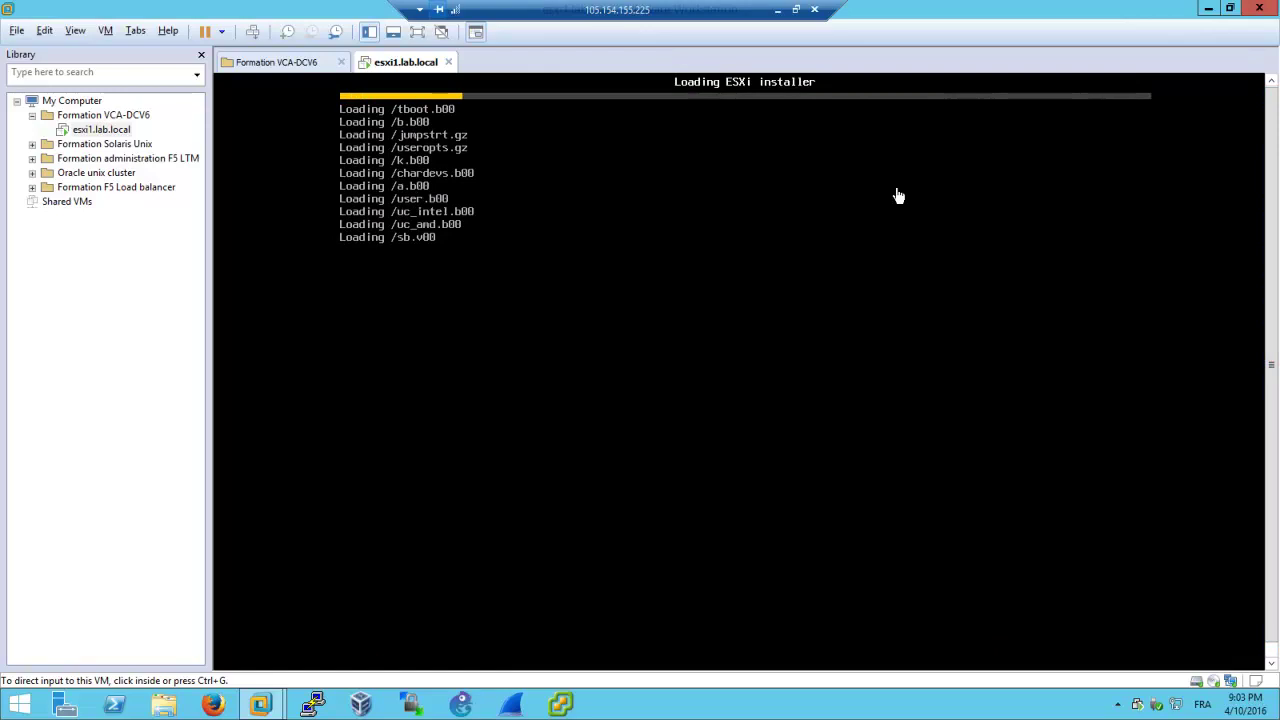
Restore the remote desktop window and wait for the ESXi 6.0.0 installer to load.
click(796, 9)
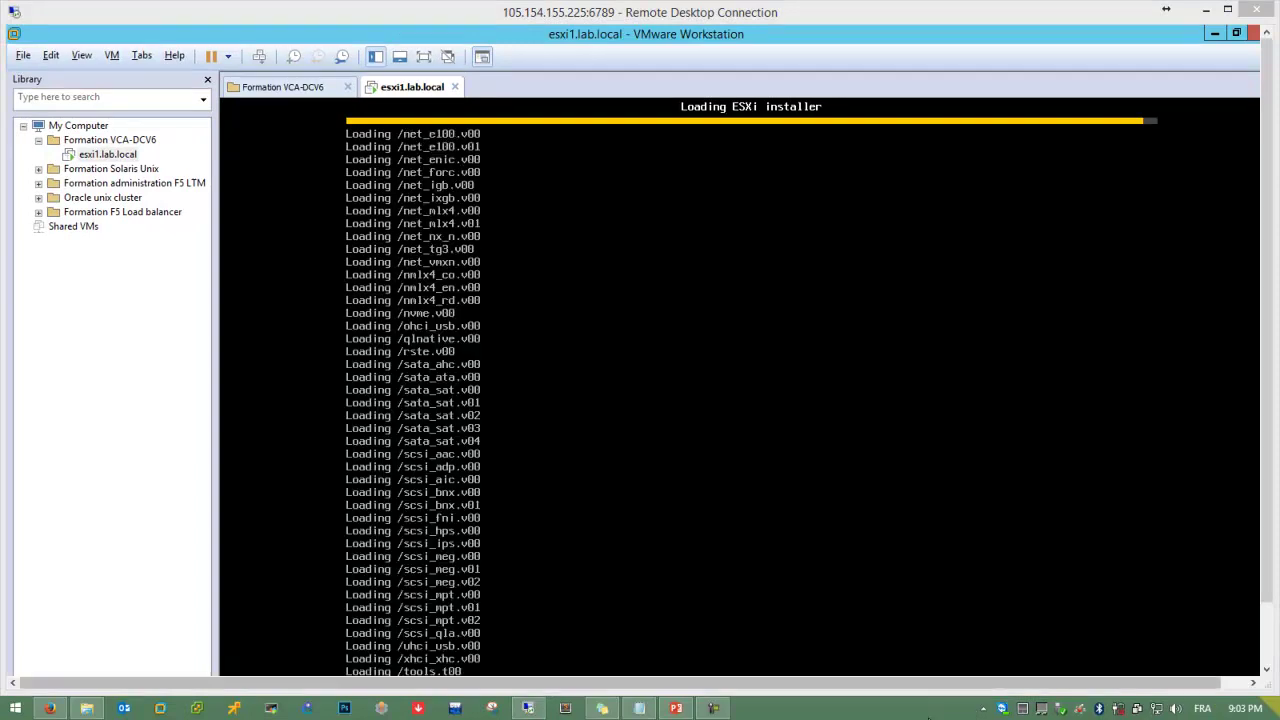
click(722, 711)
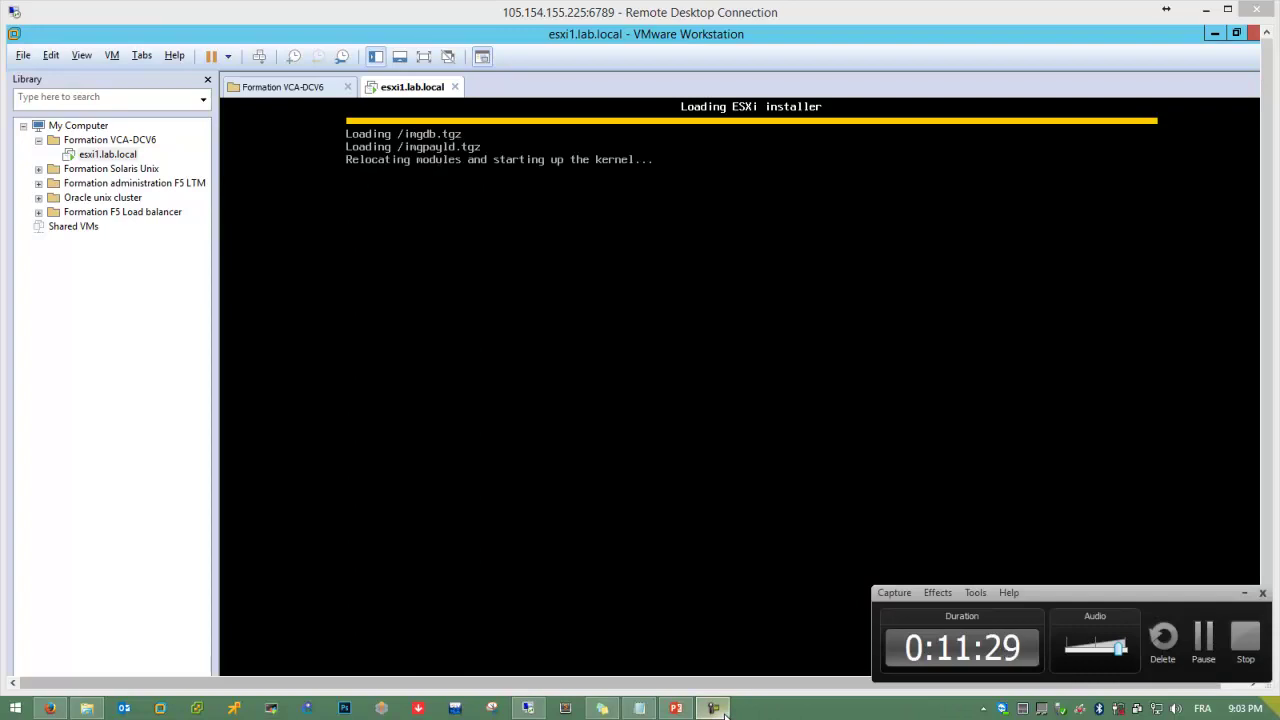
click(722, 711)
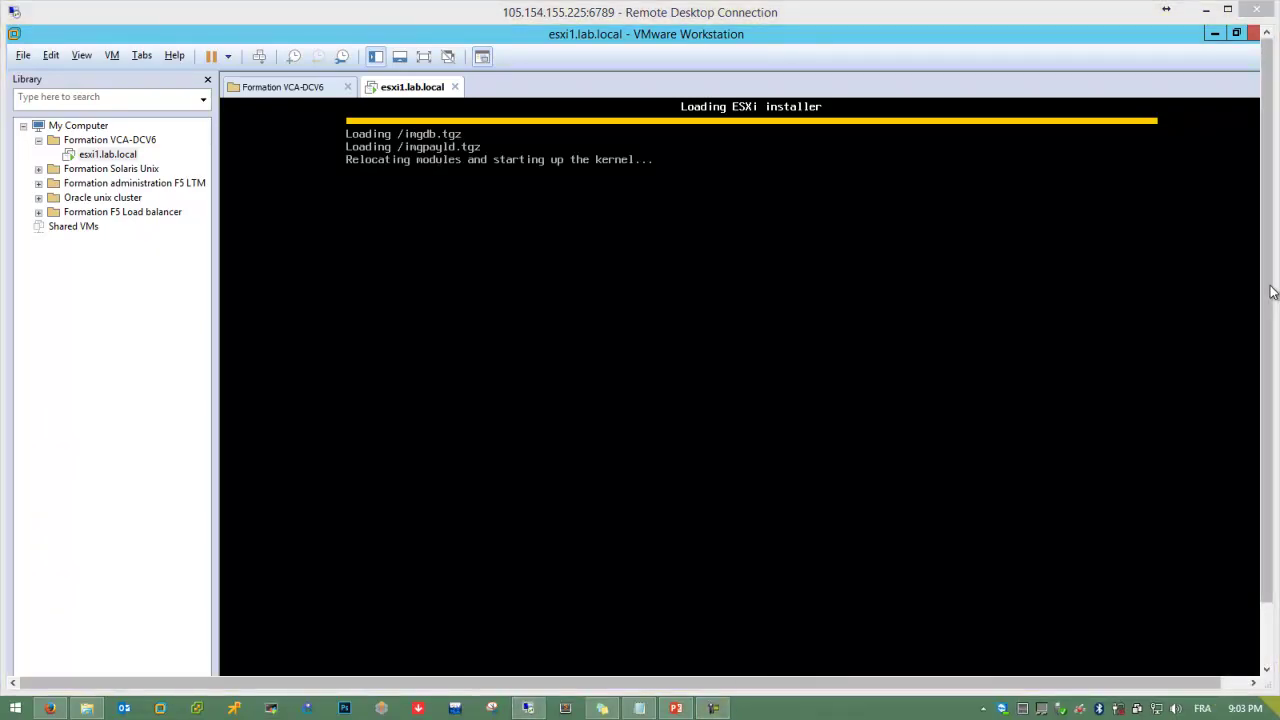
drag(1273, 290, 1273, 315)
drag(590, 688, 617, 688)
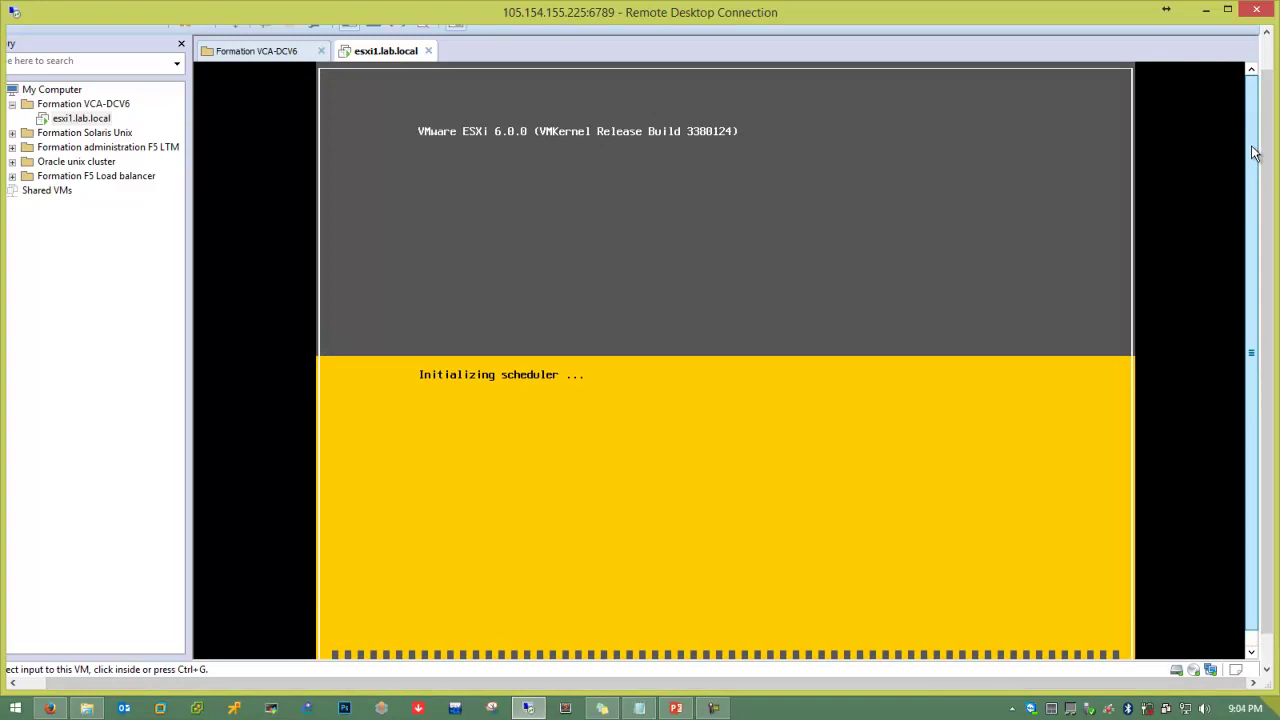
scroll(1253, 150, up, 1)
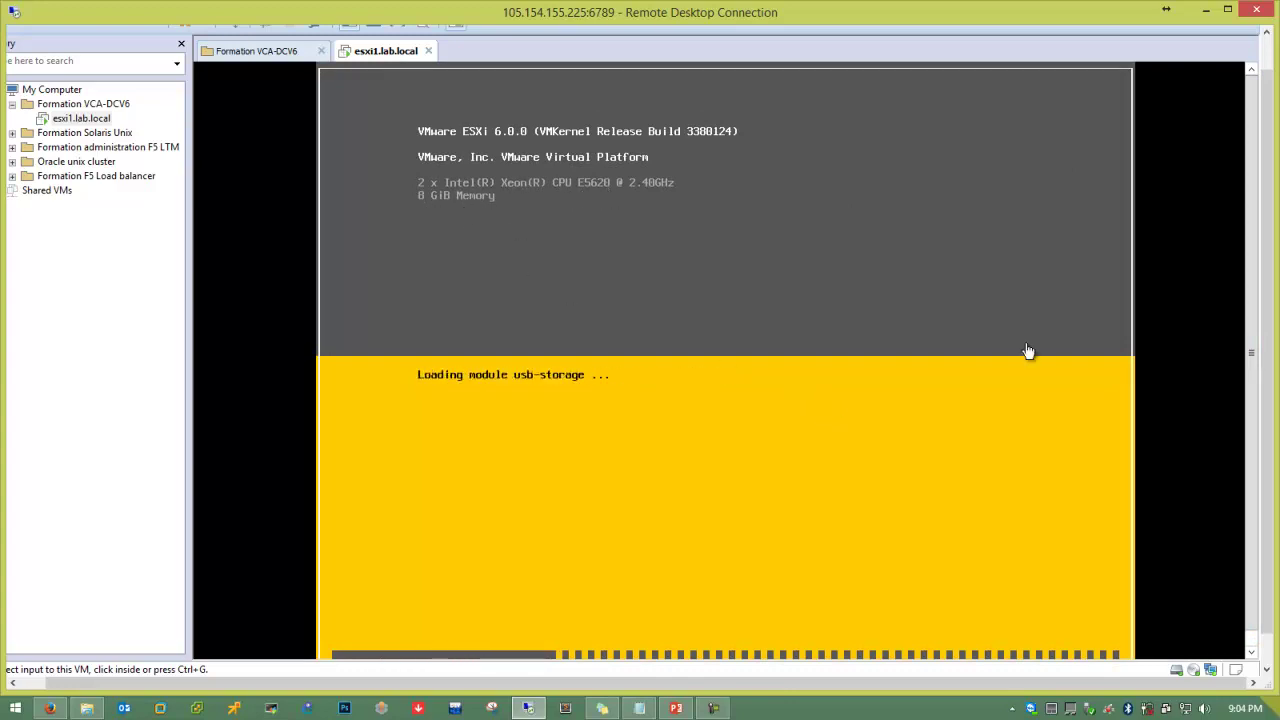
scroll(800, 415, down, 1)
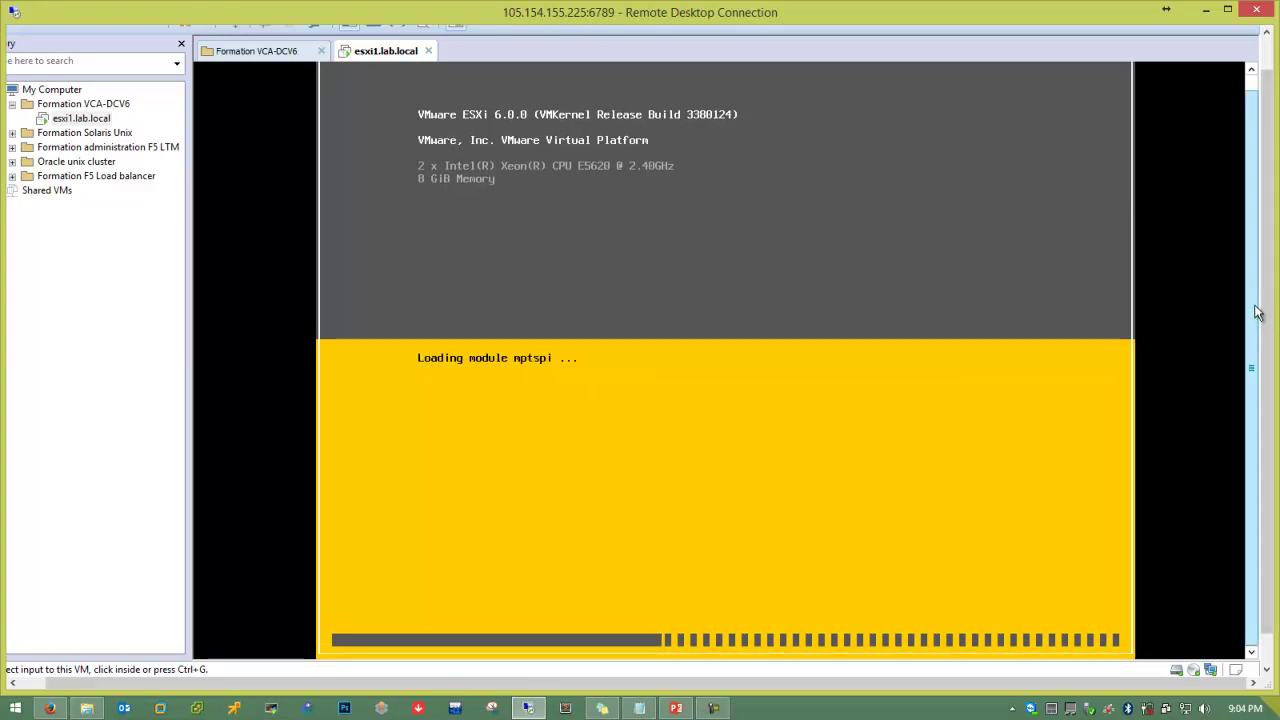
drag(1257, 326, 1257, 289)
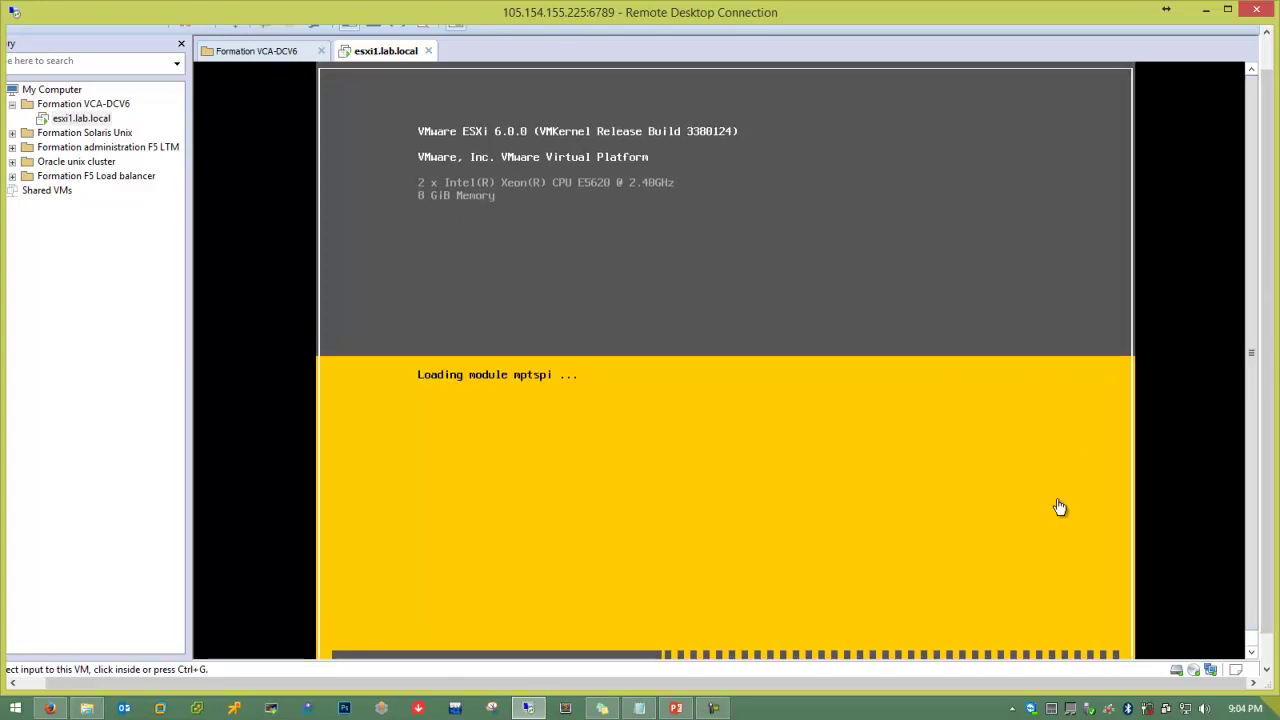
click(850, 716)
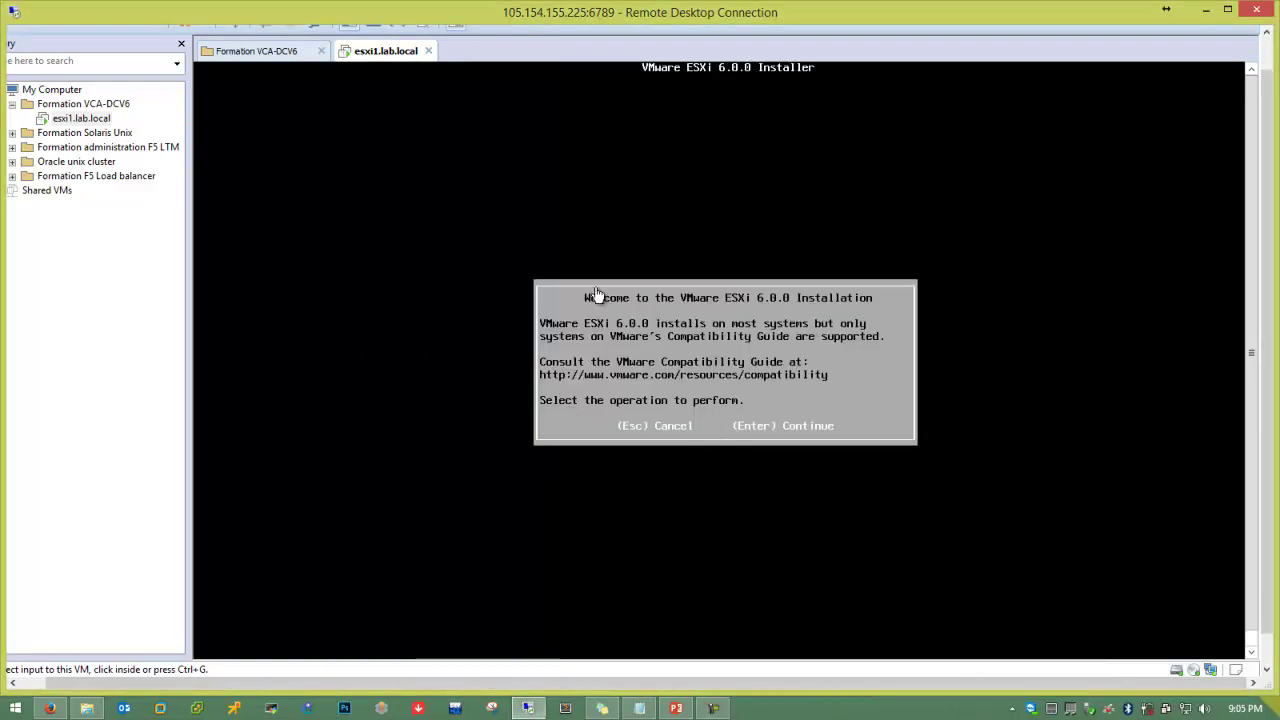
Continue past the ESXi 6.0.0 welcome screen and accept the license agreement with F11.
click(714, 367)
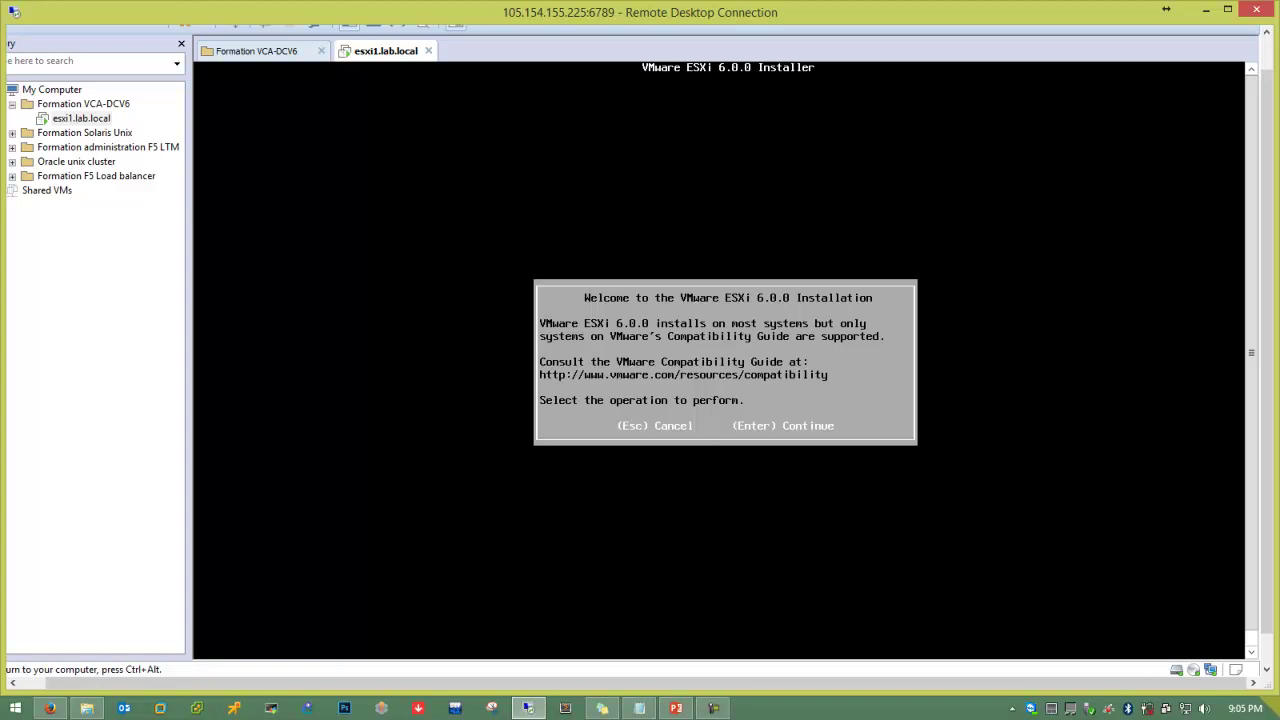
key(Return)
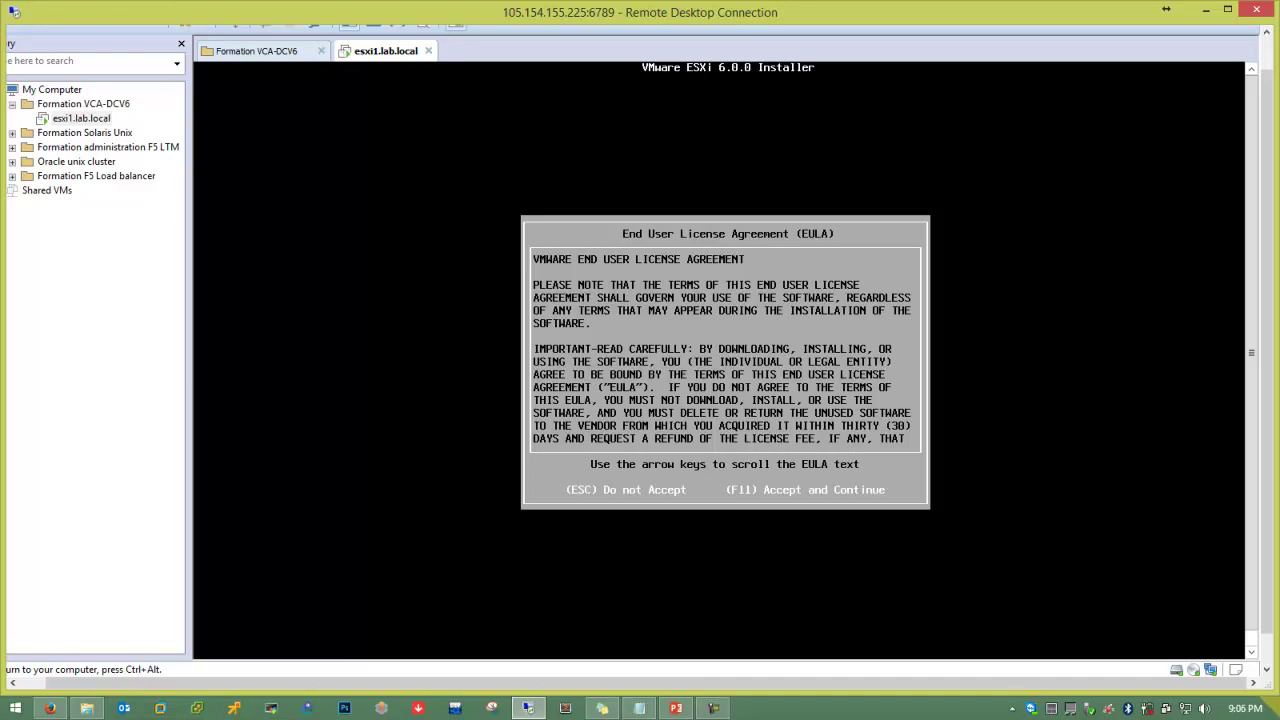
key(F11)
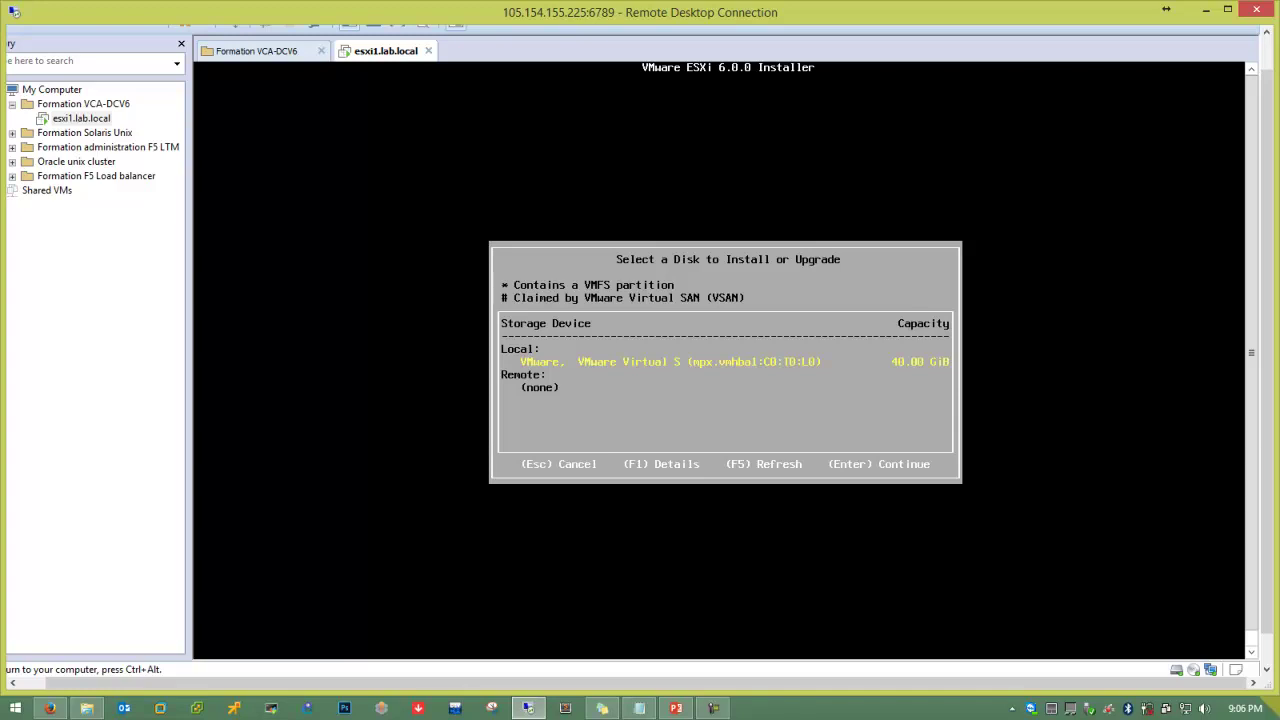
Install onto the 40 GiB local disk and choose the French keyboard layout.
key(Return)
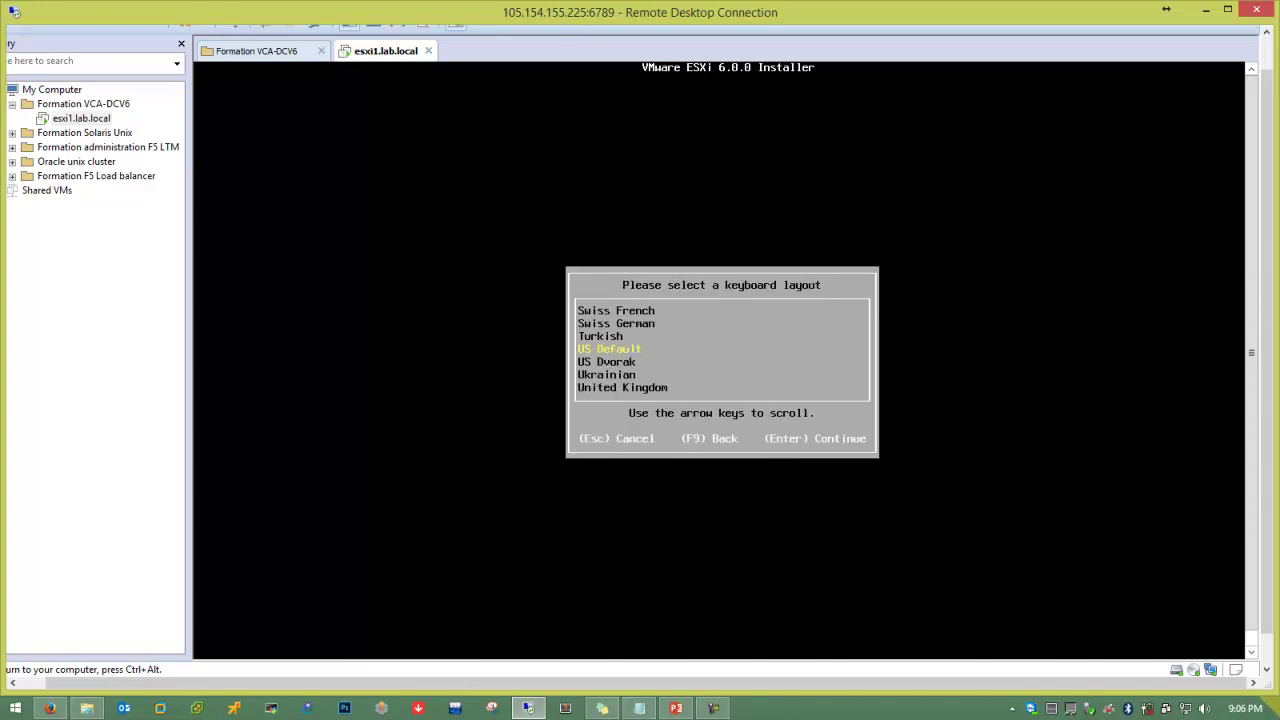
key(Up)
key(Up)
key(Up)
key(Up)
key(Up)
key(Up)
key(Up)
key(Up)
key(Up)
key(Up)
key(Up)
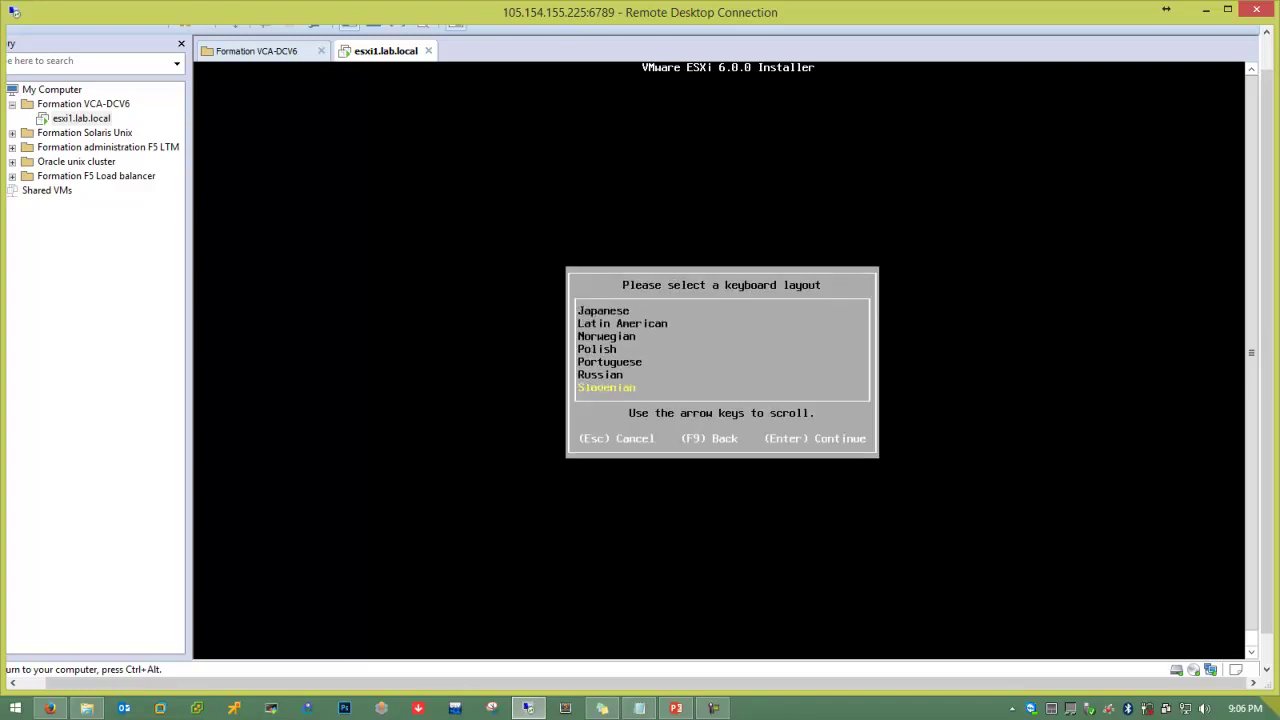
key(Up)
key(Up)
key(Up)
key(Up)
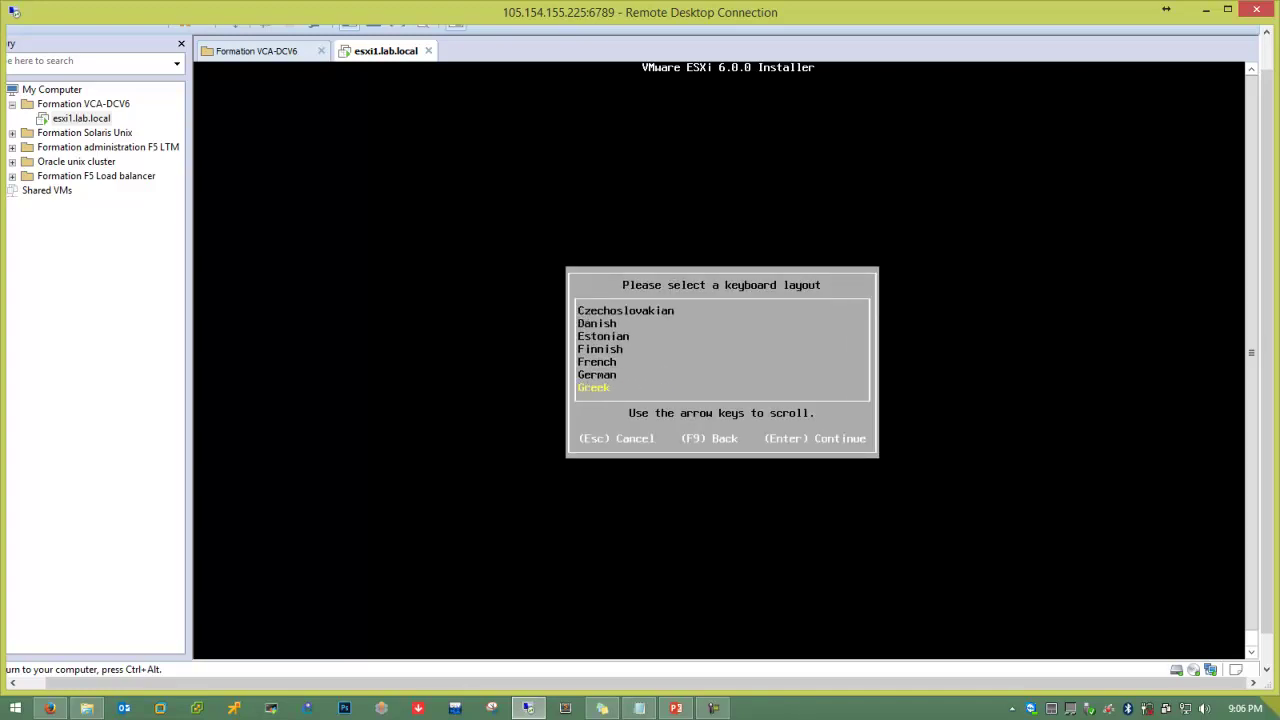
key(Up)
key(Up)
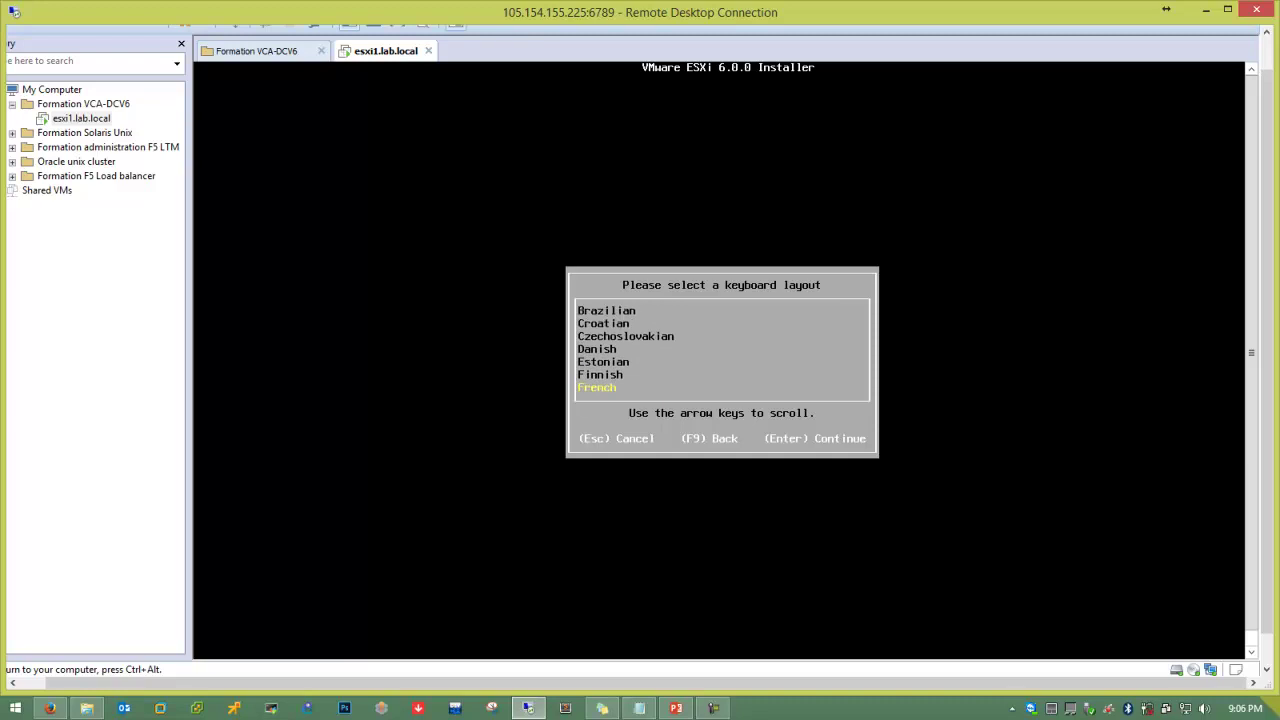
key(Return)
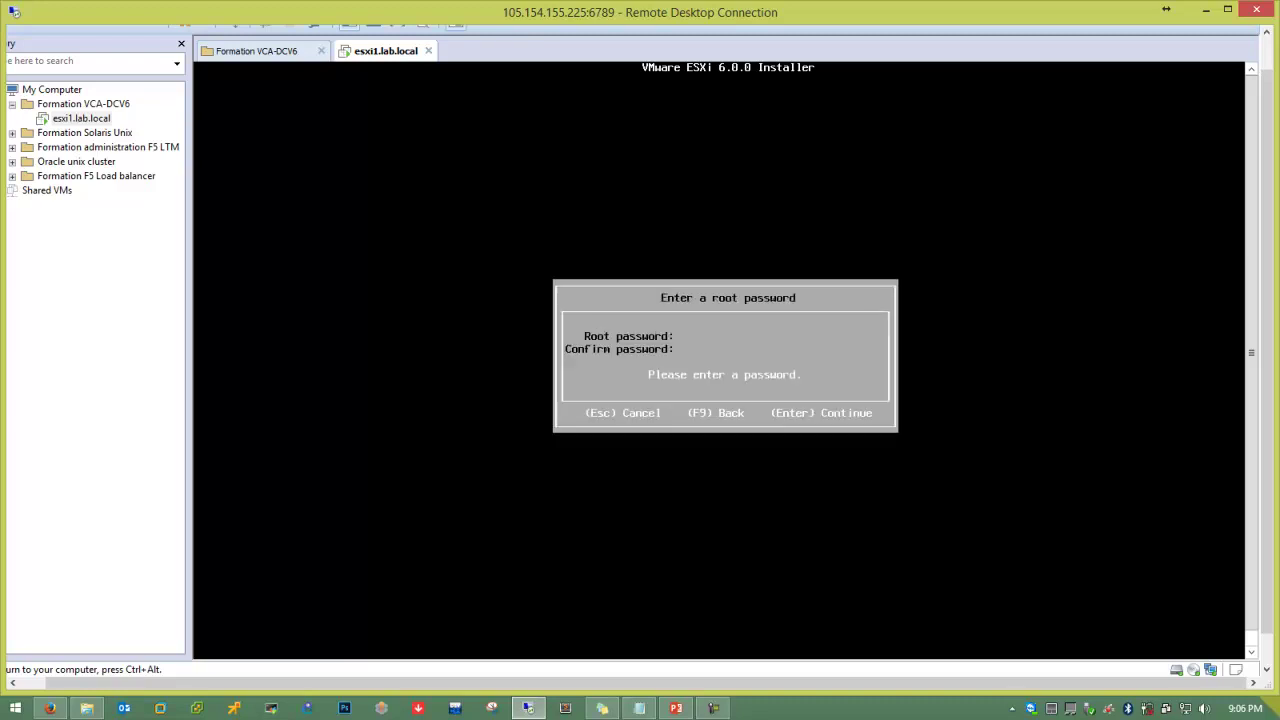
Enter the ESXi root password and its matching confirmation.
text(*)
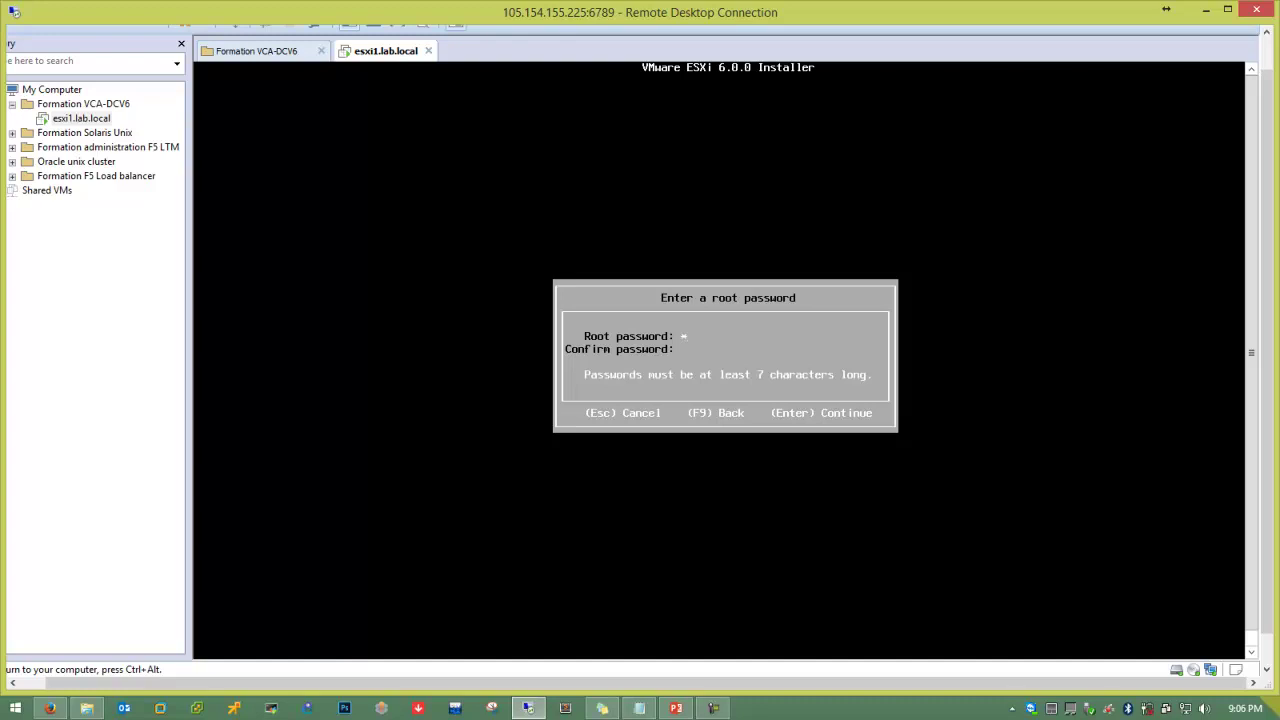
text(***************)
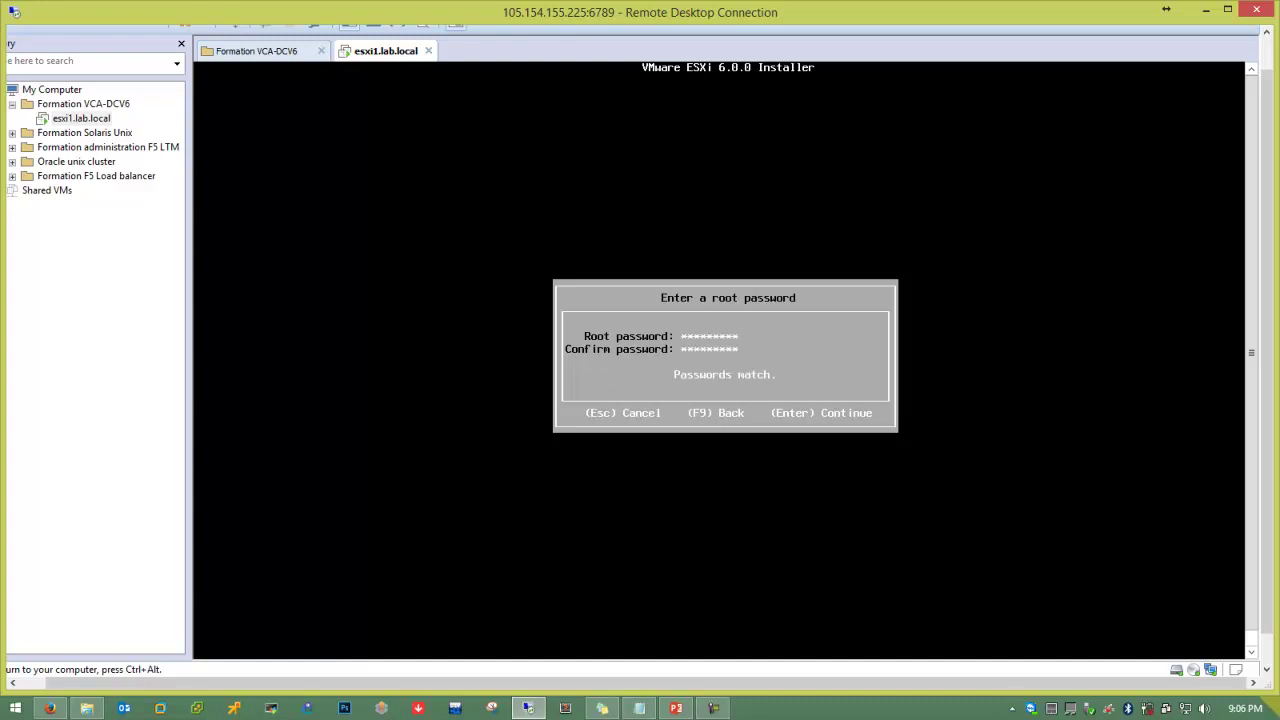
key(Return)
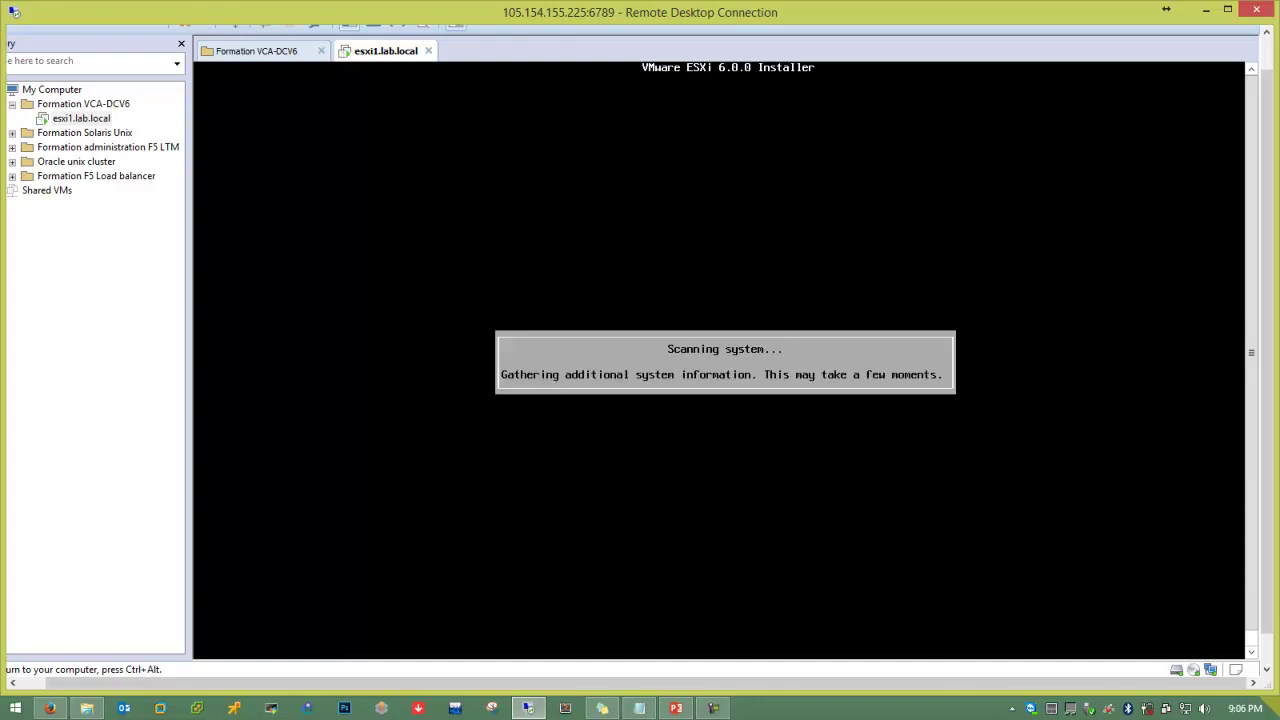
Confirm installing ESXi 6.0.0 onto disk mpx.vmhba1:C0:T0:L0 with F11 on the Confirm Install screen.
key(ctrl+alt)
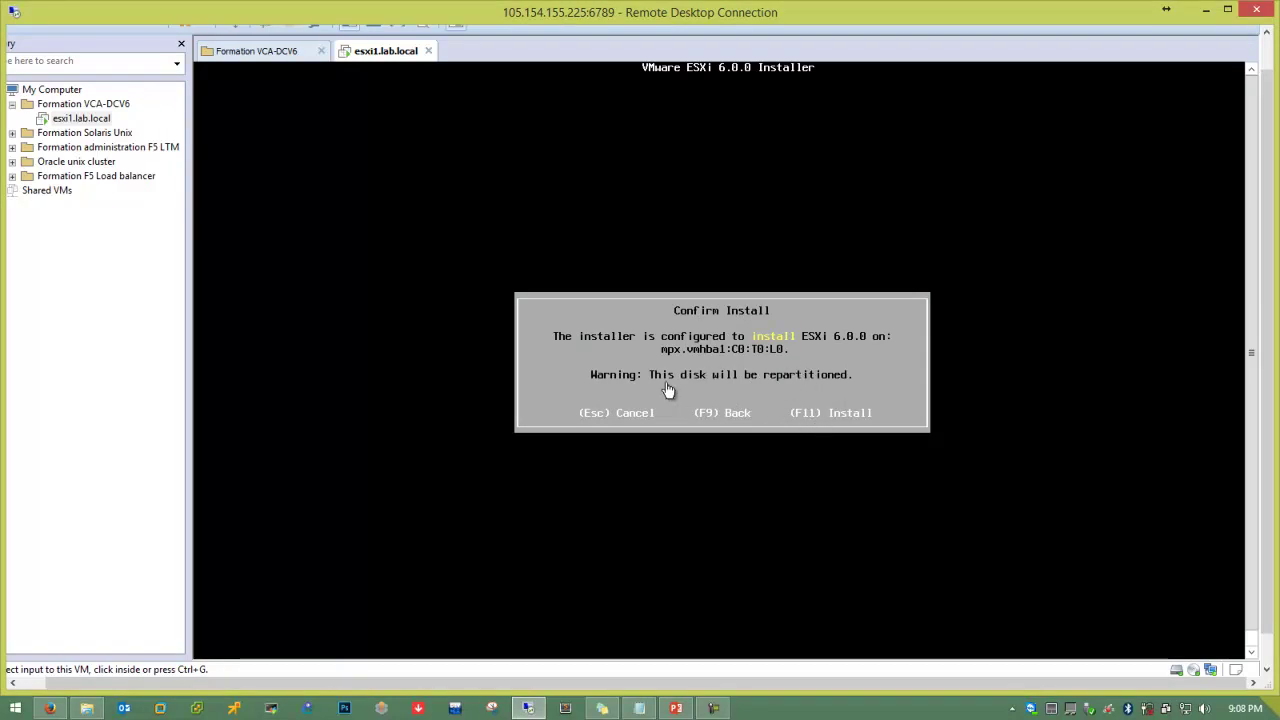
click(792, 372)
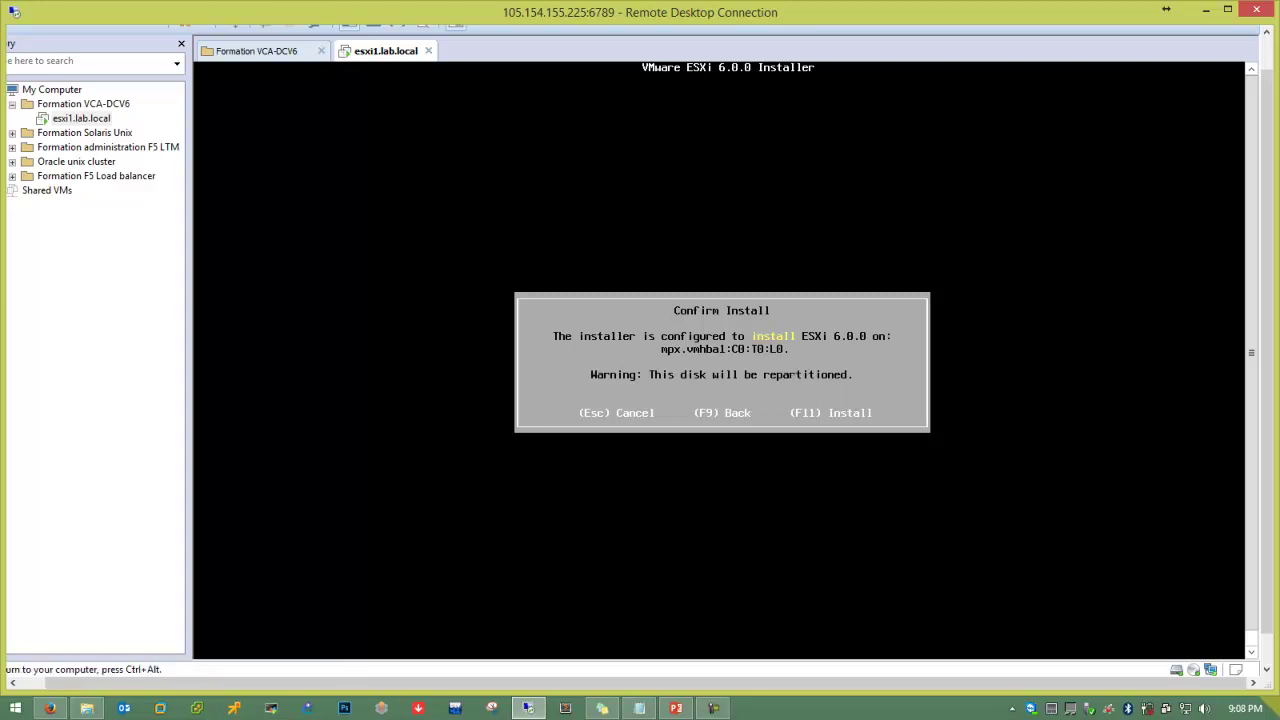
key(F11)
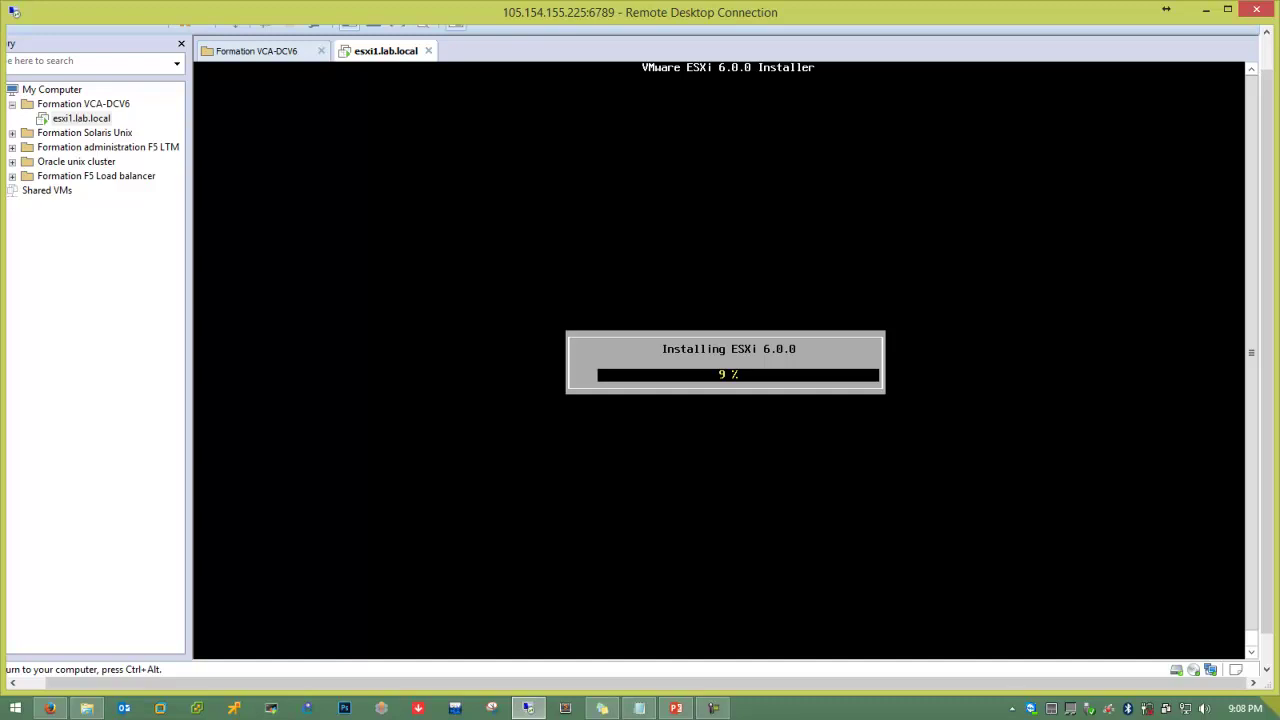
Release keyboard and mouse from the VM while the ESXi installer runs to completion.
key(ctrl+alt)
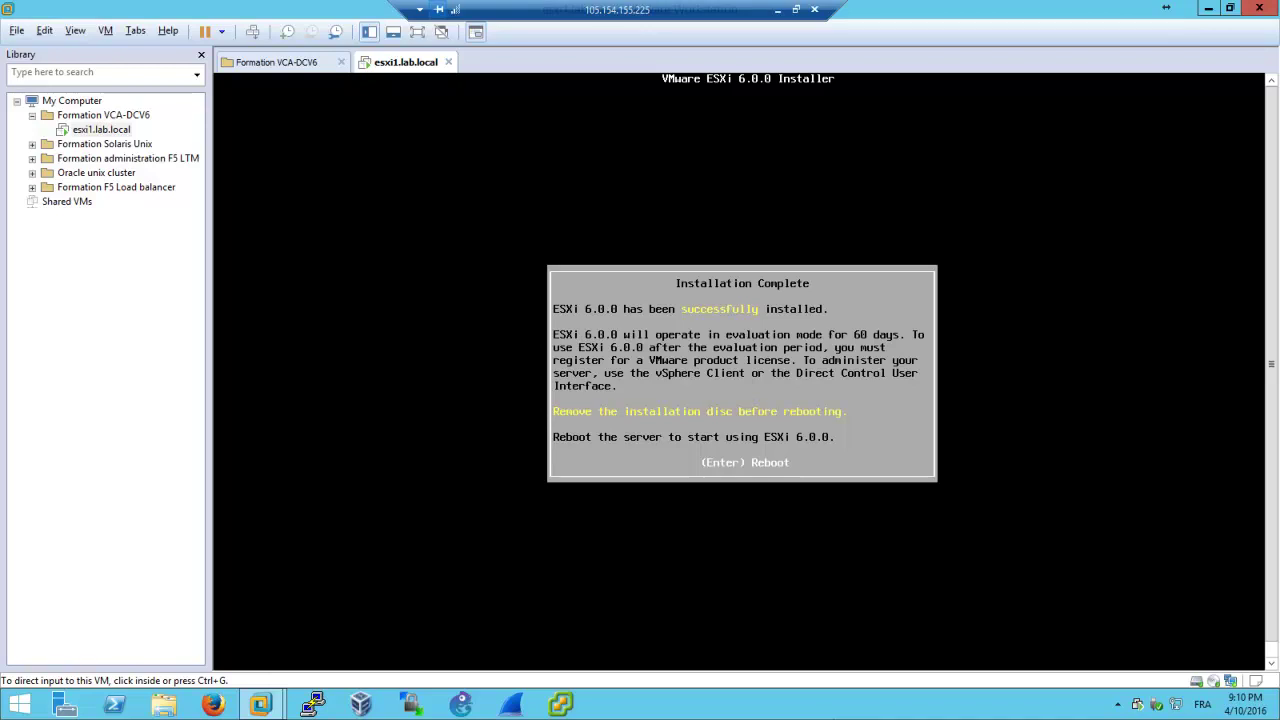
Switch the CD/DVD (IDE) drive from the ESXi ISO to the auto-detected physical drive, not connected at power on.
right_click(400, 60)
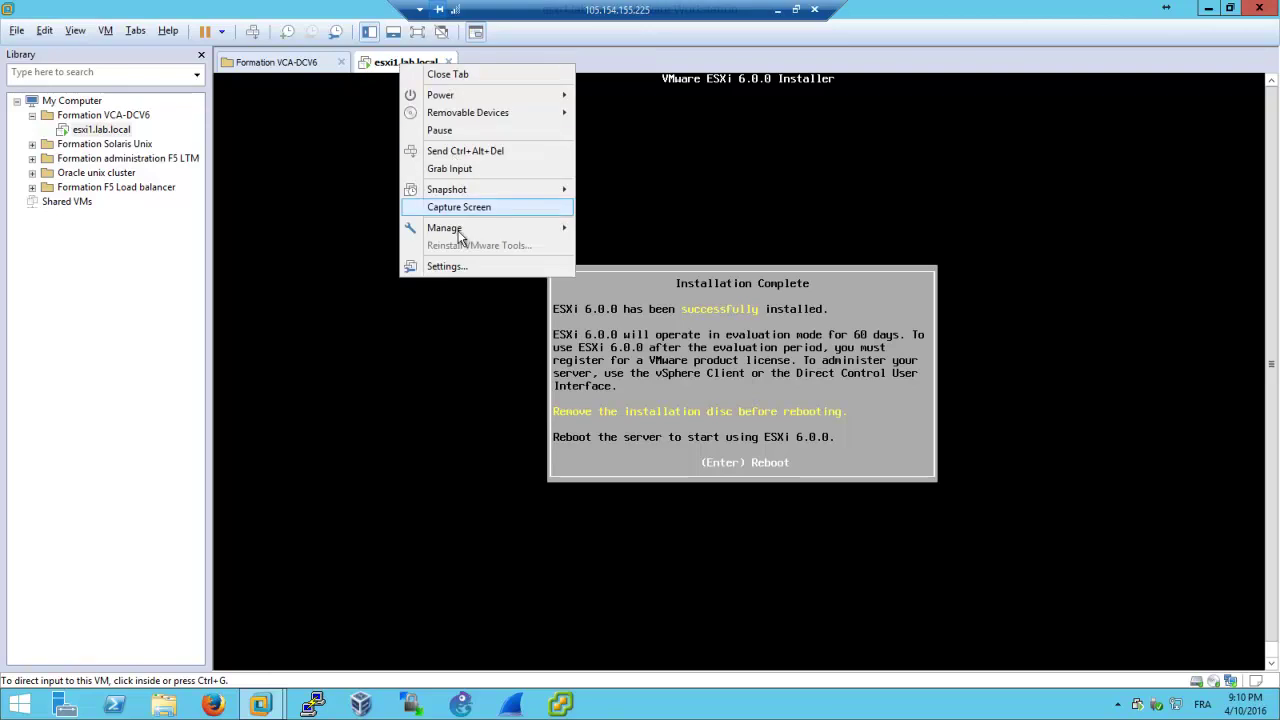
click(455, 268)
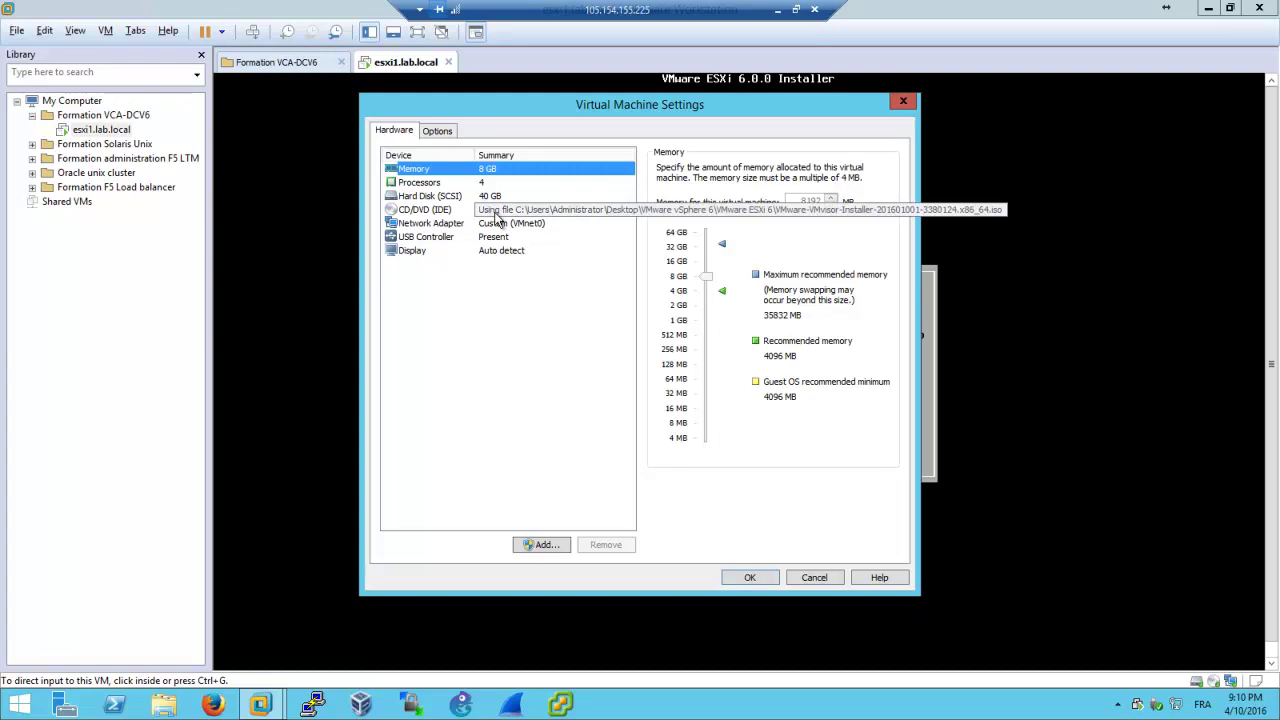
click(535, 212)
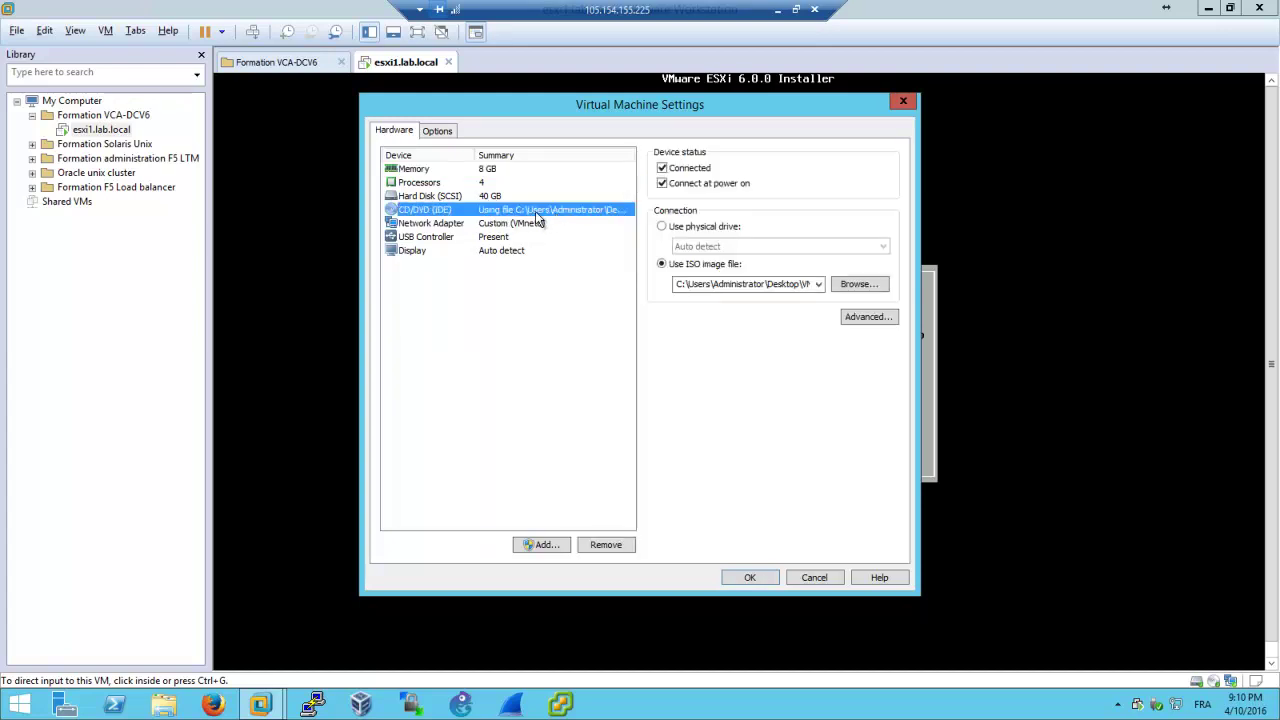
click(684, 226)
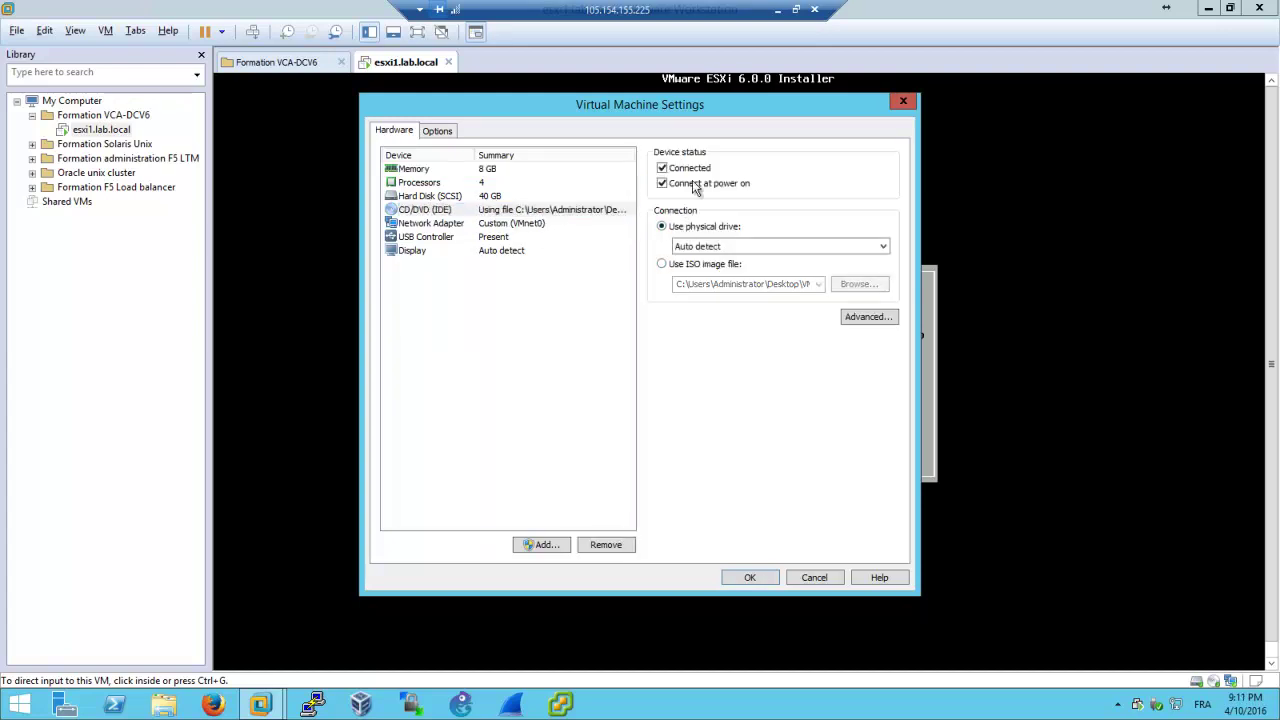
click(690, 184)
click(753, 576)
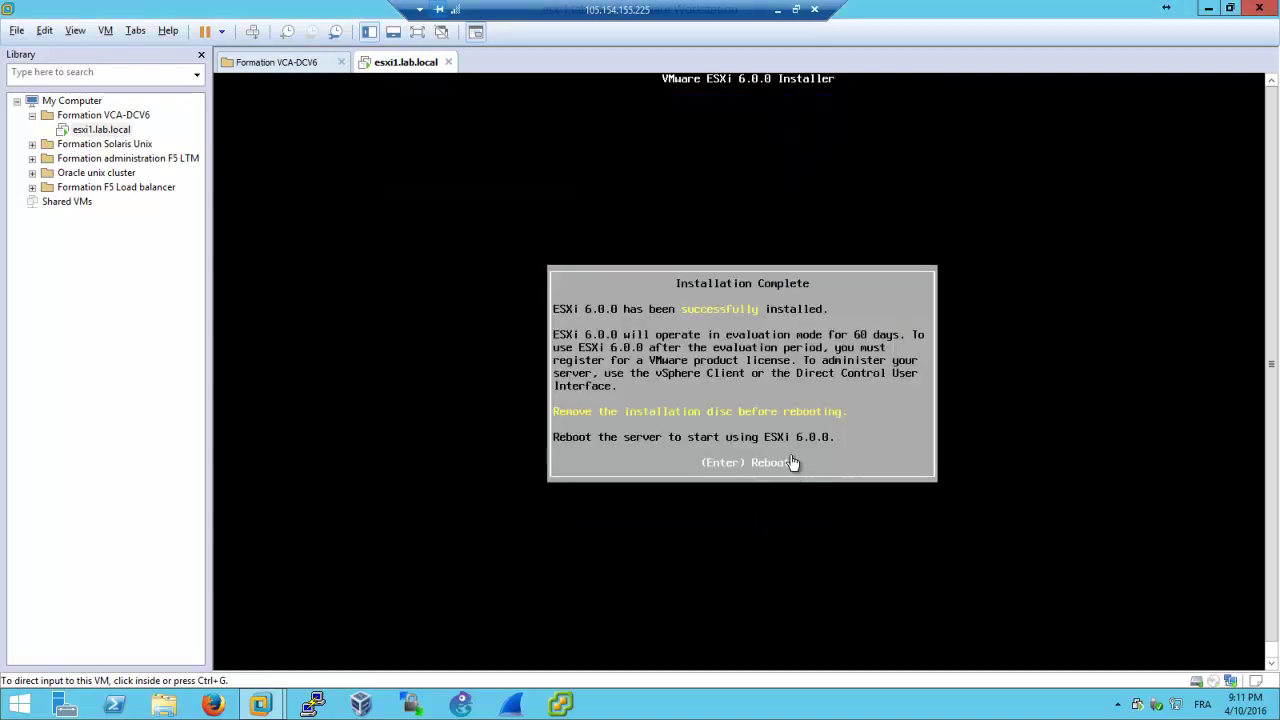
click(777, 420)
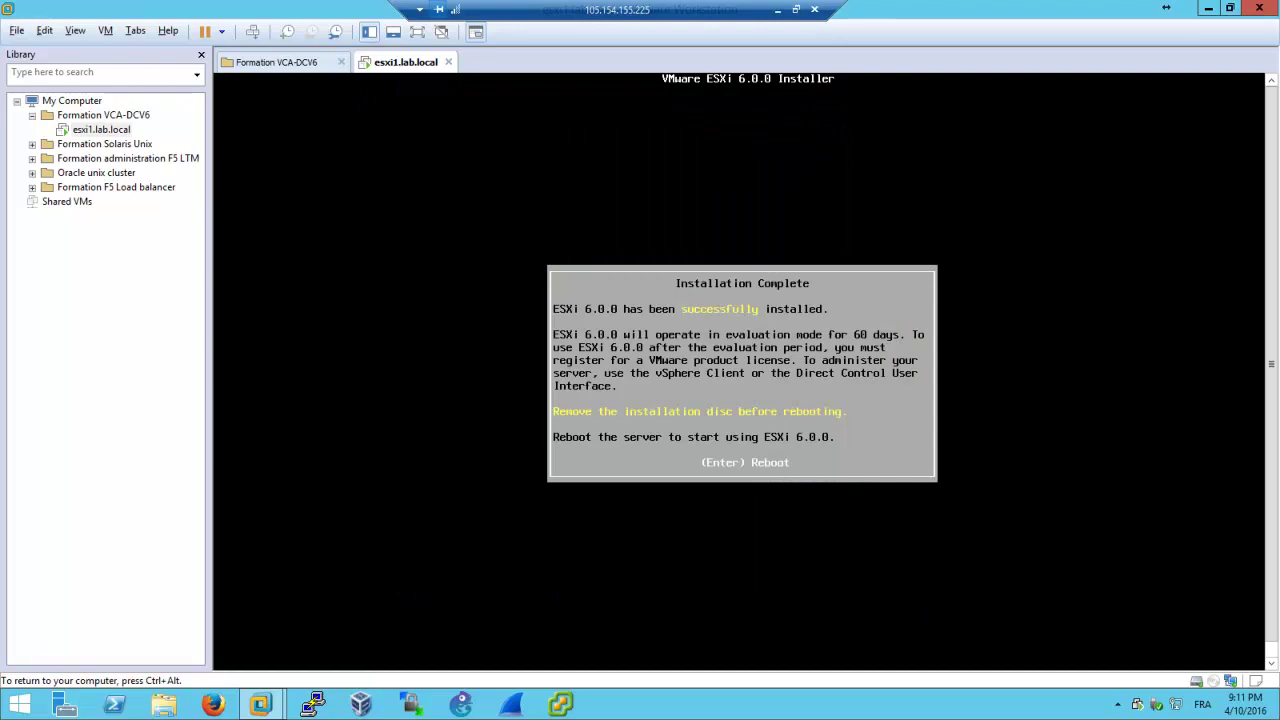
Reboot the newly installed ESXi server, release input to the host, and minimize VMware Workstation.
key(Return)
key(ctrl+alt)
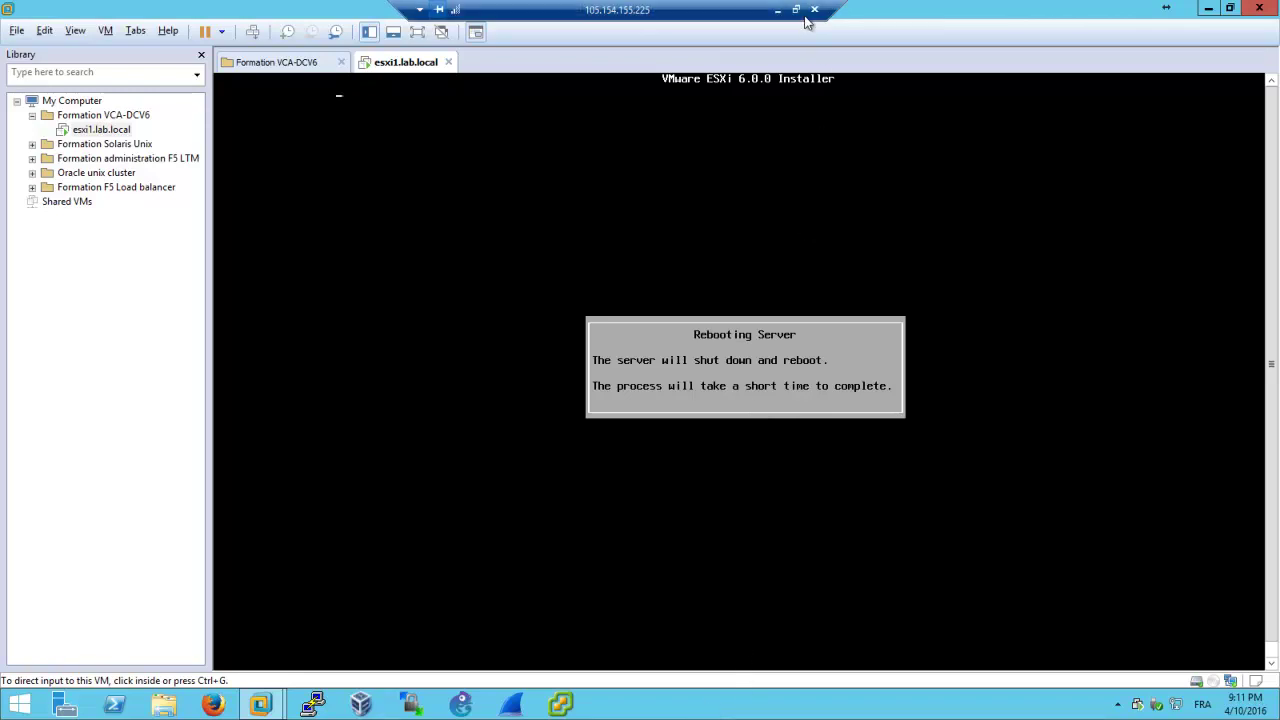
click(1208, 18)
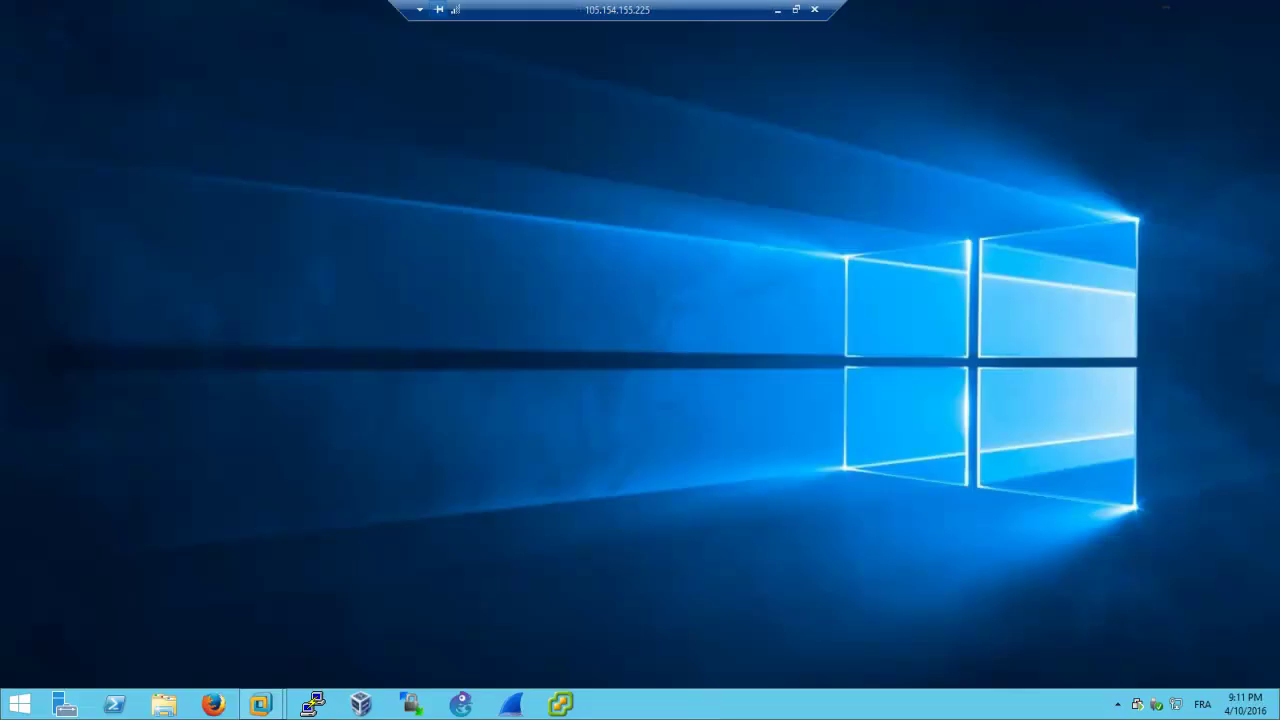
Launch Task Manager from the taskbar and view the host's memory usage under Performance.
right_click(752, 714)
click(804, 664)
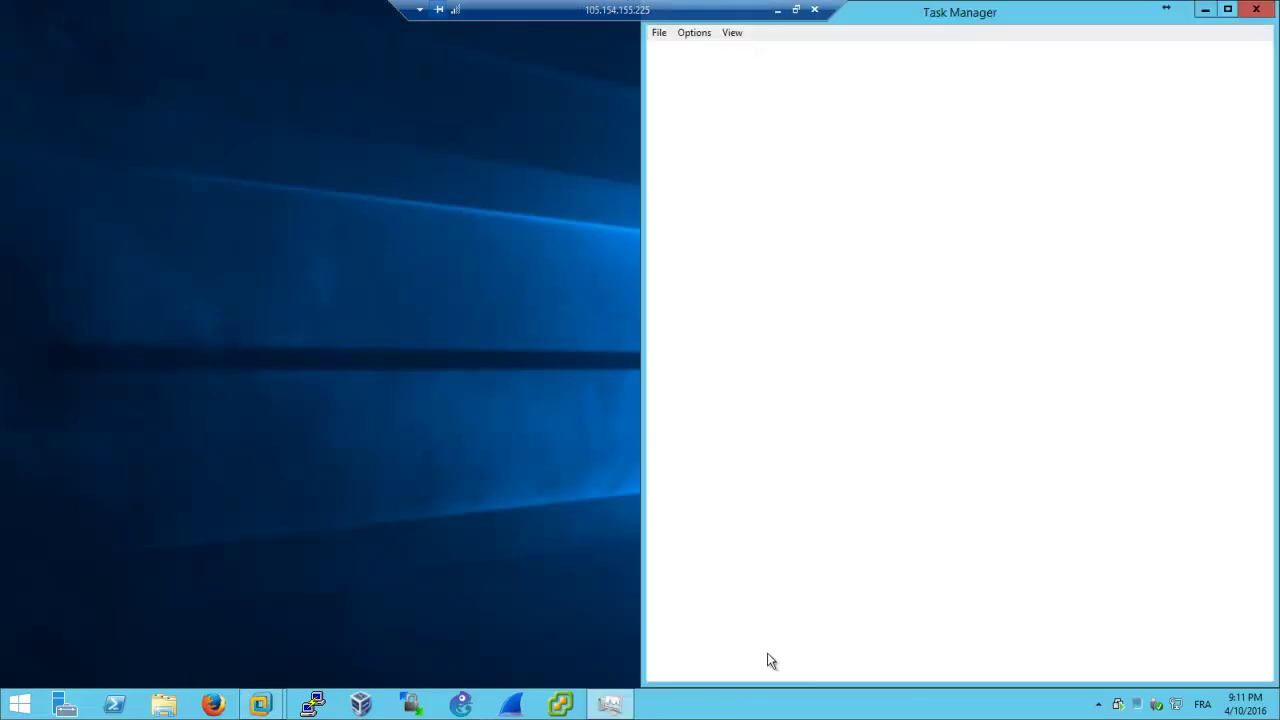
click(716, 60)
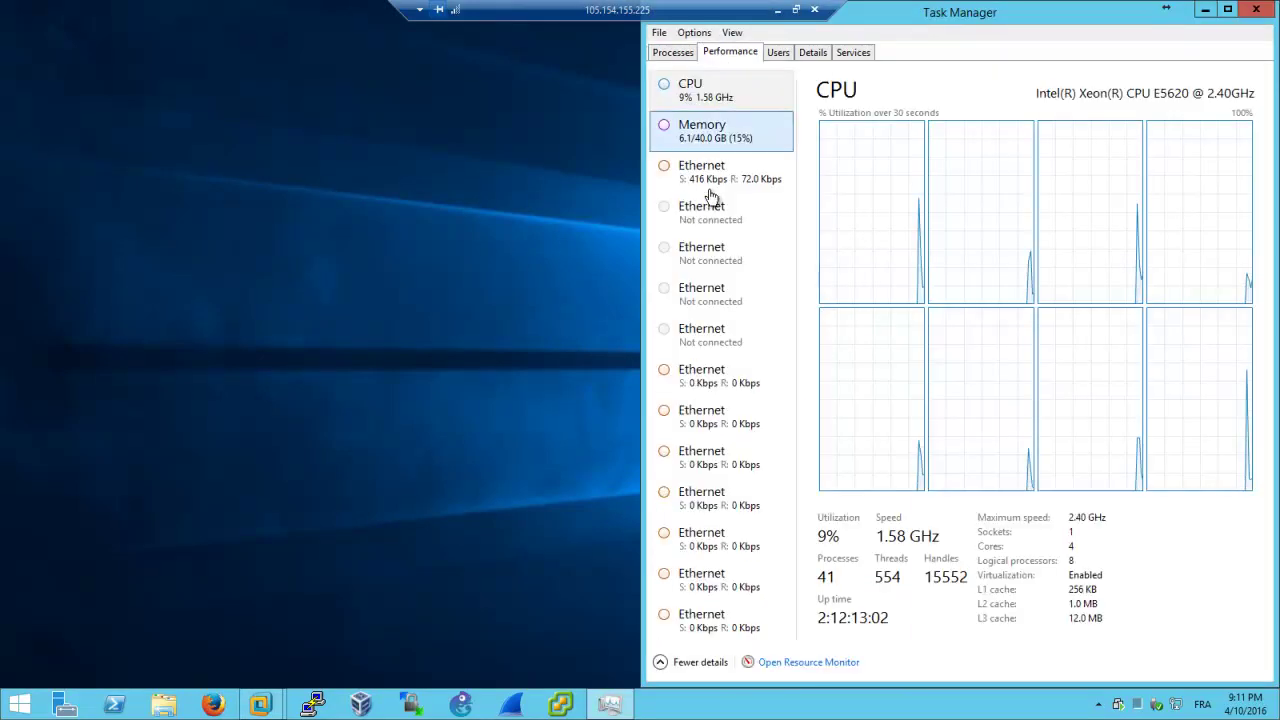
click(714, 131)
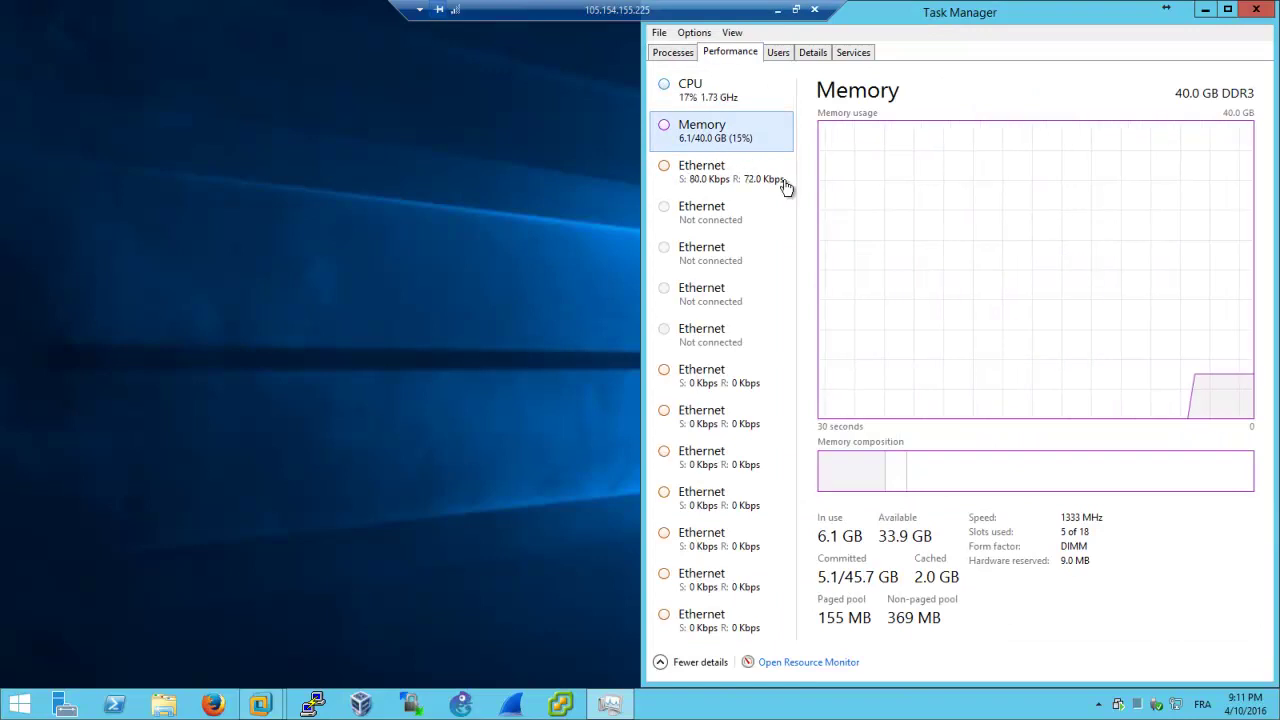
Check the esxi1.lab.local VM, review host CPU and memory usage, then minimize Task Manager.
mouse_move(260, 705)
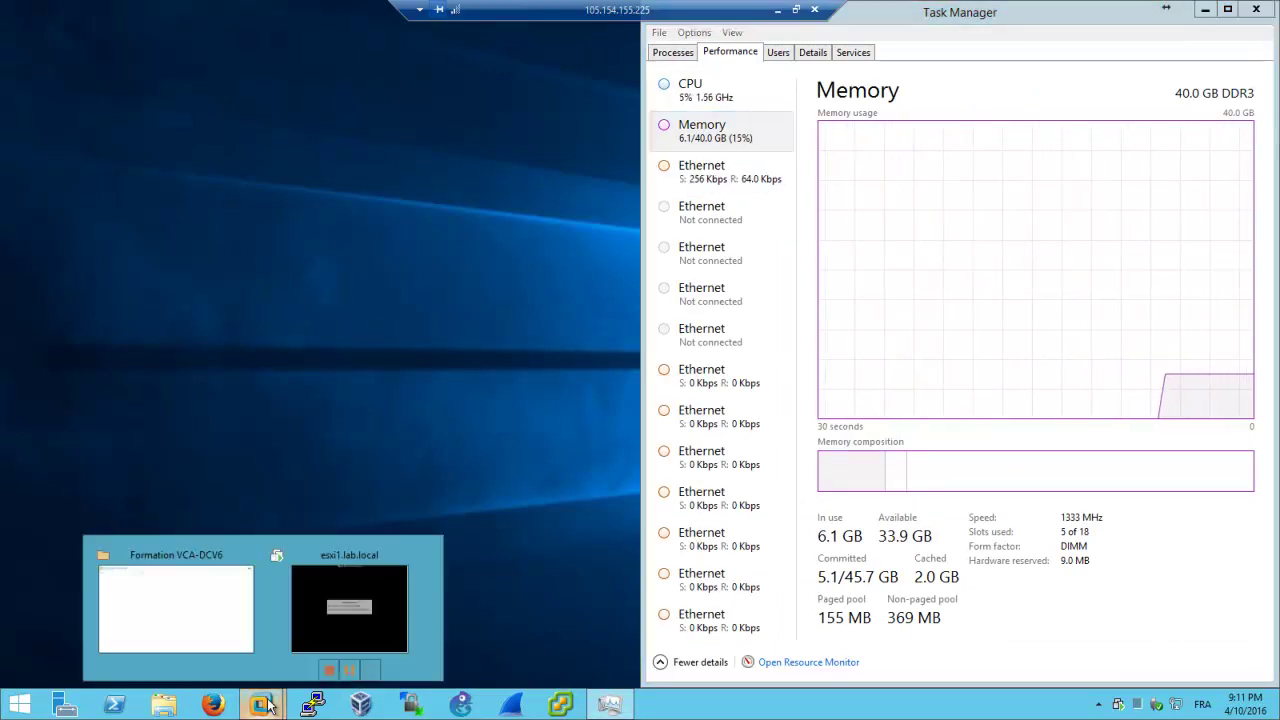
click(357, 628)
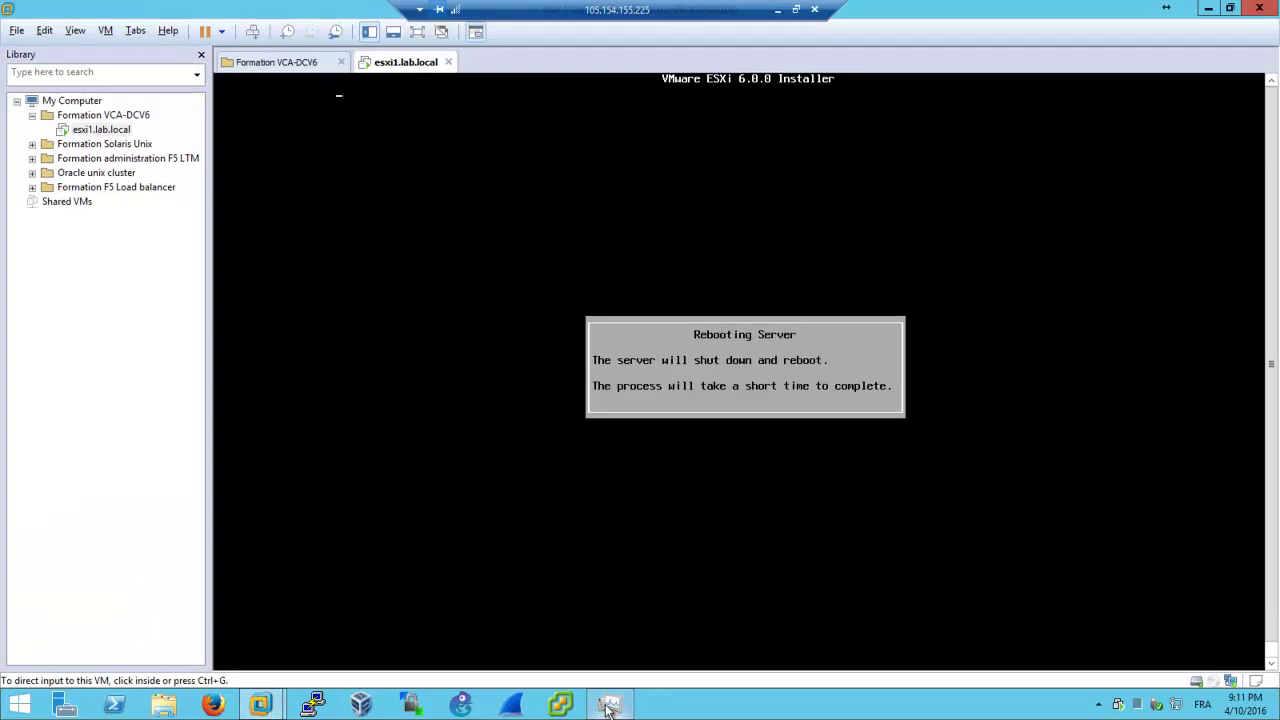
click(609, 705)
click(749, 98)
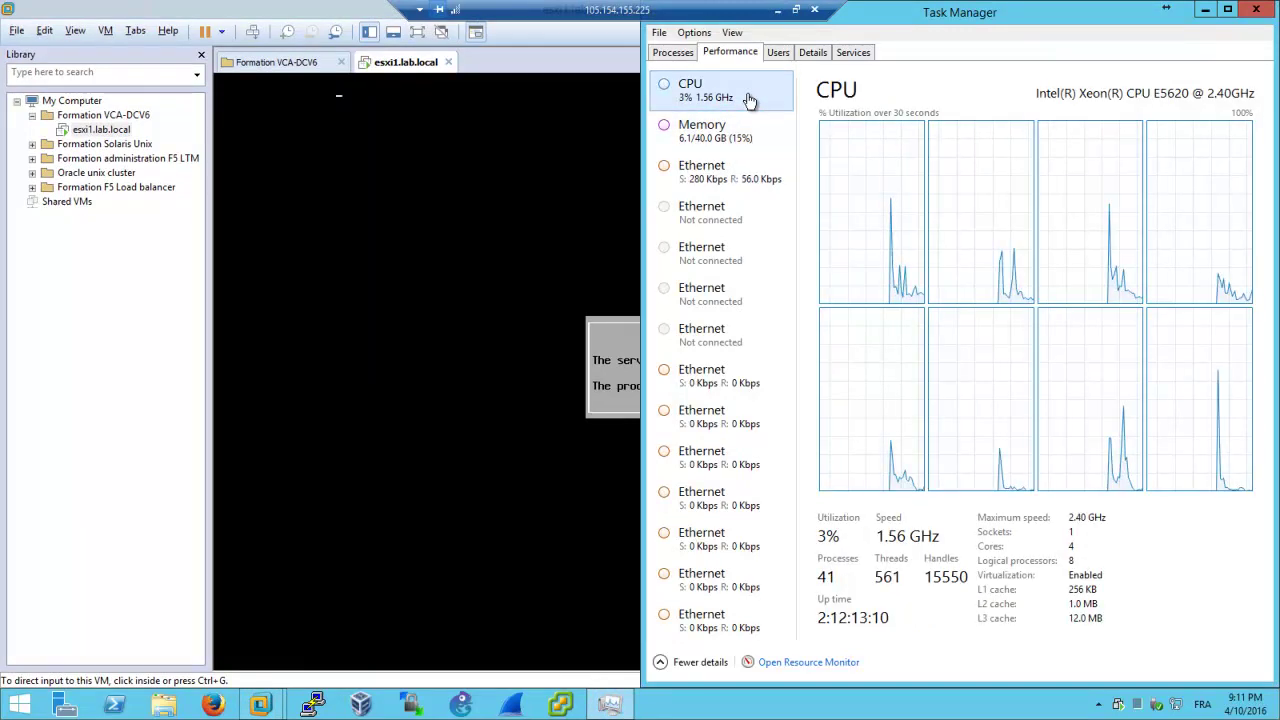
click(729, 135)
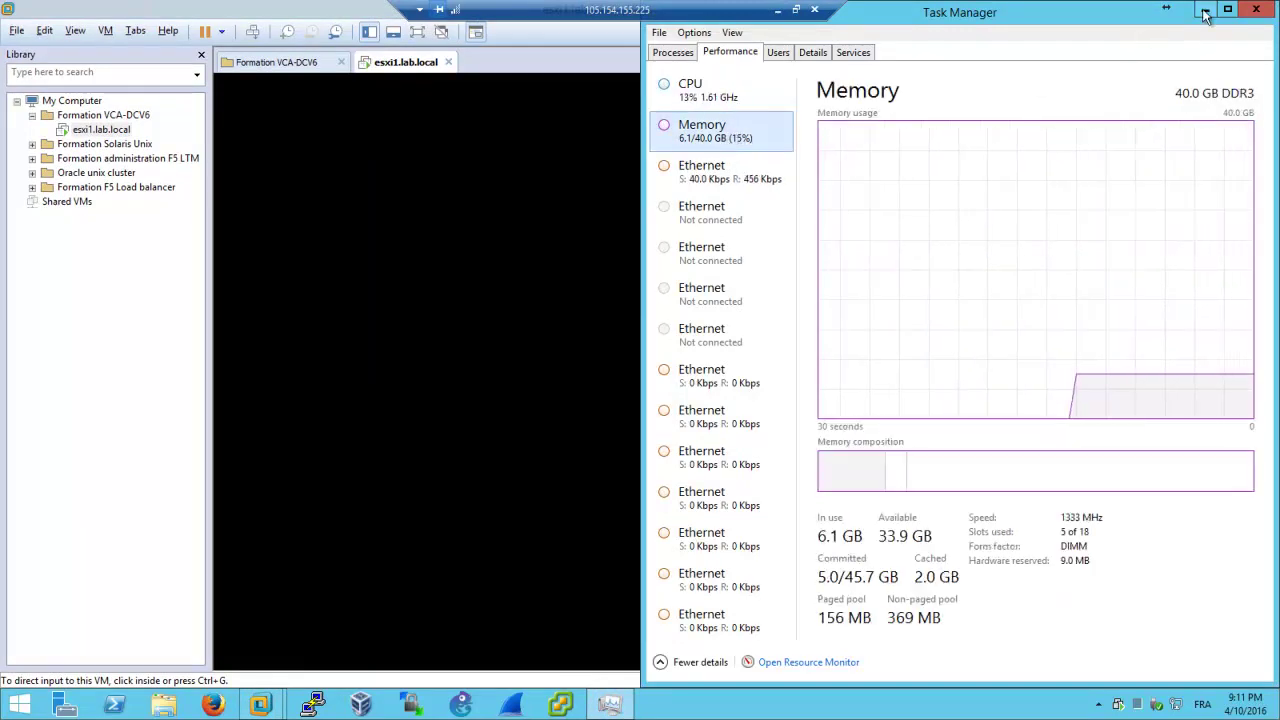
click(1205, 9)
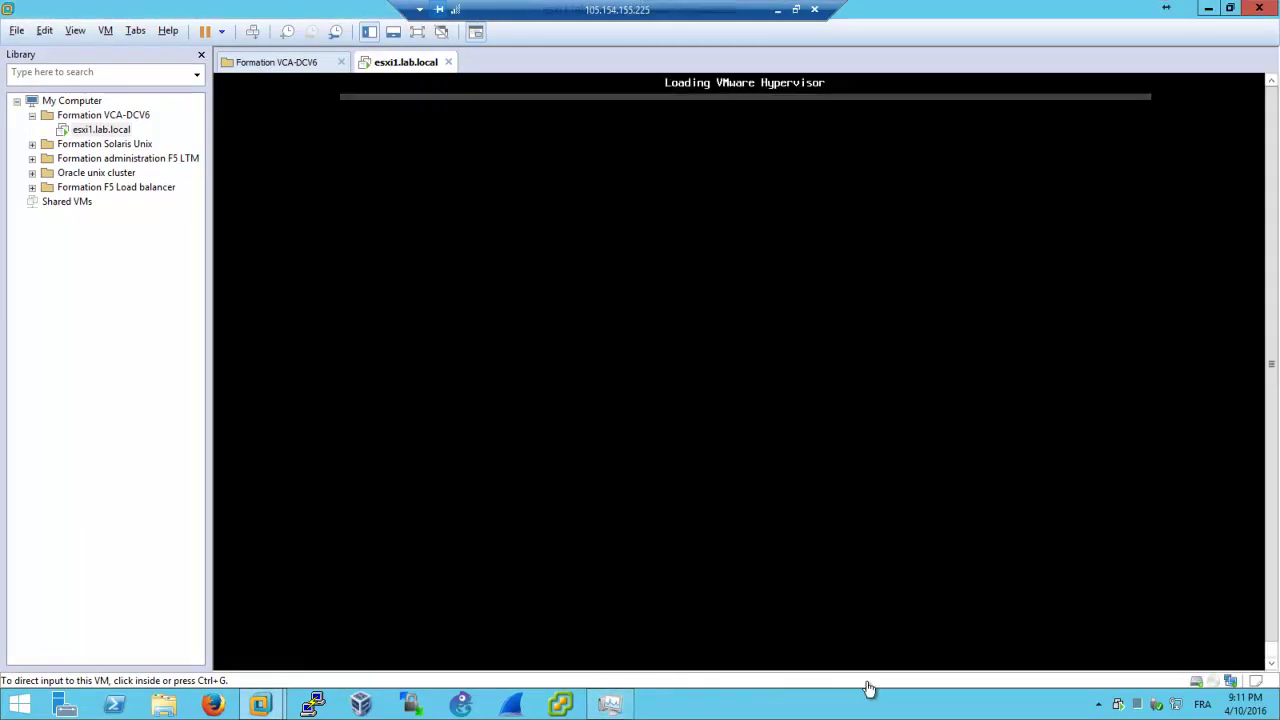
Give the VM console focus, then release input back to the host while ESXi loads.
click(1262, 196)
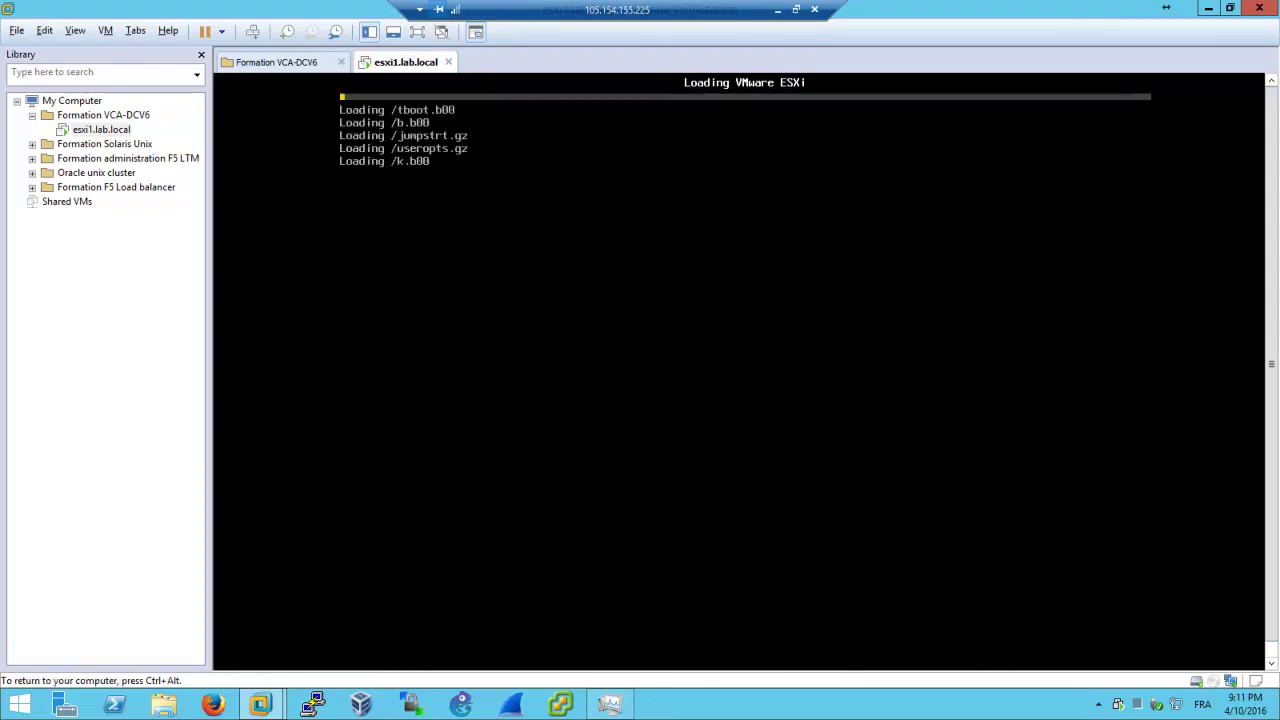
key(ctrl+alt)
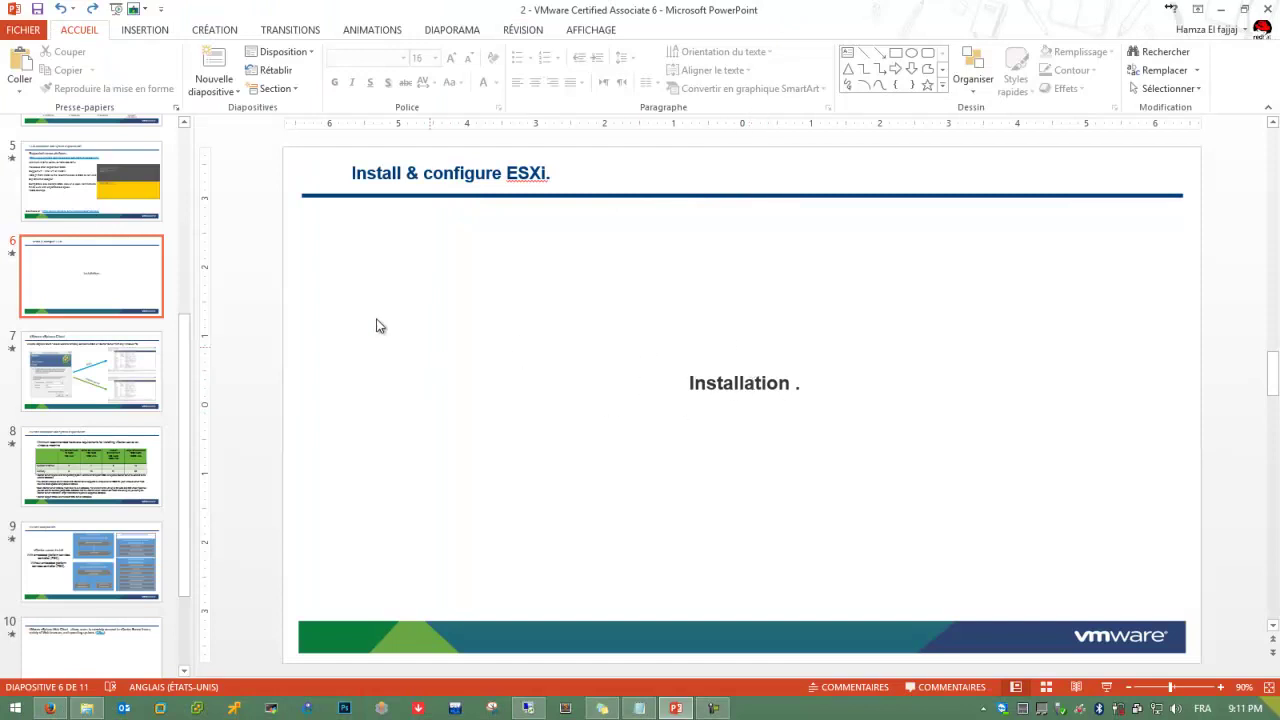
Review the hardware requirements, Topology and Install & configure ESXi slides, ending on slide 7, VMware vSphere Client.
click(150, 182)
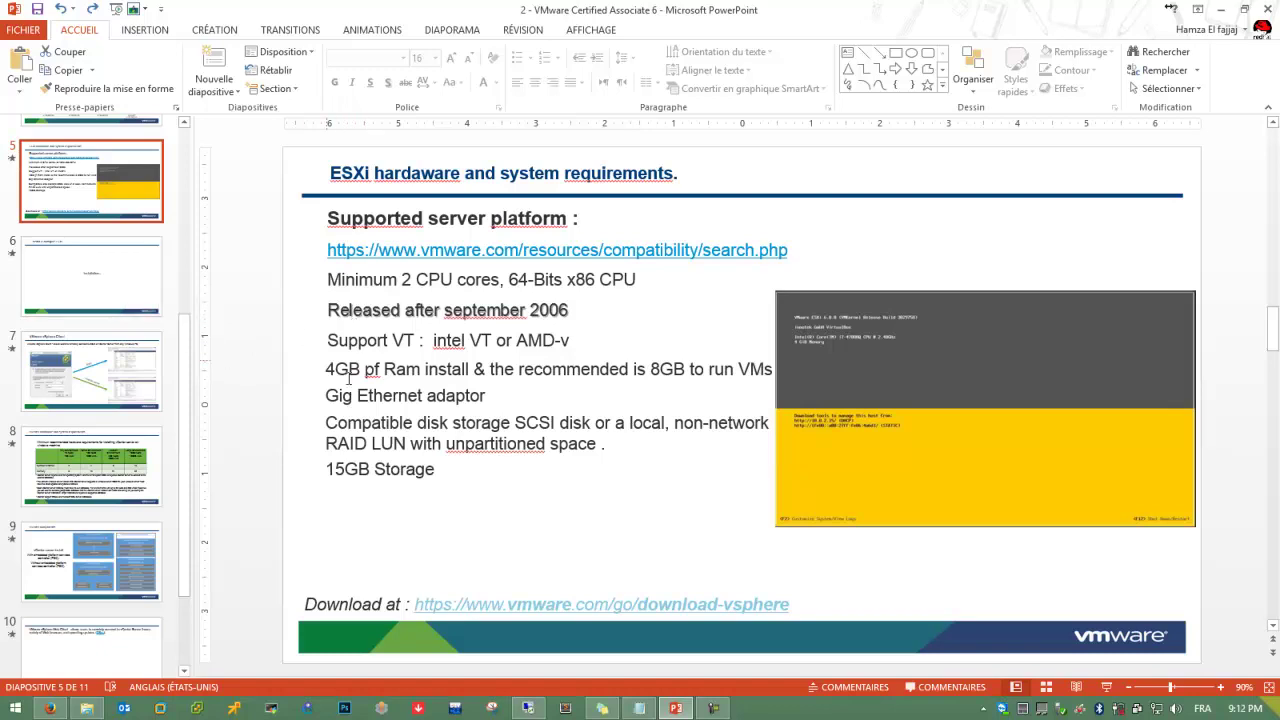
scroll(90, 280, up, 3)
click(90, 268)
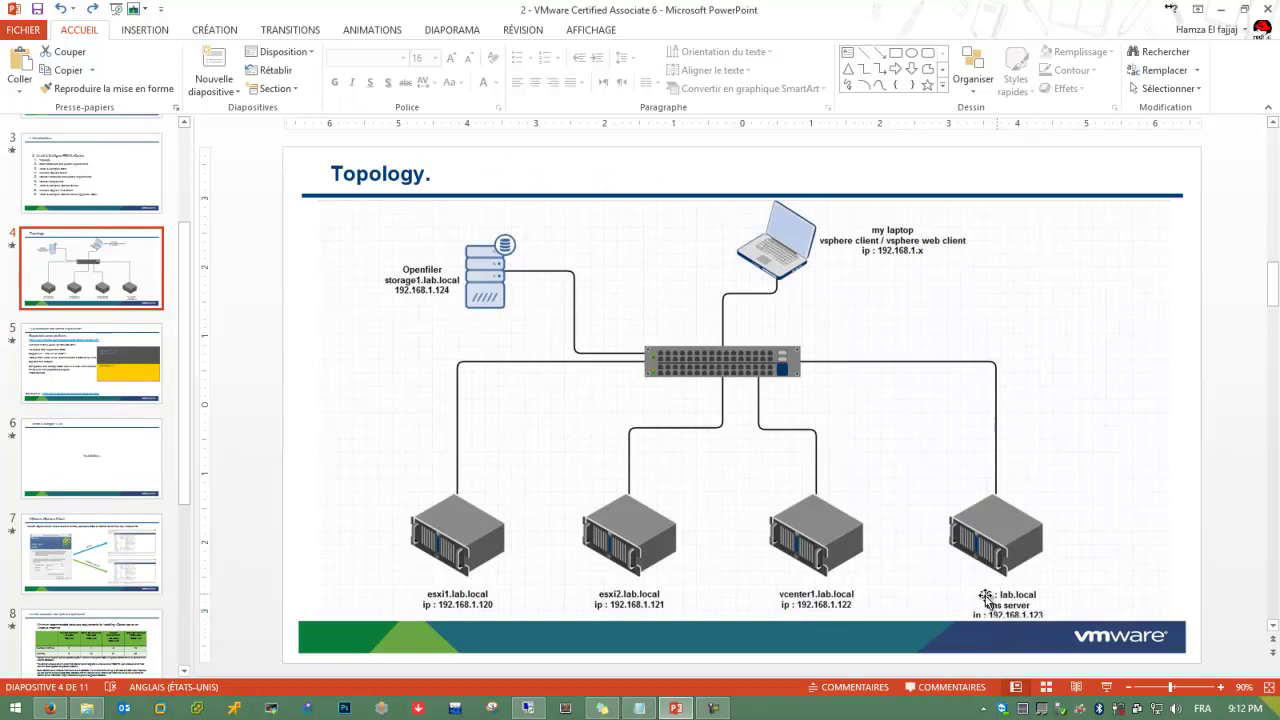
click(108, 466)
click(104, 561)
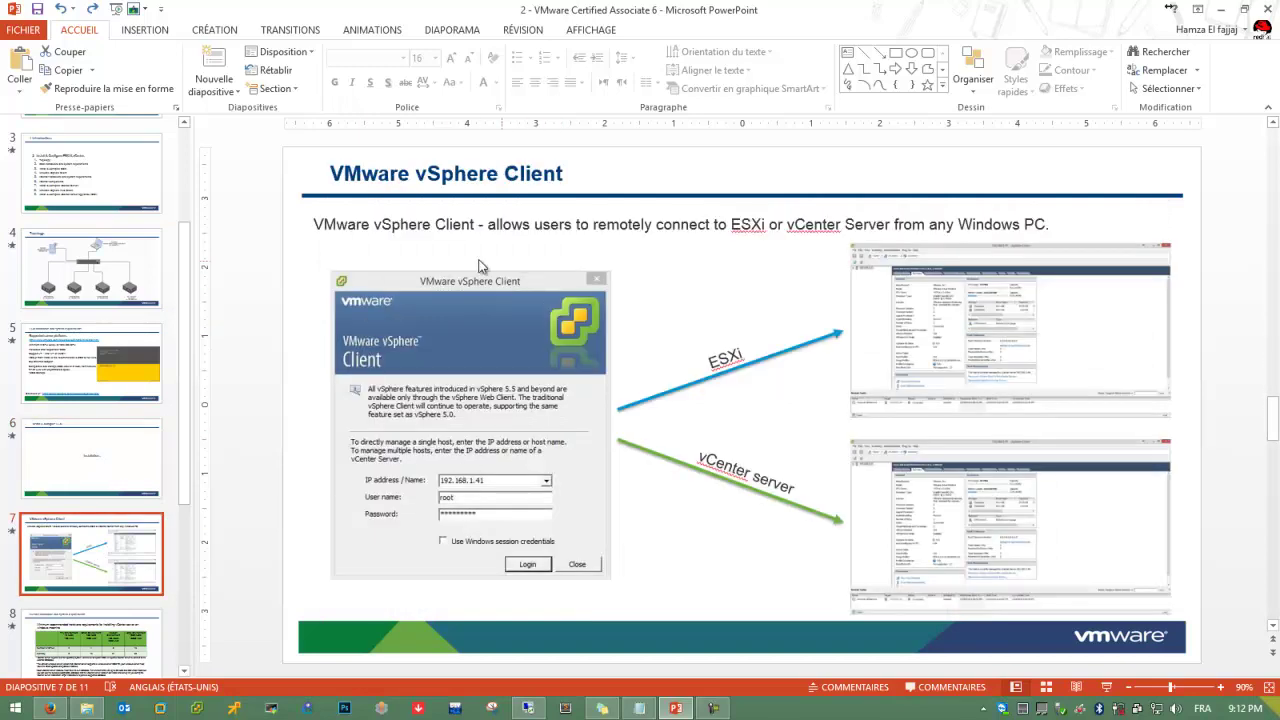
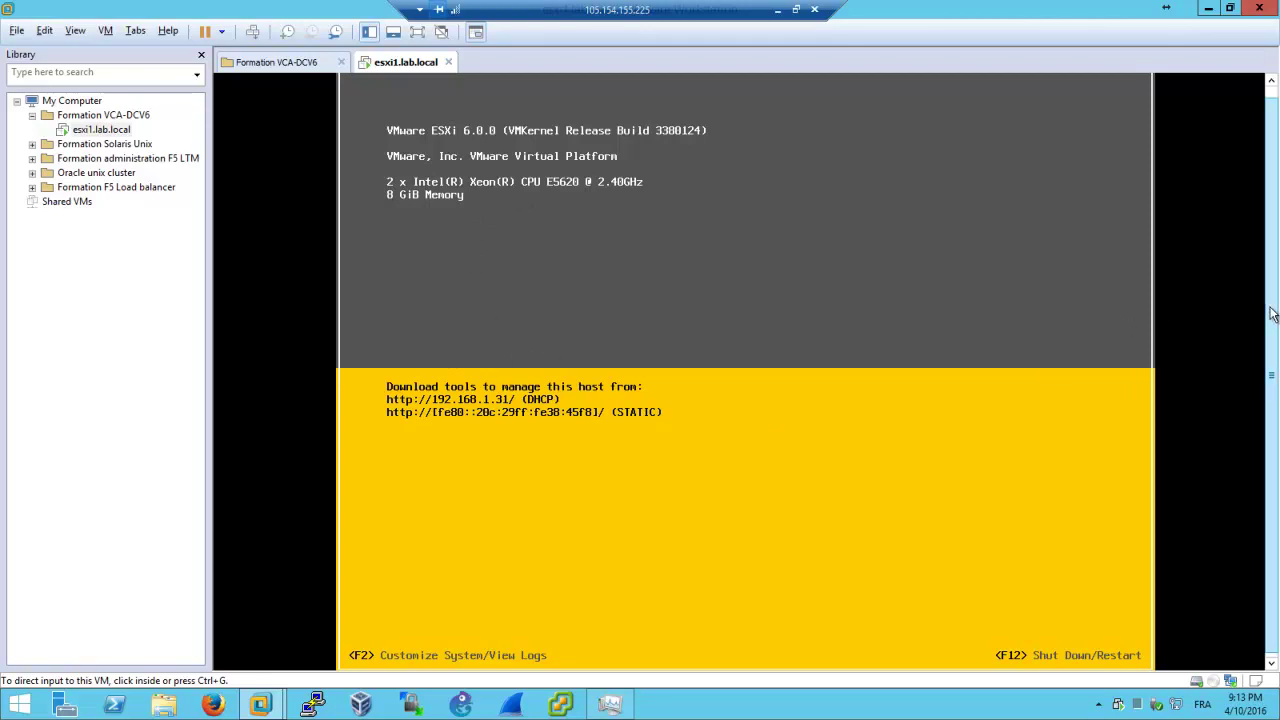
Log in as root to the ESXi host's System Customization console.
scroll(1272, 317, down, 1)
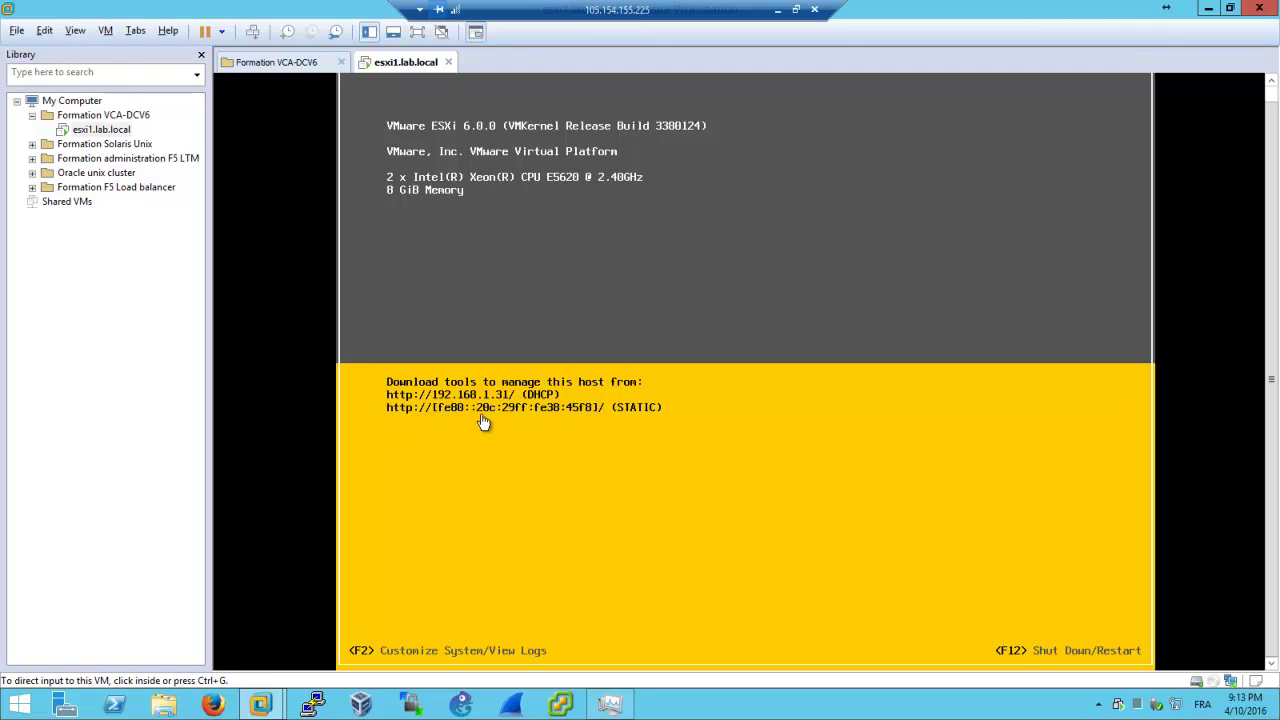
click(466, 580)
key(F2)
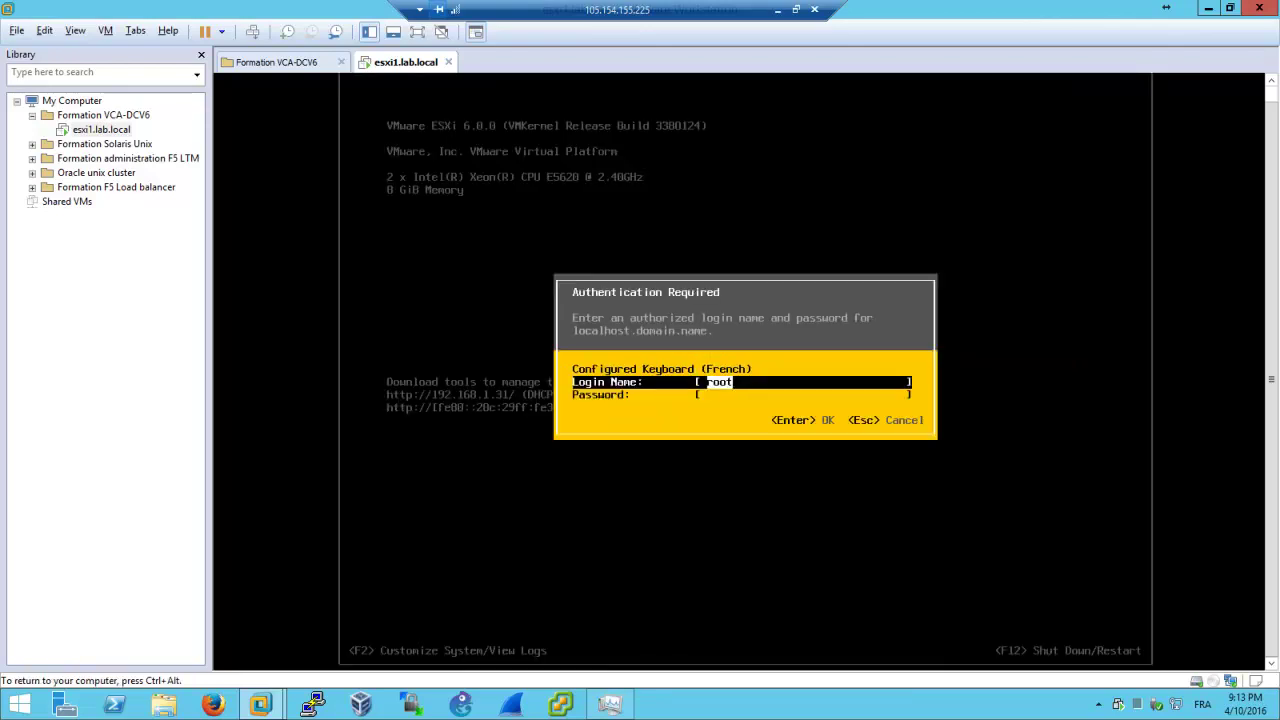
key(Tab)
text(********)
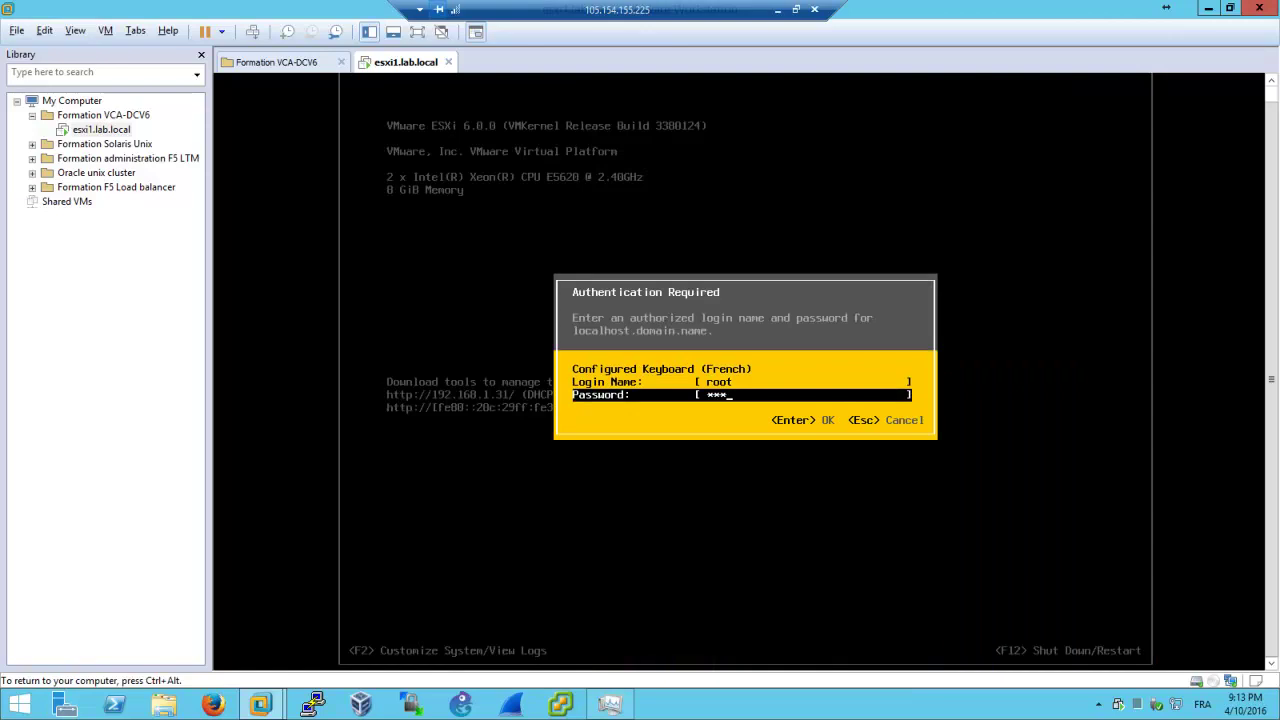
key(Return)
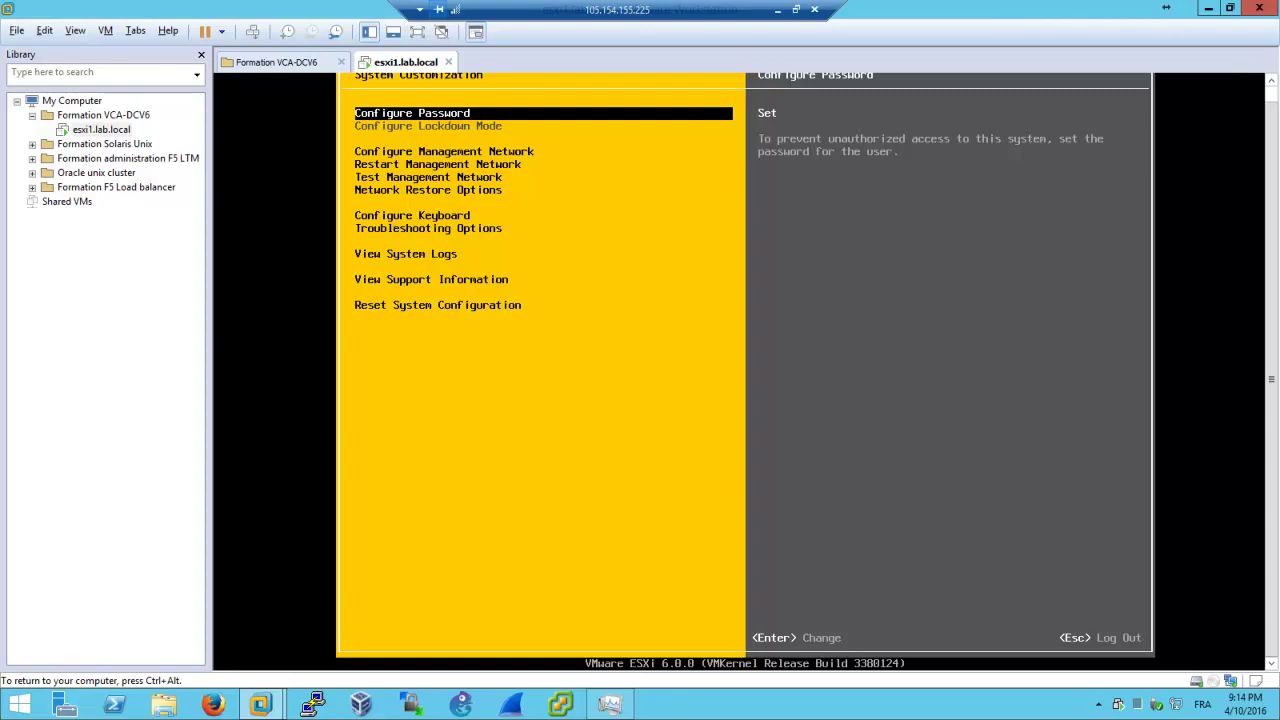
Try a root password change, cancel it after the old-password error, and select Configure Management Network.
key(Return)
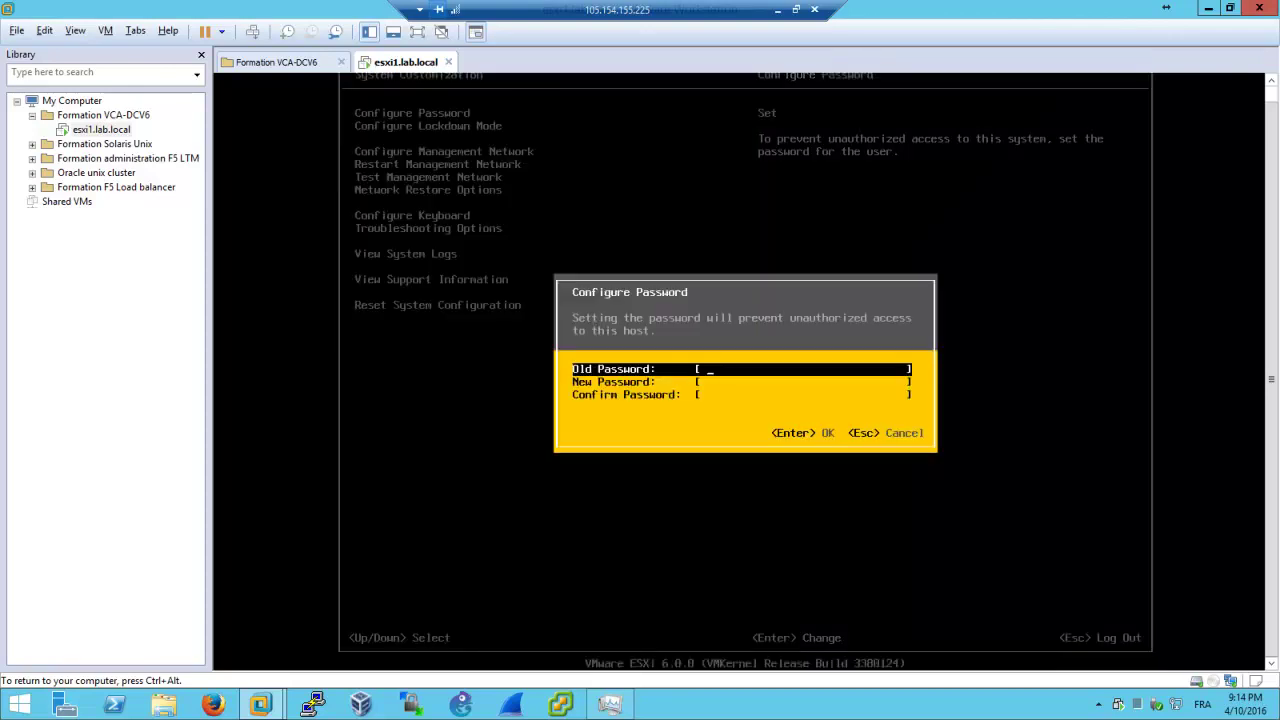
key(Return)
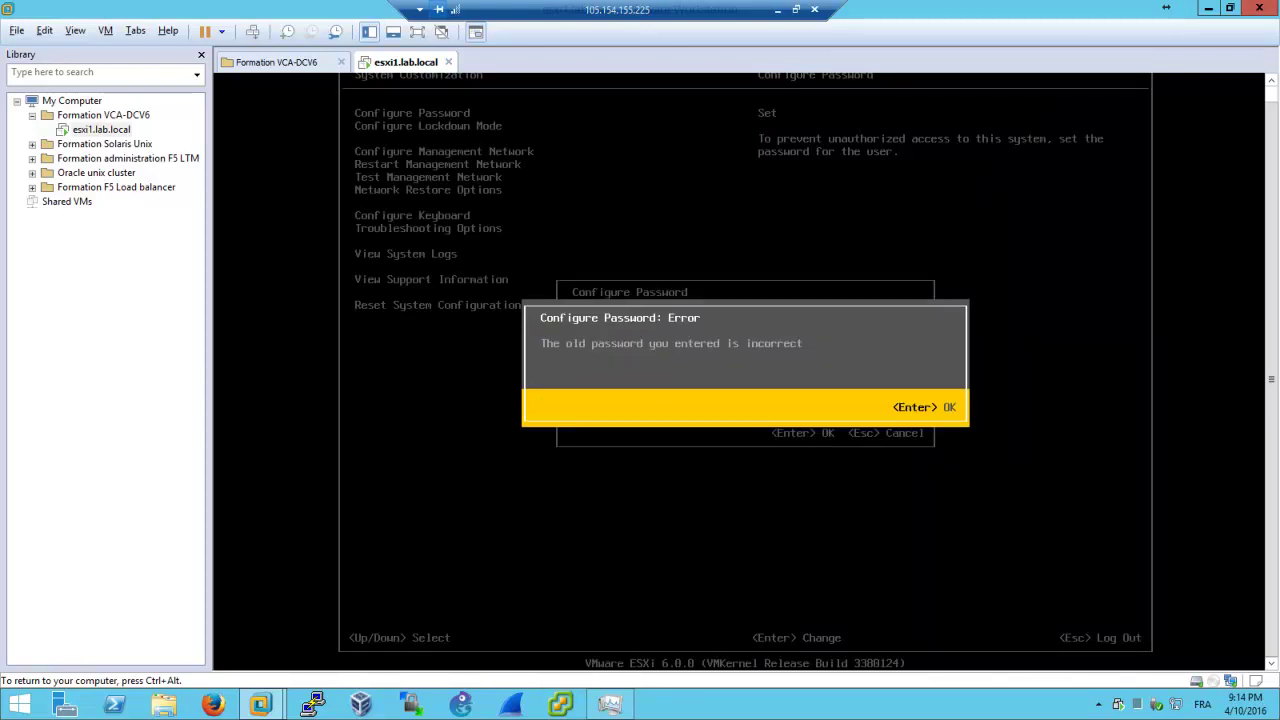
key(Return)
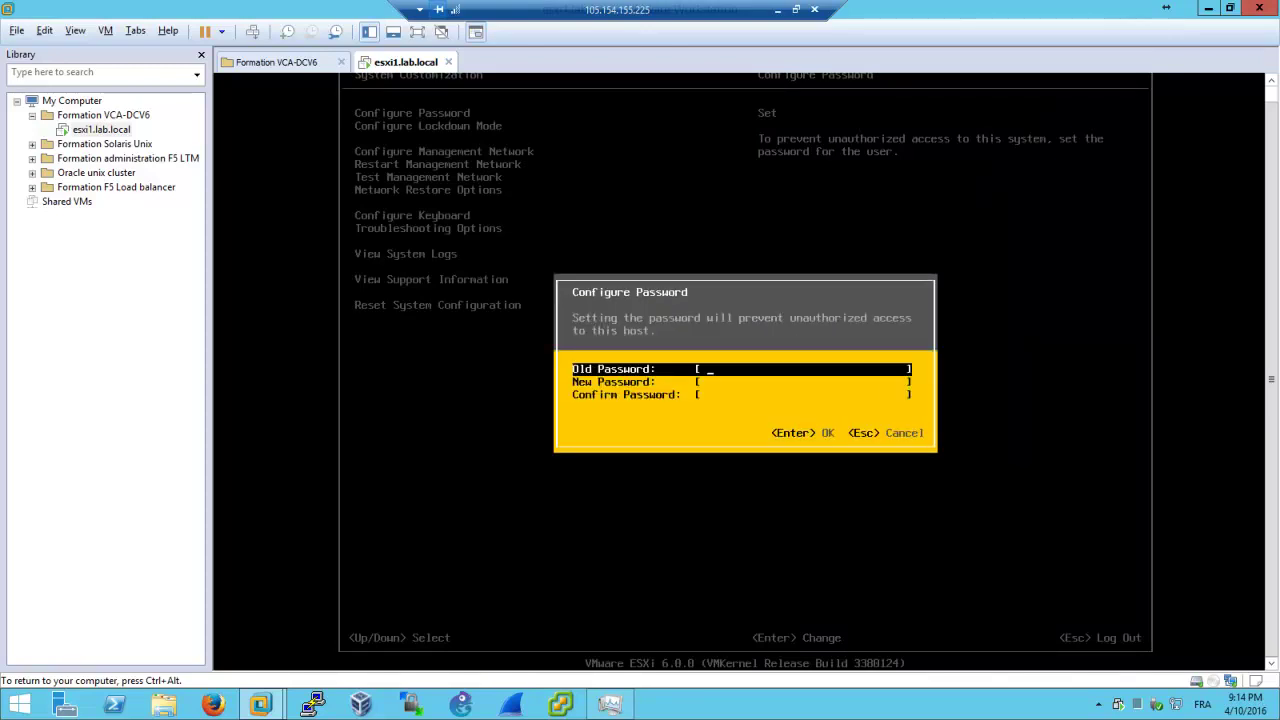
key(Escape)
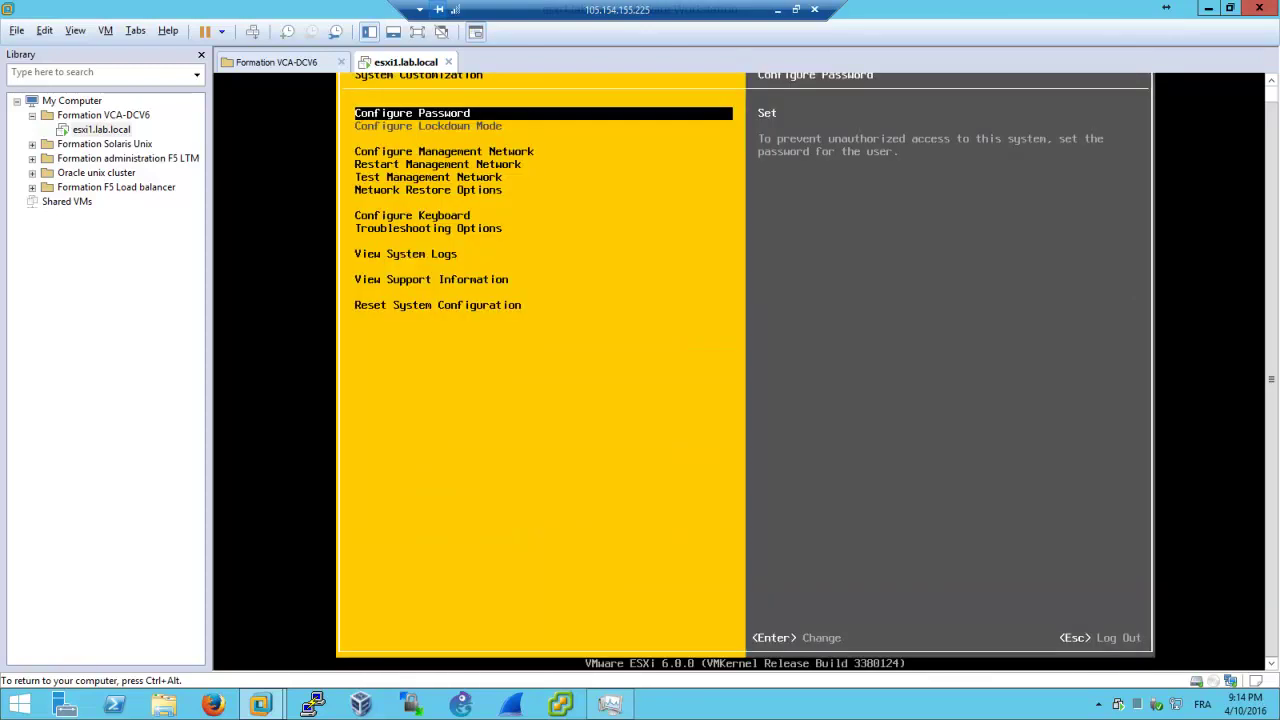
key(Down)
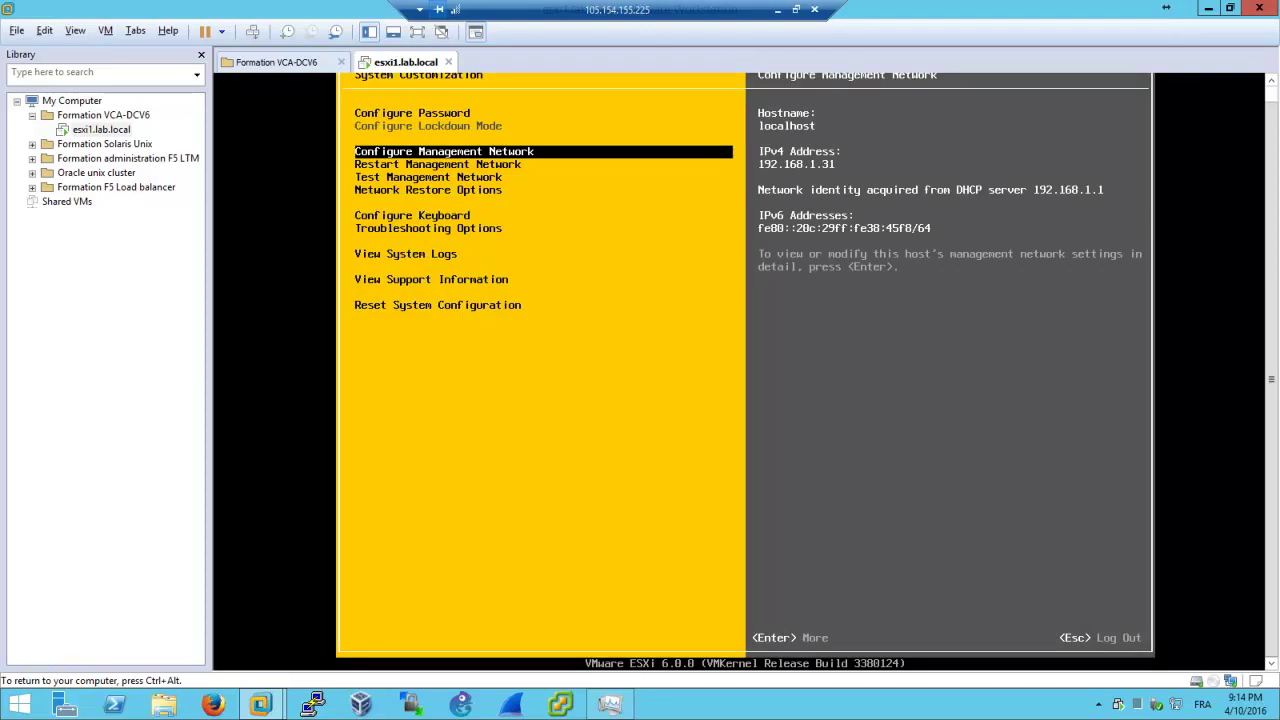
Review the vmnic0 network adapter selection and leave the VLAN ID unset.
key(Return)
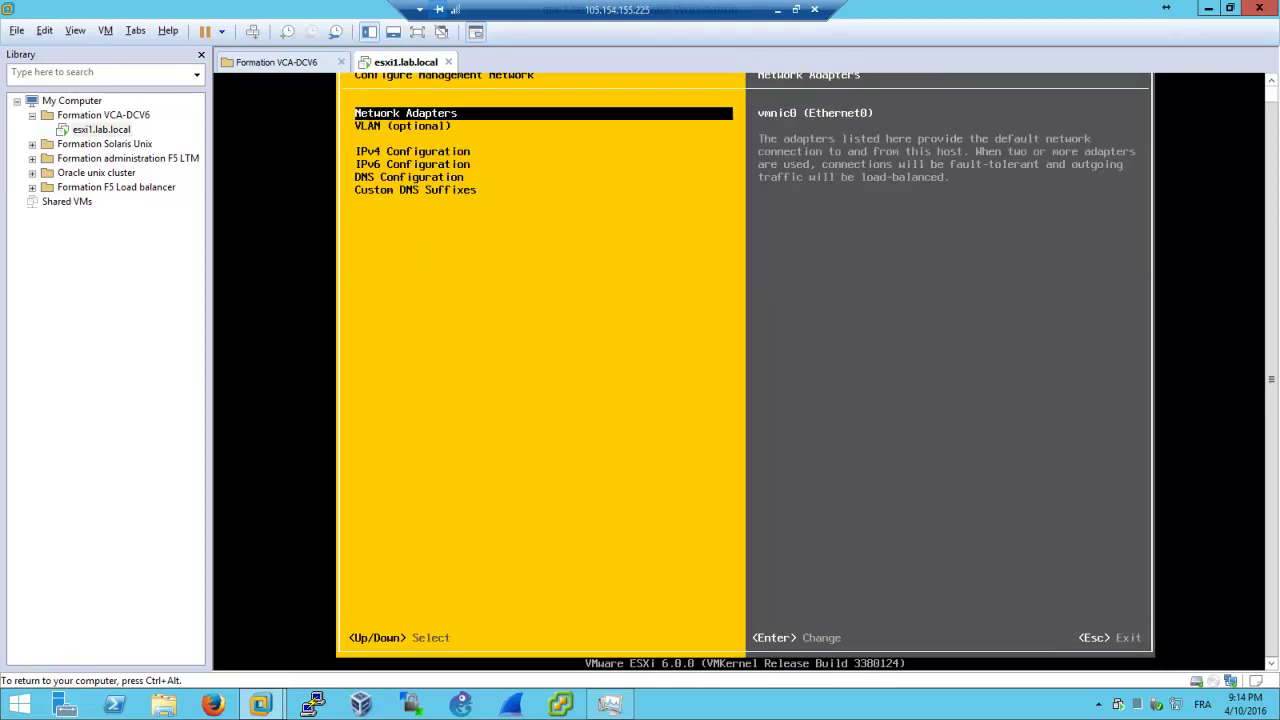
key(Return)
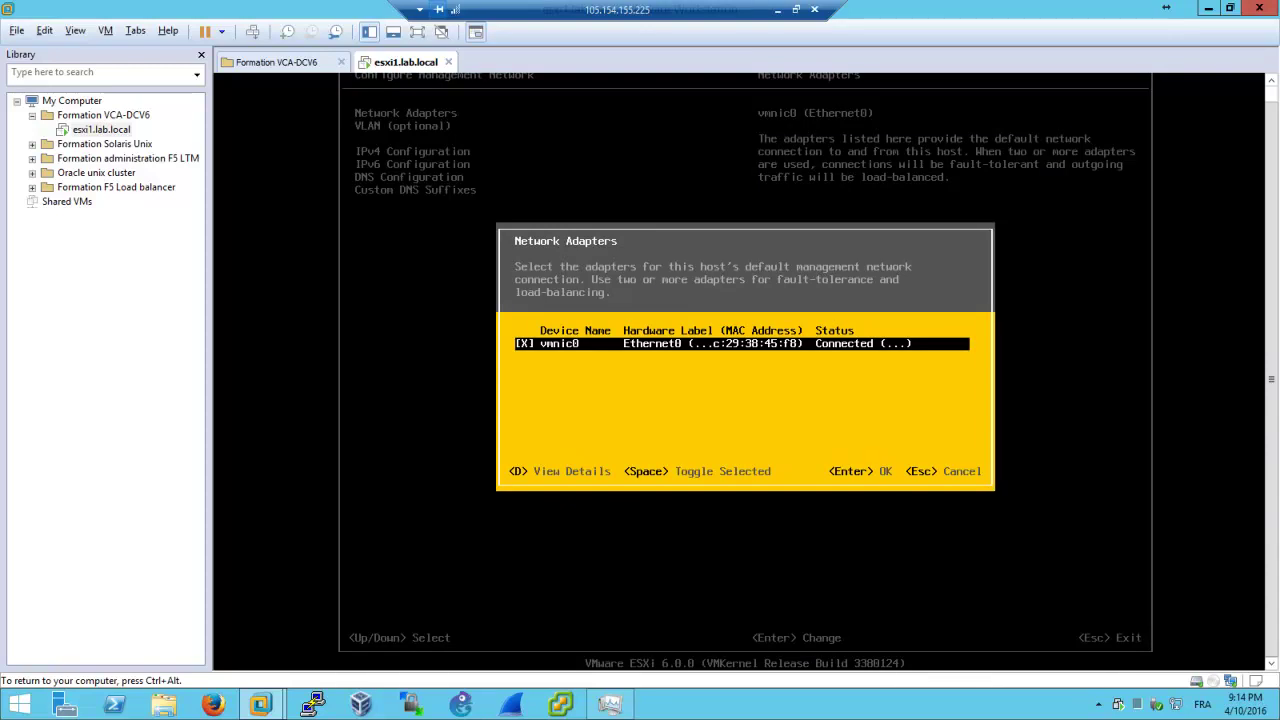
key(space)
key(space)
key(Return)
key(Down)
key(Return)
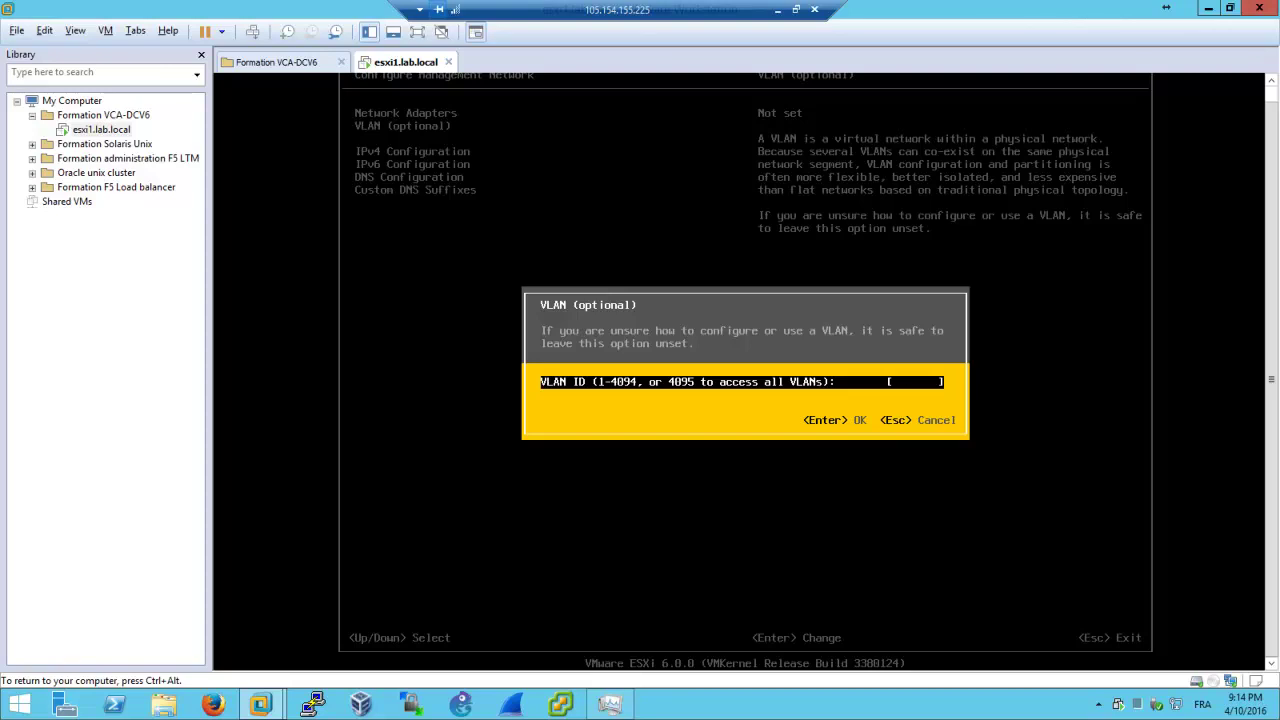
key(Escape)
key(Down)
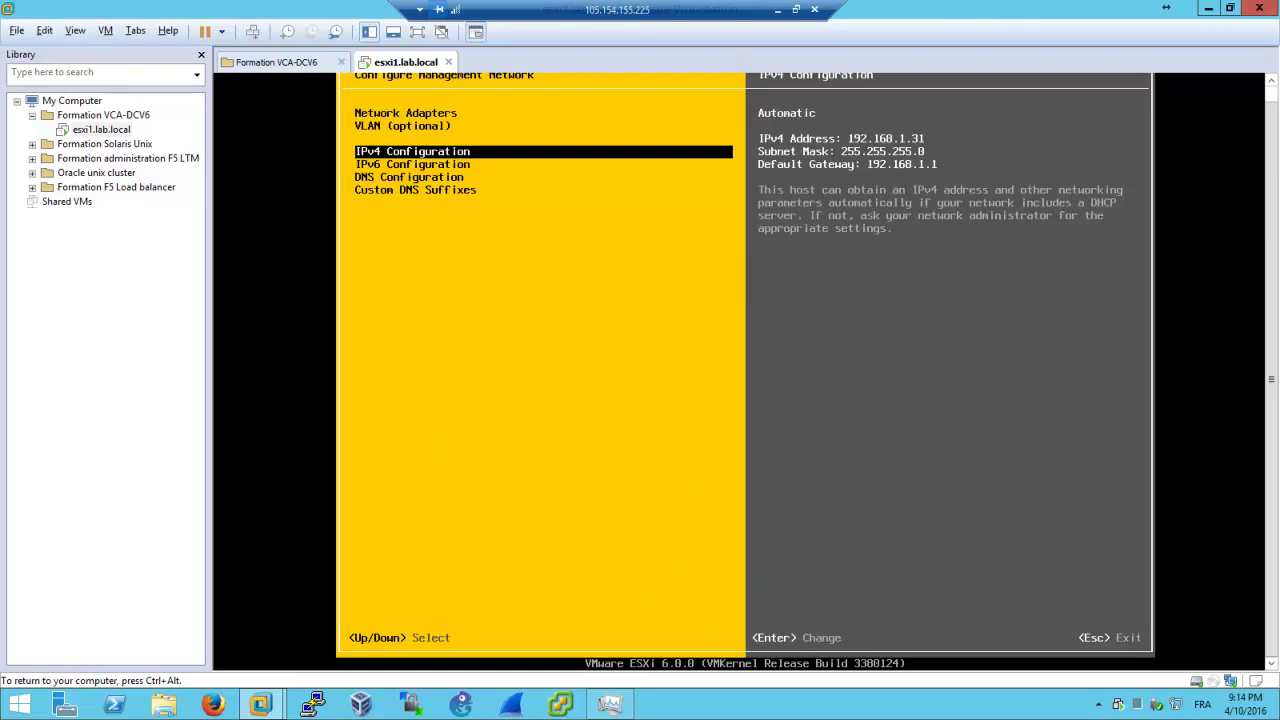
Switch the management network's IPv4 configuration to static addressing.
key(Return)
key(Down)
key(Down)
key(Up)
key(Up)
key(Down)
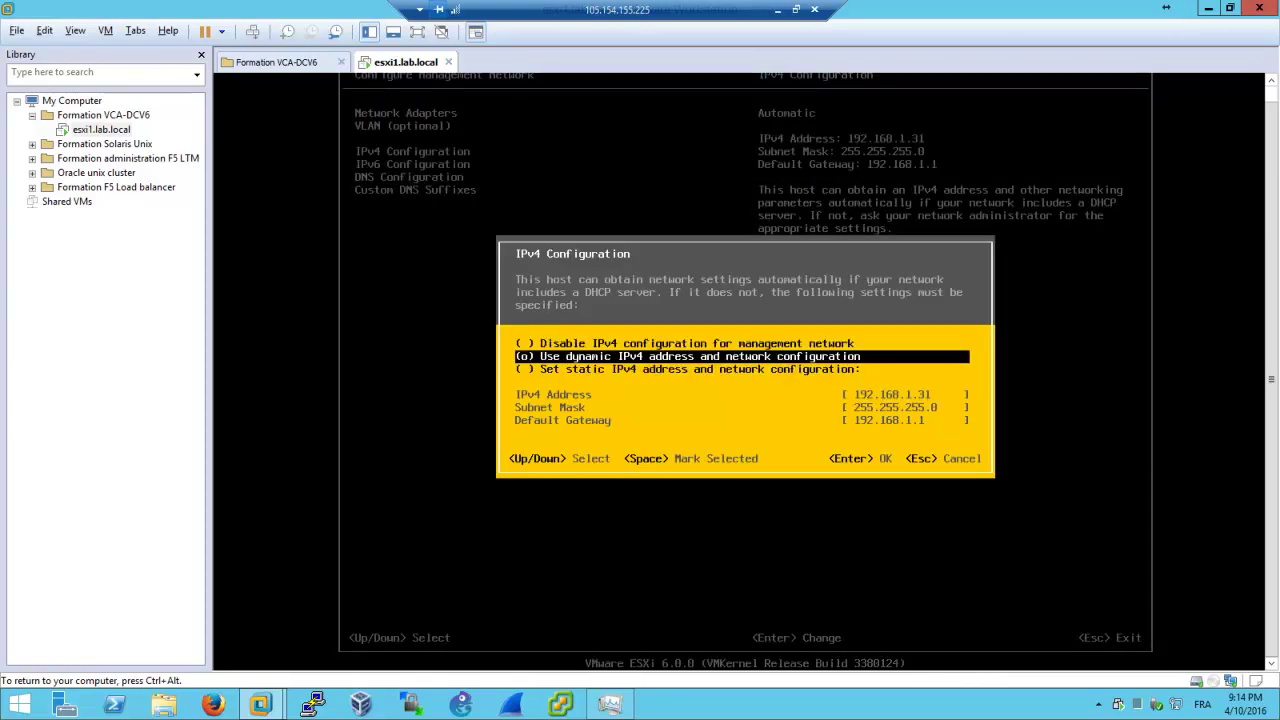
key(Down)
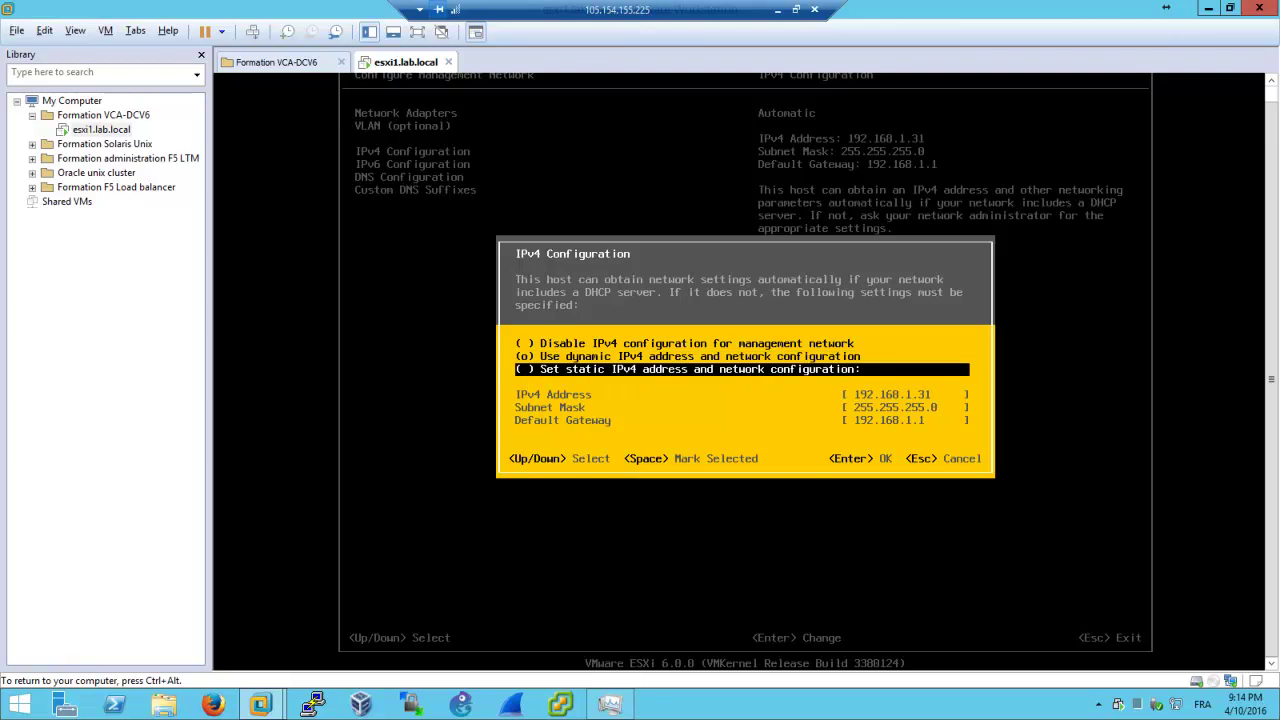
key(space)
Enter 192.168.1.123 as the IPv4 address and bring up the PowerPoint course slides.
key(Down)
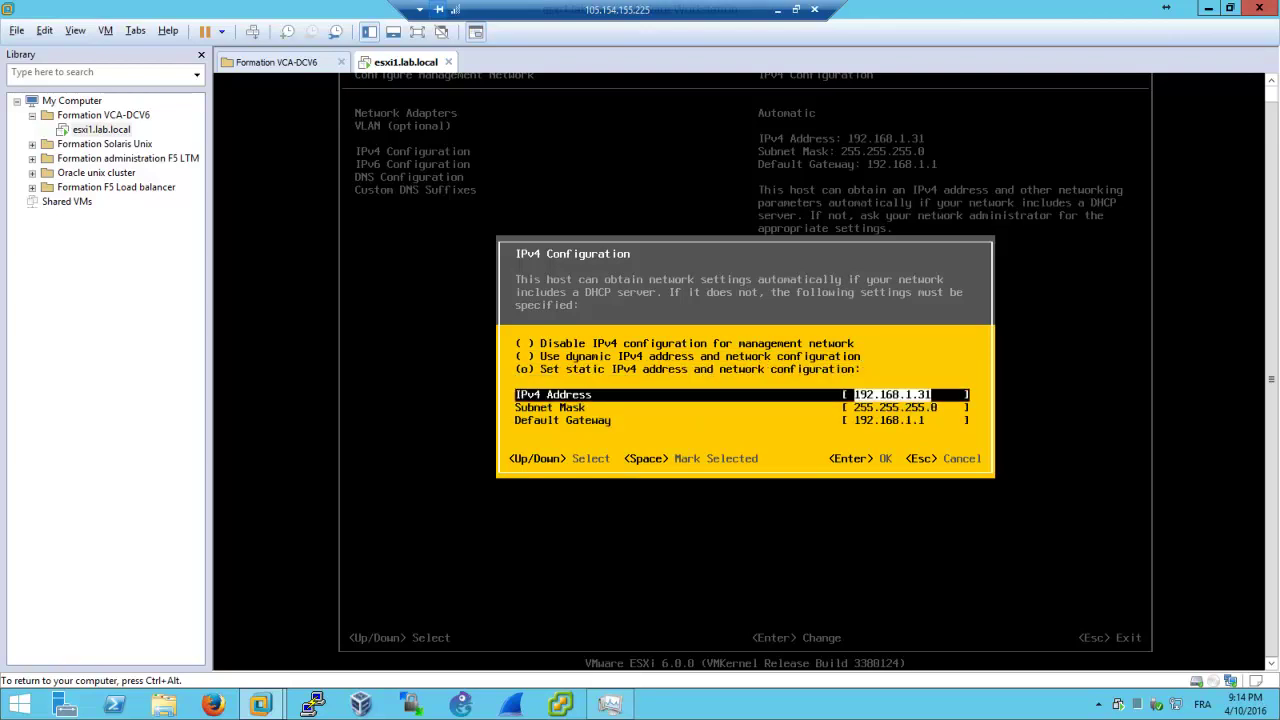
text(192.16)
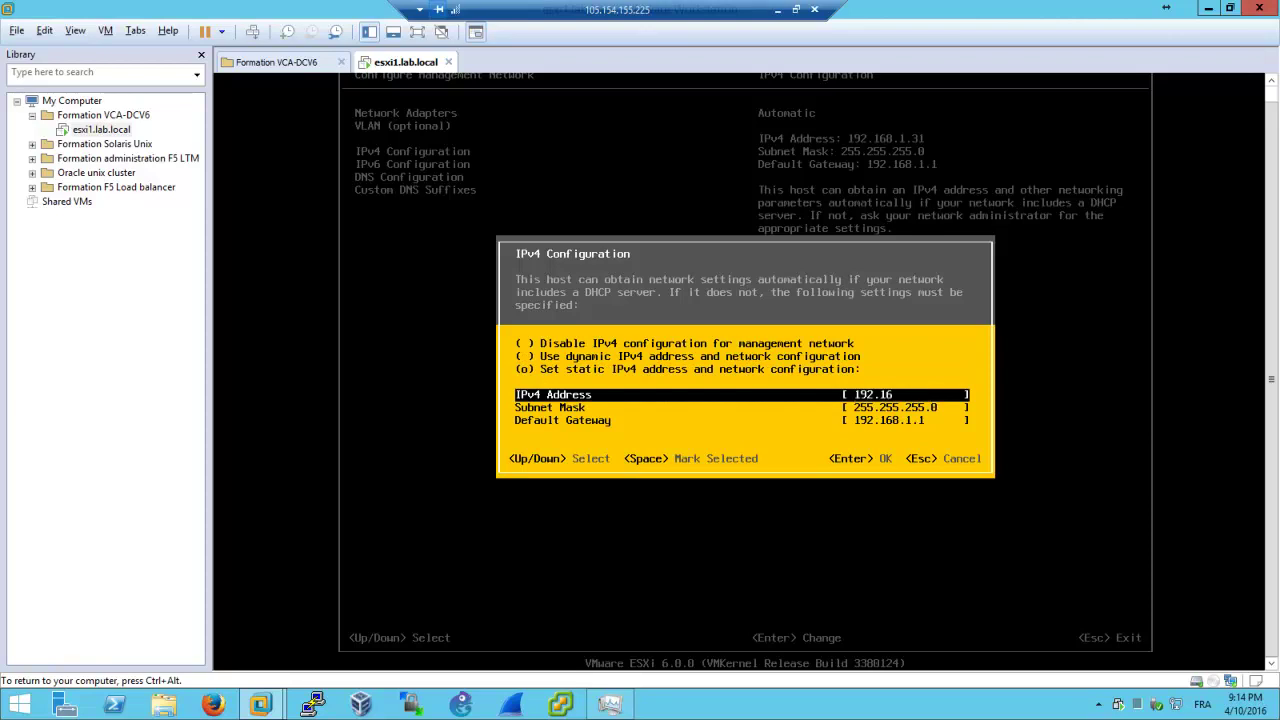
text(8.1.123)
key(ctrl+alt)
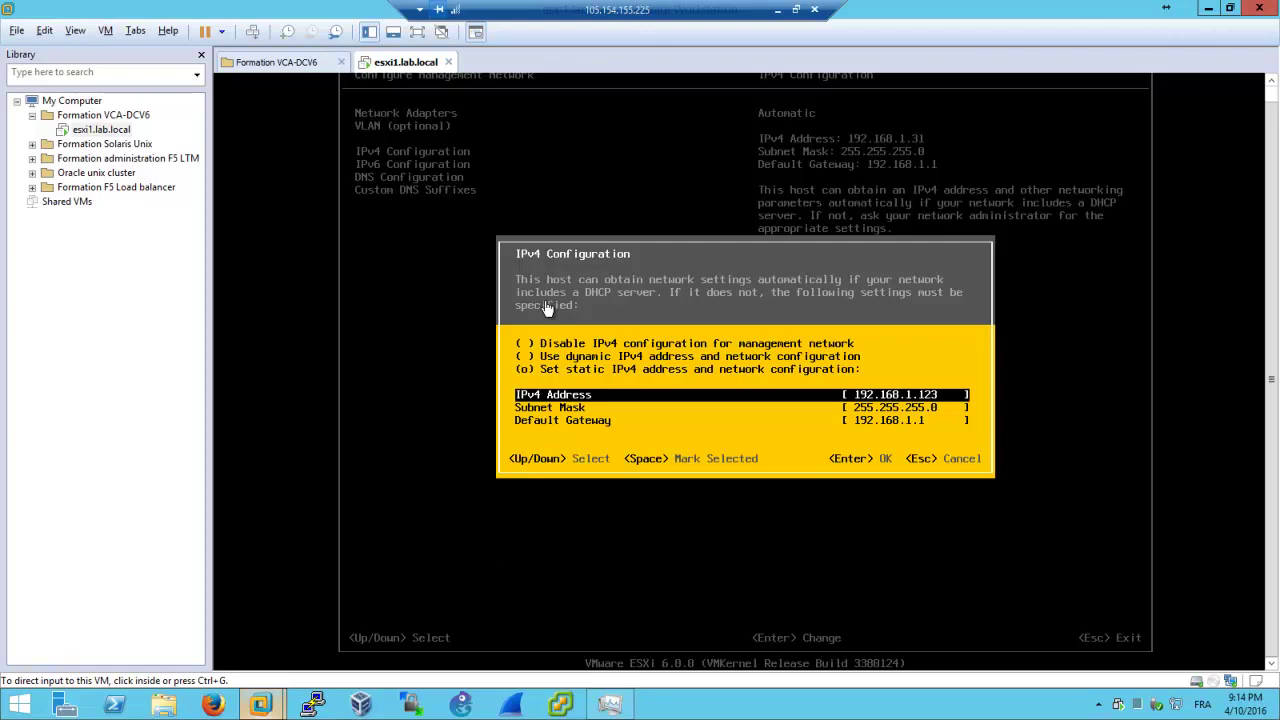
click(777, 9)
Check esxi1's address on the Topology slide and correct the ESXi IPv4 address to 192.168.1.120.
click(120, 290)
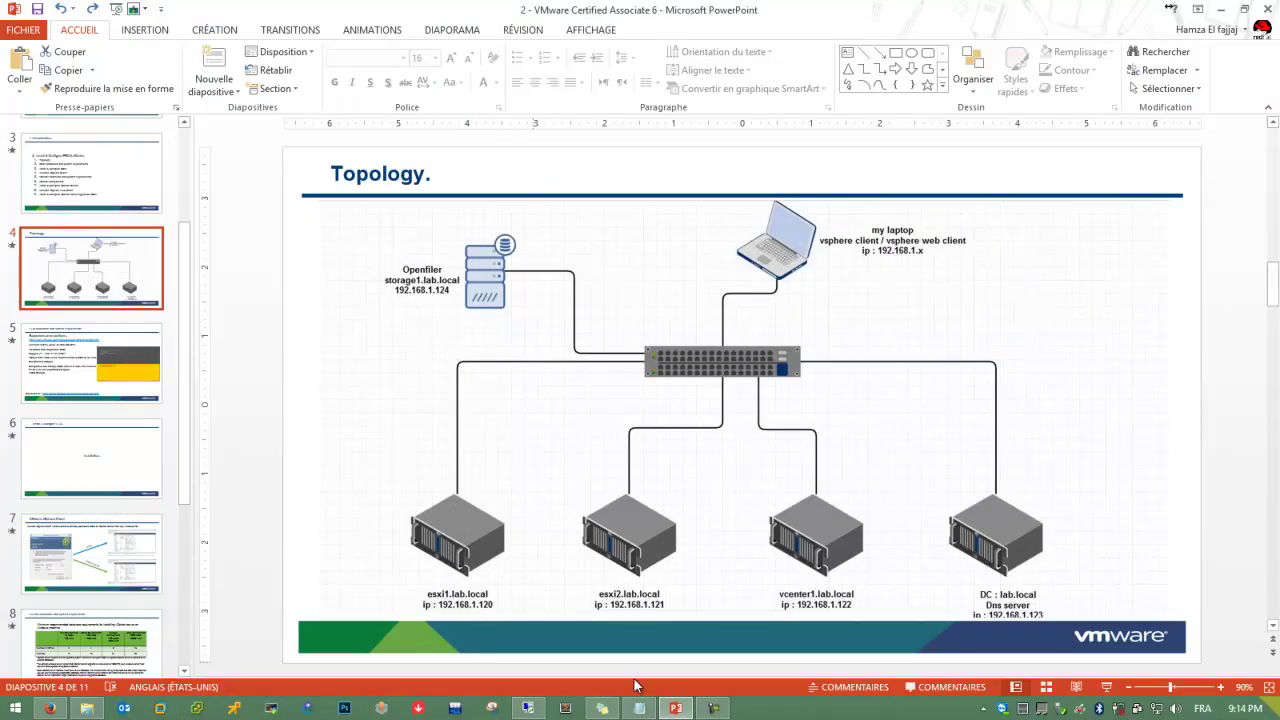
click(527, 708)
click(808, 389)
key(BackSpace)
text(0)
key(Down)
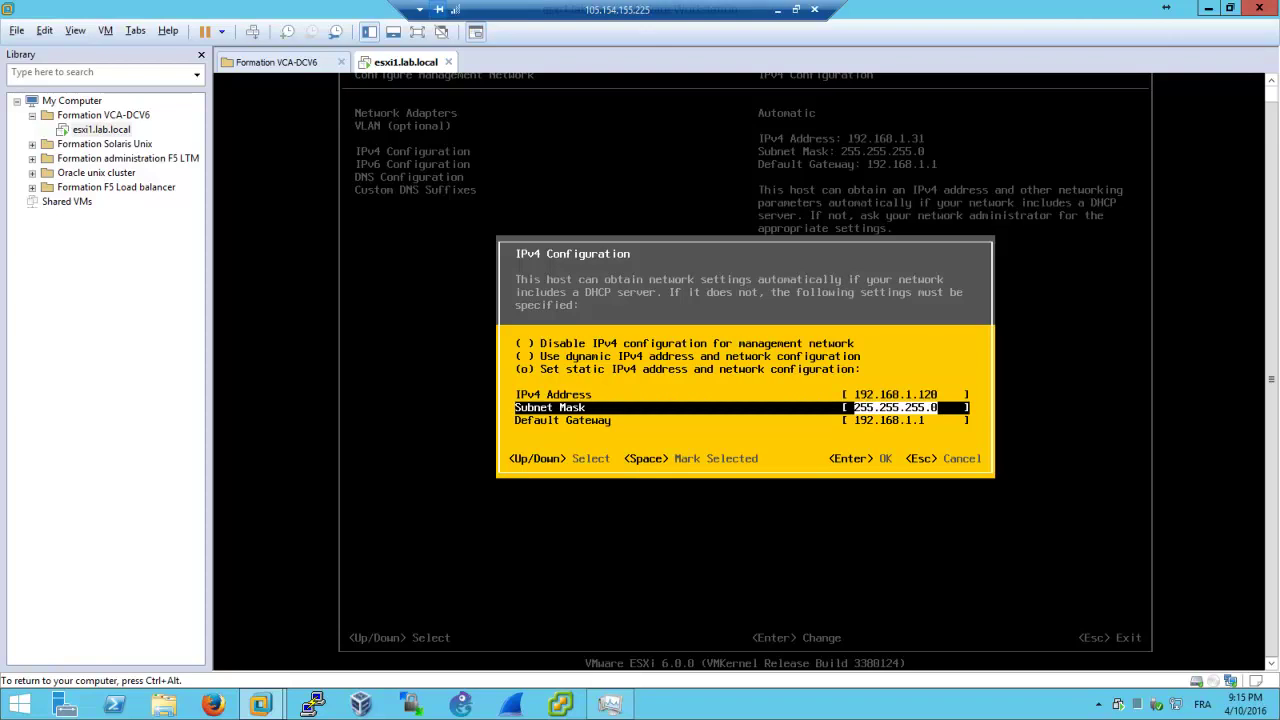
Apply the static IPv4 settings with gateway 192.168.1.1 and disable IPv6.
key(Down)
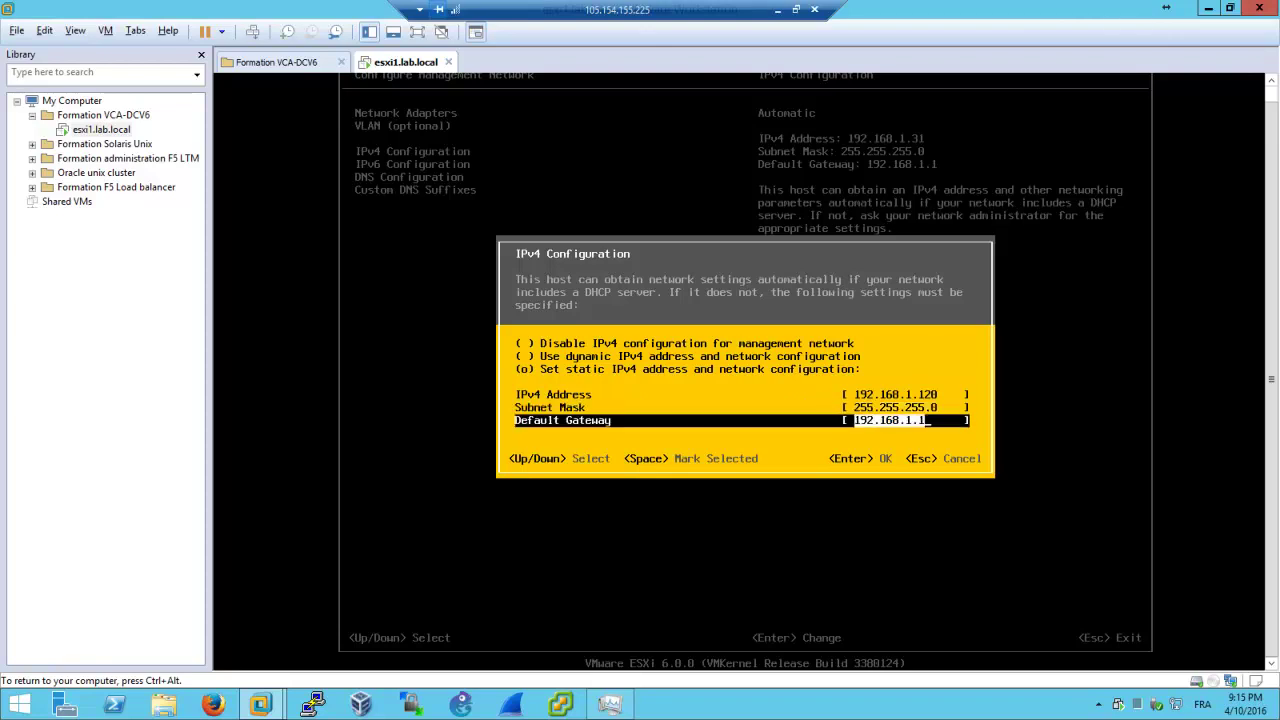
key(Return)
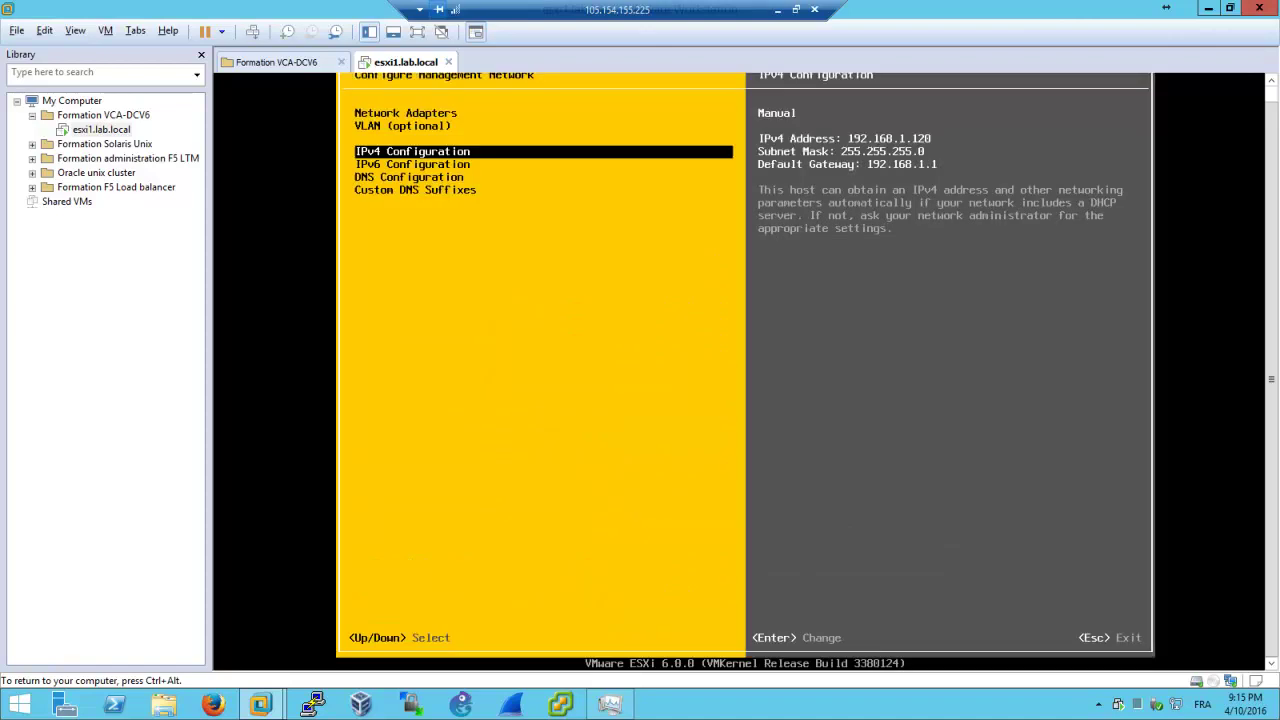
key(Down)
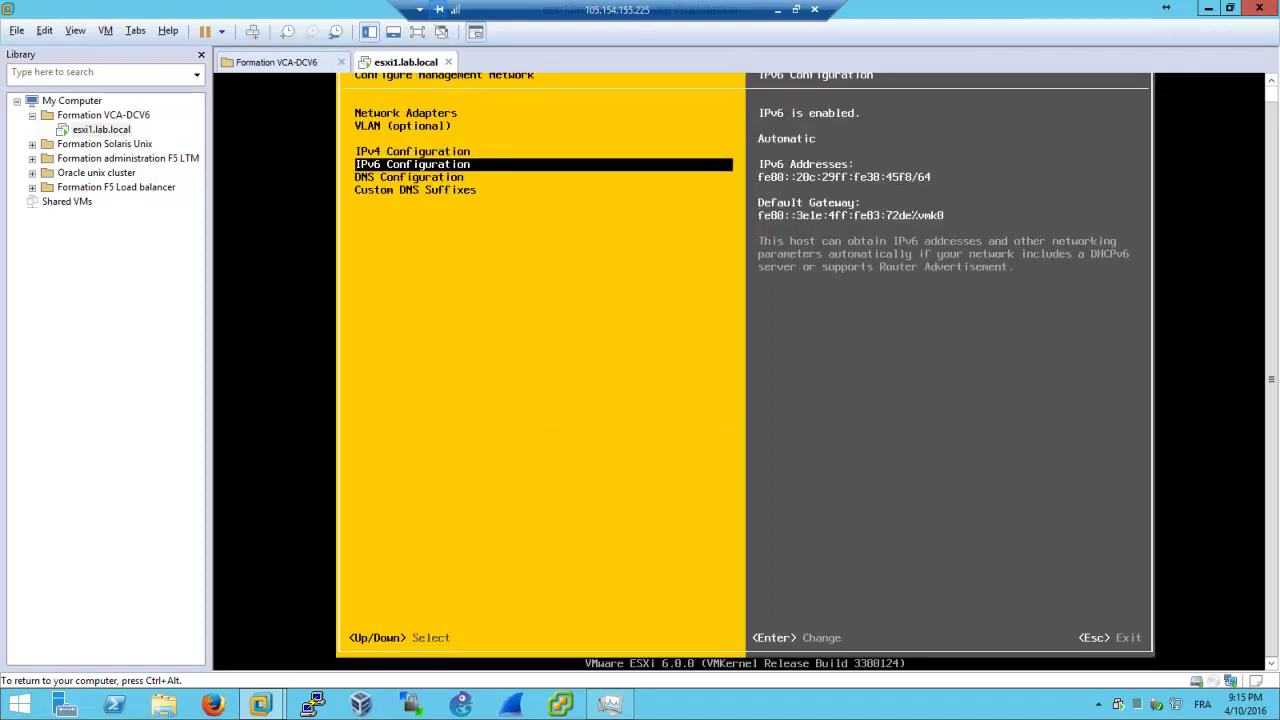
key(Return)
key(space)
key(Return)
Set primary DNS 192.168.1.123, clear the alternate DNS server, and set hostname esxi1.lab.local.
key(Down)
key(Return)
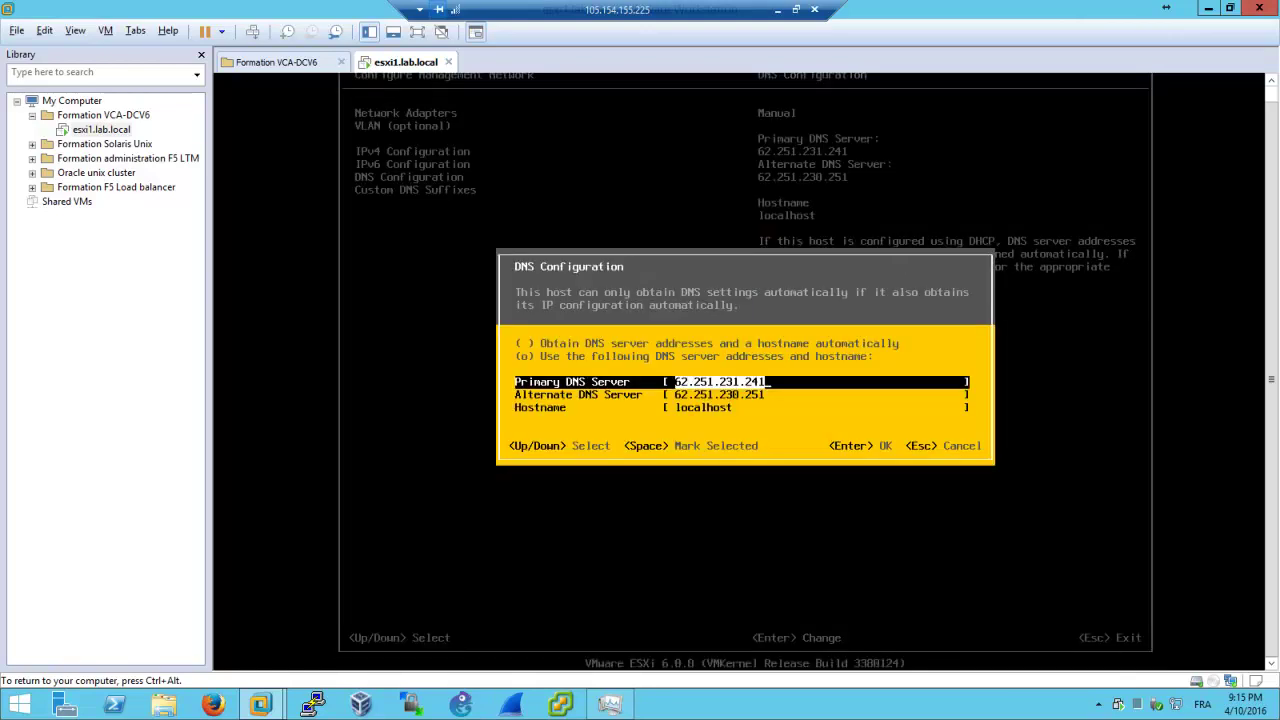
text(192.168.1.123)
key(Down)
key(BackSpace)
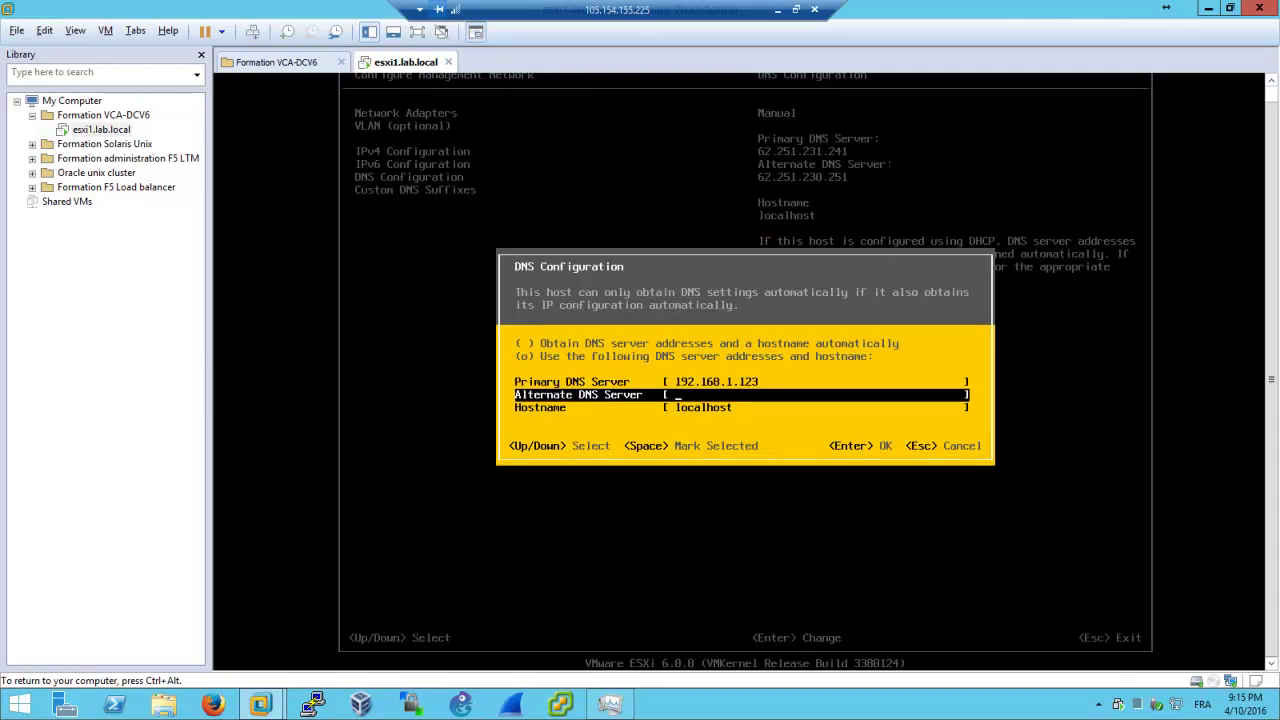
key(Down)
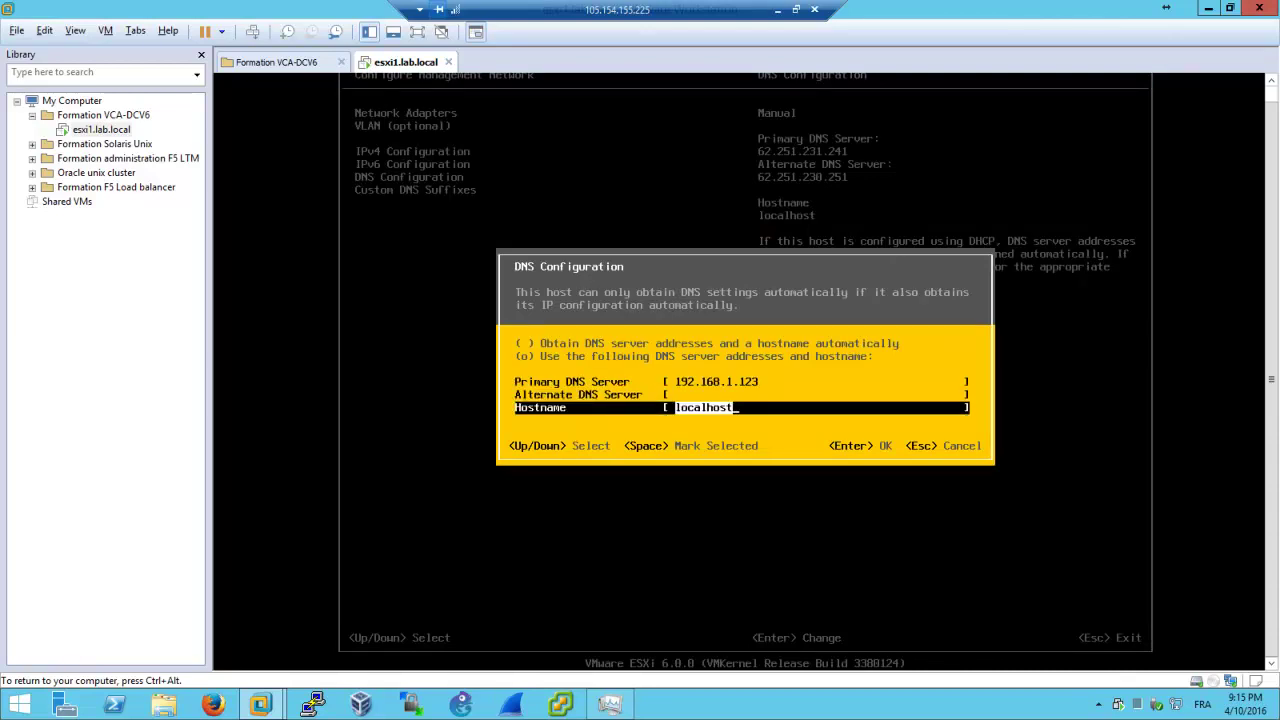
text(es)
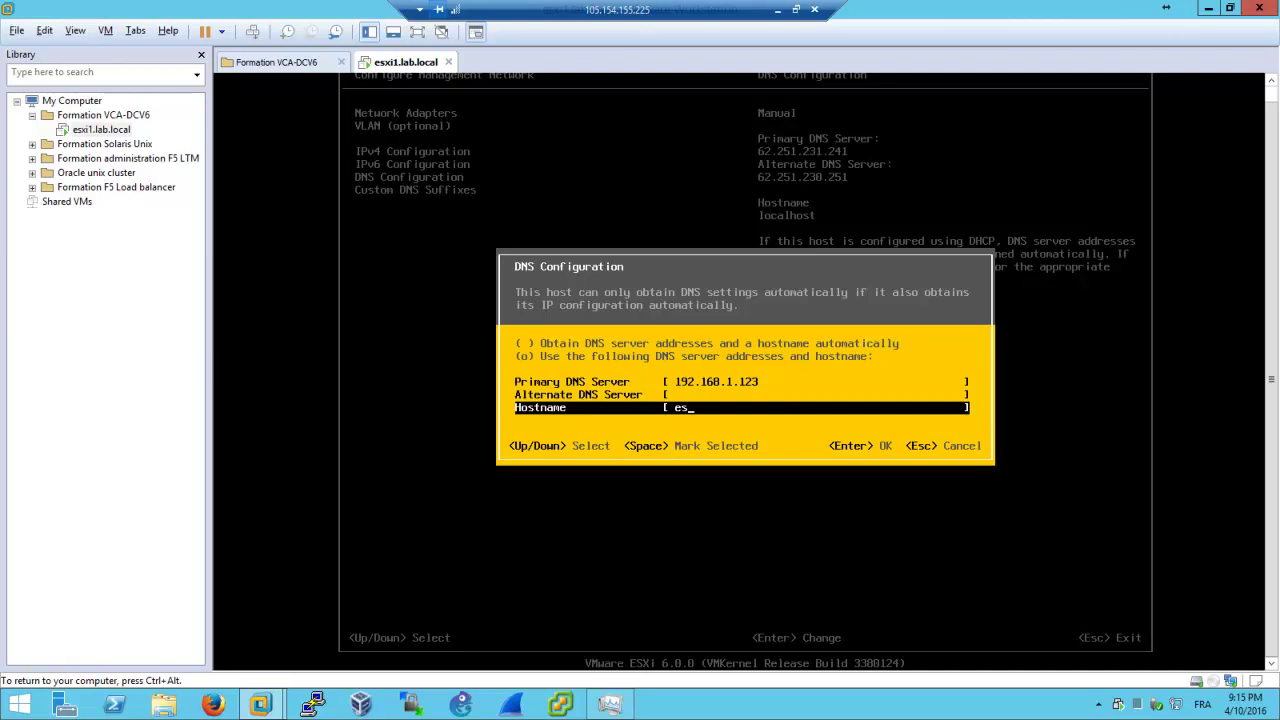
text(xi1.lab.local)
key(Return)
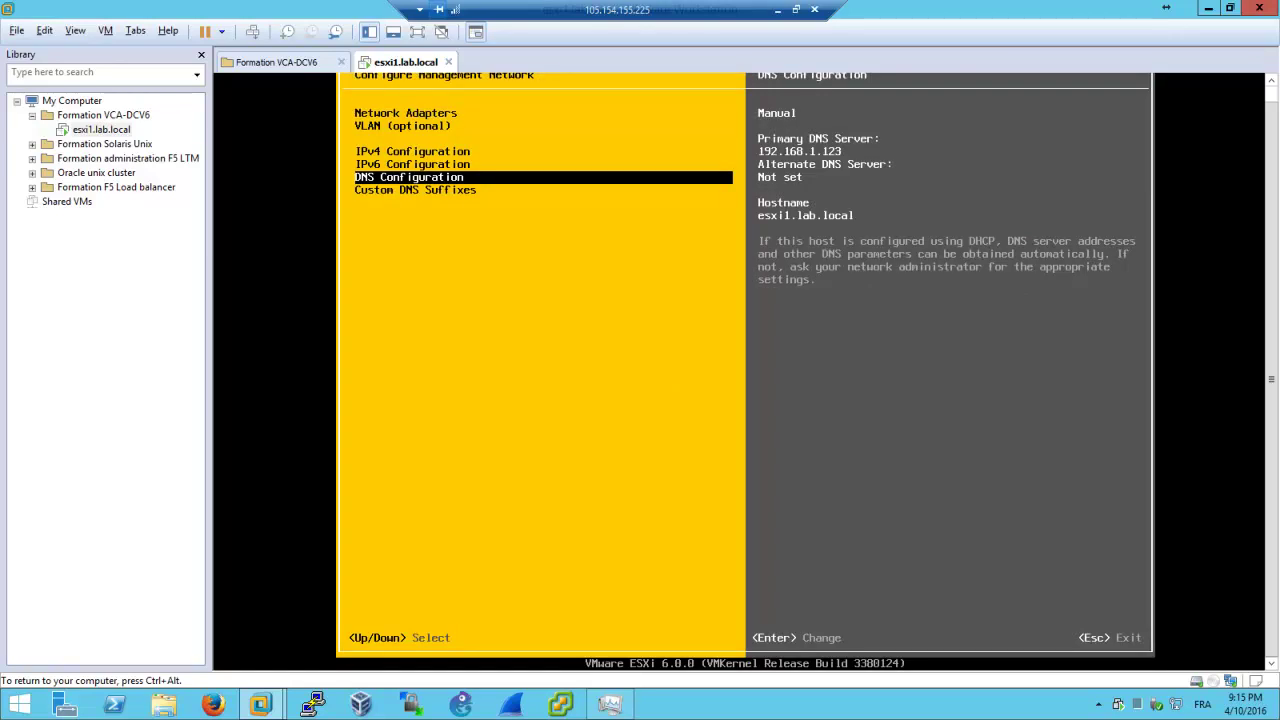
key(Down)
key(Up)
key(Up)
key(Up)
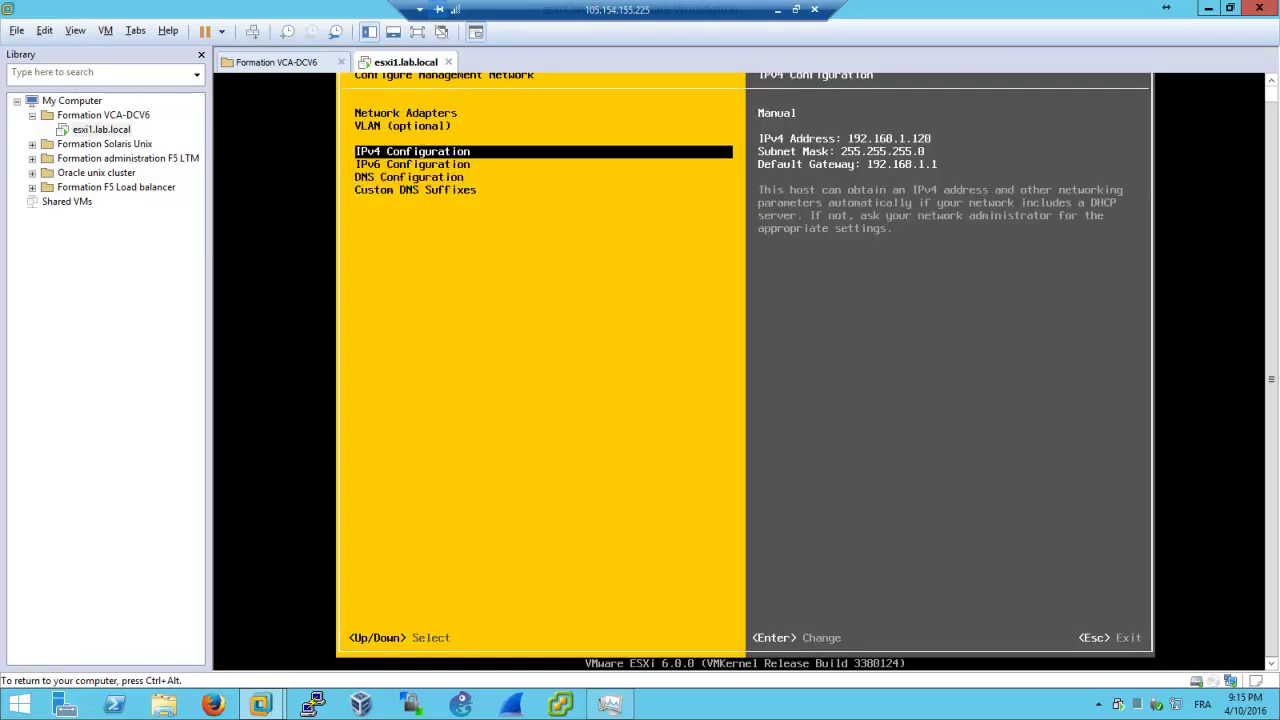
Apply the network changes, reboot the ESXi host, and restore the remote session from full screen.
key(Escape)
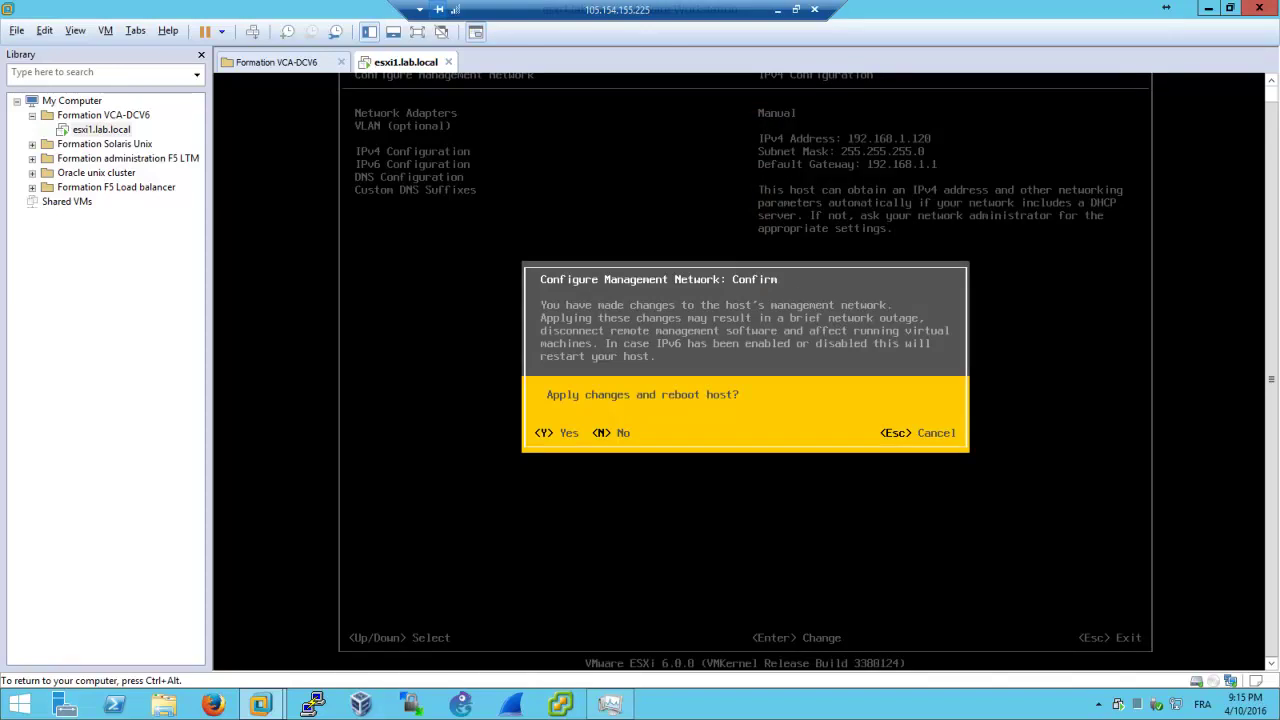
key(Escape)
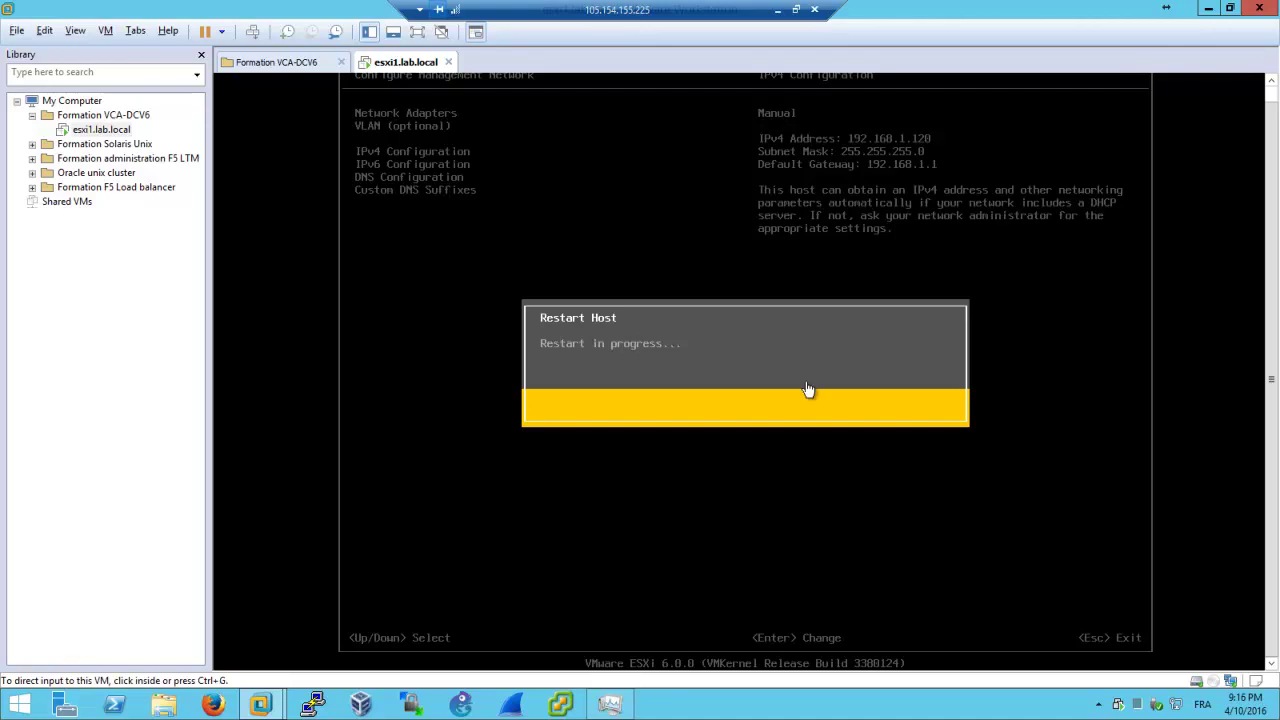
click(796, 9)
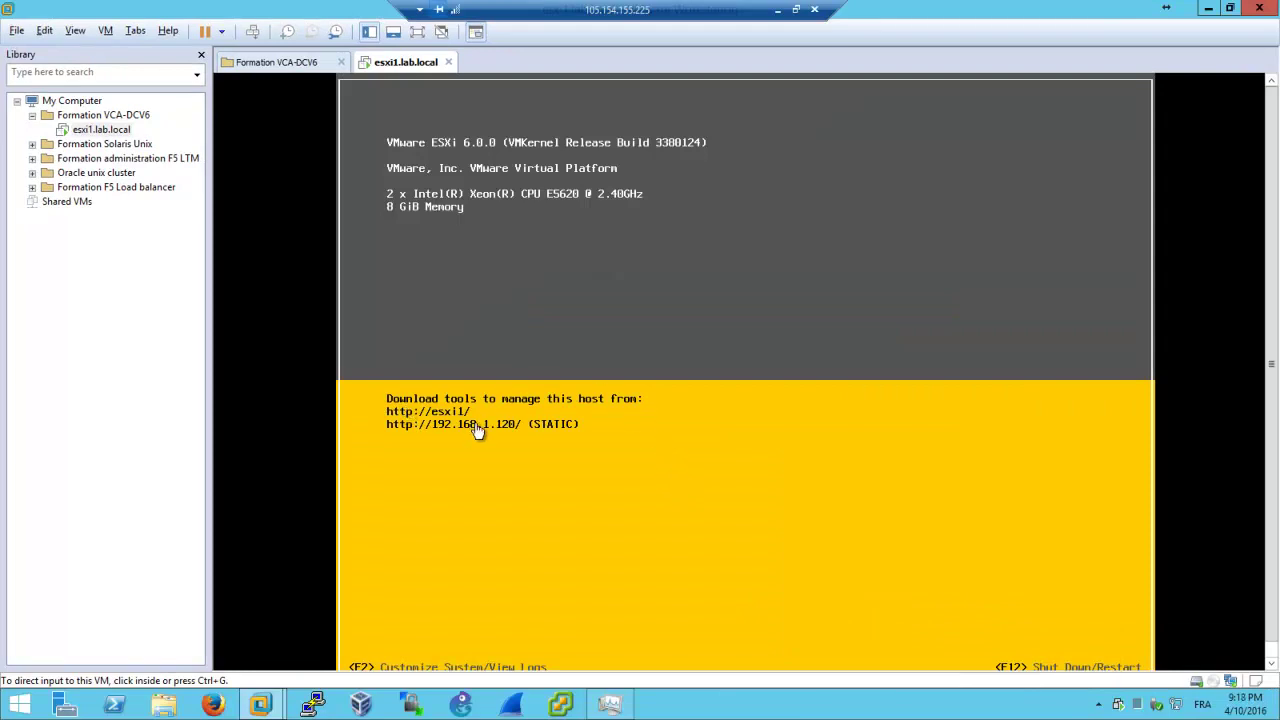
Log in as root to the ESXi System Customization console again.
scroll(560, 405, down, 1)
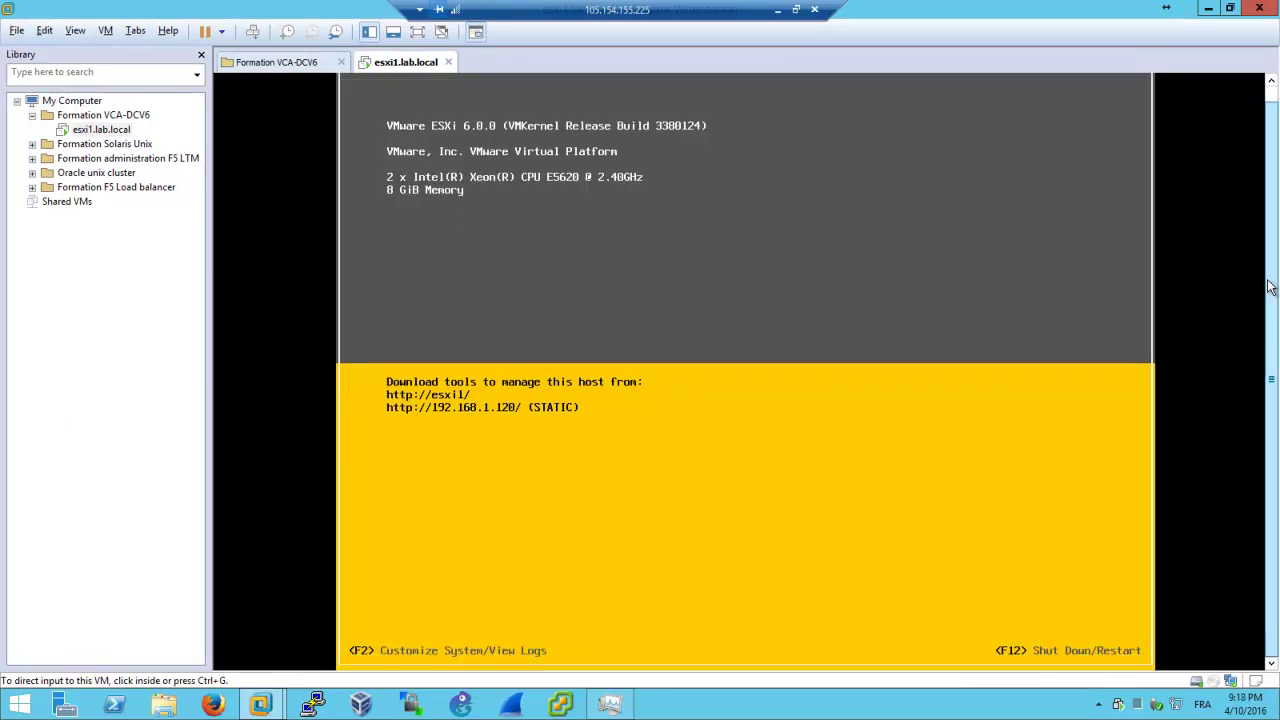
click(483, 433)
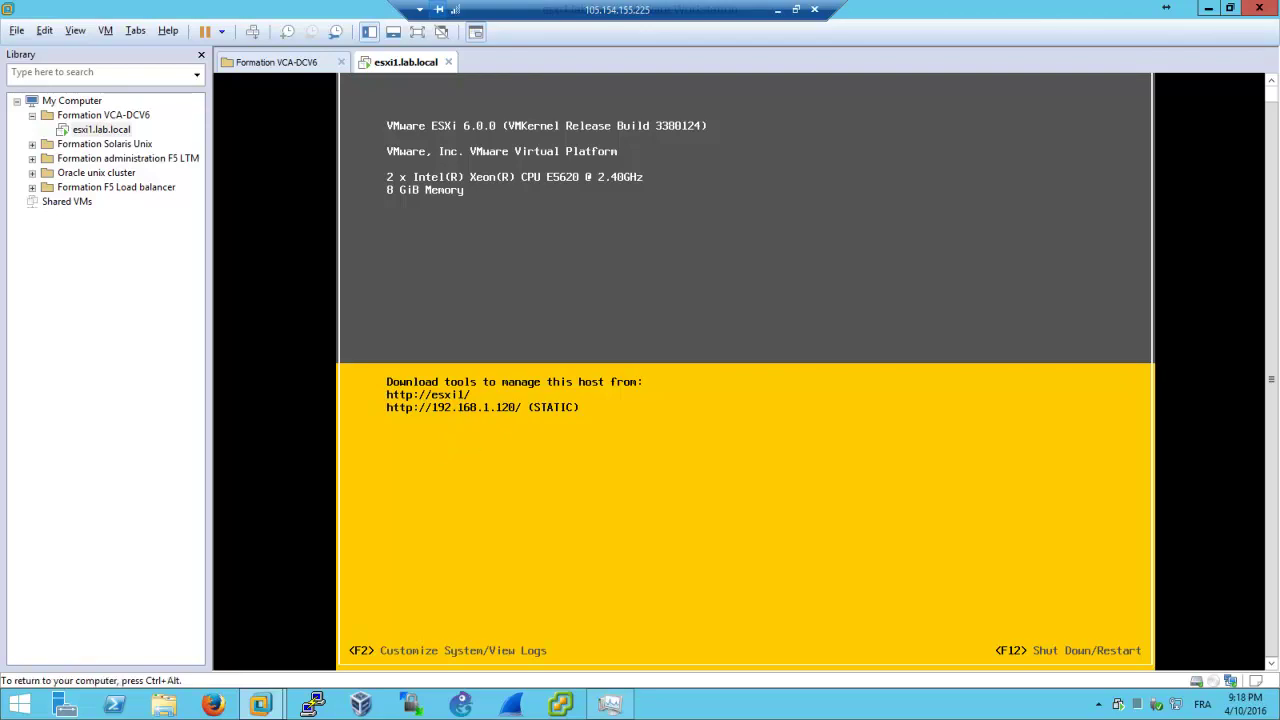
key(F2)
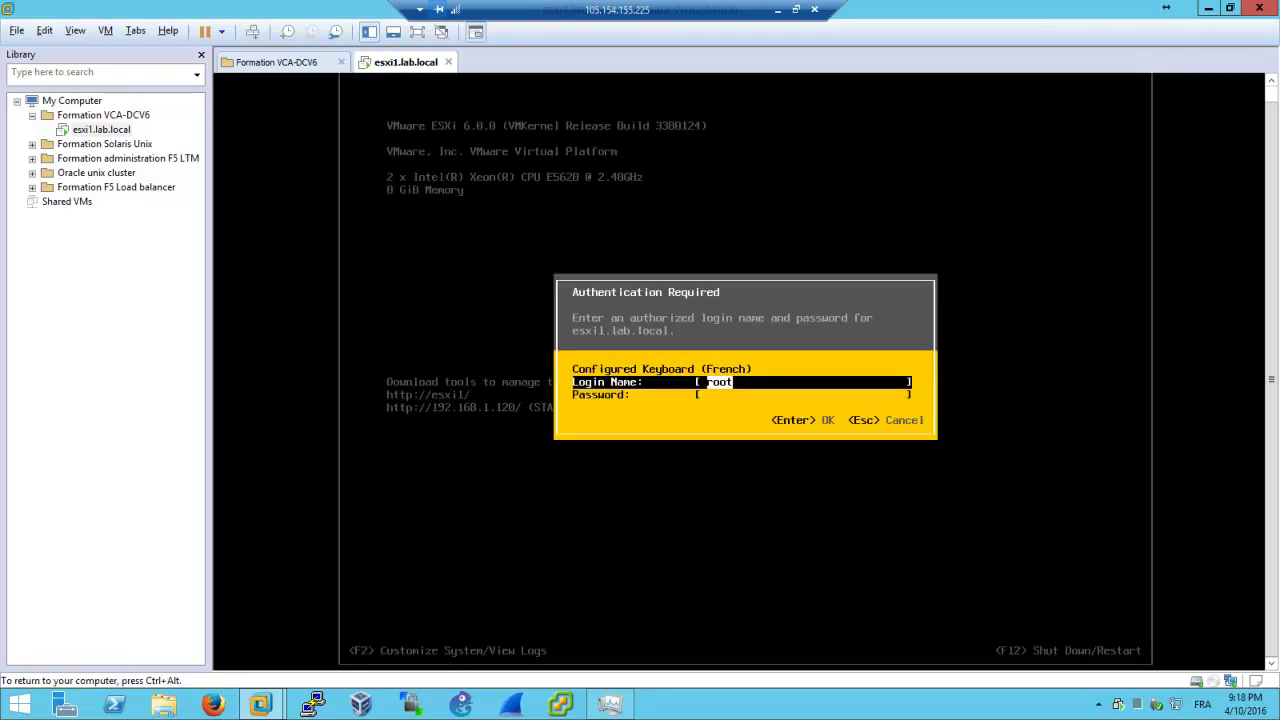
key(Down)
text(*********)
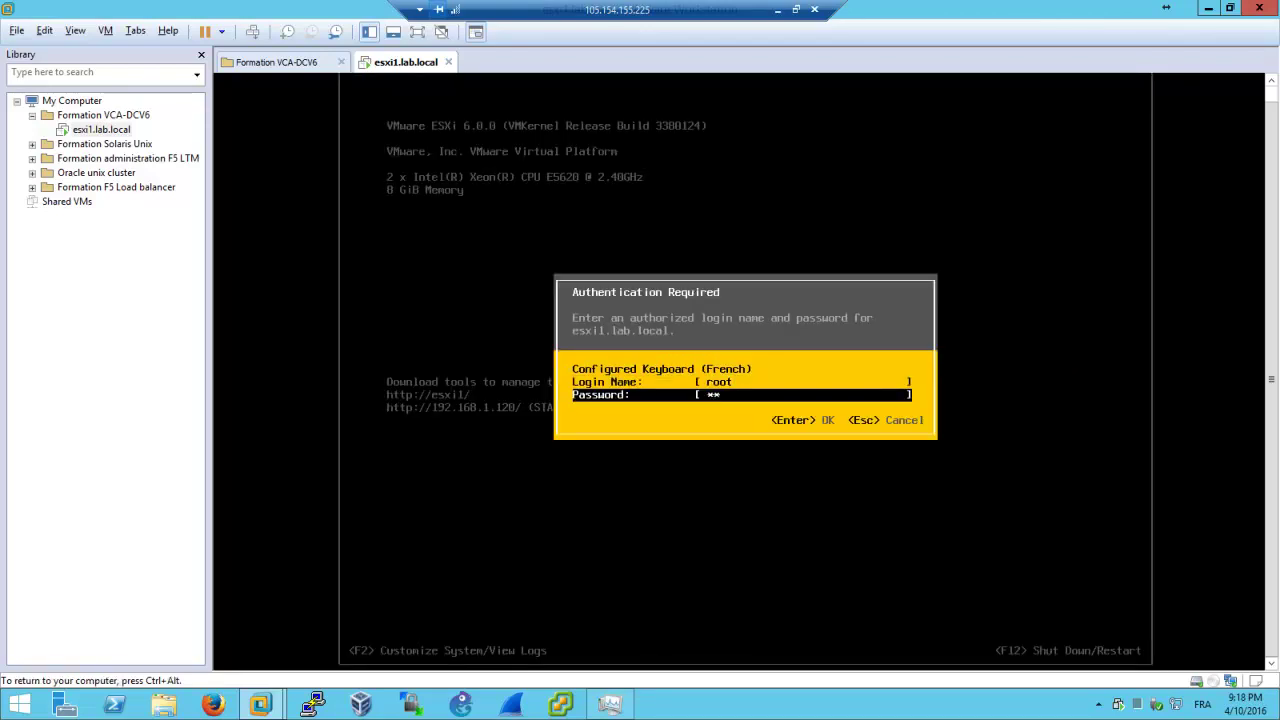
key(Return)
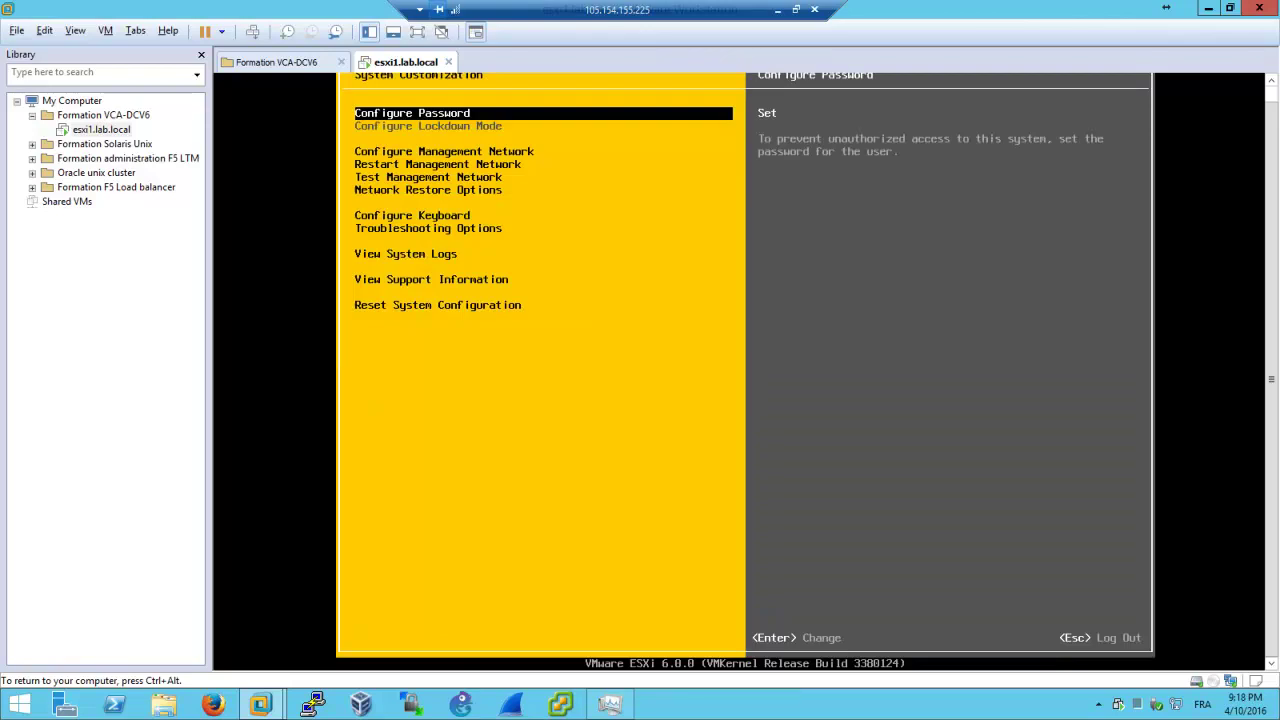
Check Configure Management Network shows esxi1 at 192.168.1.120, then return to System Customization.
key(Down)
key(Return)
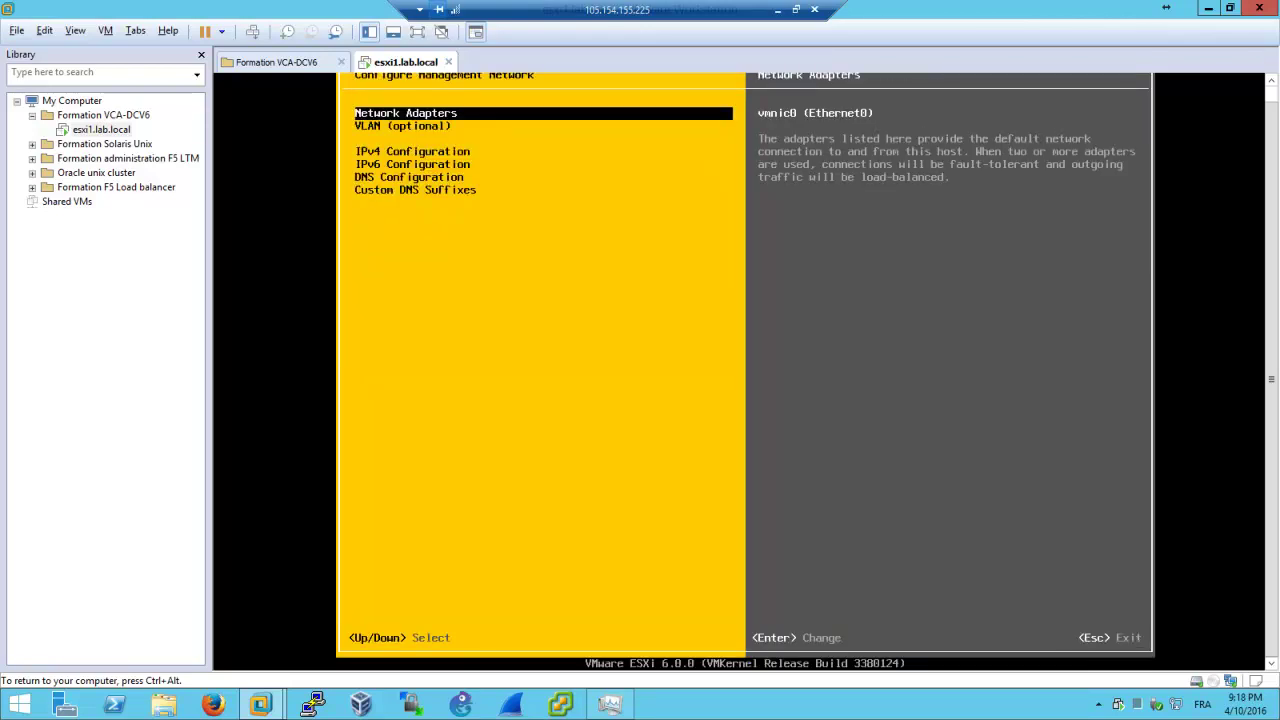
key(Down)
key(Down)
key(Down)
key(Escape)
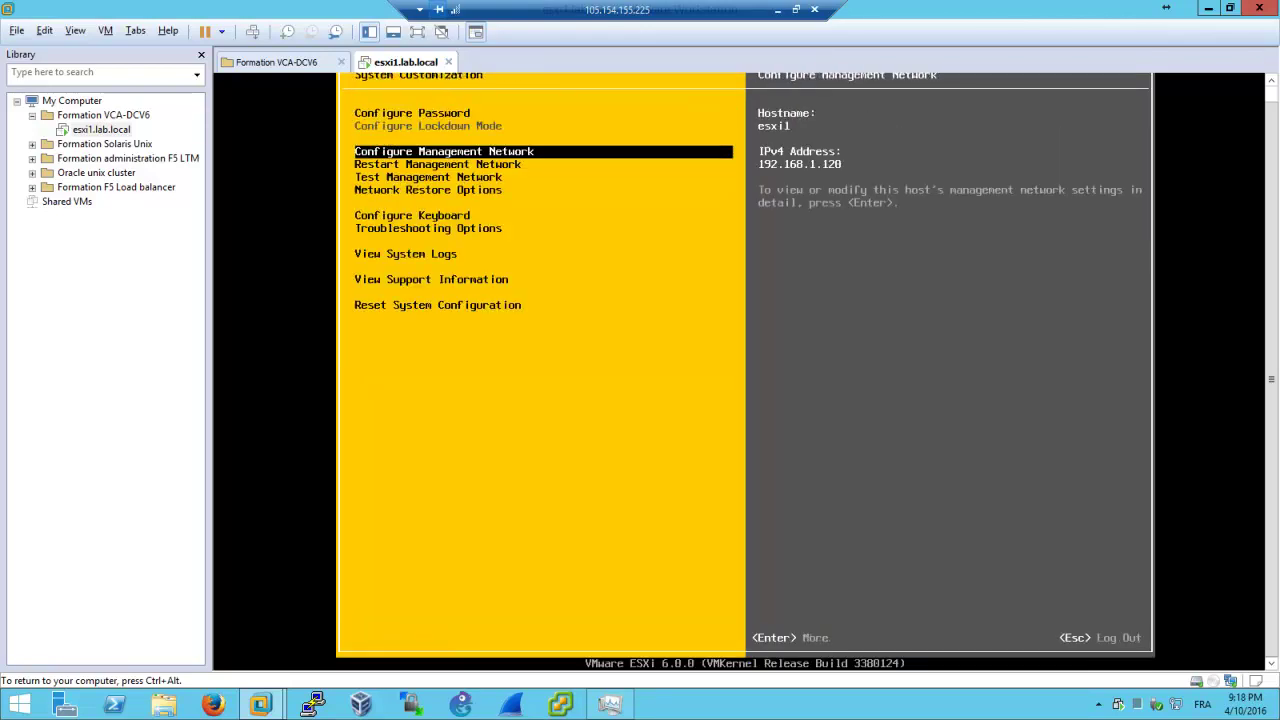
key(Down)
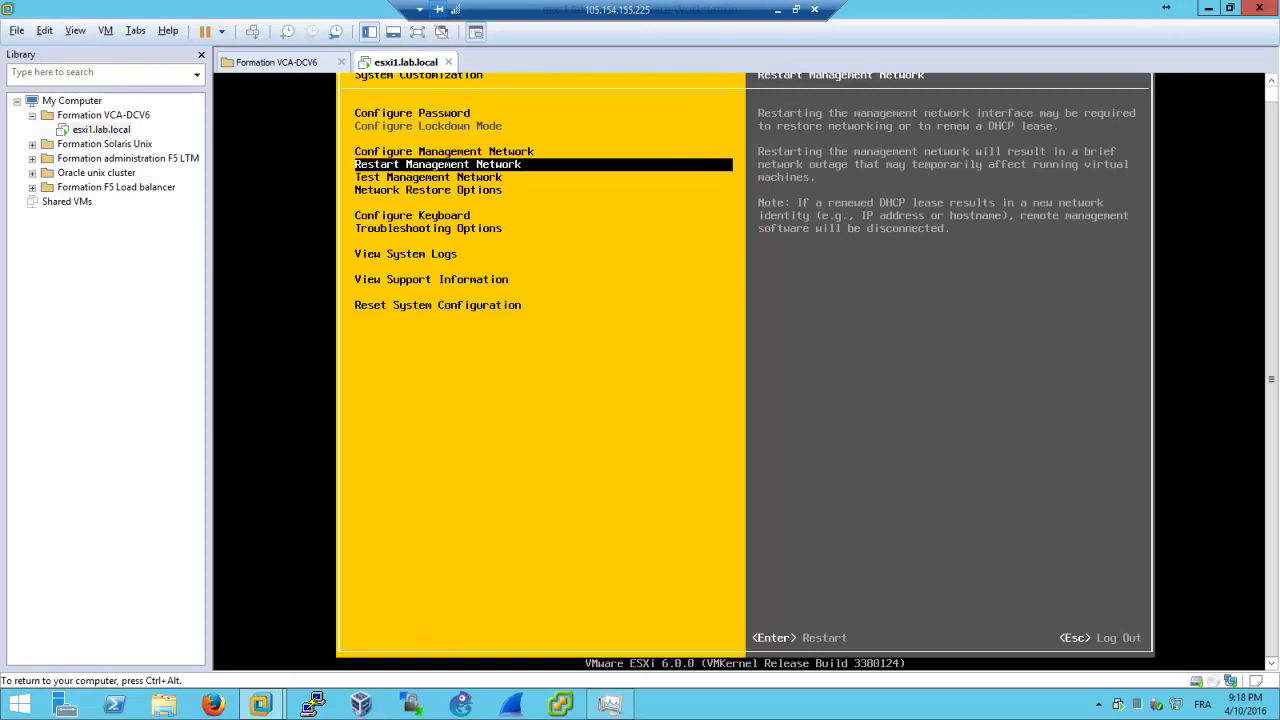
key(Down)
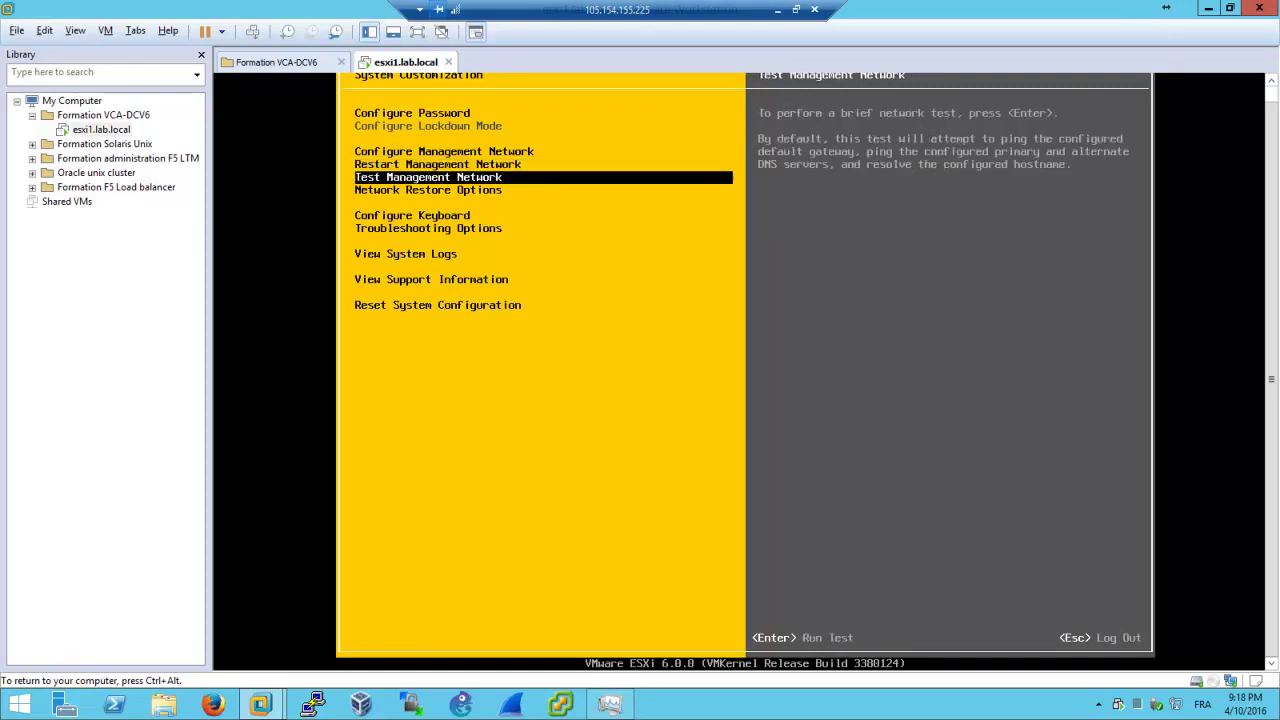
key(Return)
key(Down)
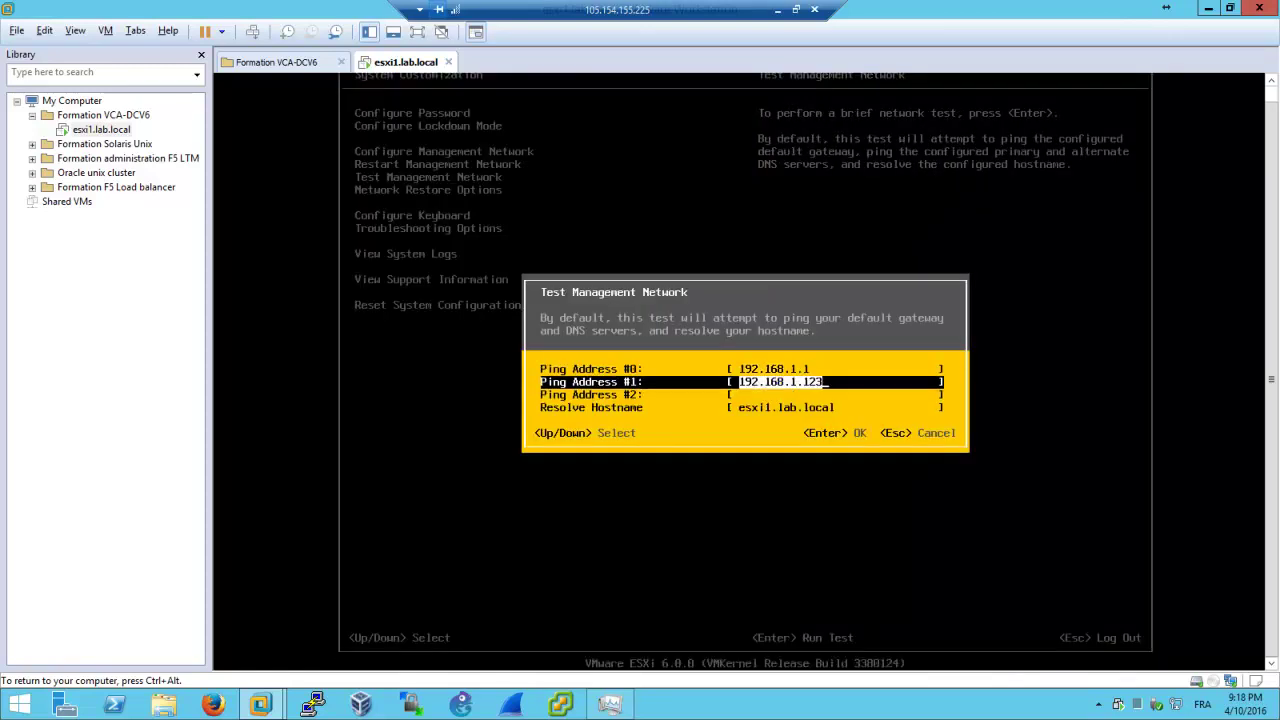
key(Down)
key(Up)
key(Up)
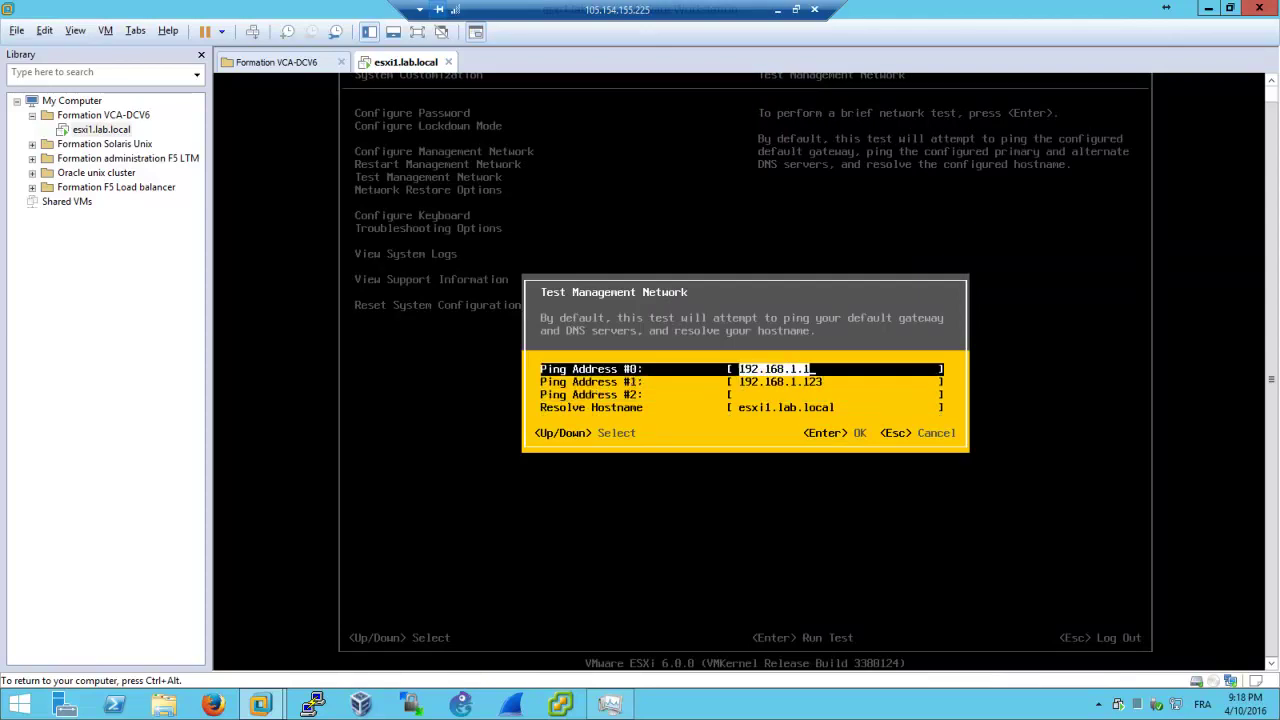
key(Down)
key(Down)
key(Up)
key(Down)
key(Down)
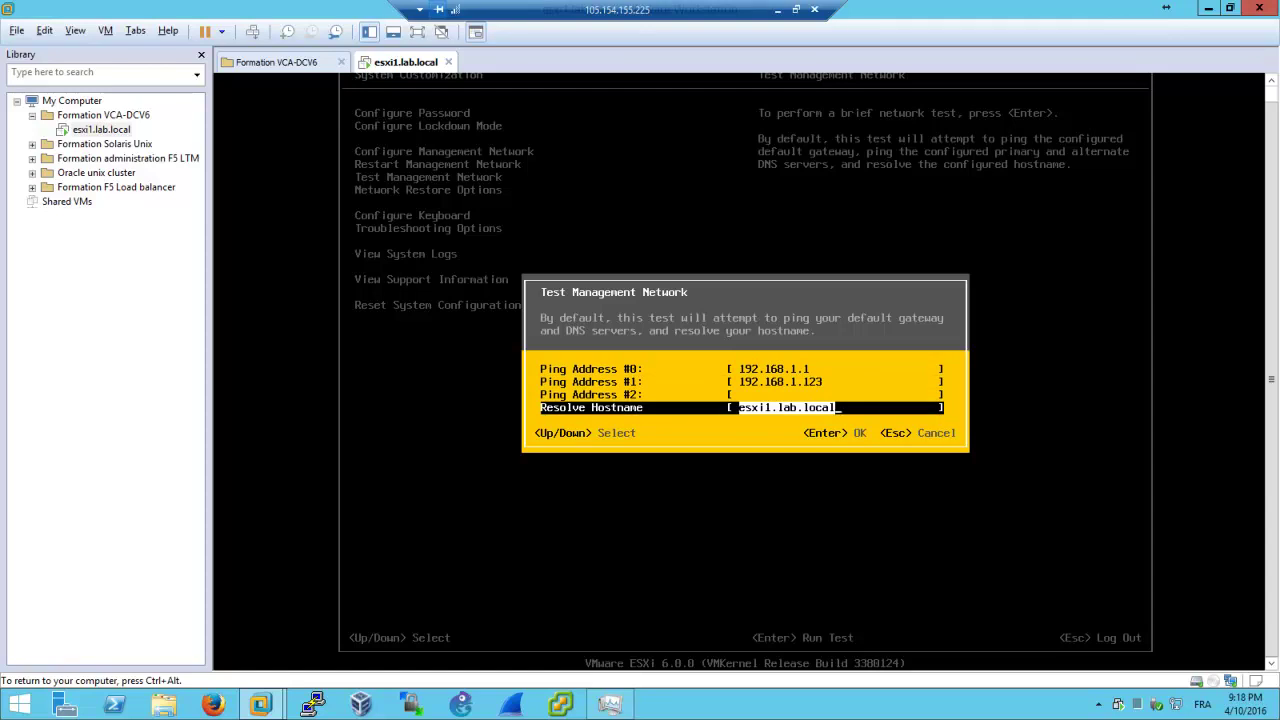
key(Escape)
Browse the System Customization entries such as system logs and support information, then log out and release the VM.
key(Down)
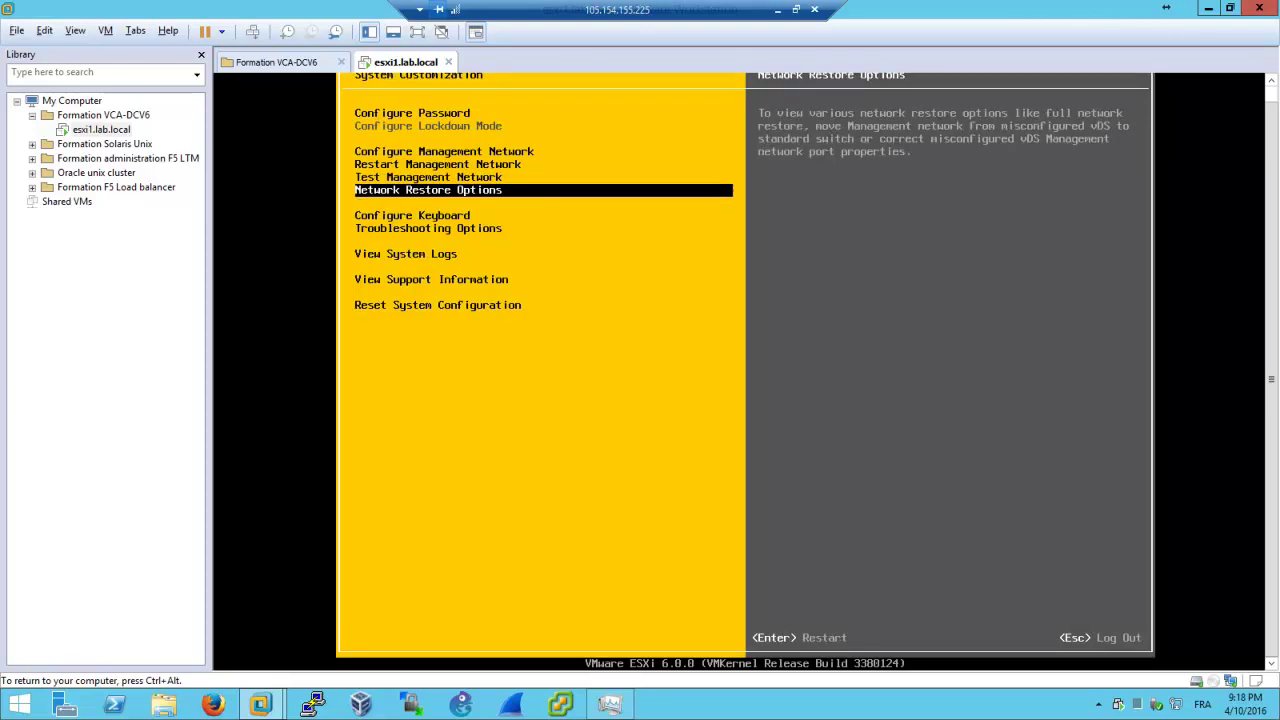
key(Down)
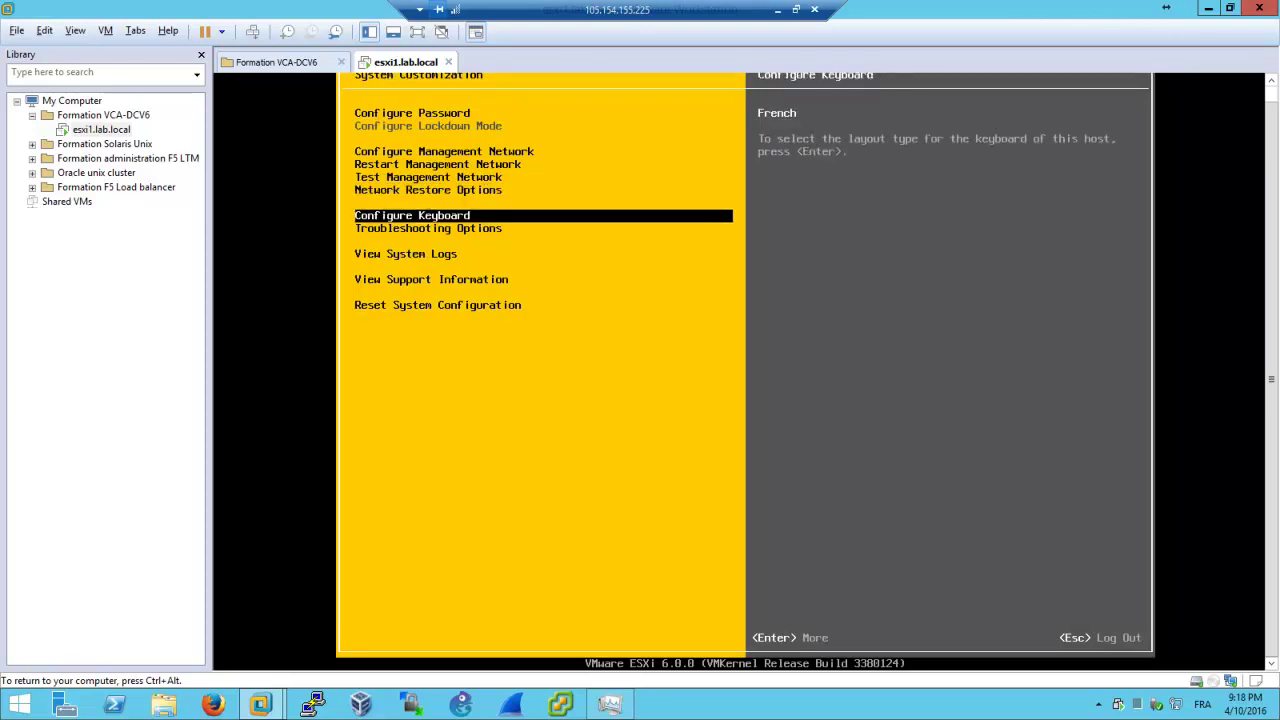
key(Down)
key(Down)
key(Up)
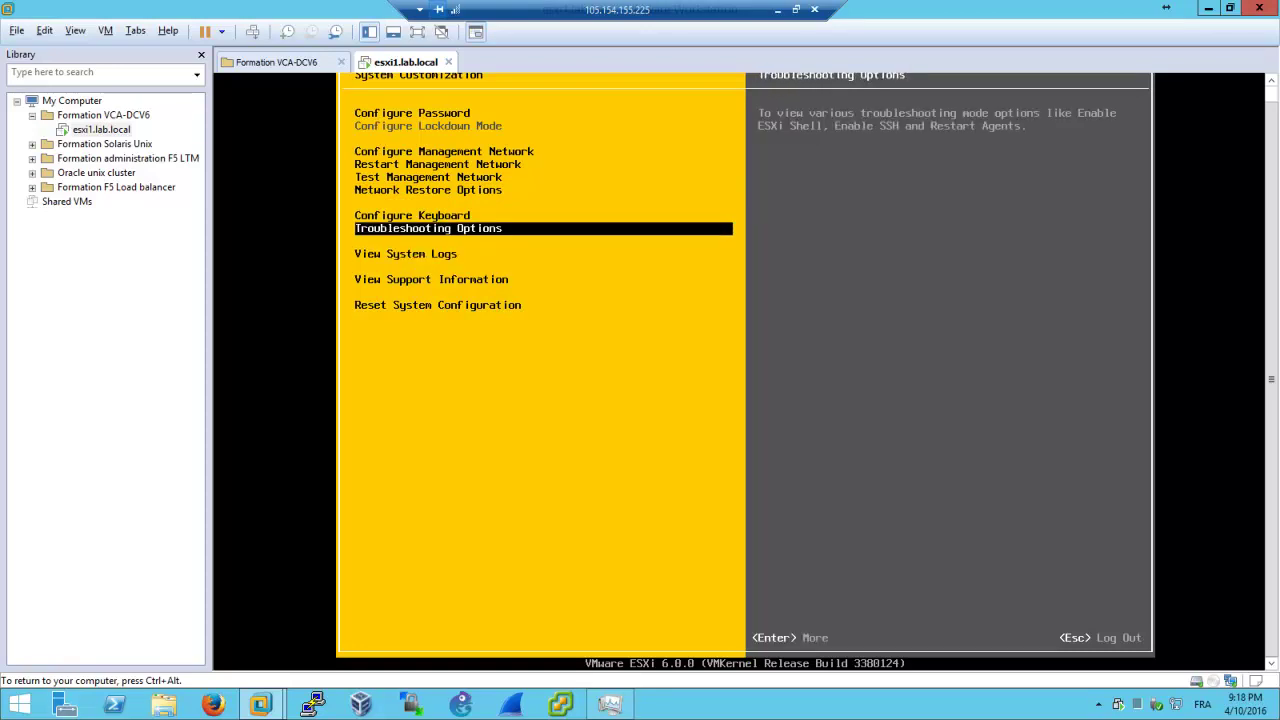
key(Down)
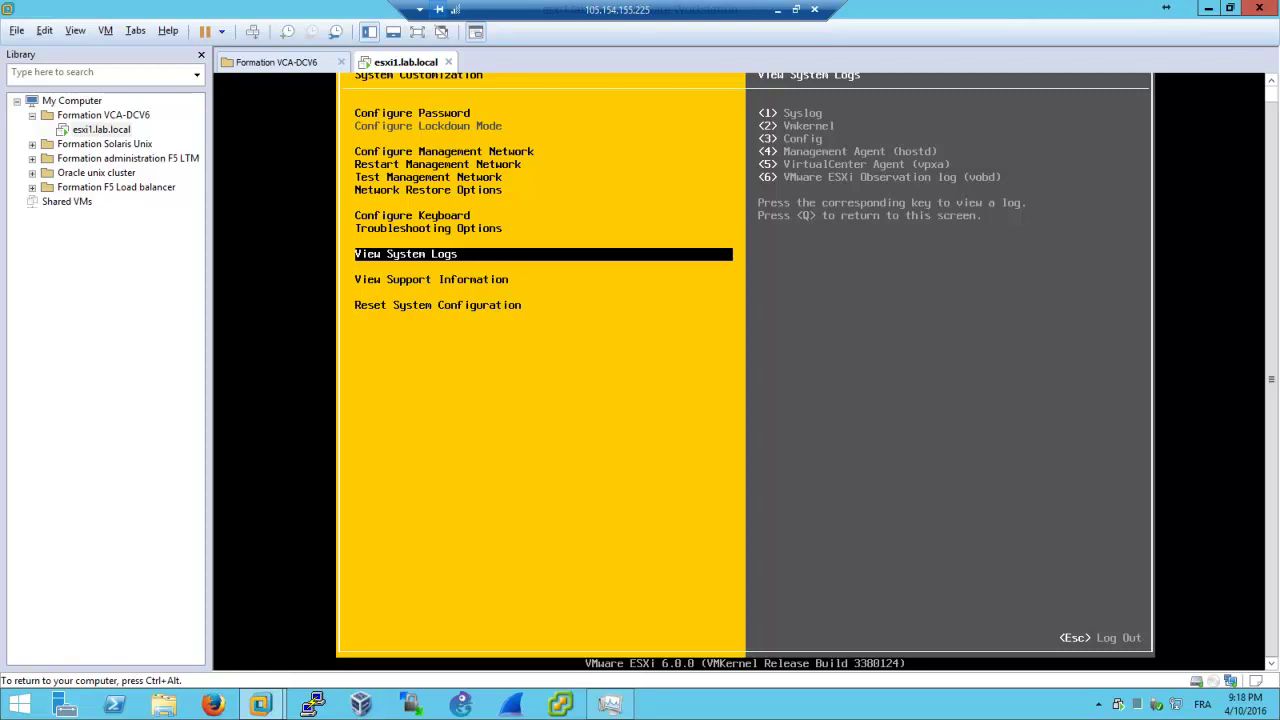
key(Down)
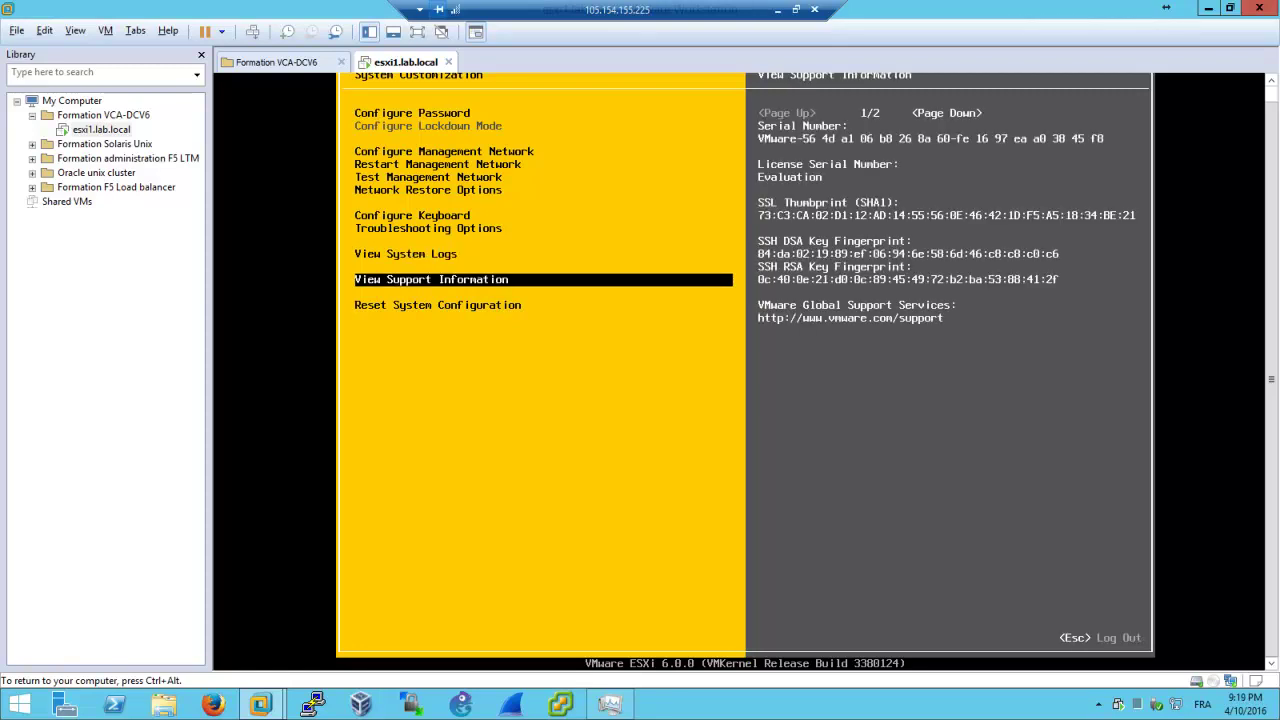
key(Down)
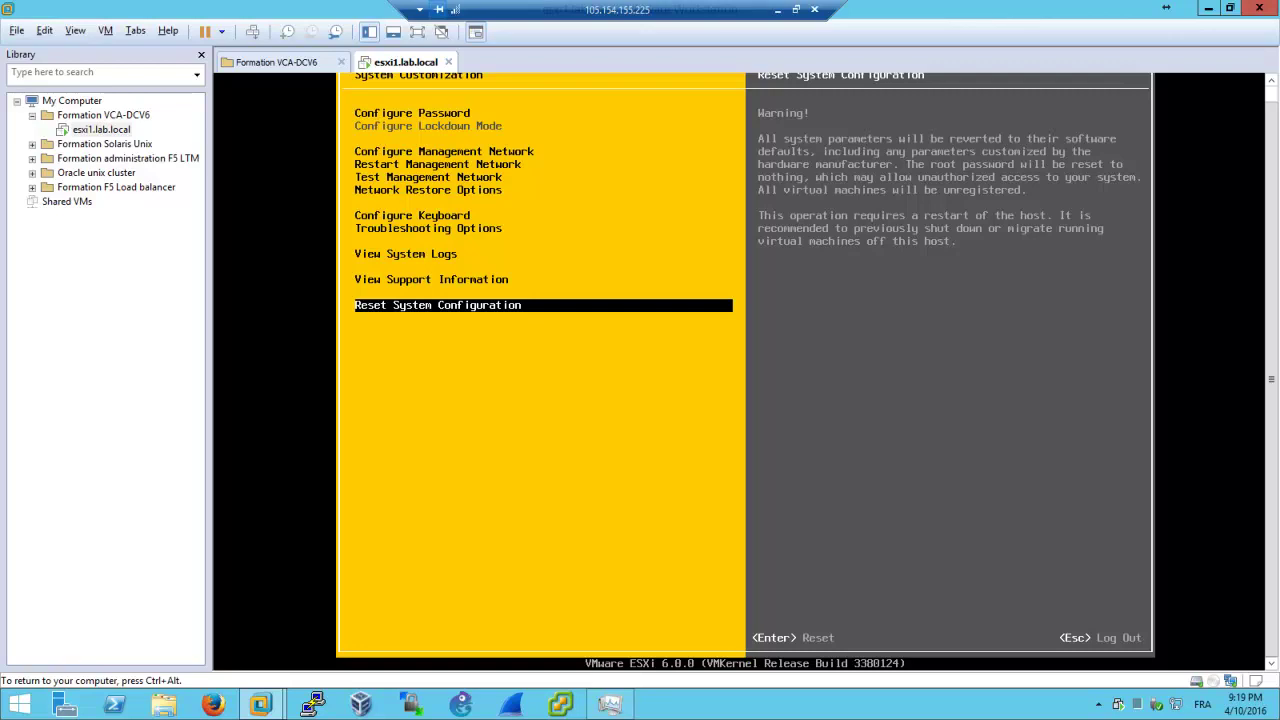
key(Up)
key(Up)
key(Up)
key(Up)
key(Up)
key(Up)
key(Up)
key(Up)
key(Up)
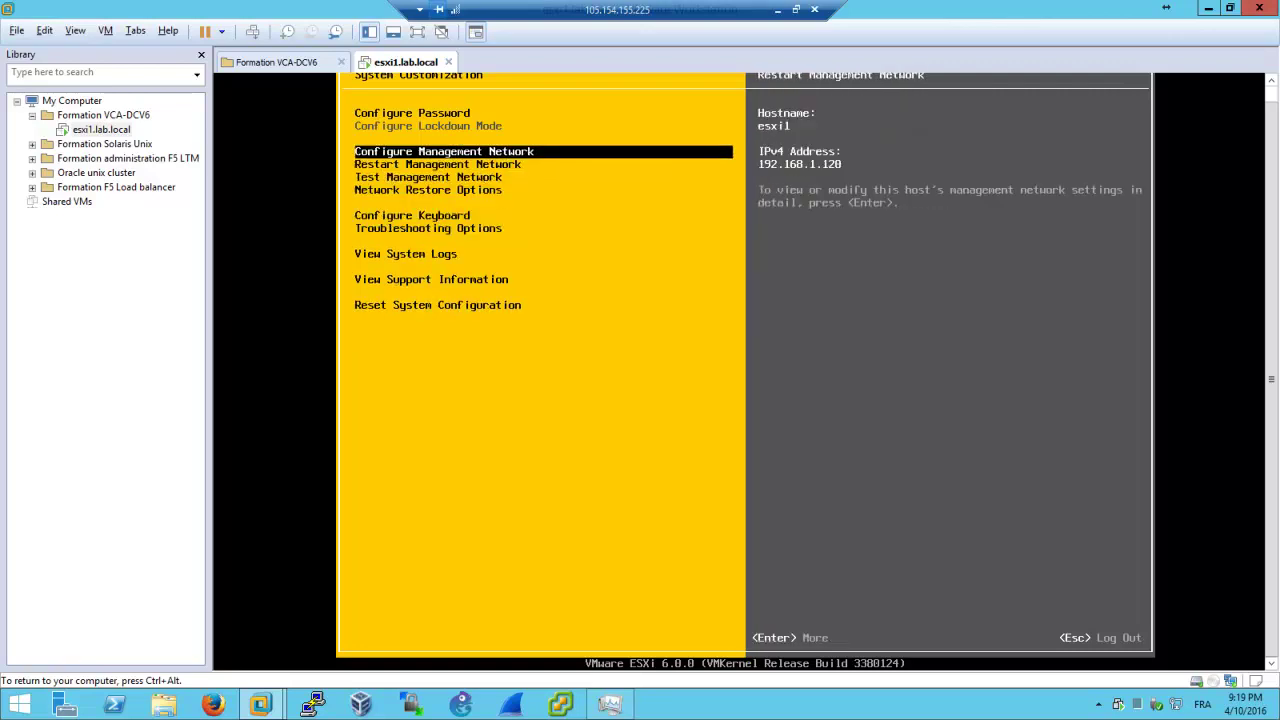
key(Down)
key(Down)
key(Down)
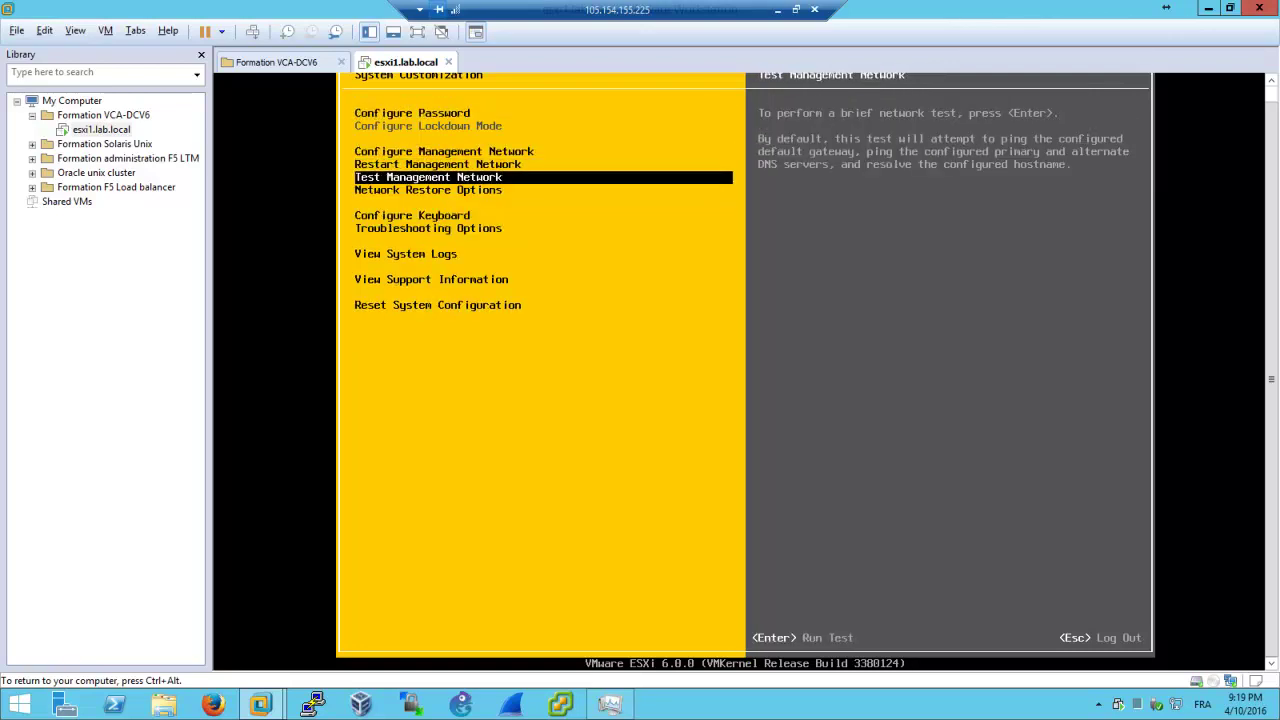
key(Up)
key(Down)
key(Down)
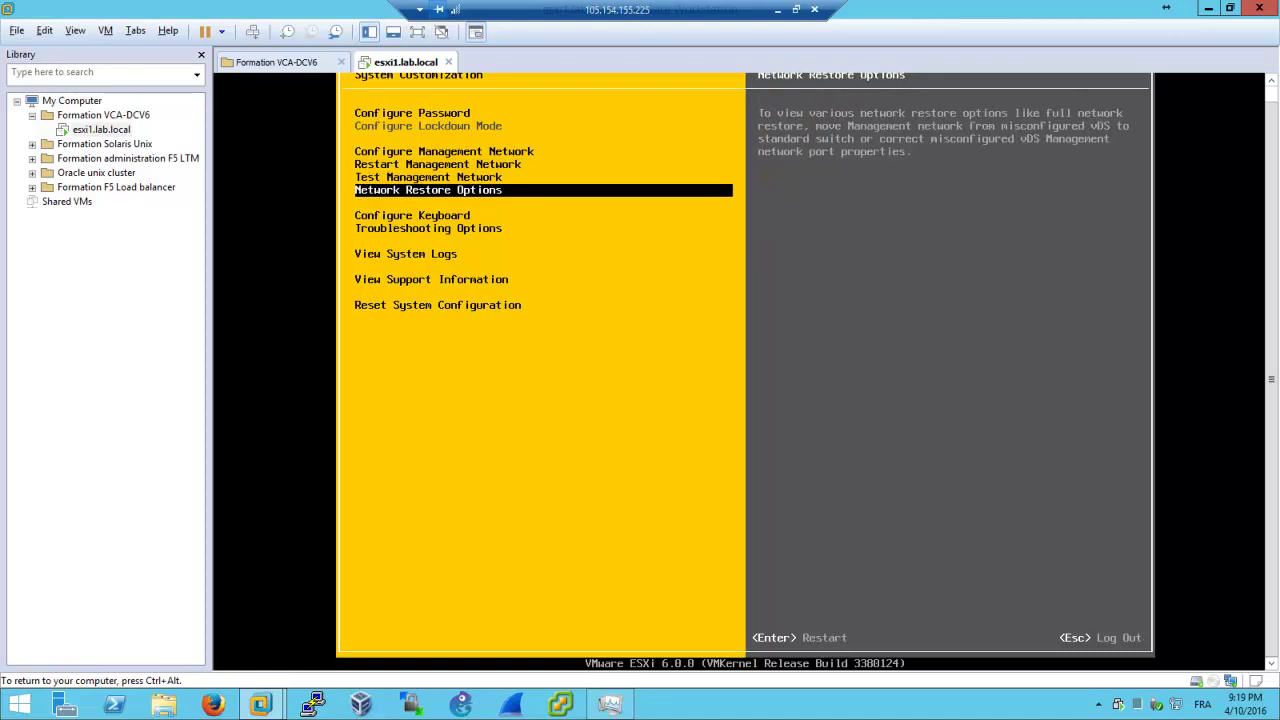
key(Escape)
key(ctrl+alt)
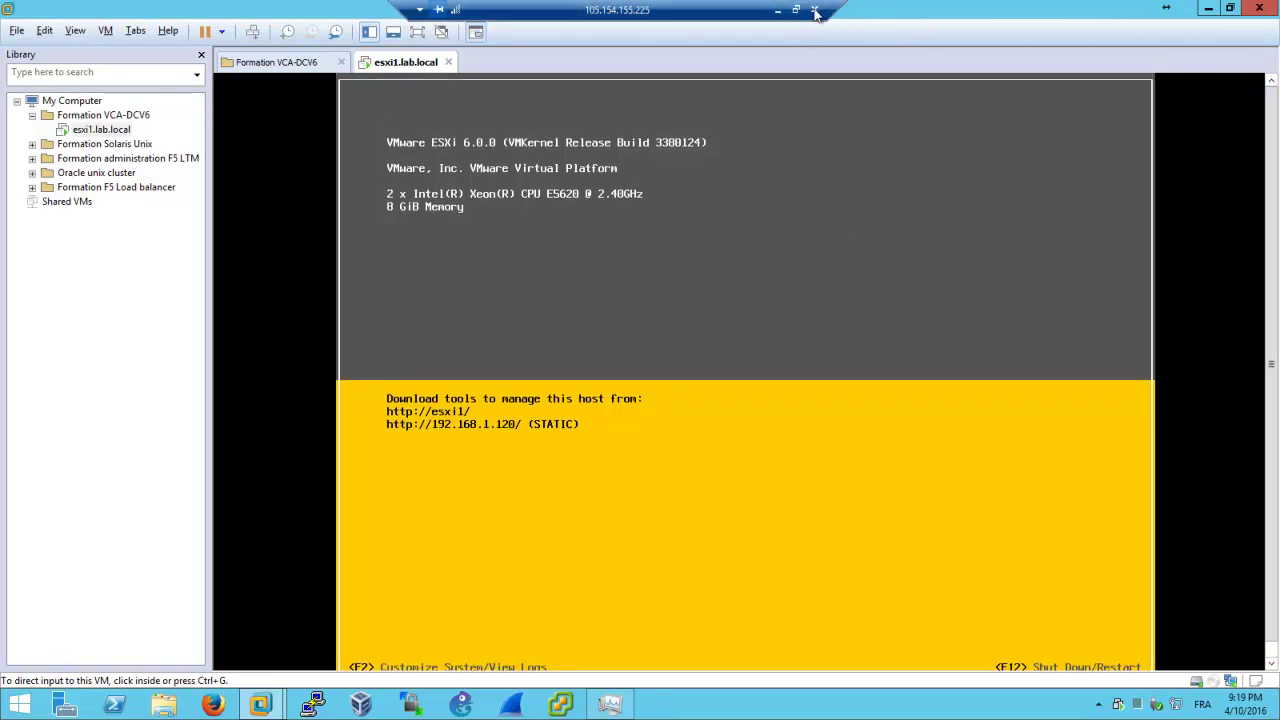
Locate the vSphere Client 6.0 Update 2 installer in Firefox, cancel its download, and return to the remote console.
click(780, 10)
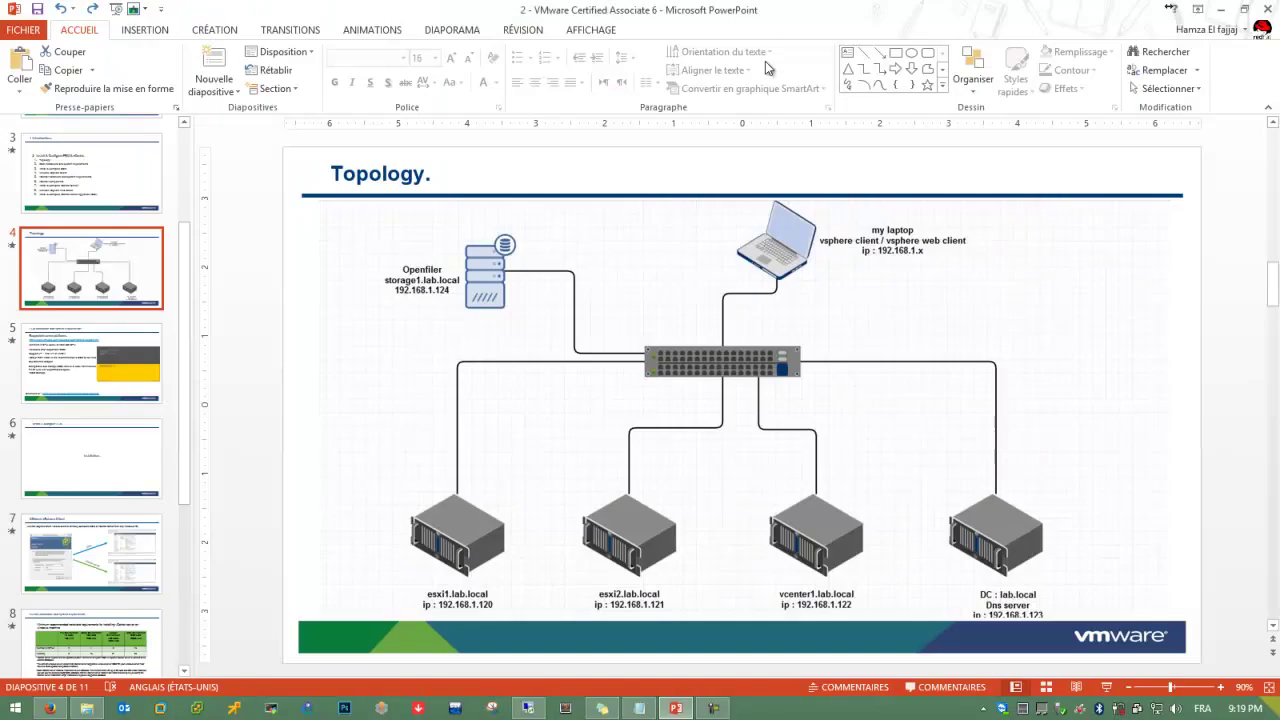
click(49, 708)
scroll(500, 275, down, 6)
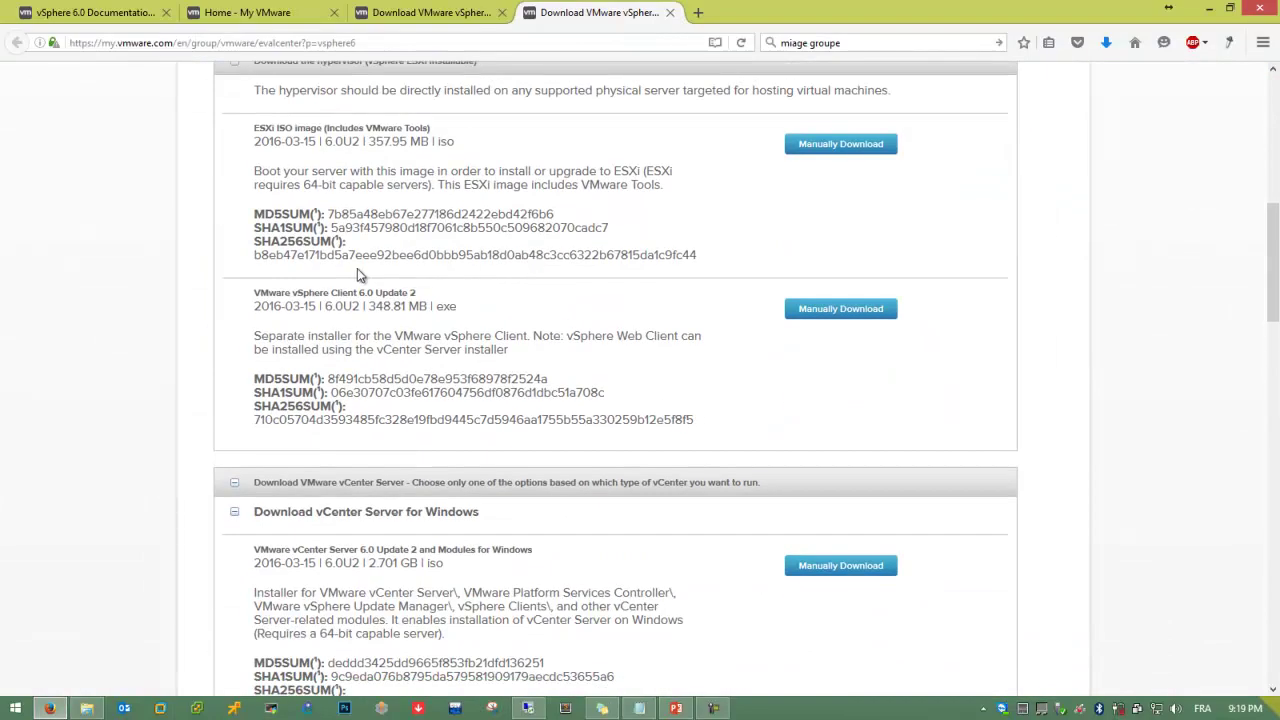
drag(255, 292, 430, 292)
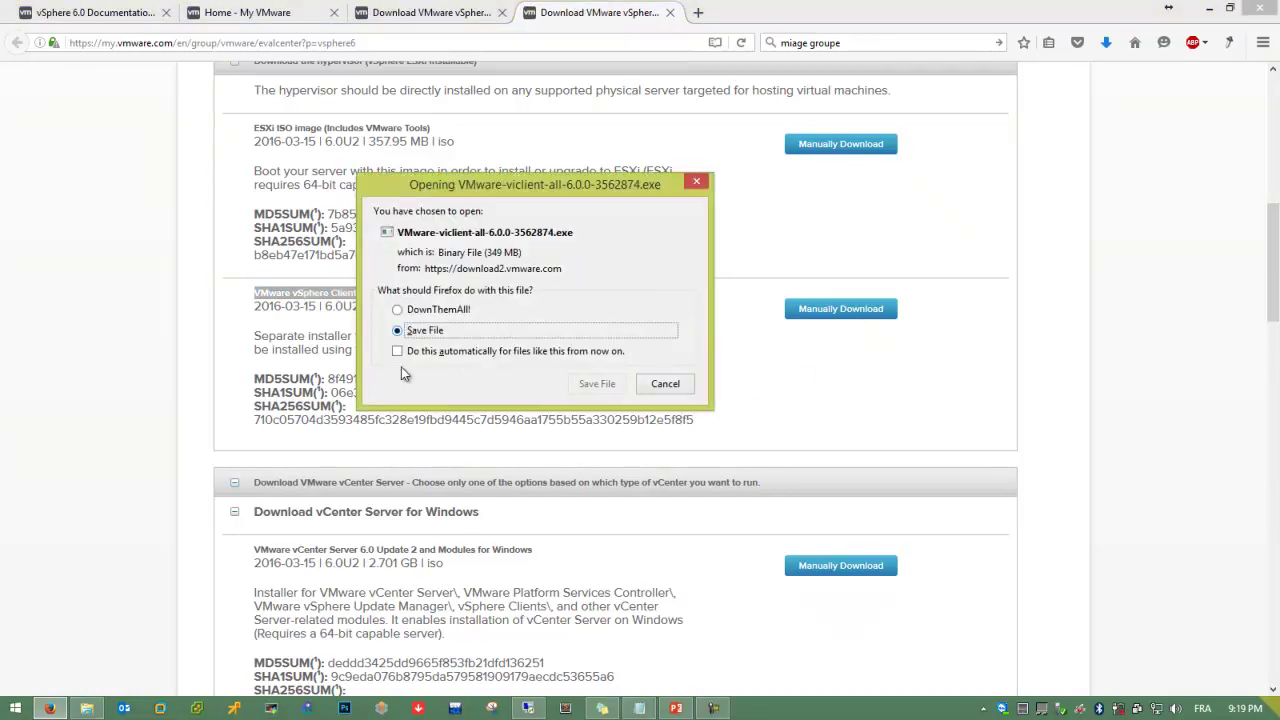
click(665, 384)
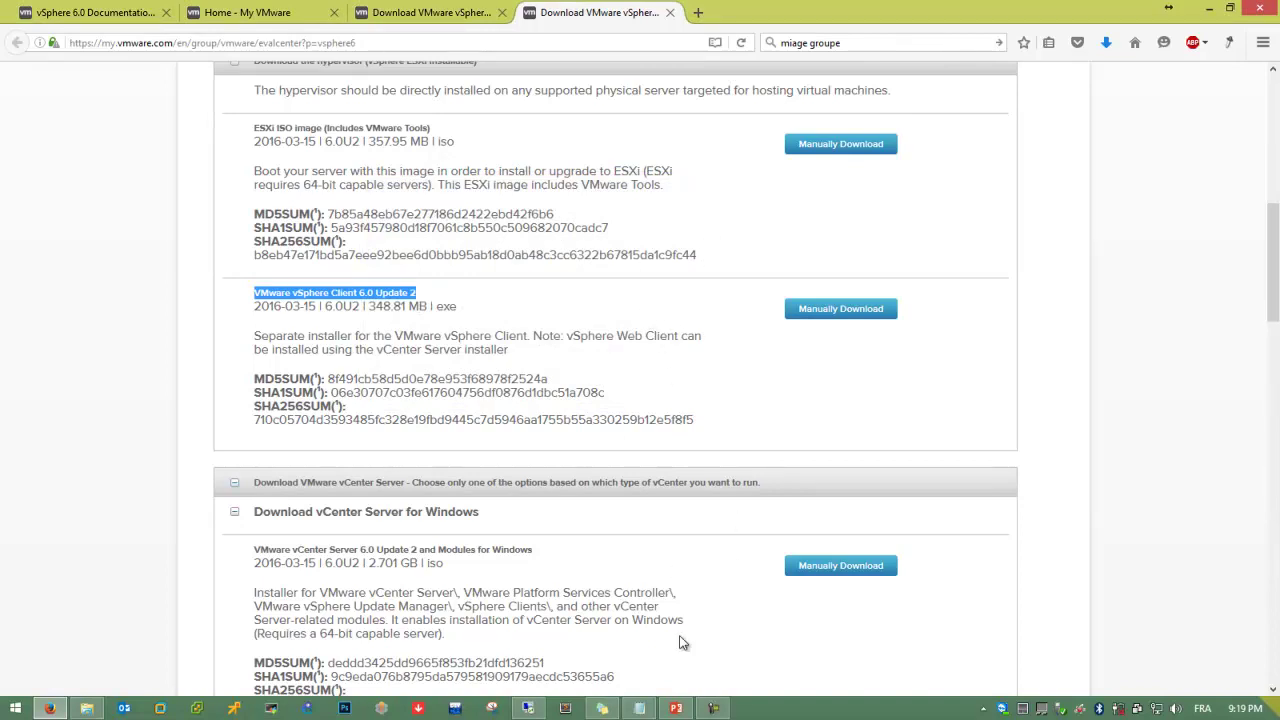
click(533, 712)
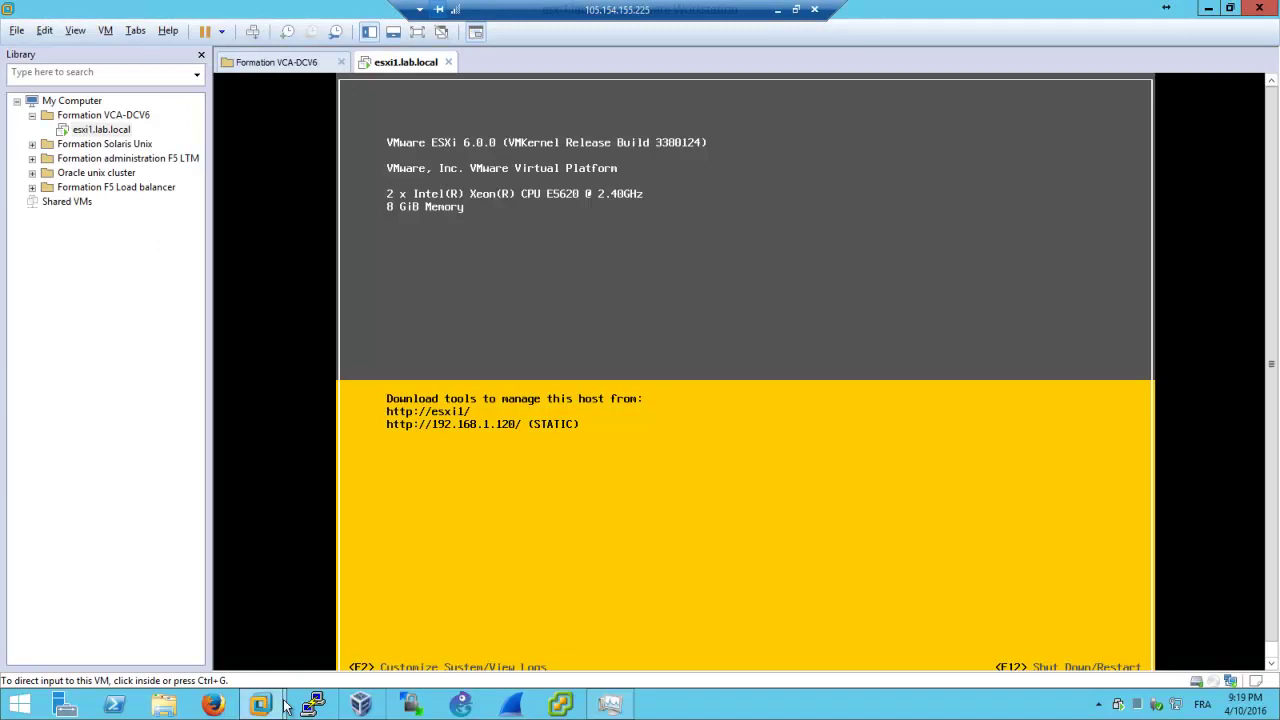
Fill in host 192.168.1.120 with the user name and password in the vSphere Client login window.
click(563, 706)
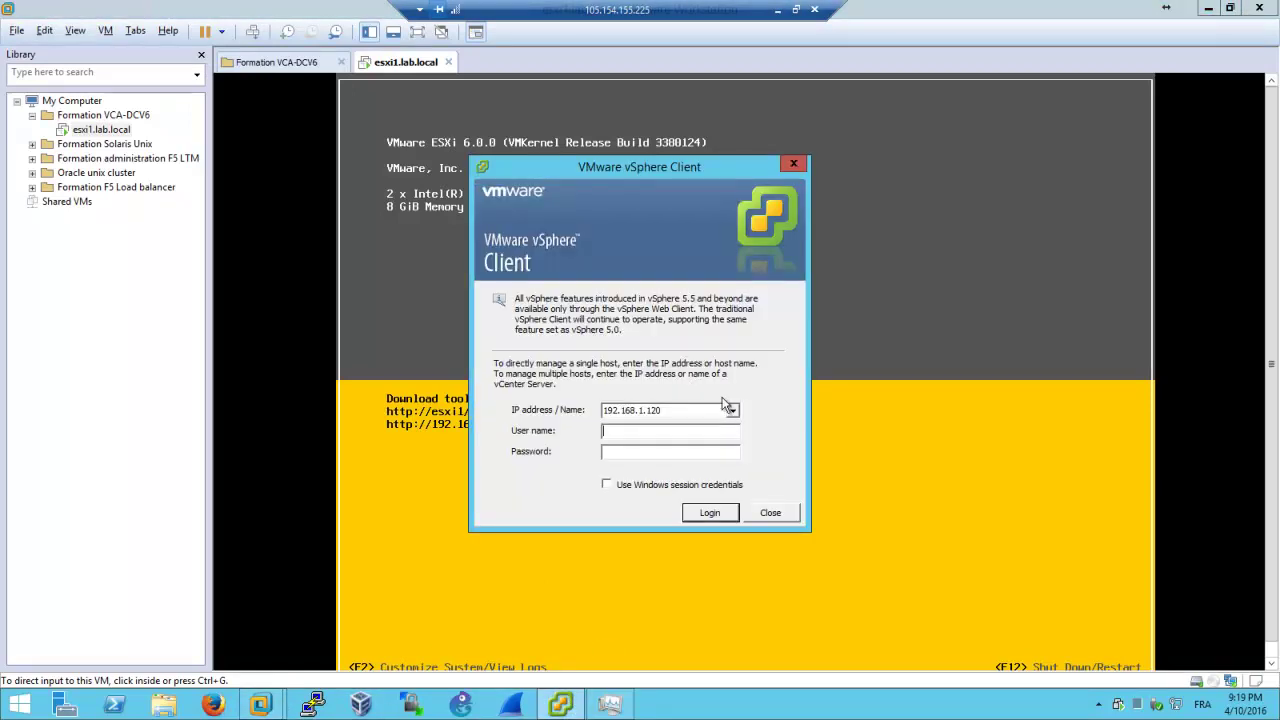
click(733, 413)
click(733, 413)
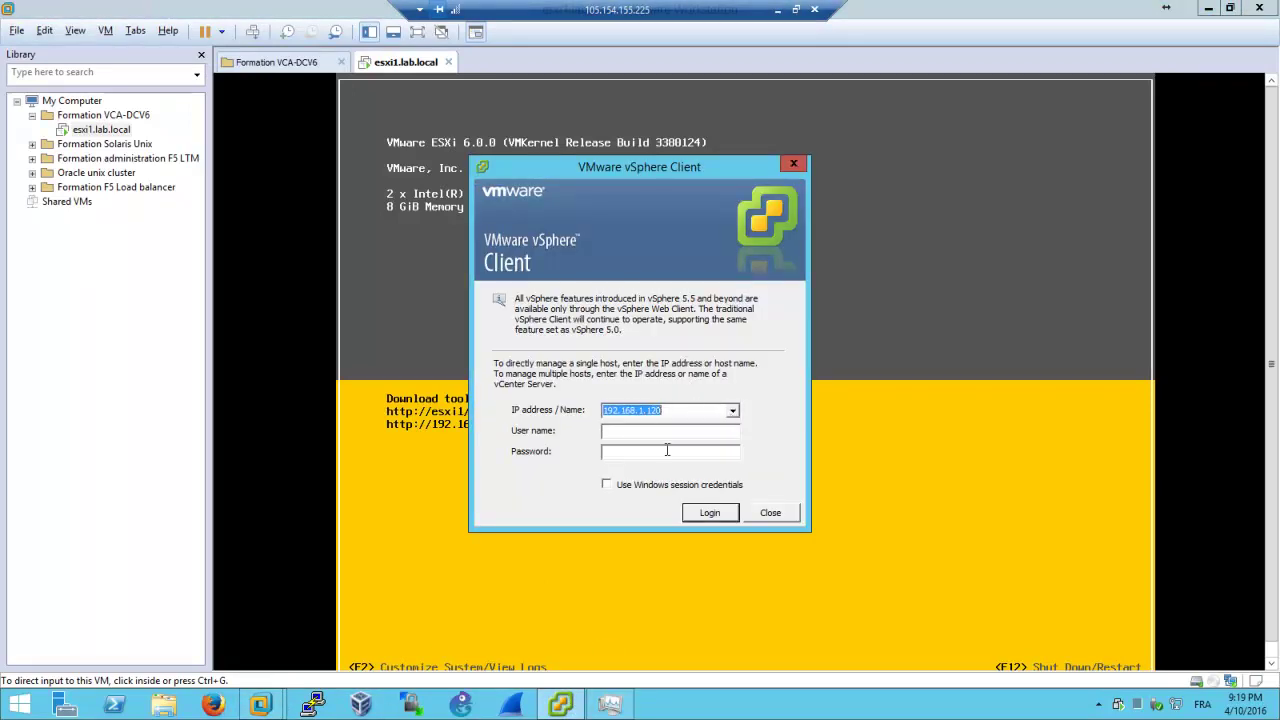
click(1204, 18)
click(1206, 14)
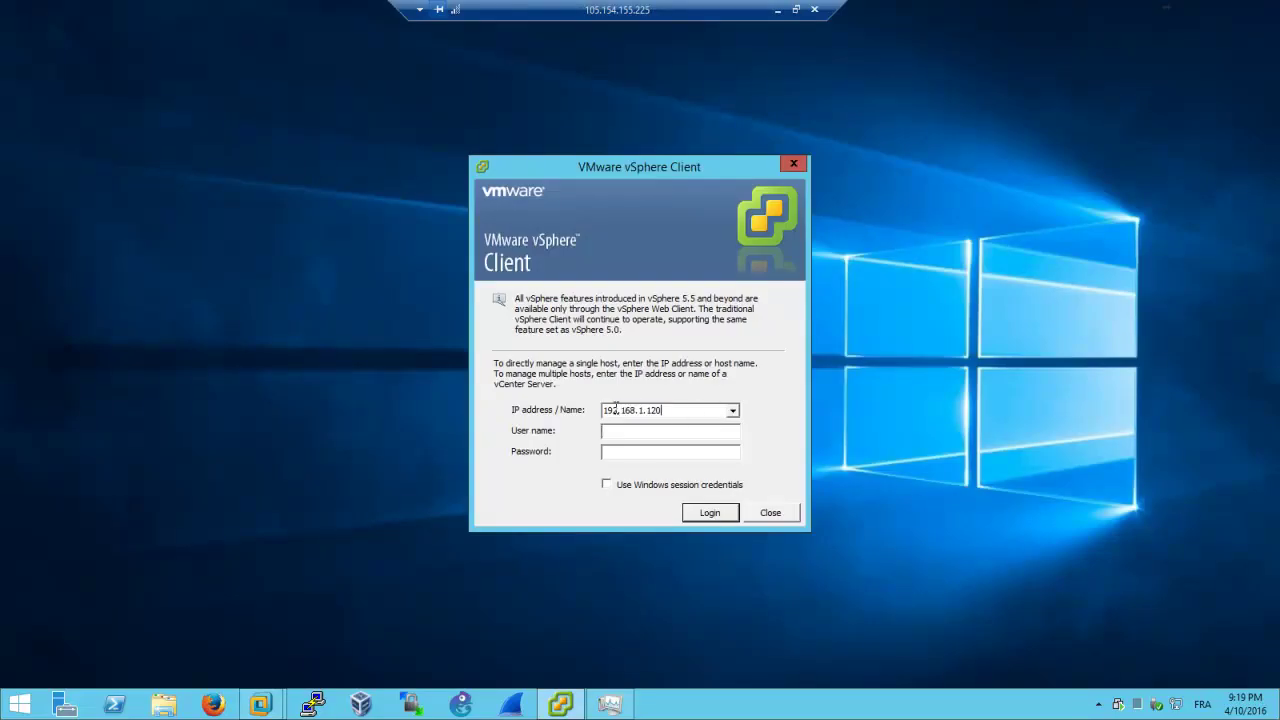
key(Tab)
key(Tab)
click(615, 485)
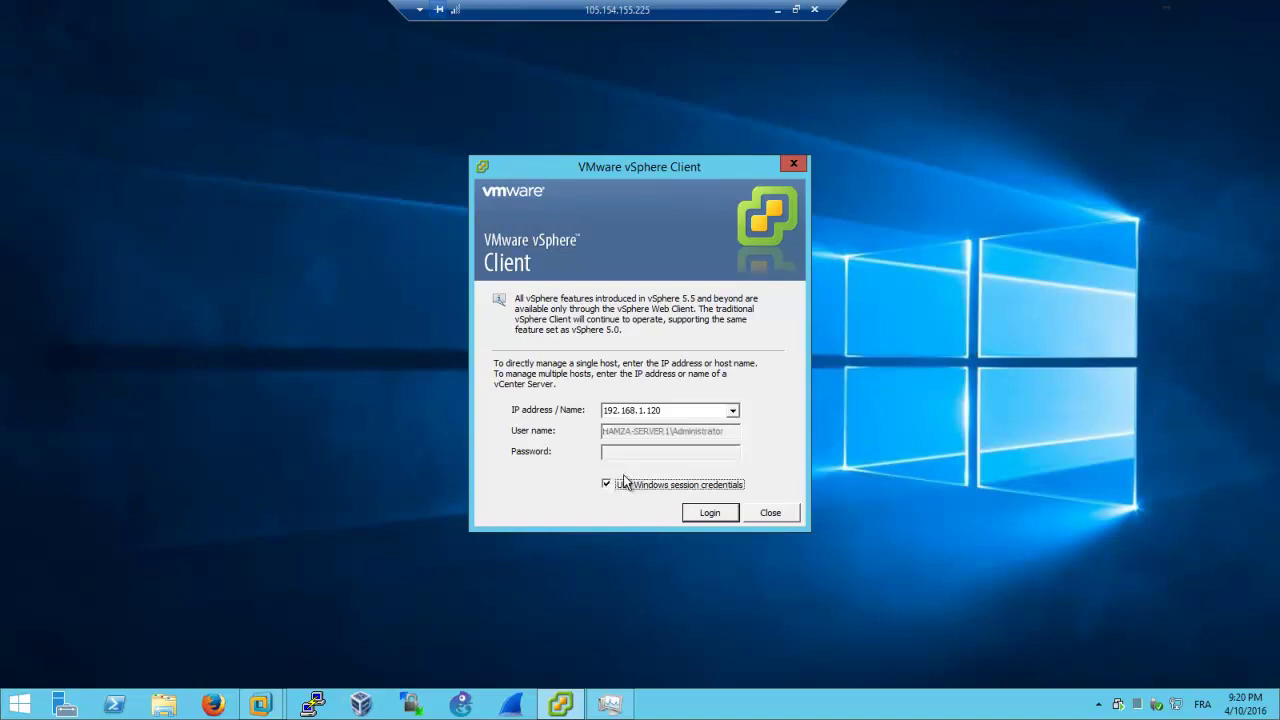
click(652, 484)
click(652, 432)
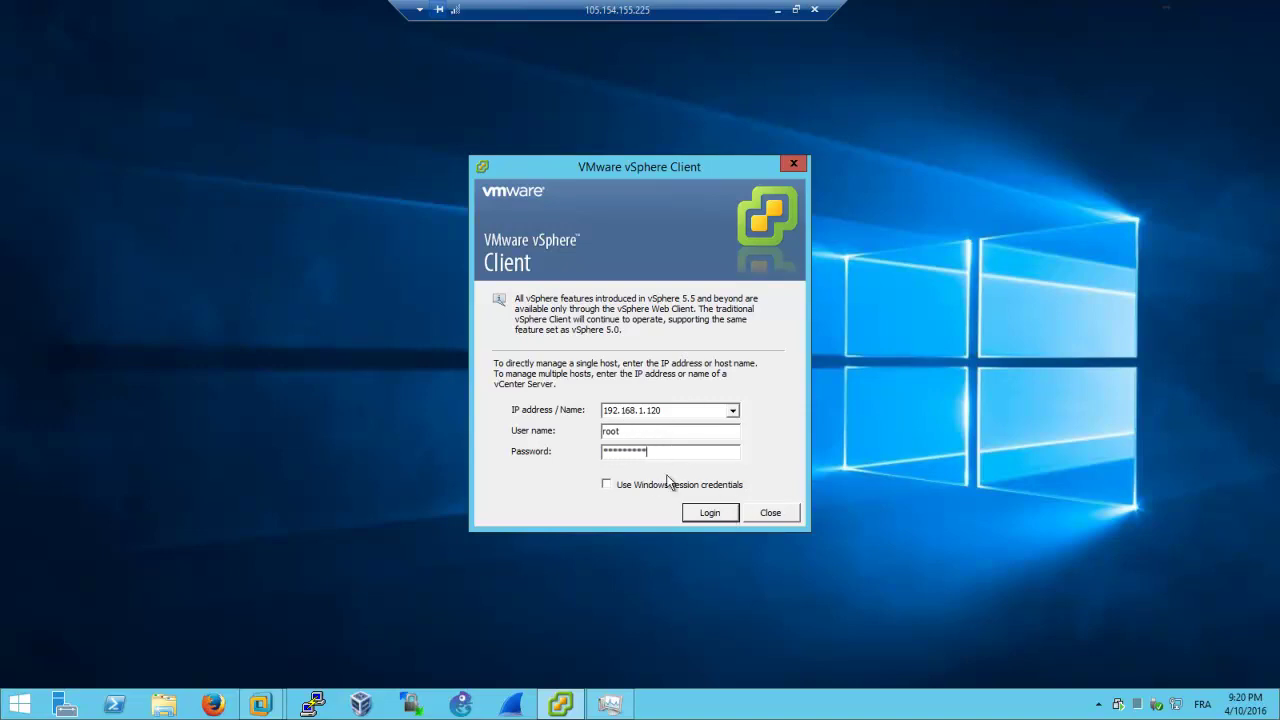
double_click(658, 452)
double_click(640, 427)
key(shift+Tab)
Log in to the host and accept its certificate, installing it for future connections.
click(718, 514)
click(449, 435)
click(685, 413)
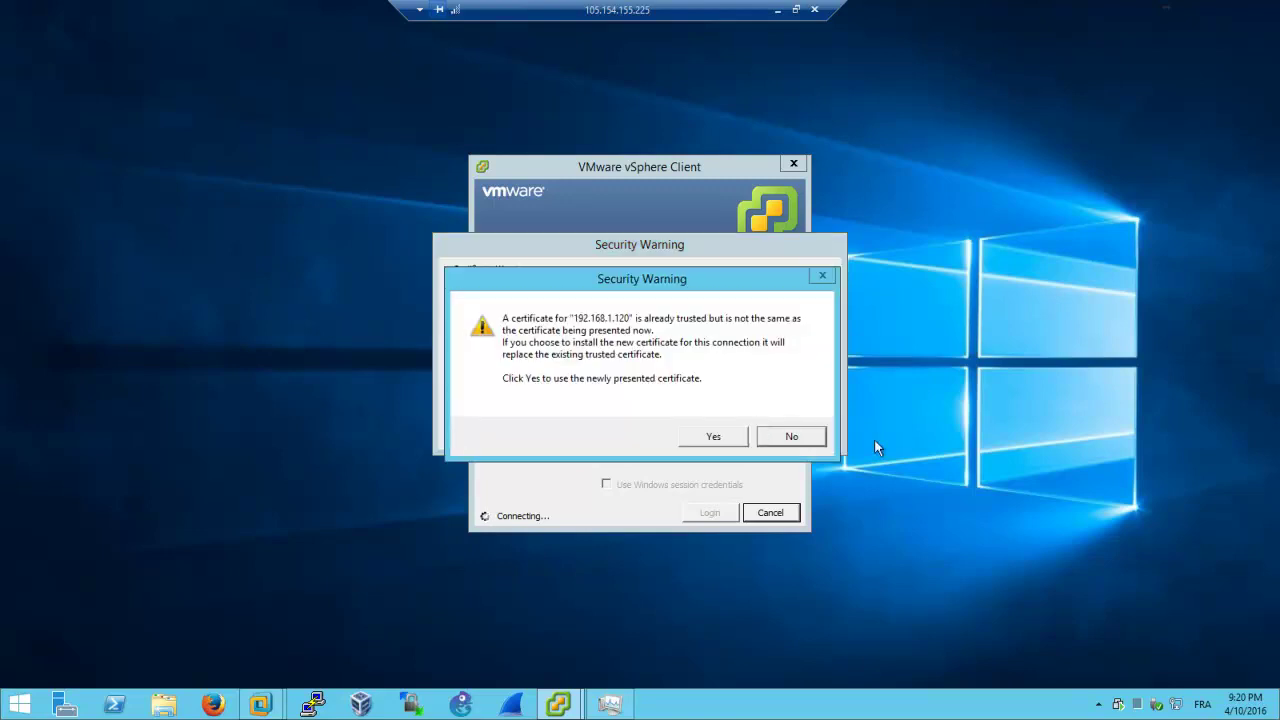
click(729, 436)
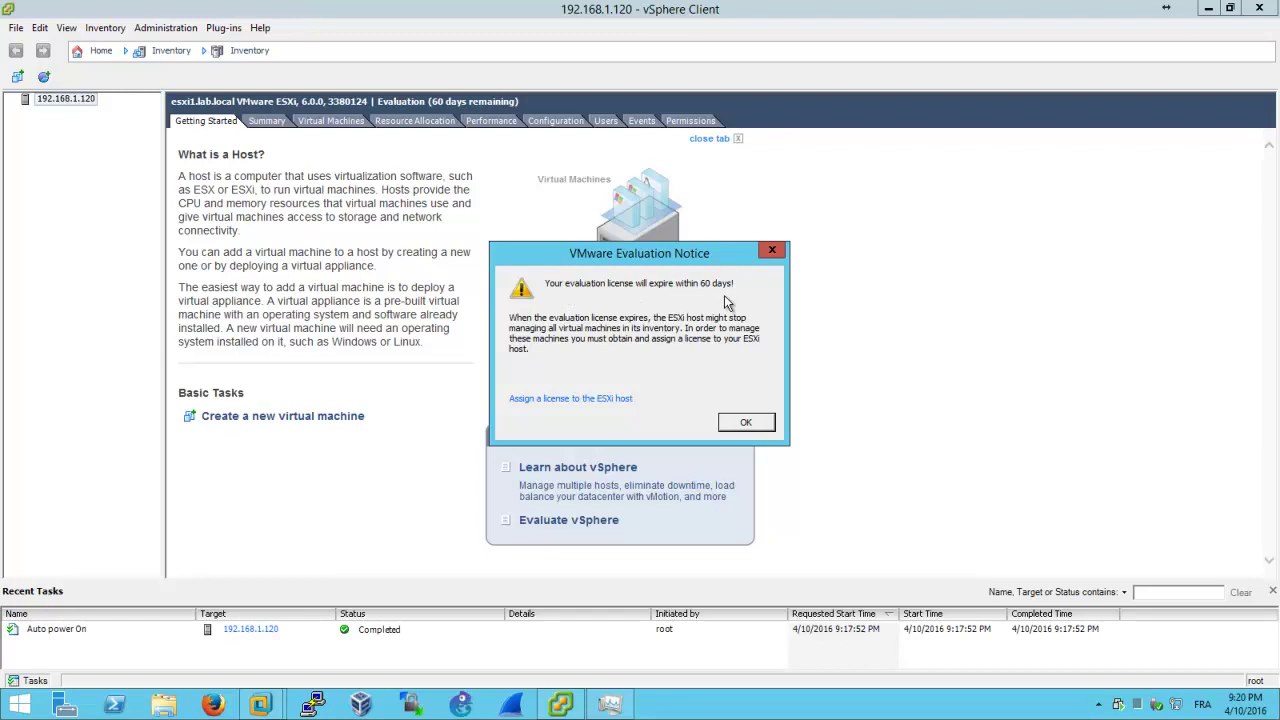
Dismiss the evaluation notice and show host 192.168.1.120's Summary: 4 CPUs, 8191.49 MB memory, datastore1.
click(764, 424)
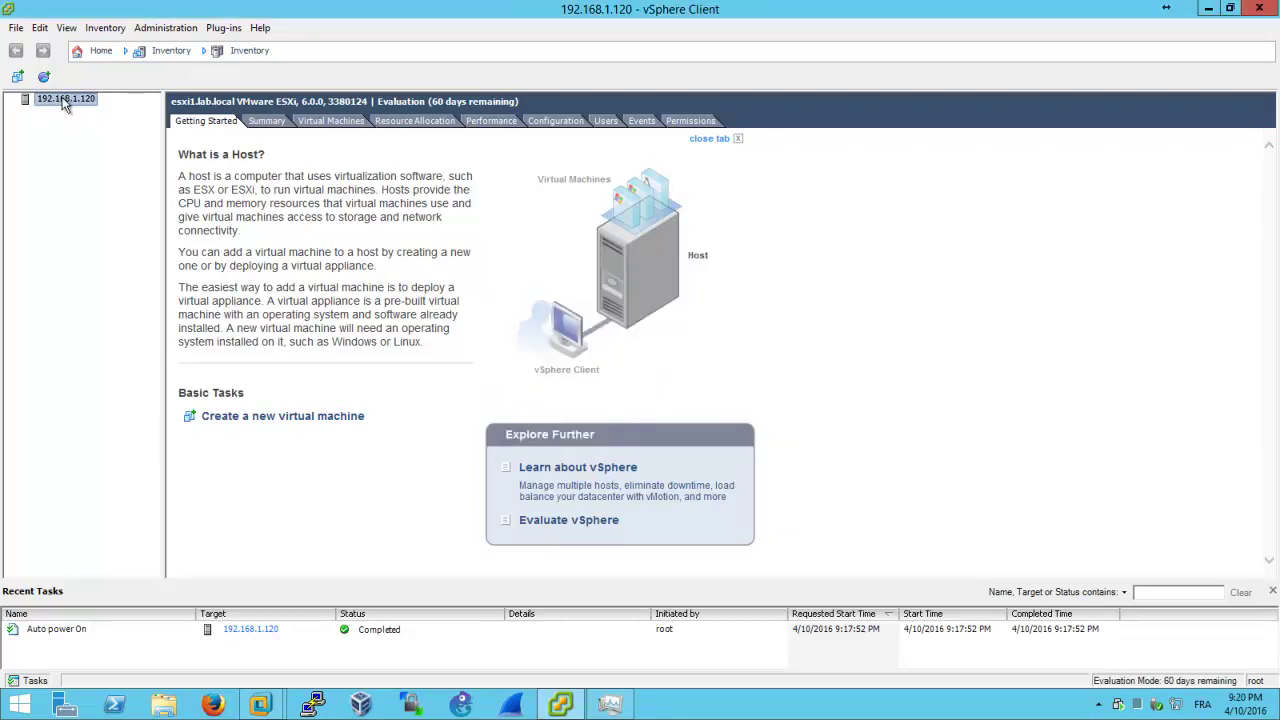
click(93, 51)
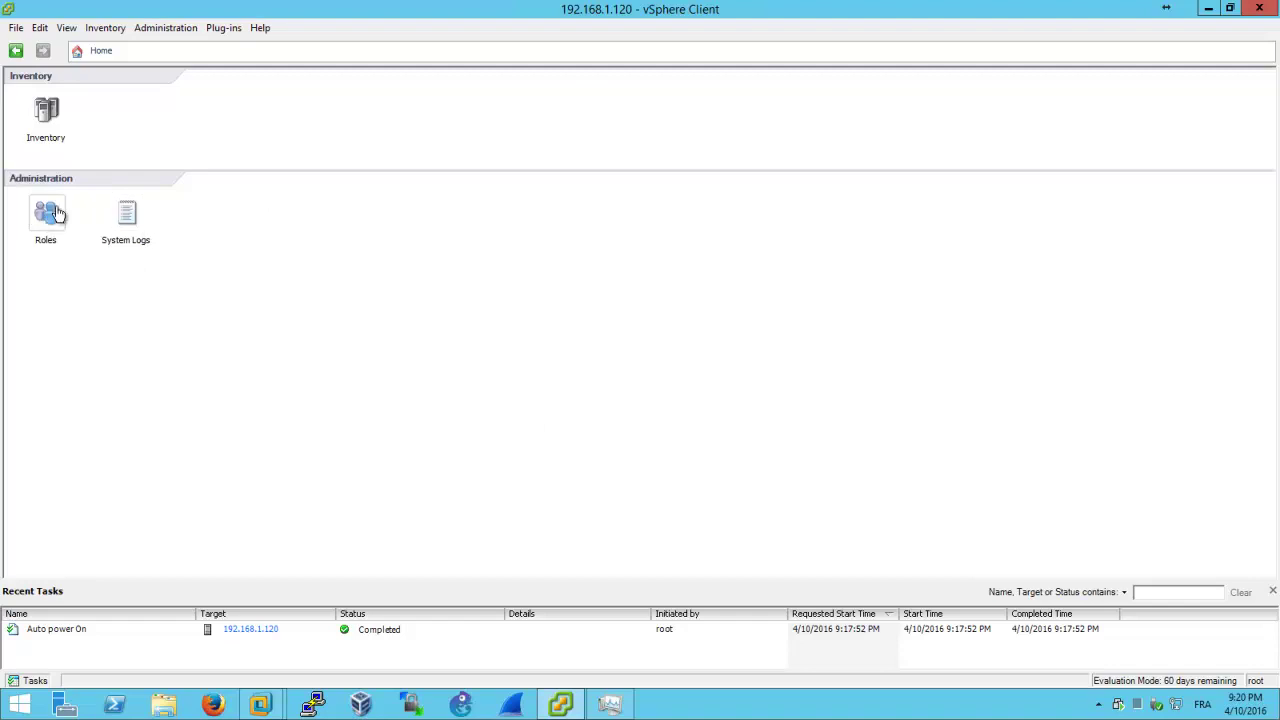
click(47, 113)
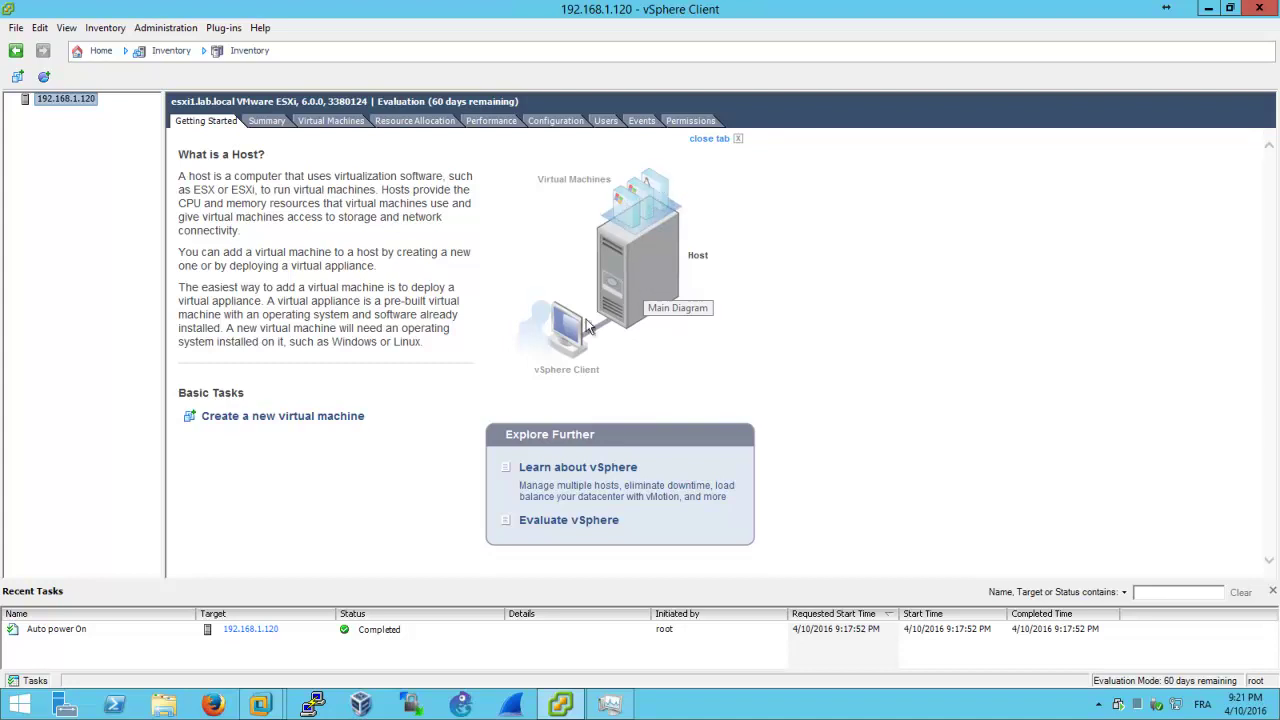
drag(537, 369, 604, 369)
click(591, 366)
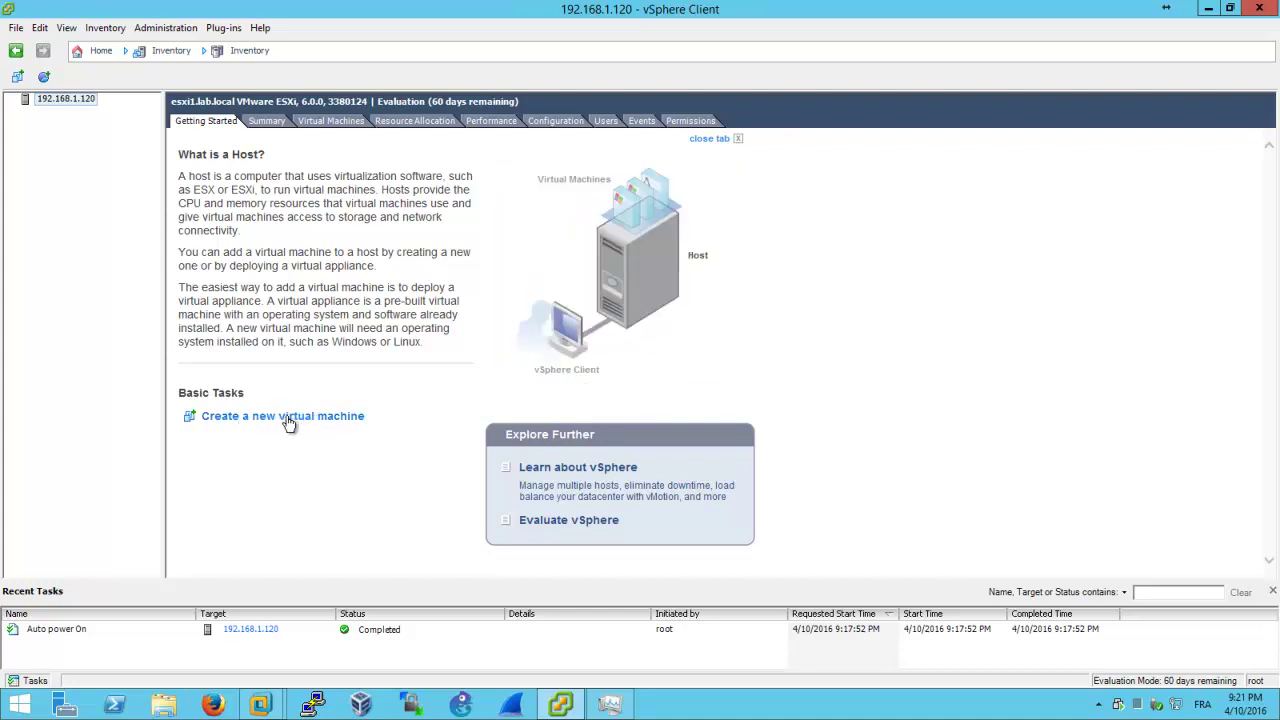
right_click(75, 106)
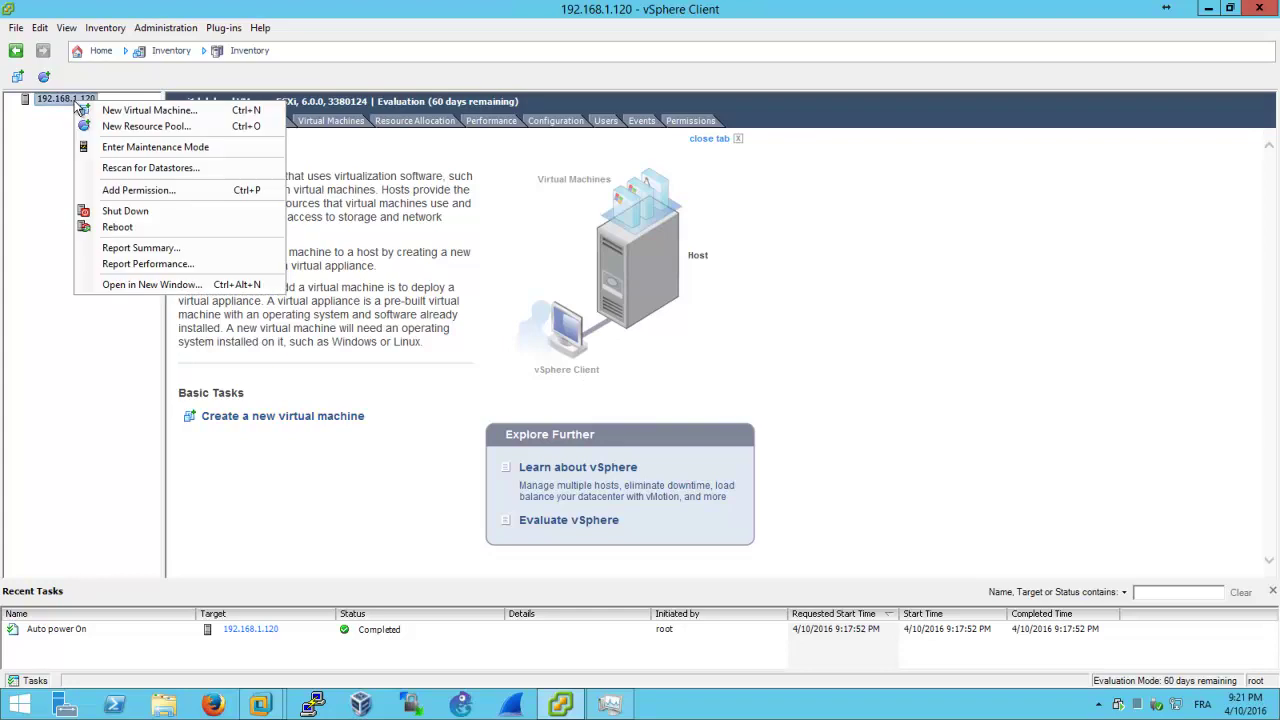
key(Escape)
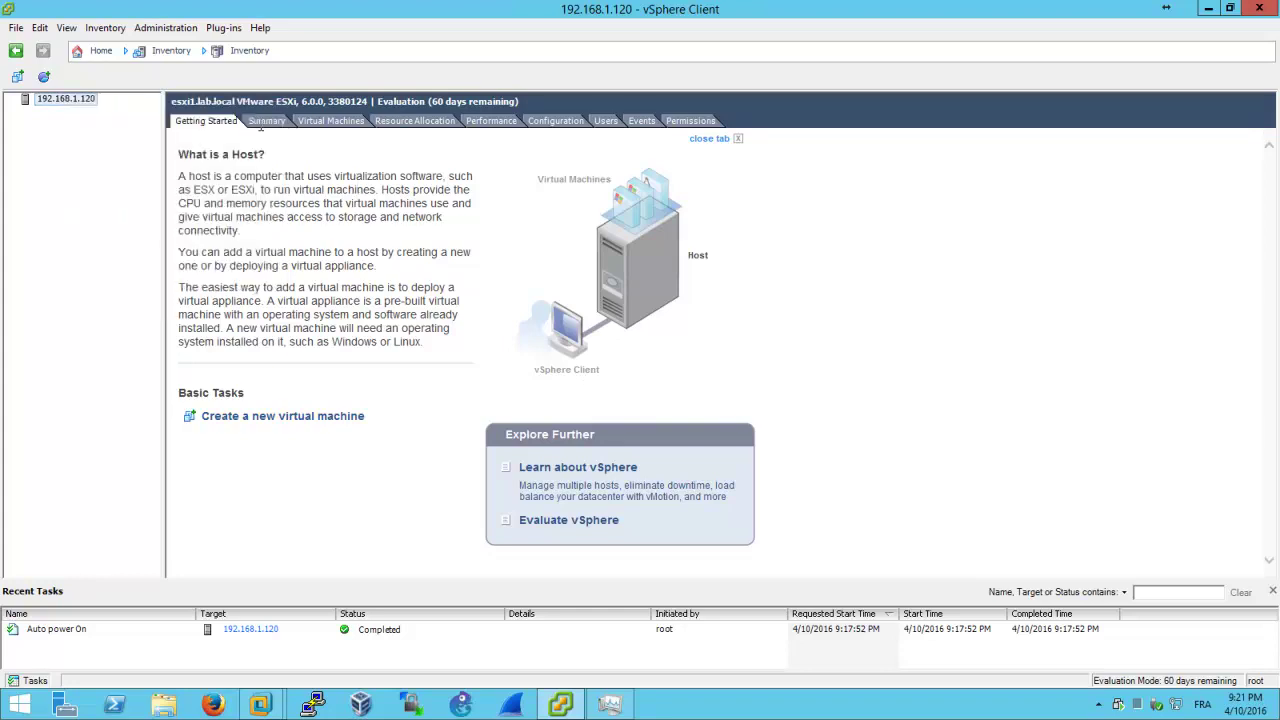
click(267, 120)
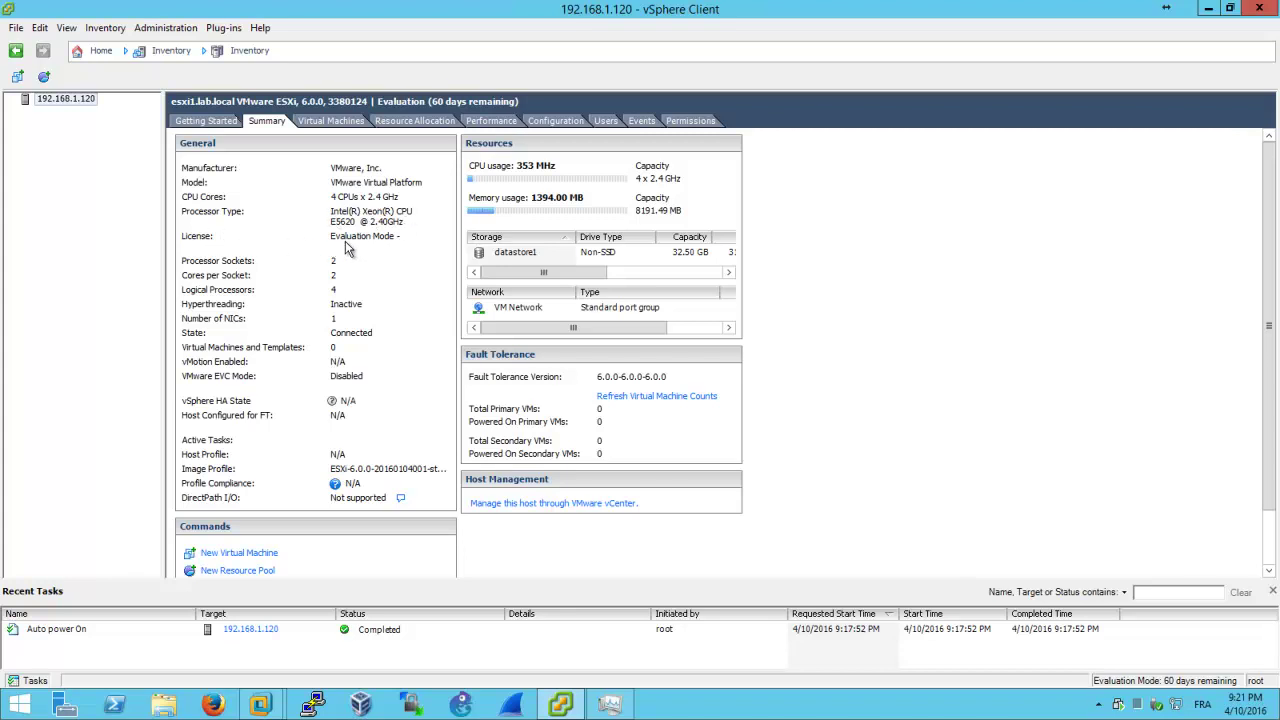
Select VM Network, then review the host's Virtual Machines and Resource Allocation tabs.
drag(568, 273, 530, 278)
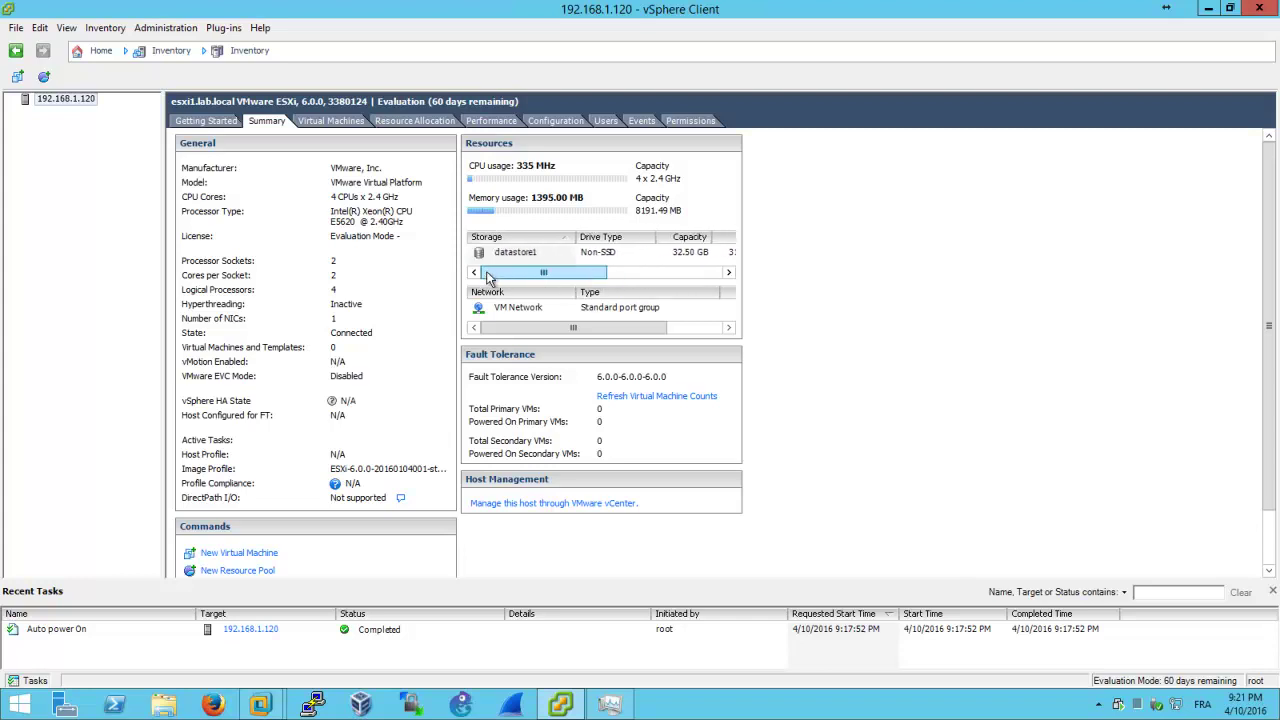
click(518, 310)
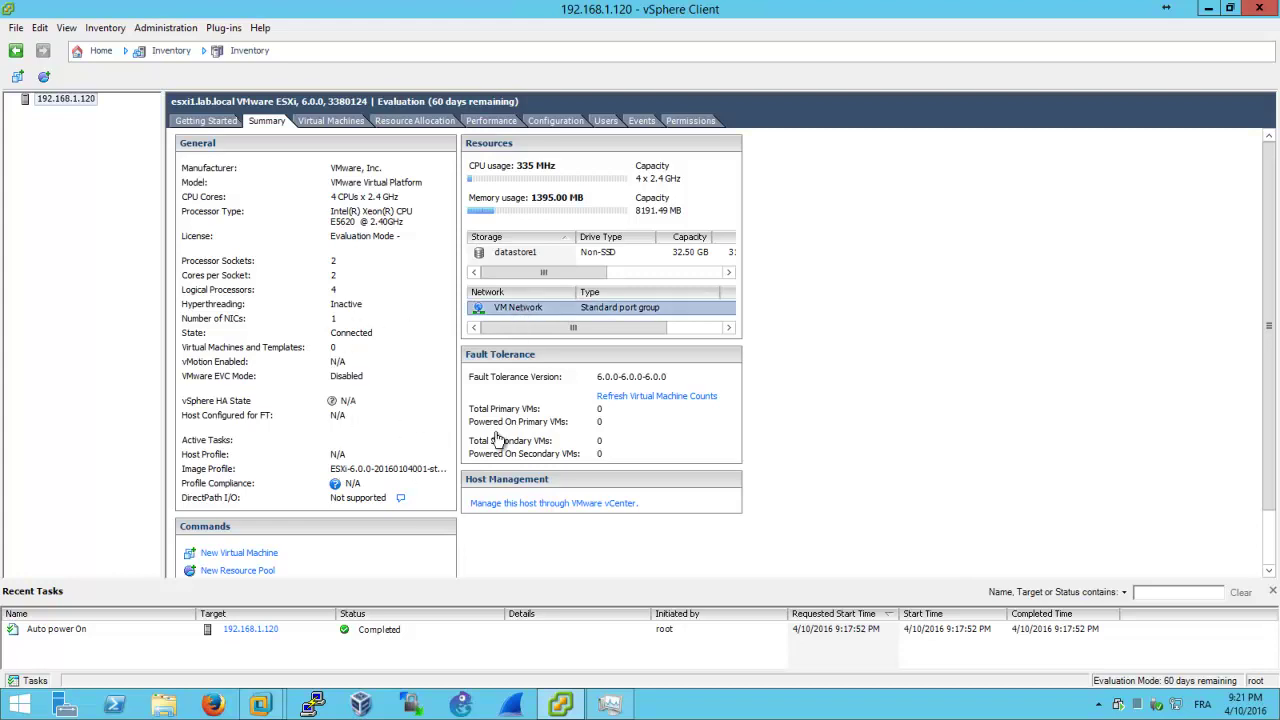
click(321, 124)
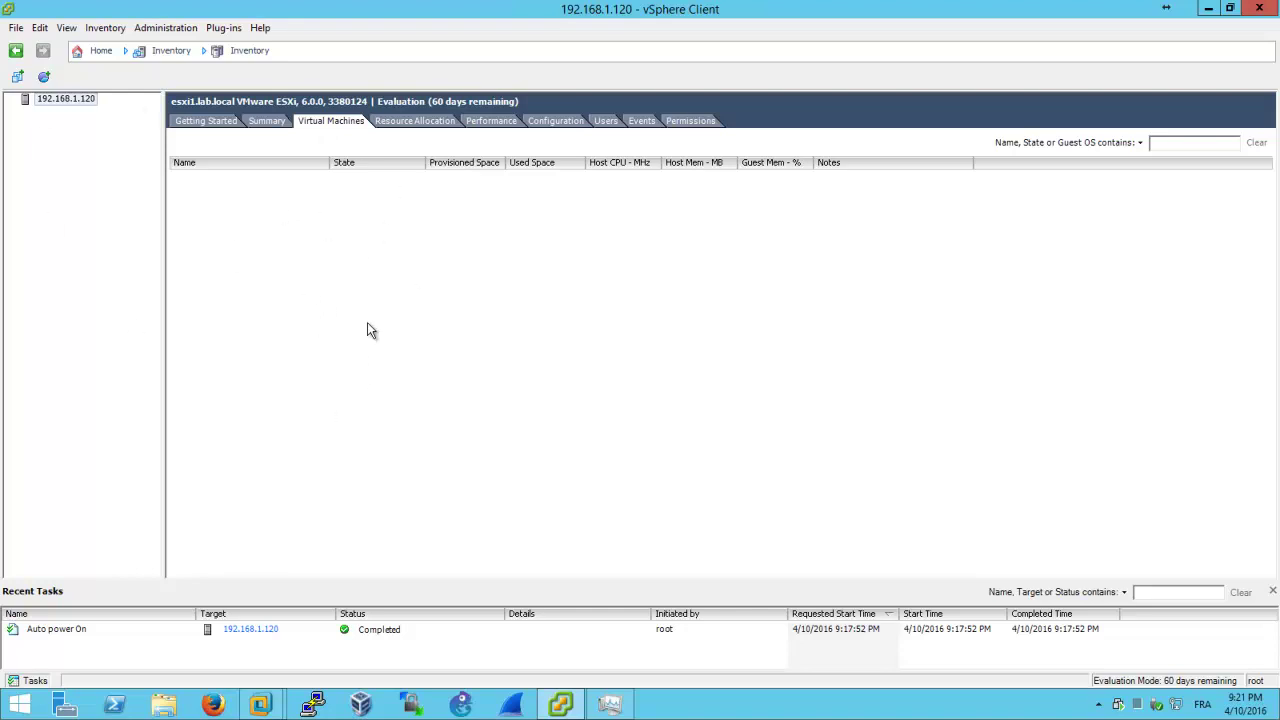
click(421, 121)
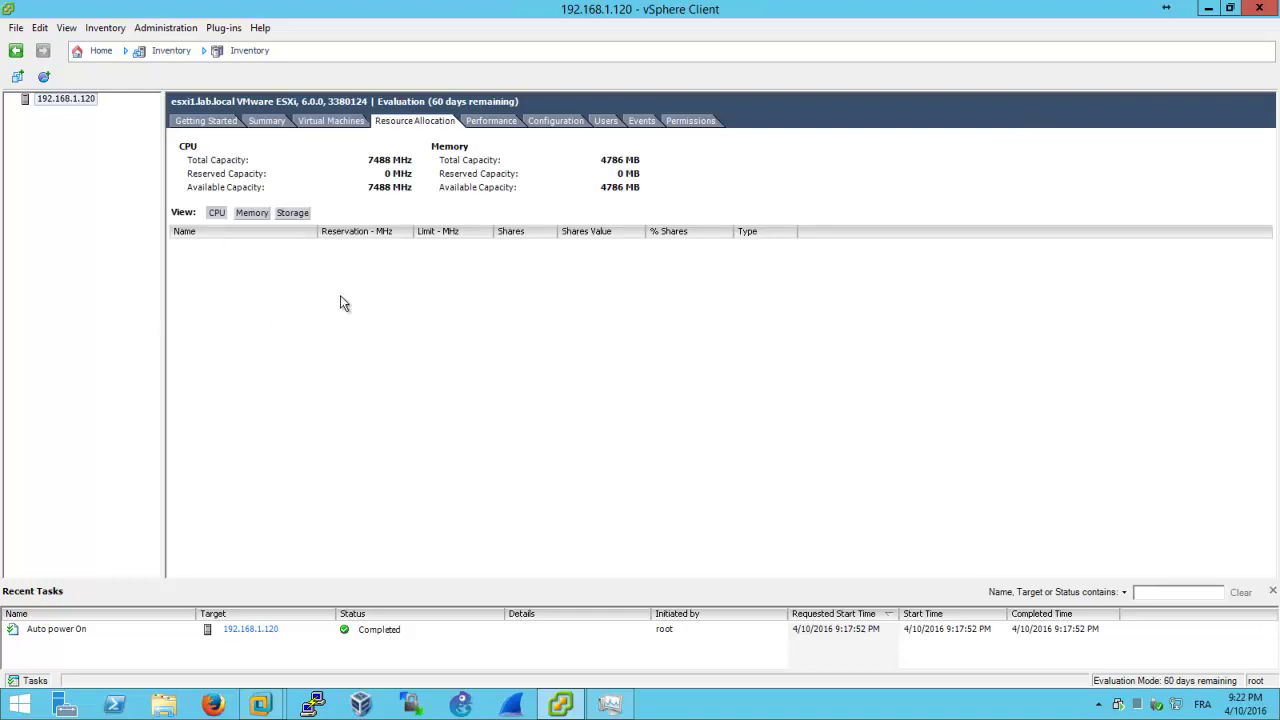
Switch the host's Performance chart among CPU, Disk and Memory, then show Configuration Health Status.
click(489, 121)
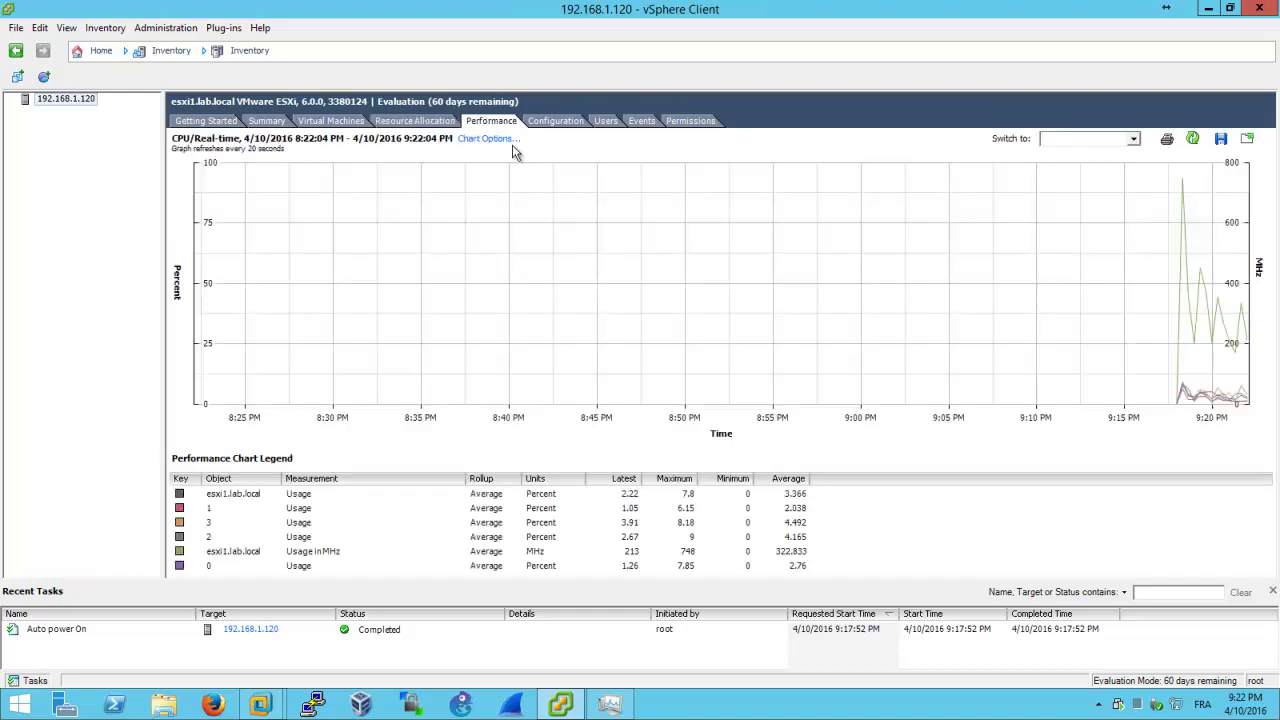
click(1053, 140)
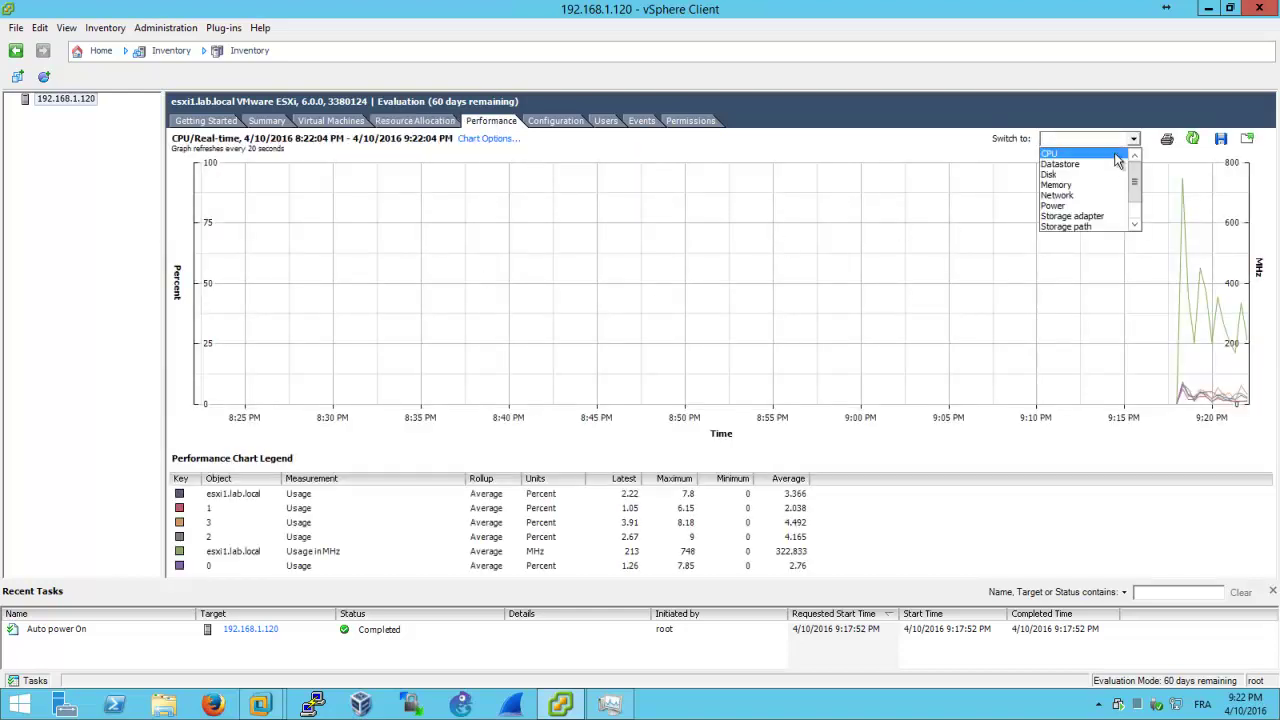
click(1118, 155)
click(1115, 140)
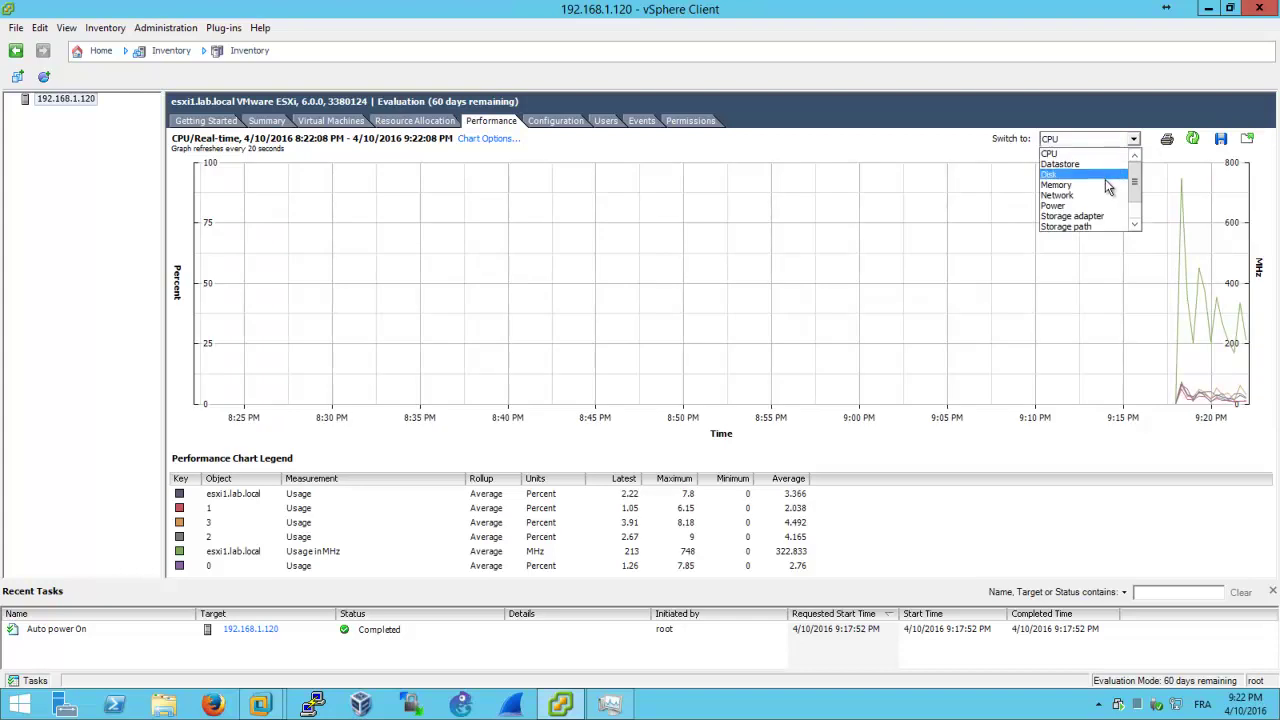
click(1104, 176)
click(1100, 142)
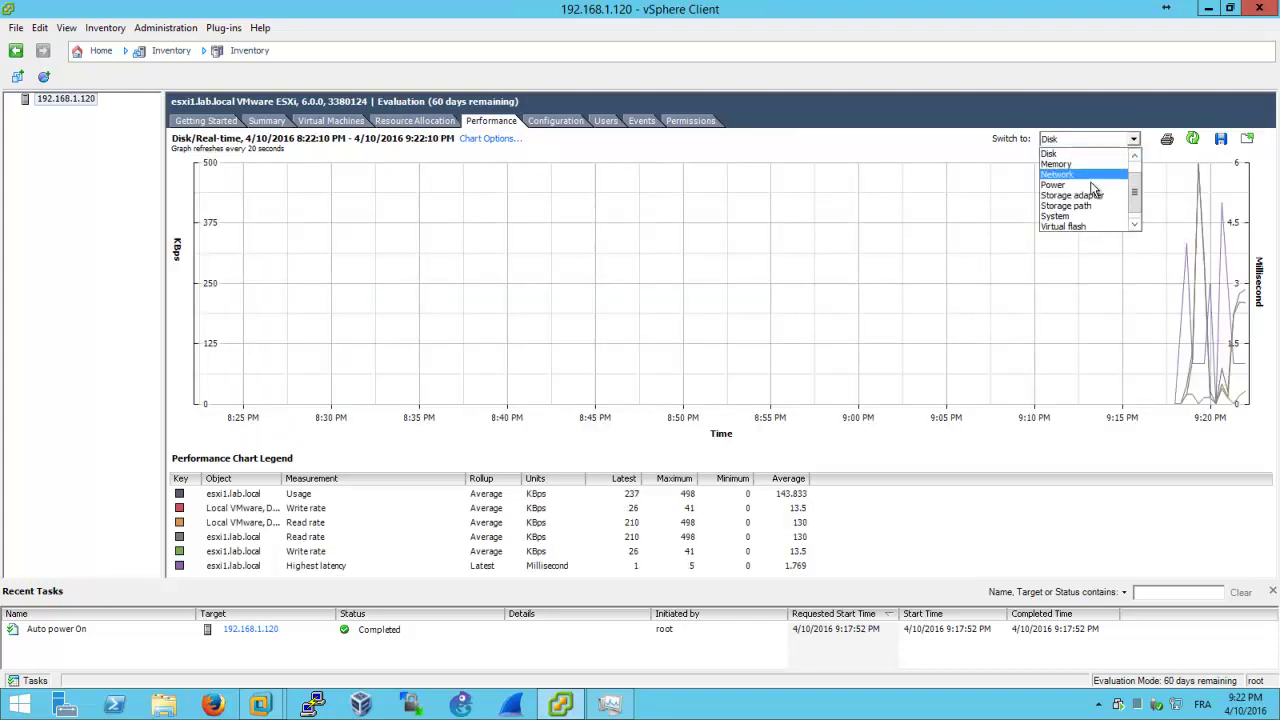
click(1090, 164)
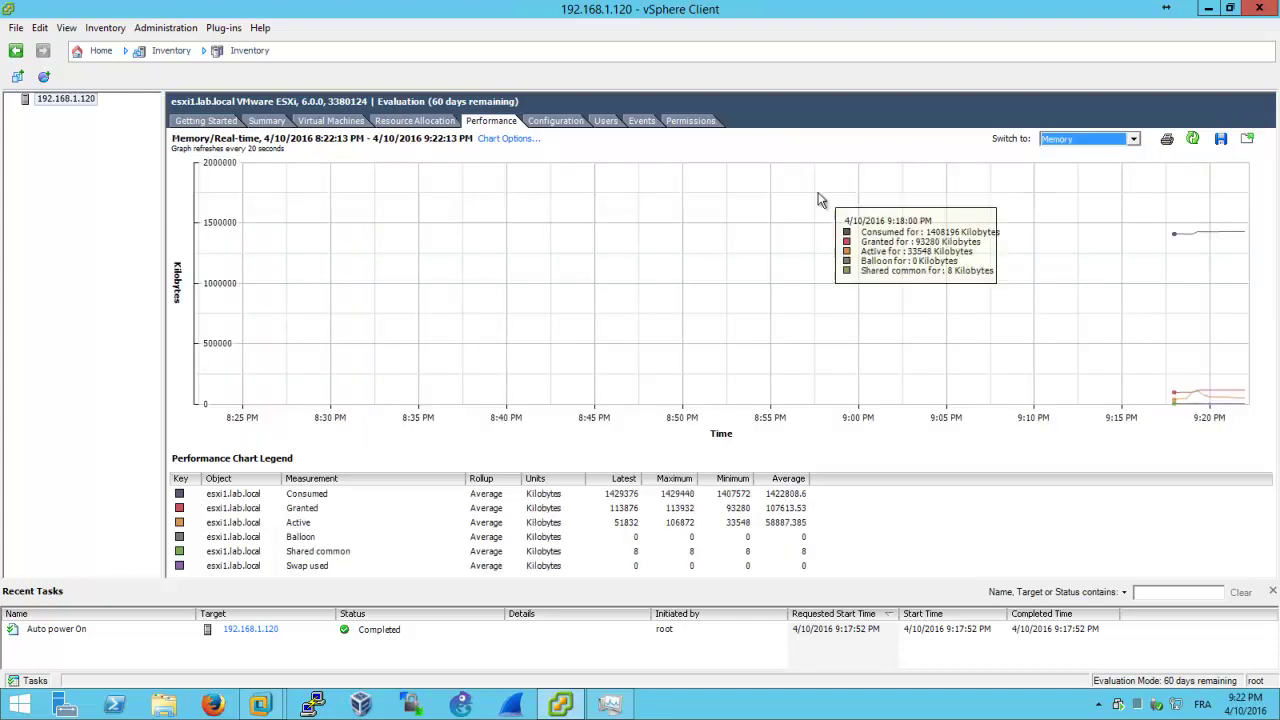
click(541, 124)
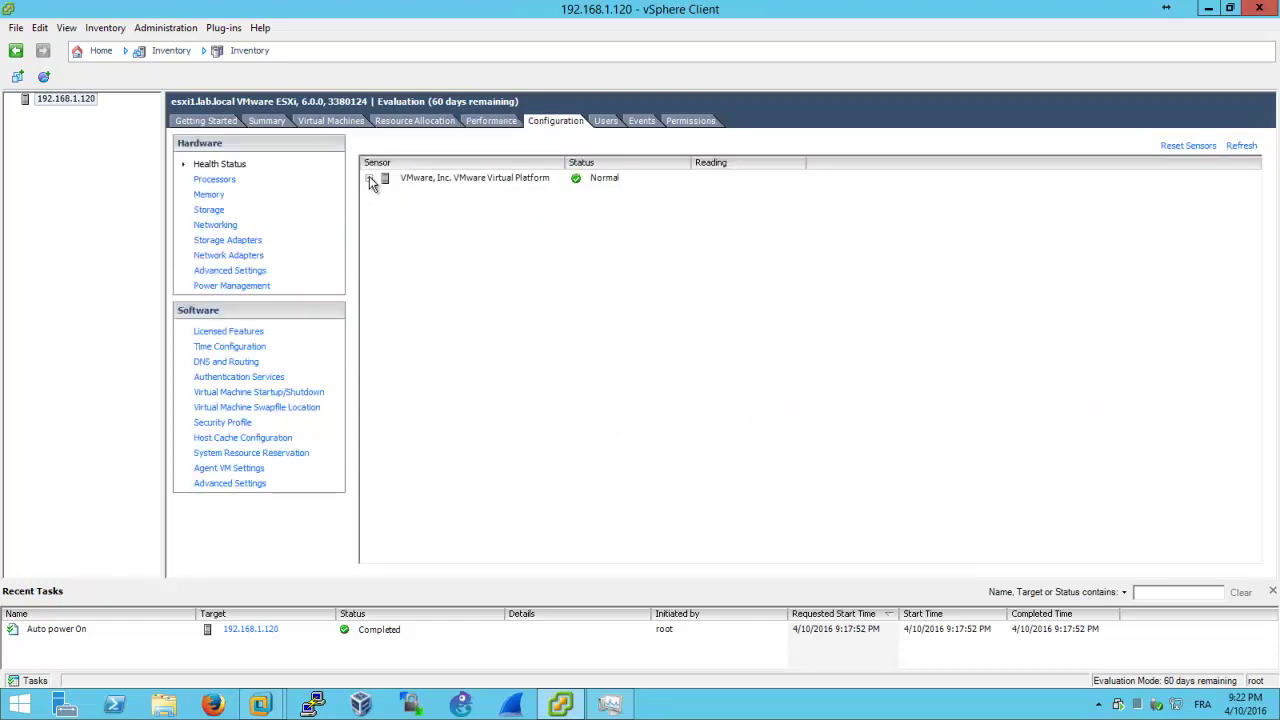
Expand the health sensor groups, then view the host's Processors and Memory details.
click(369, 178)
click(385, 193)
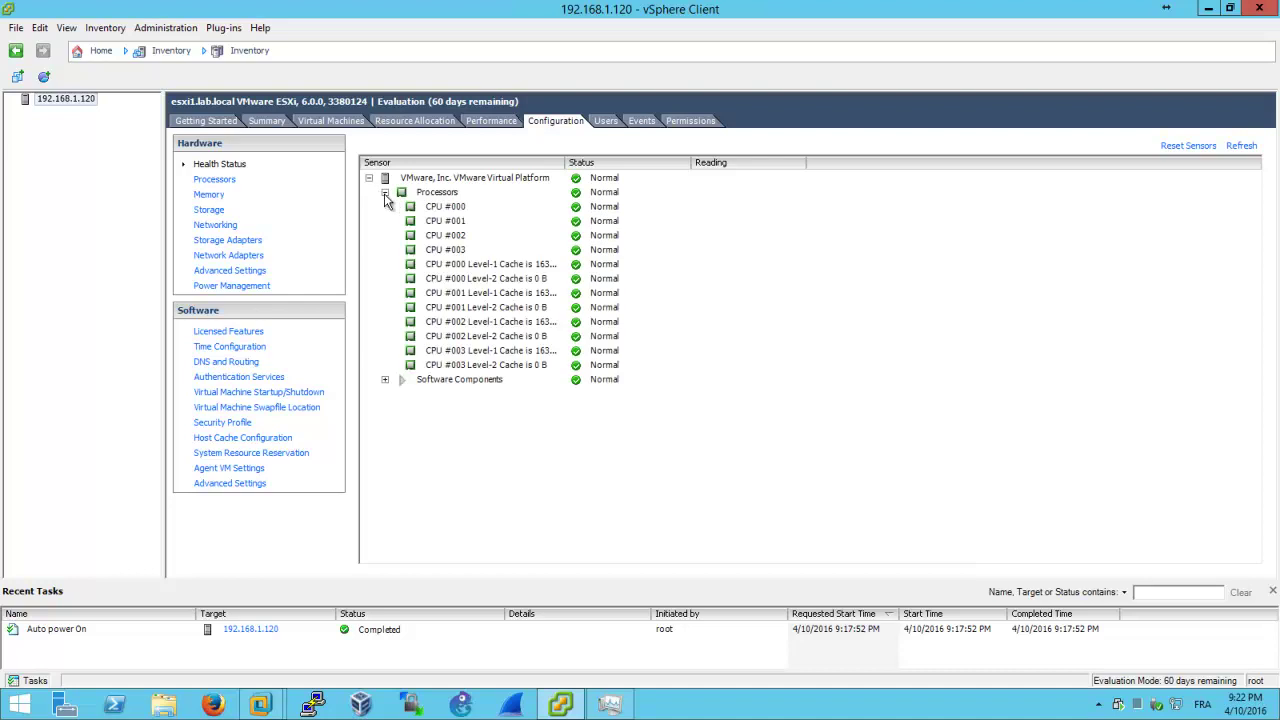
click(385, 193)
click(386, 207)
click(386, 207)
click(214, 180)
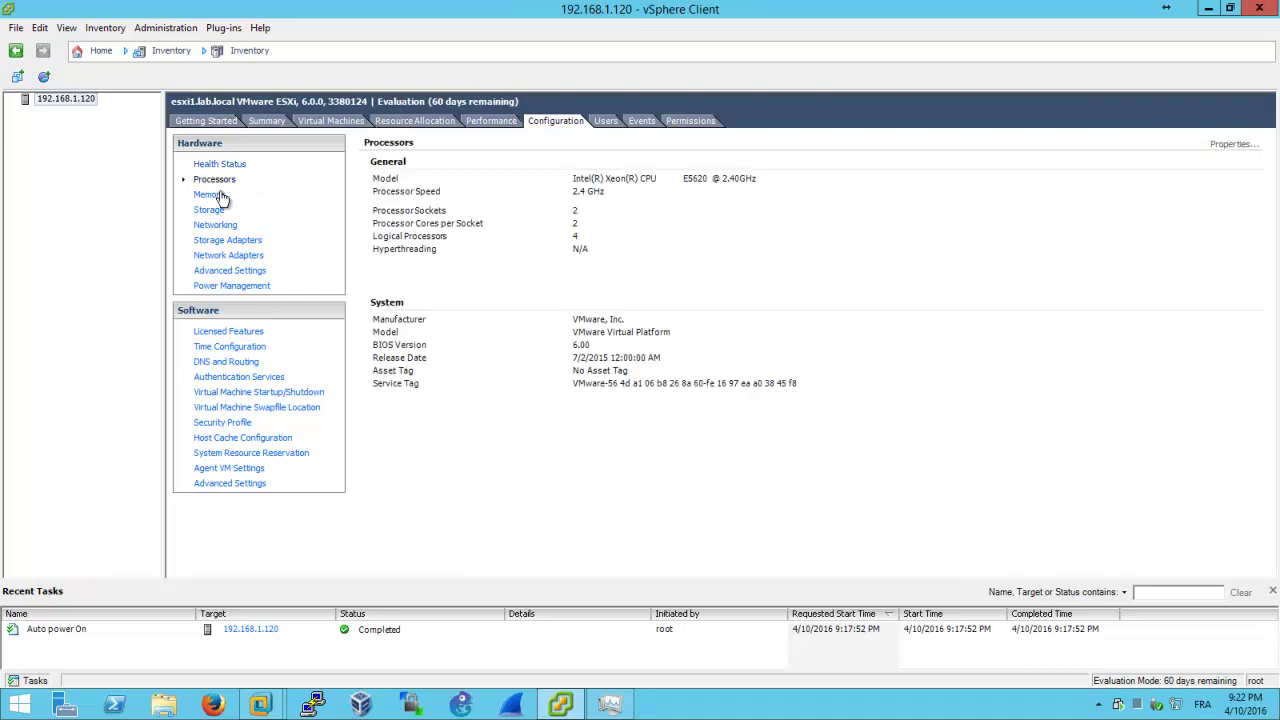
click(212, 196)
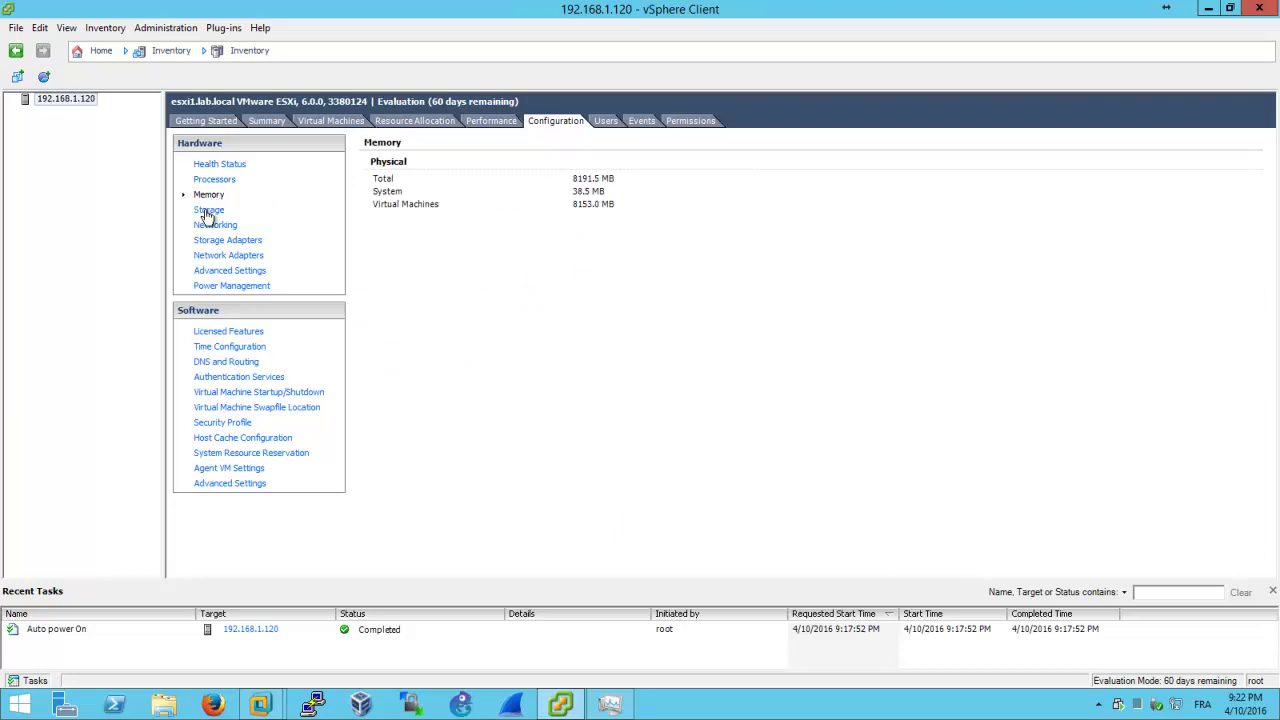
Show the host's Storage, select datastore1 to see its details, and browse its files.
click(208, 211)
click(516, 195)
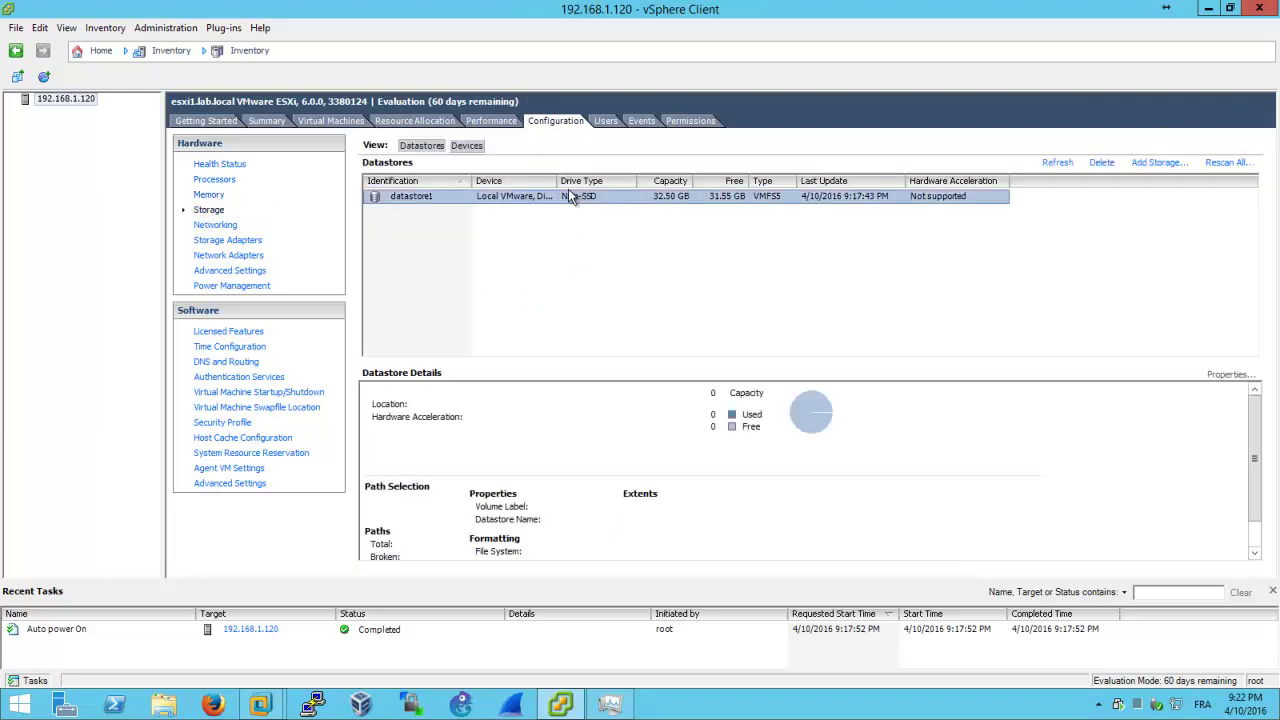
drag(558, 183, 666, 183)
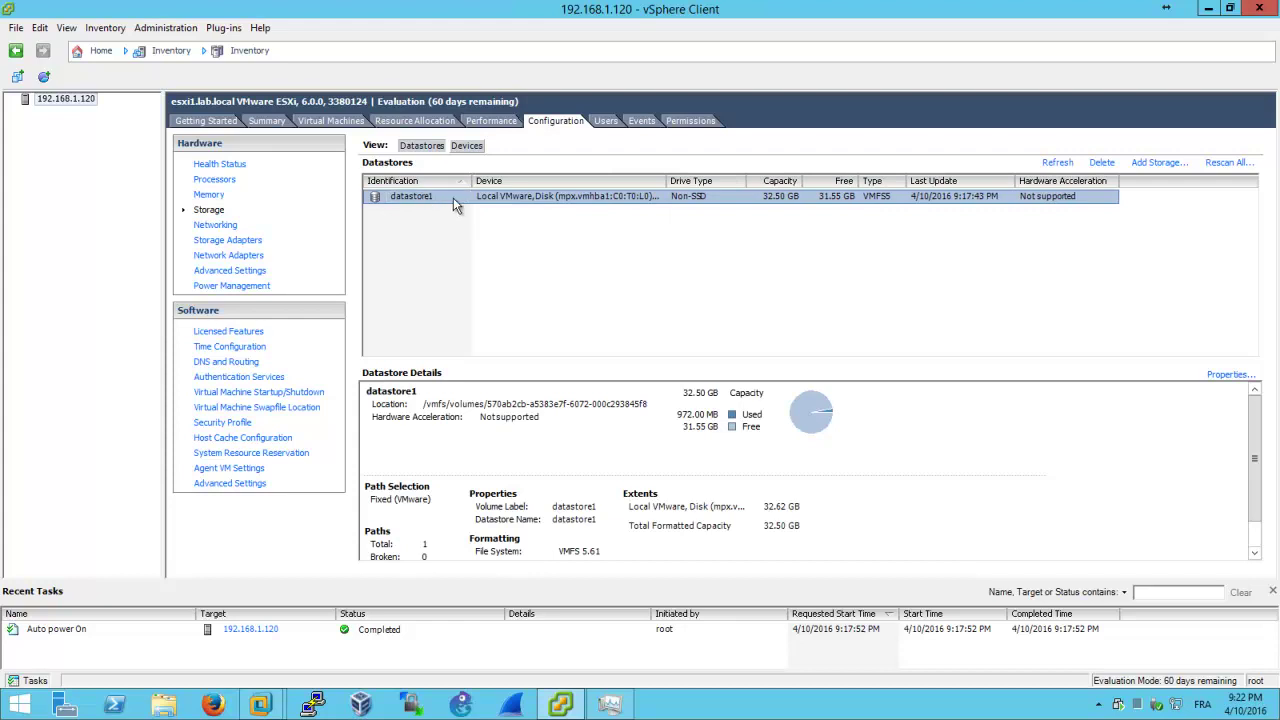
click(395, 212)
right_click(404, 196)
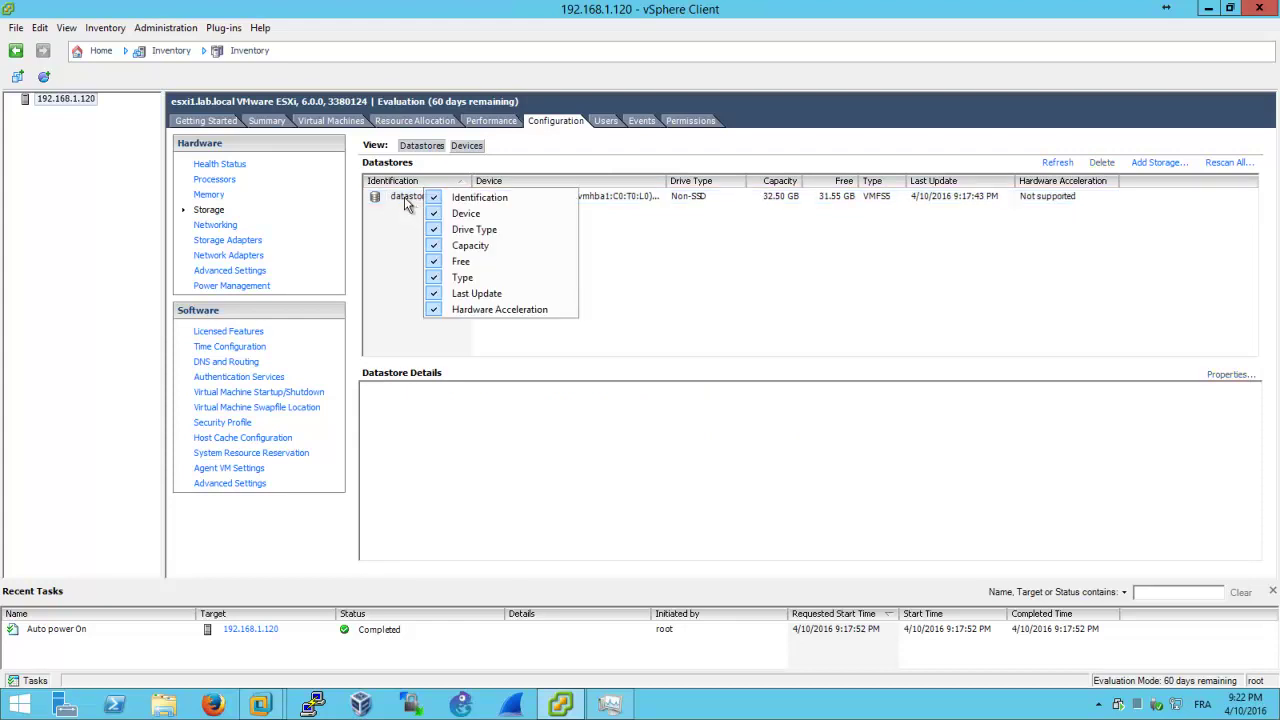
click(404, 197)
right_click(404, 197)
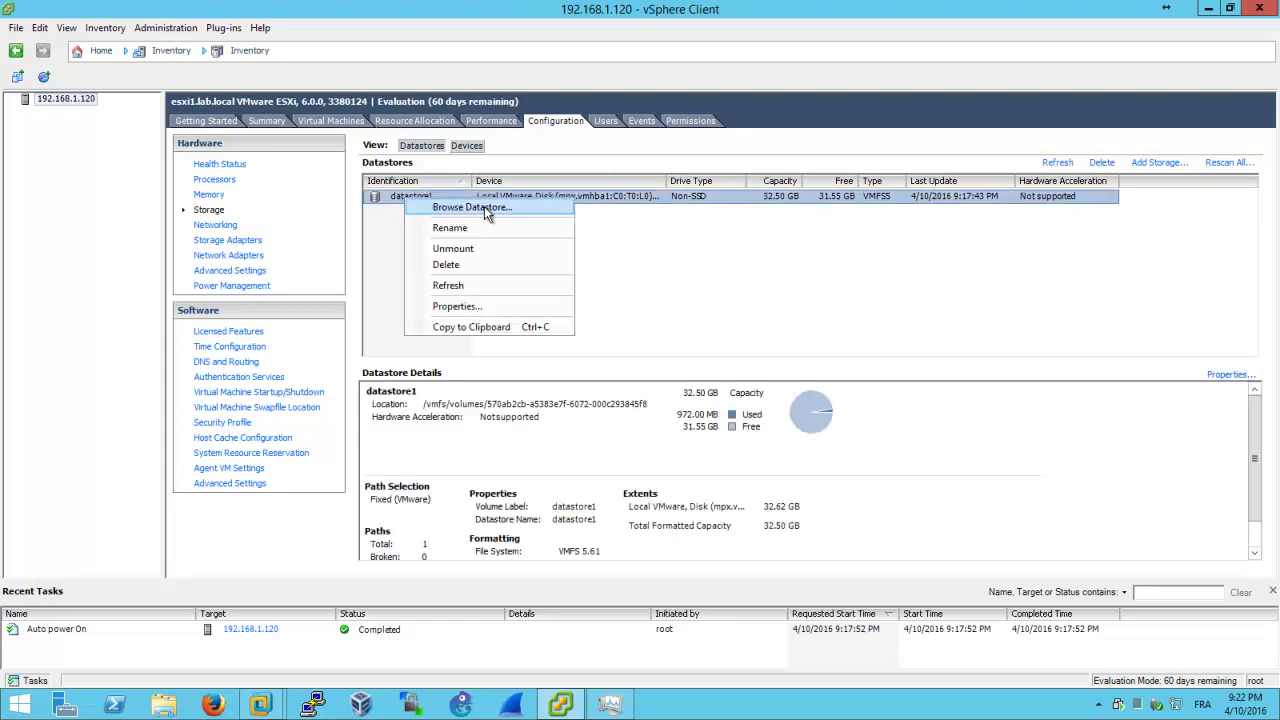
click(485, 207)
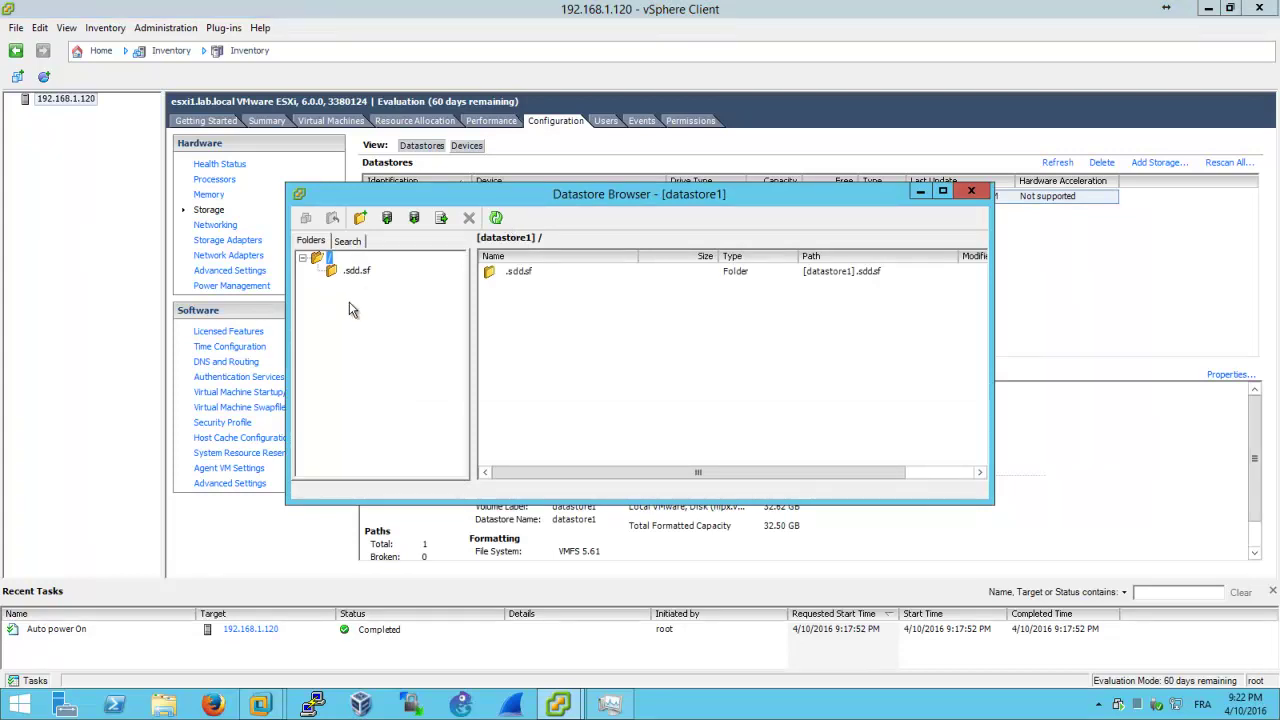
click(971, 192)
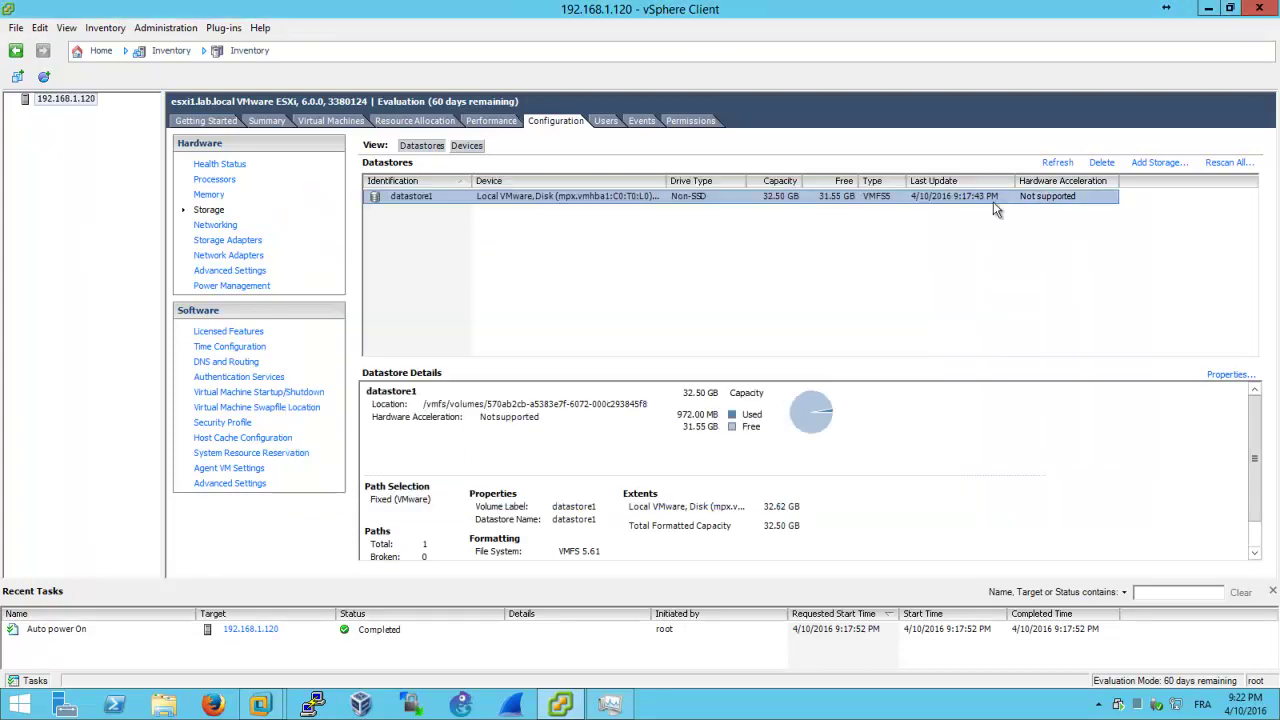
Start Add Storage, cancel it, and leave the remote session for the local desktop.
click(1151, 166)
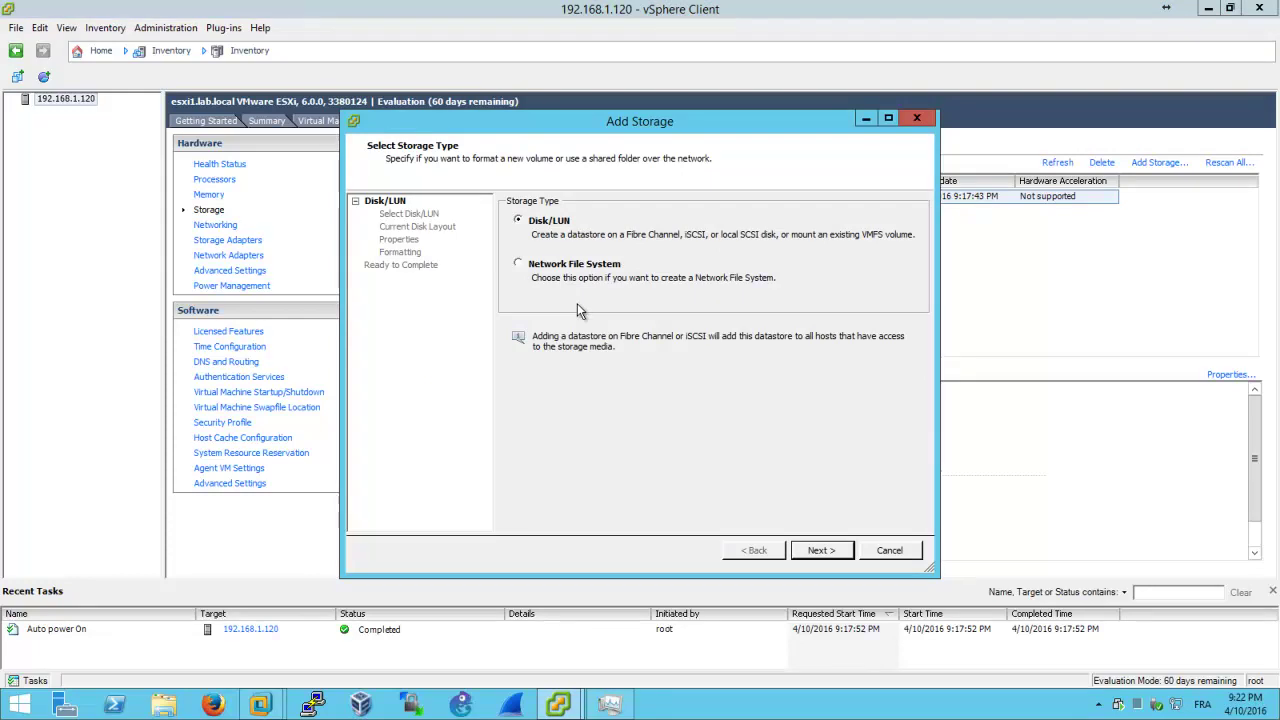
click(895, 550)
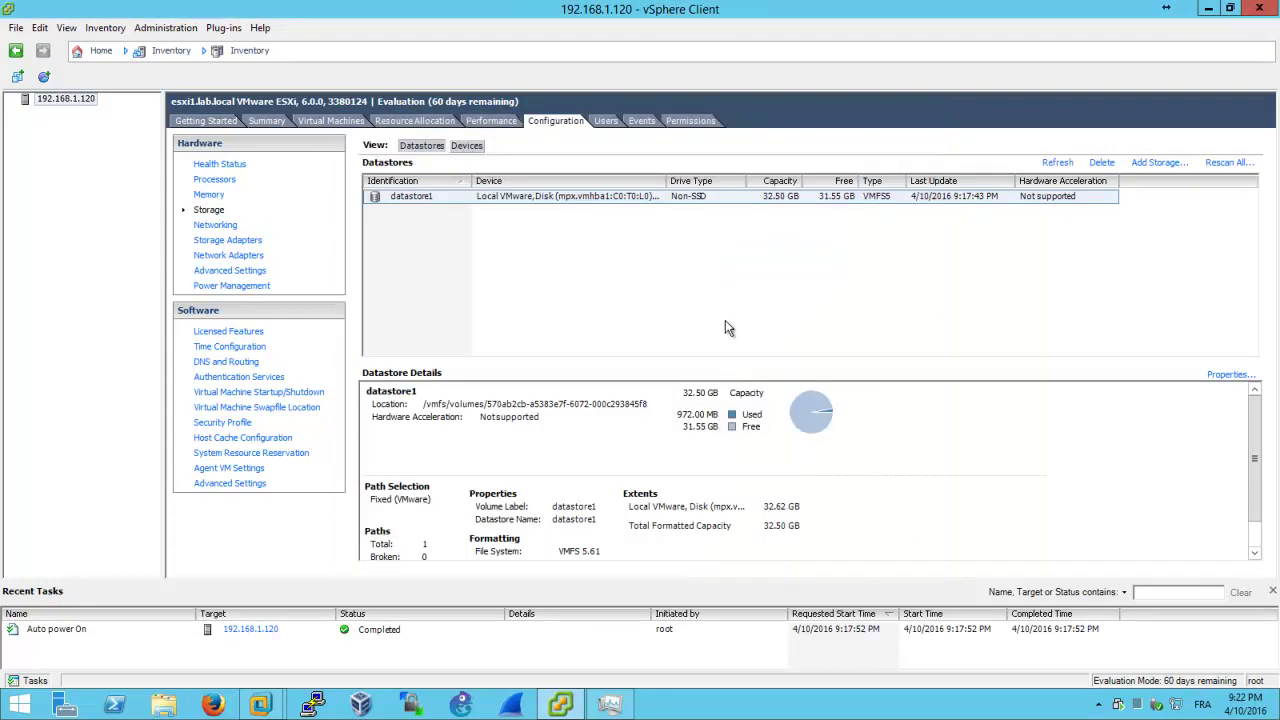
click(790, 10)
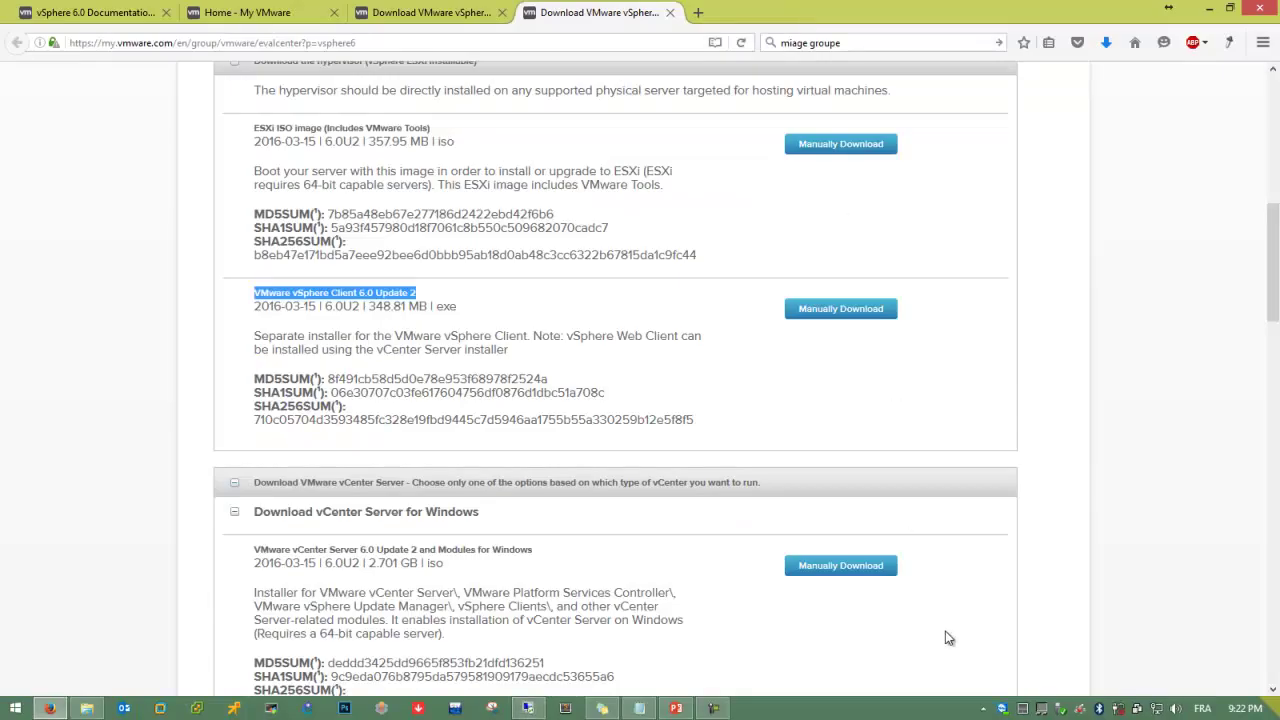
Leave the VMware download page and switch back to the remote vSphere Client session.
click(716, 709)
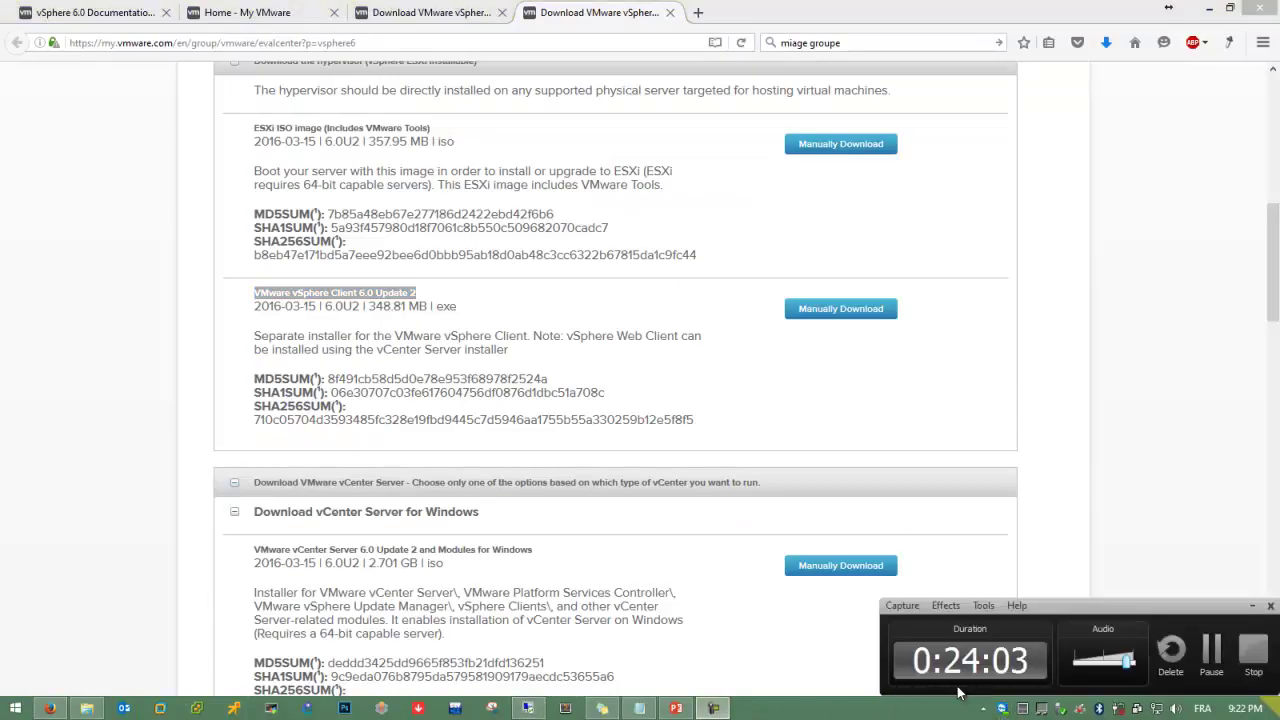
click(1161, 443)
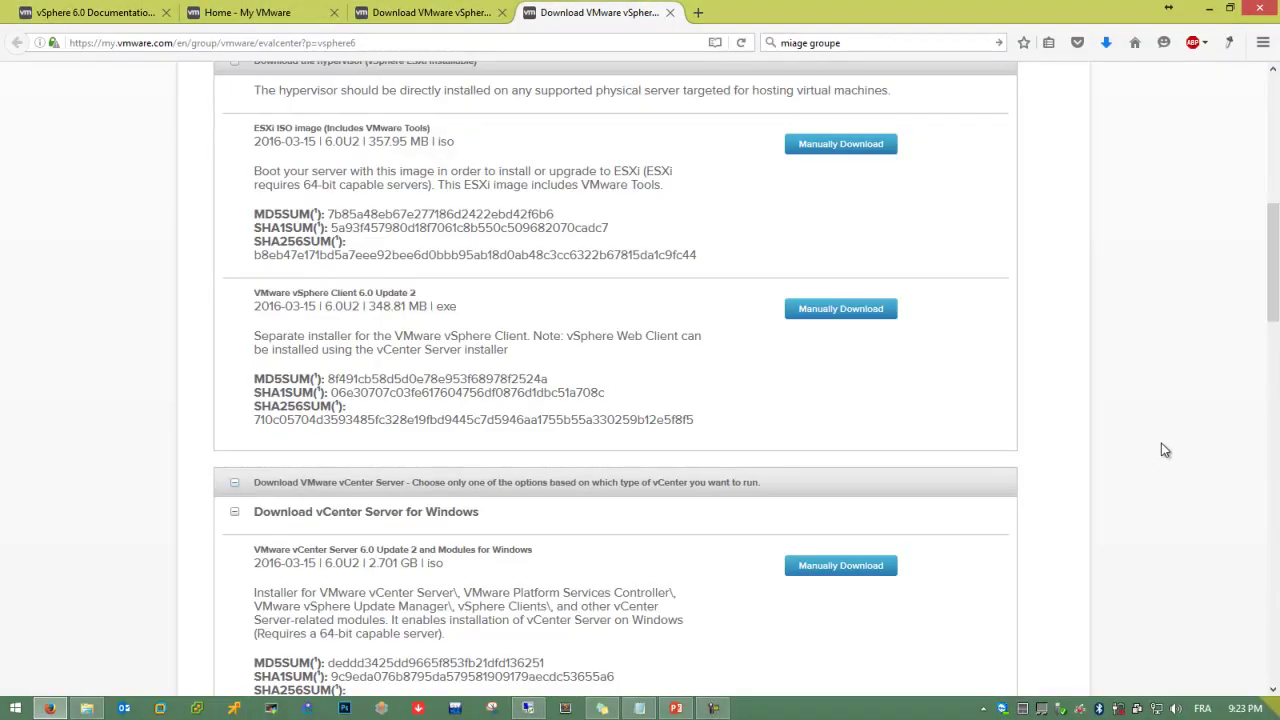
click(528, 708)
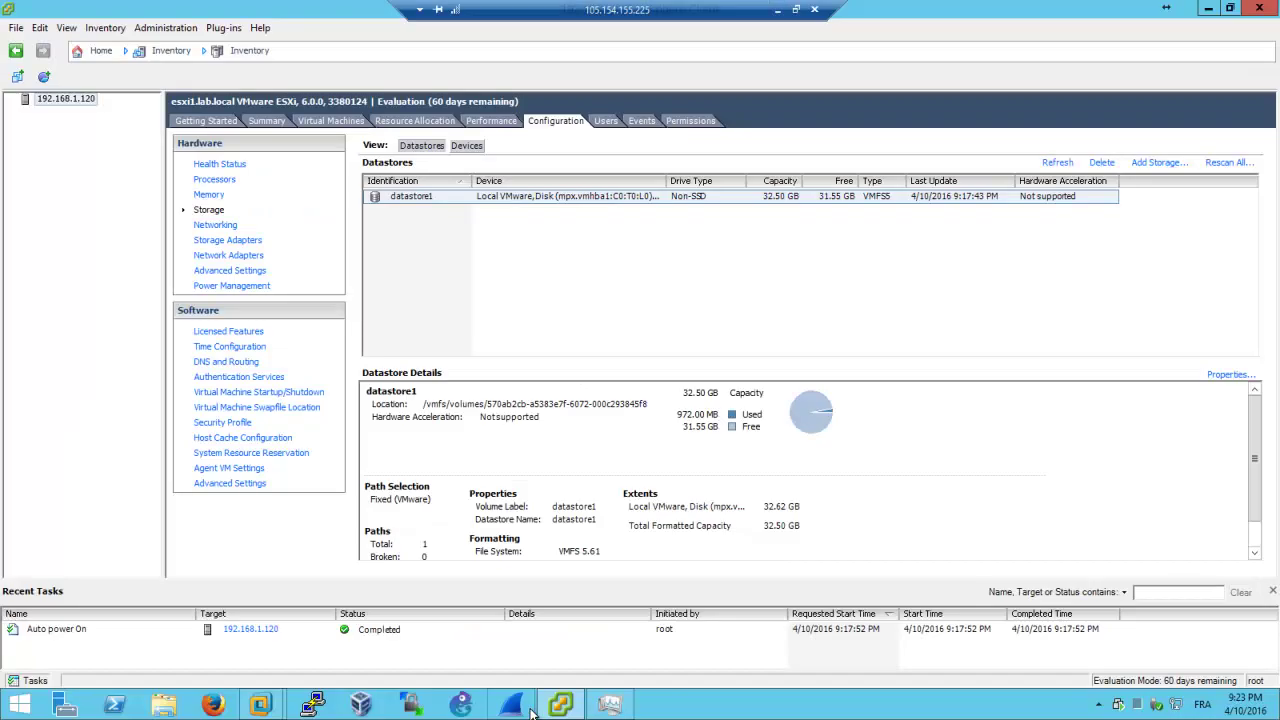
Inspect datastore1's Properties and extent devices, then show the host's Networking with vSwitch0.
right_click(420, 197)
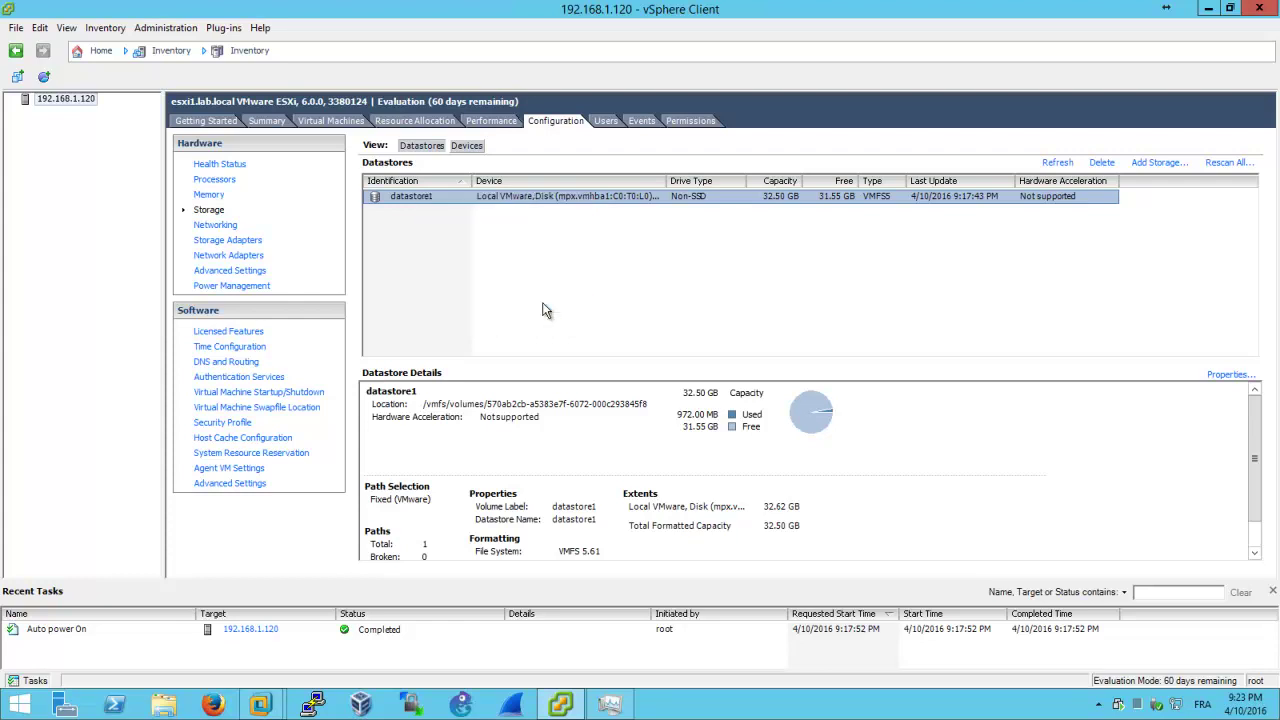
click(519, 302)
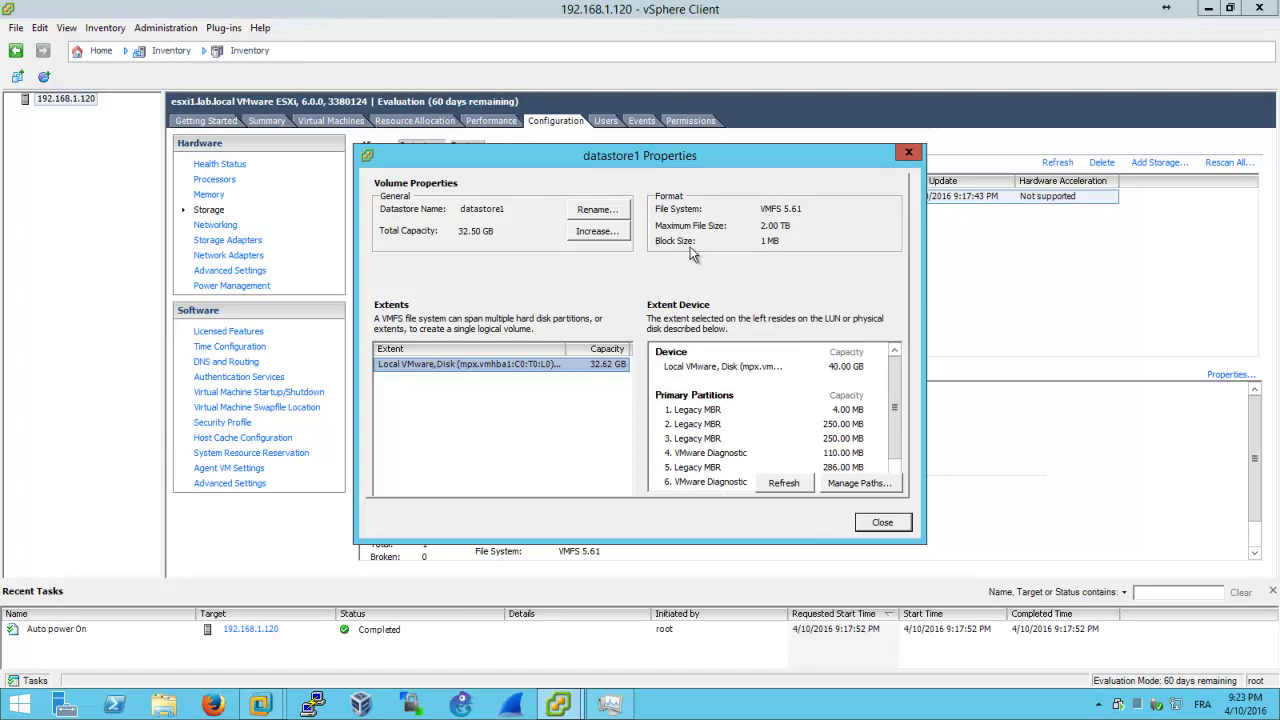
scroll(838, 380, down, 1)
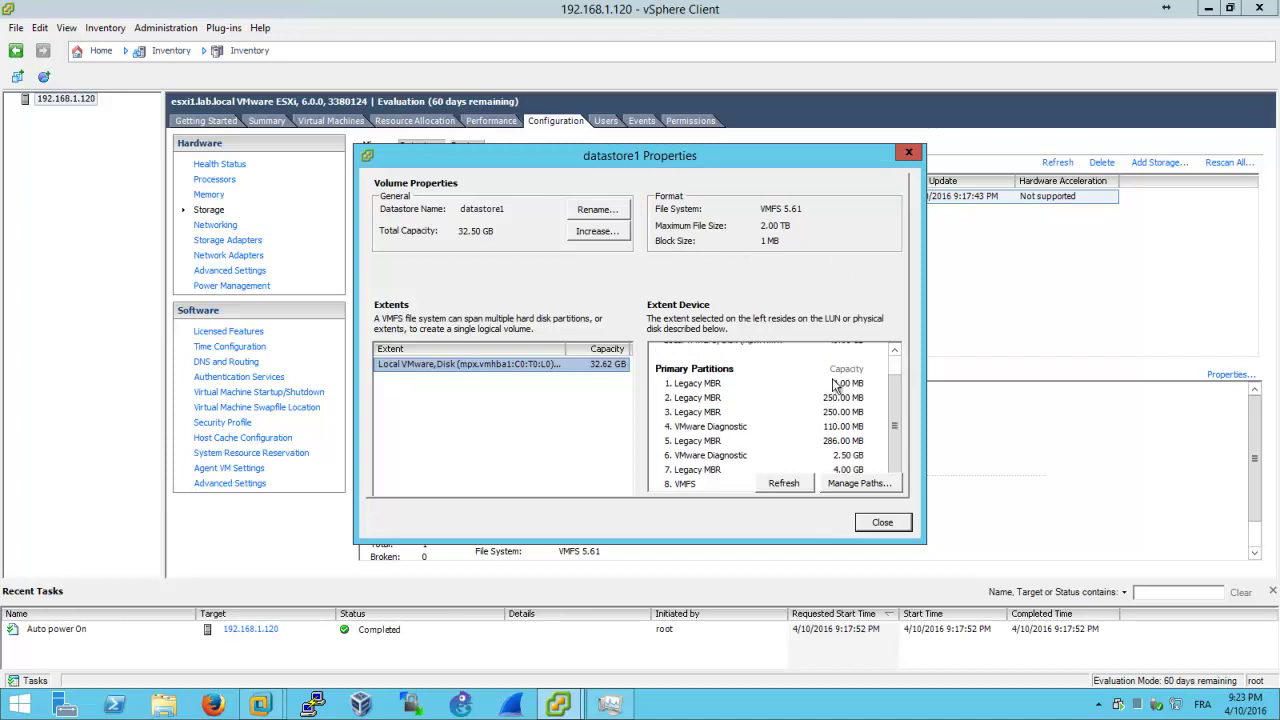
click(882, 522)
click(214, 226)
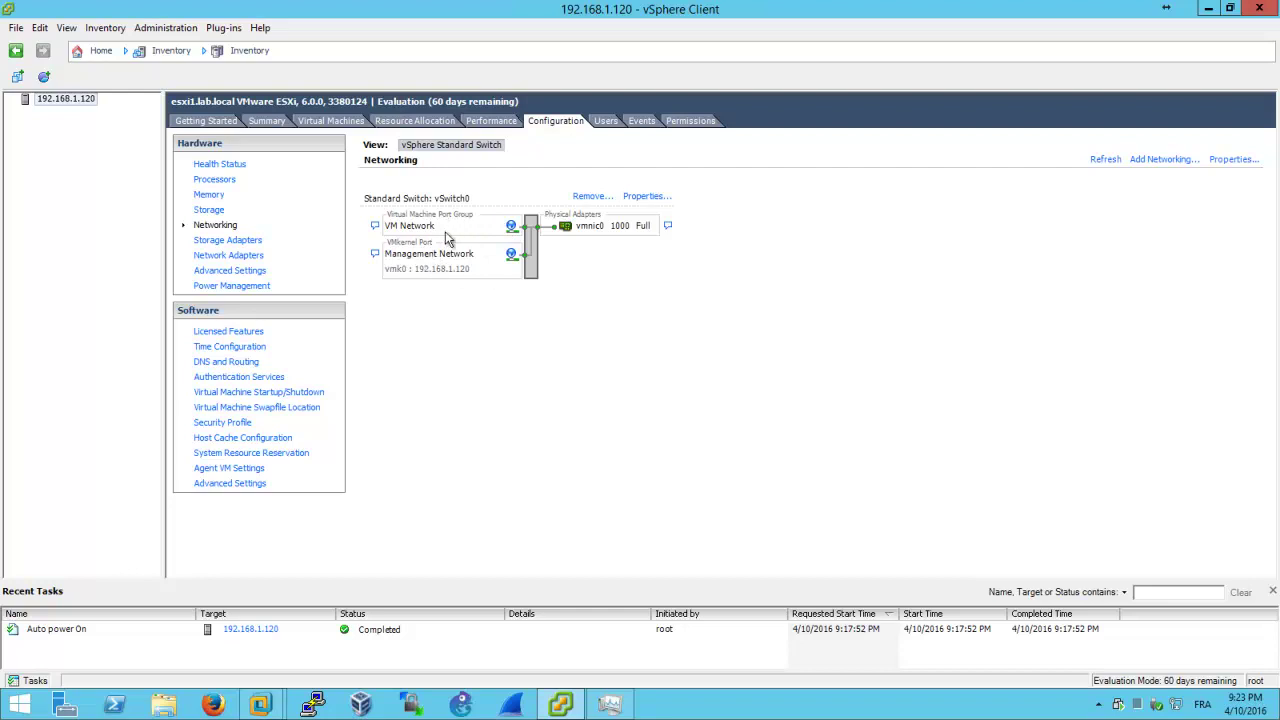
Review Storage Adapters, Network Adapters, Advanced Settings, Power Management and Licensed Features, expiring 6/9/2016.
click(246, 241)
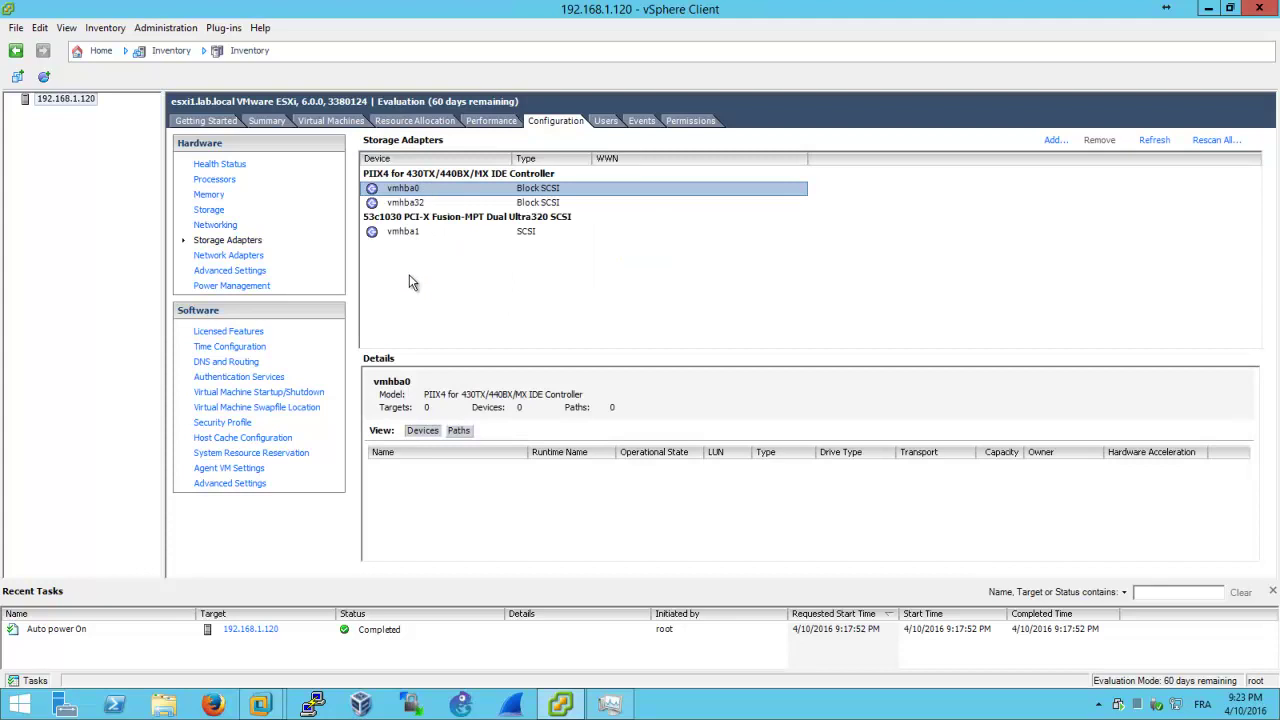
click(245, 258)
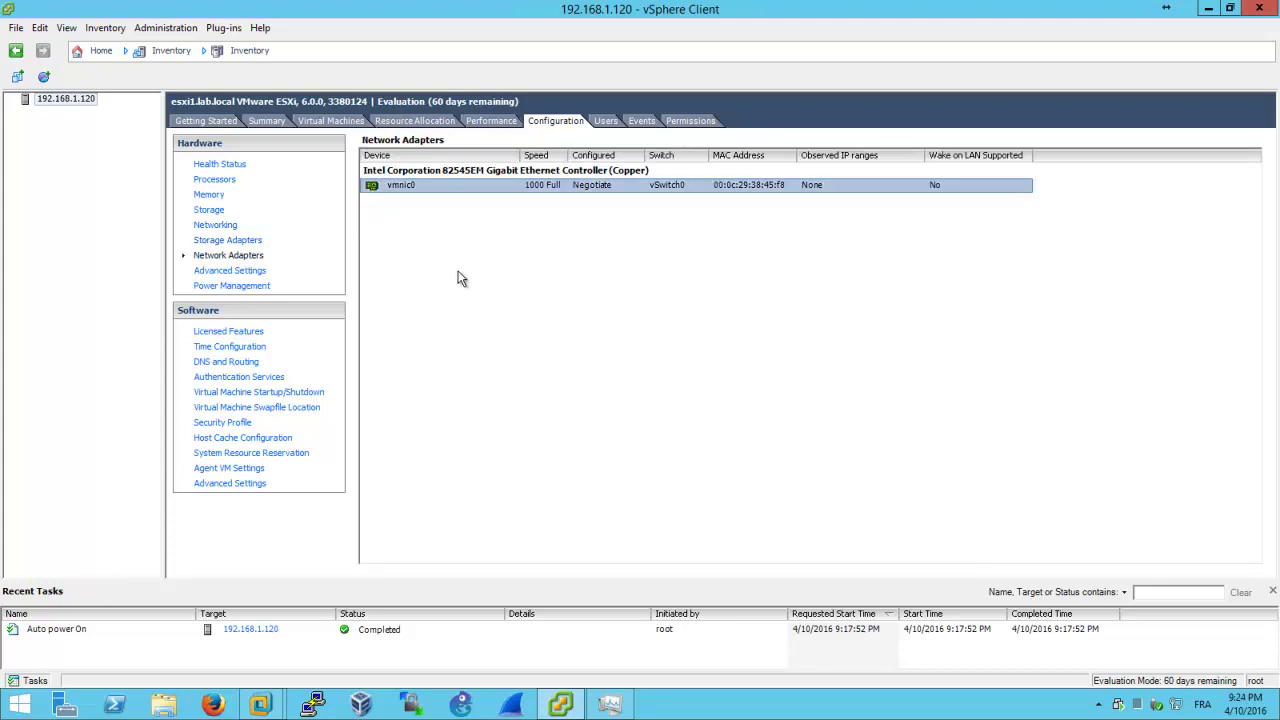
click(240, 271)
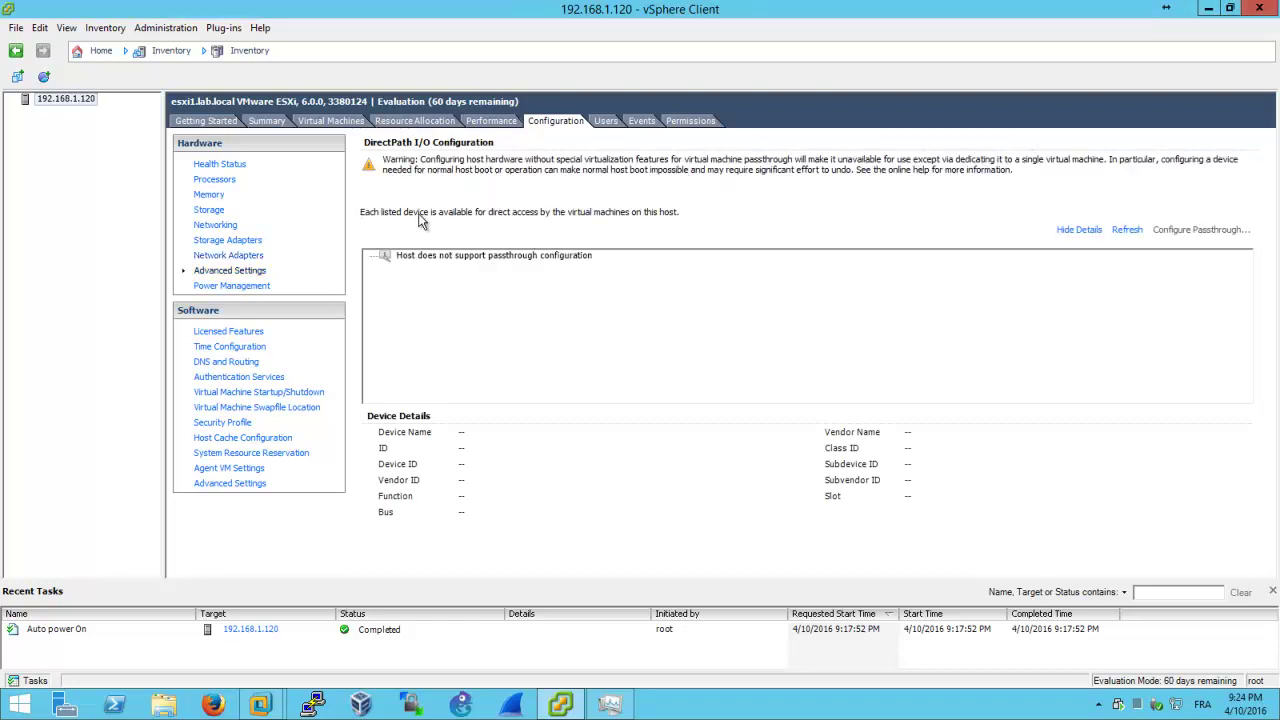
click(232, 286)
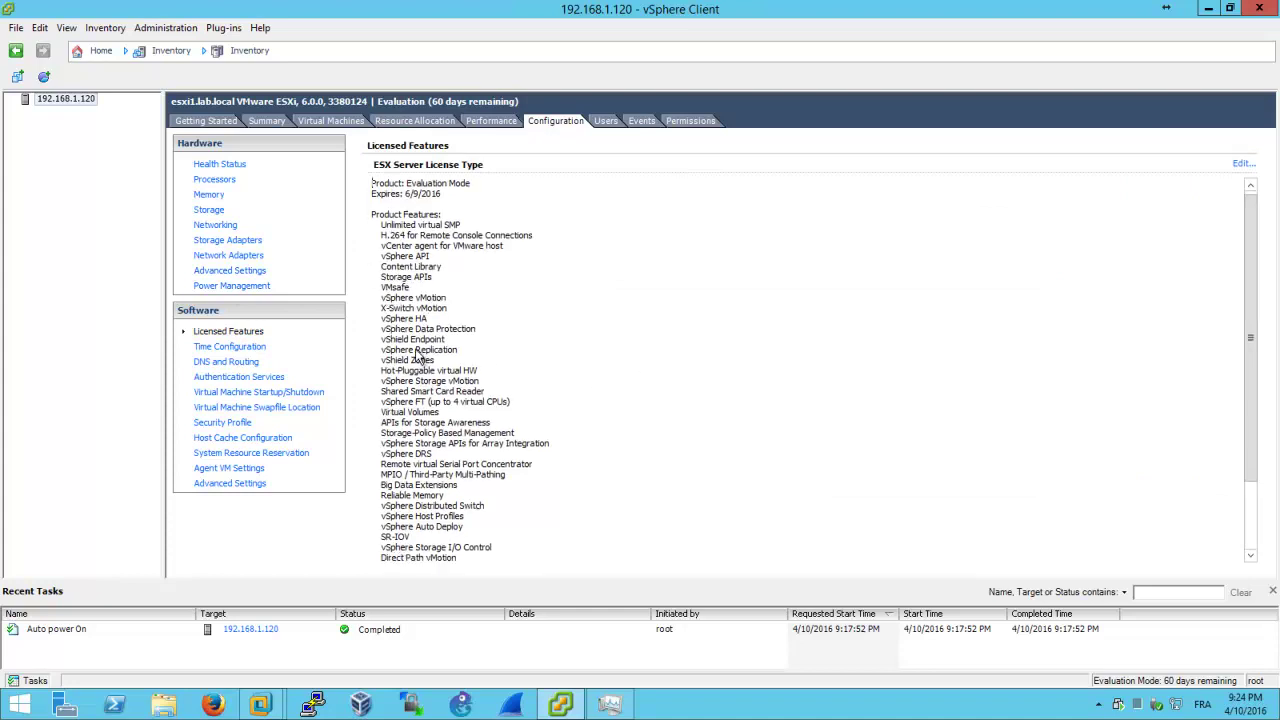
drag(408, 297, 442, 427)
click(443, 425)
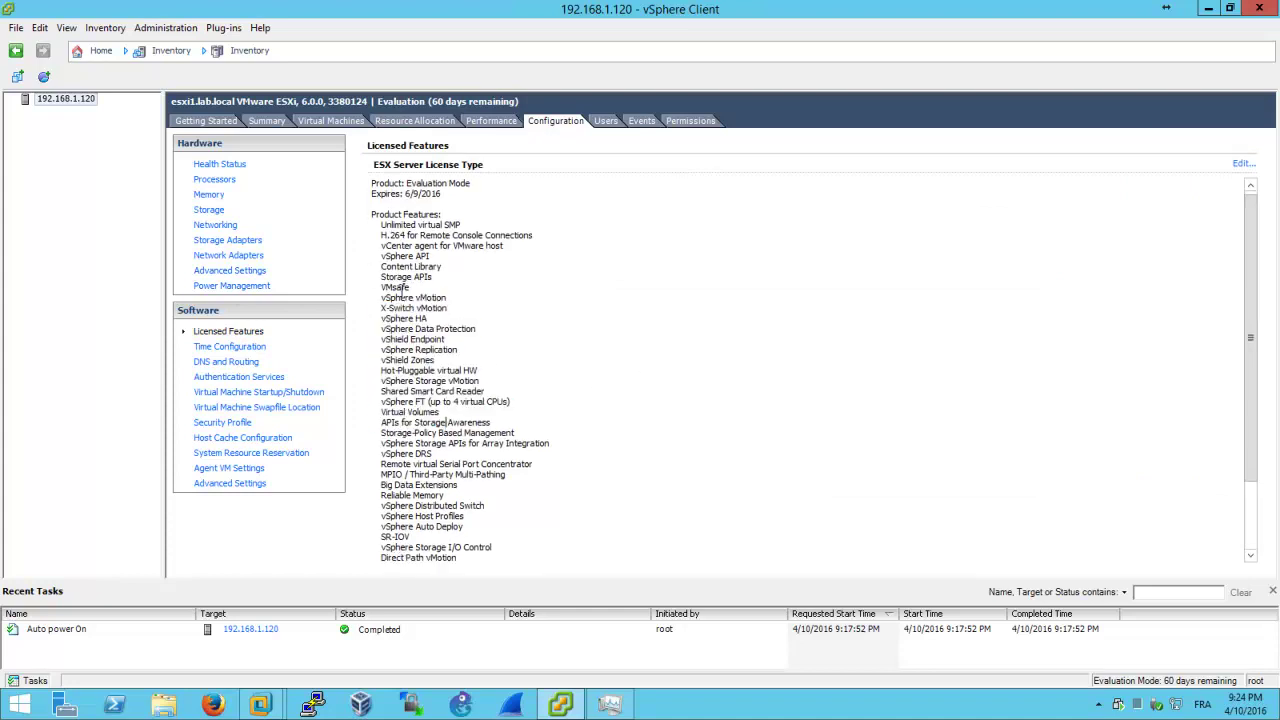
drag(384, 308, 438, 412)
drag(380, 225, 454, 391)
click(454, 391)
drag(437, 195, 404, 189)
View Time Configuration, DNS and Routing, Authentication Services, VM Startup/Shutdown, then list Users sorted by user name.
click(252, 348)
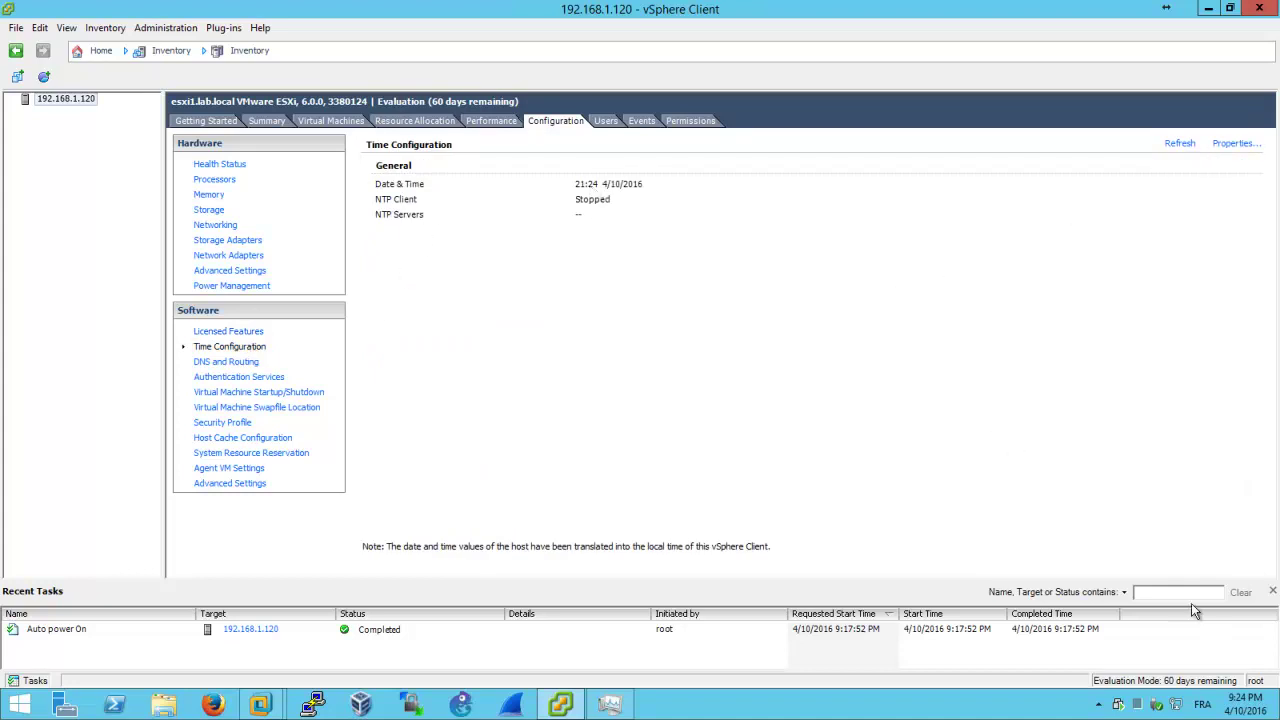
click(238, 372)
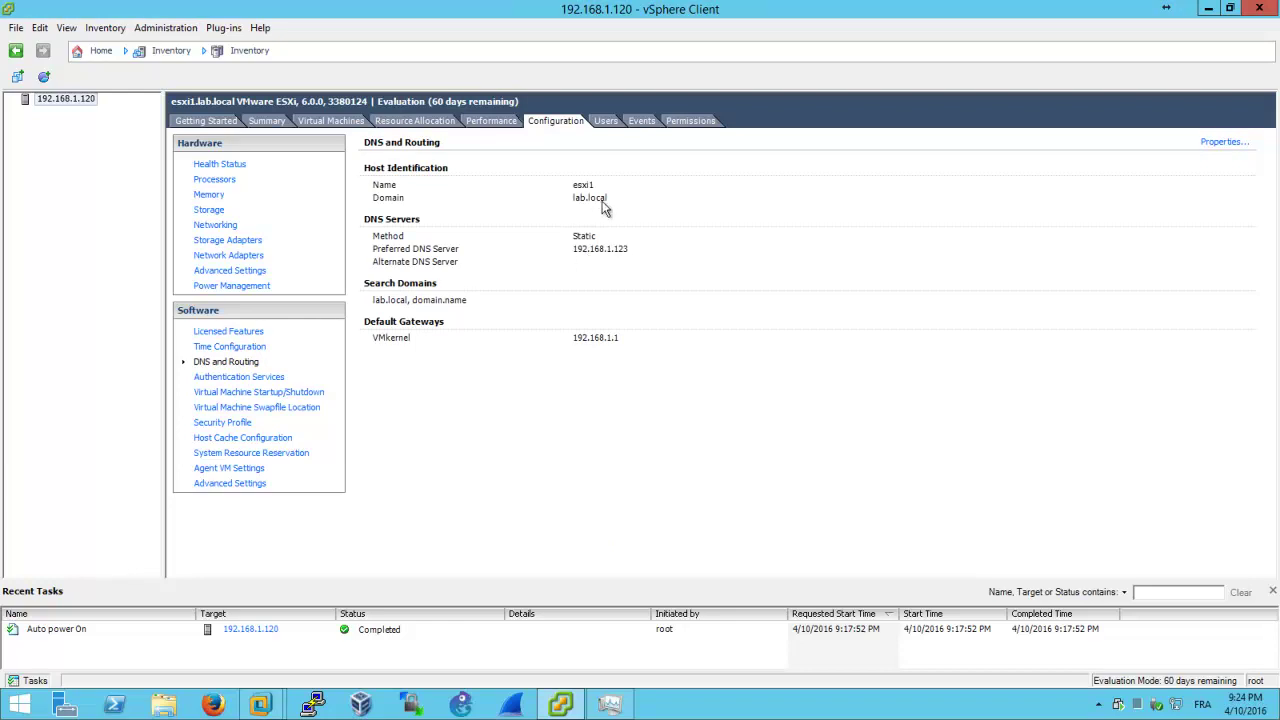
click(245, 378)
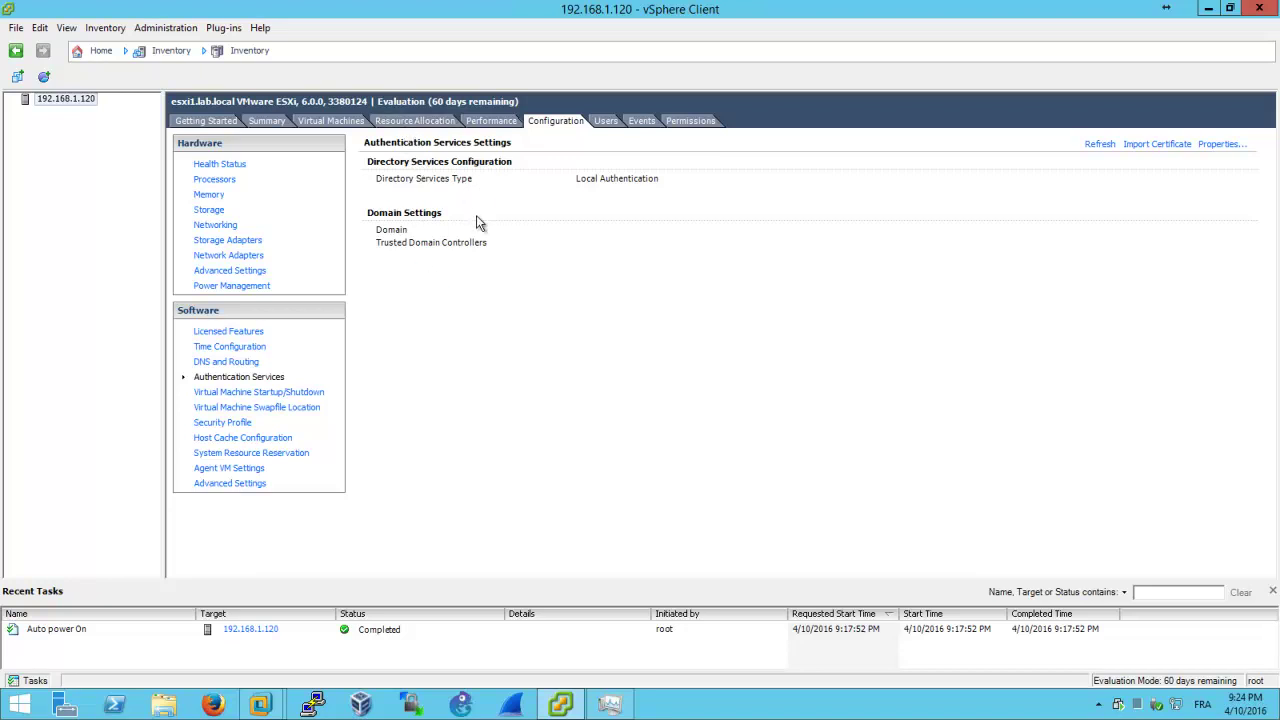
click(301, 394)
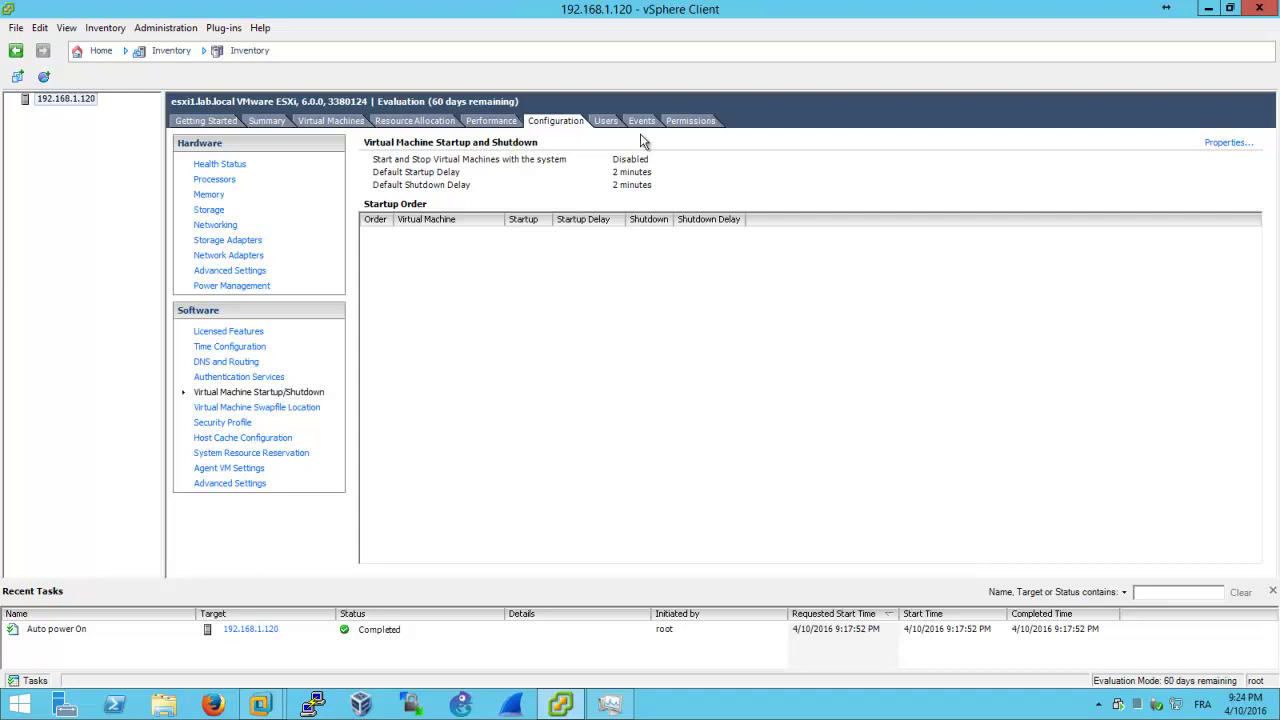
click(606, 121)
click(217, 139)
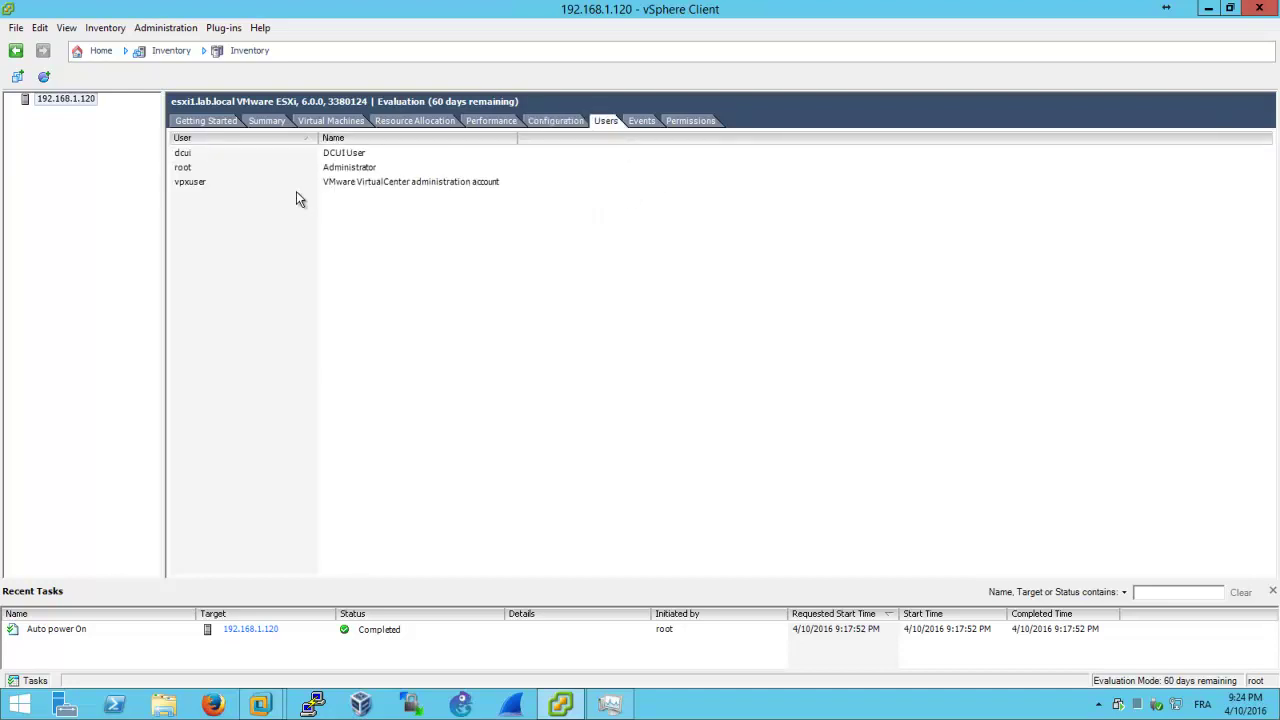
Look over the host's users, events and permissions, cancelling a new local user.
click(234, 139)
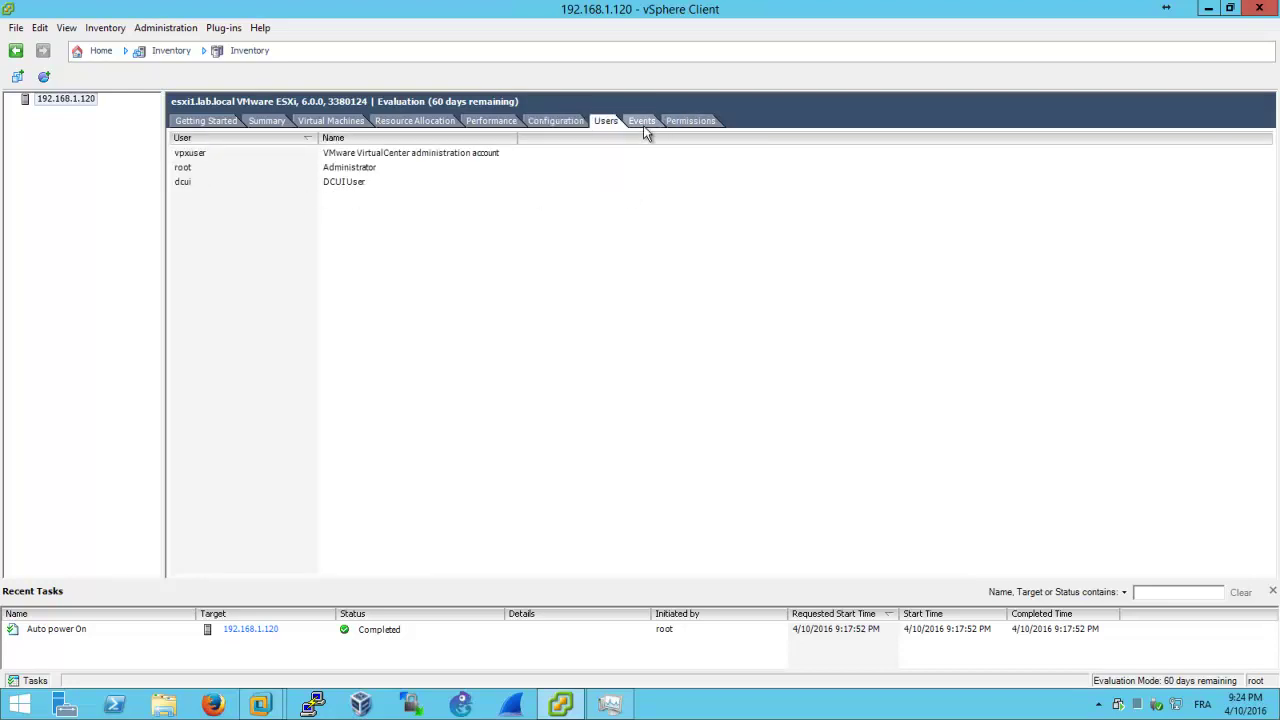
click(644, 122)
click(606, 121)
right_click(522, 246)
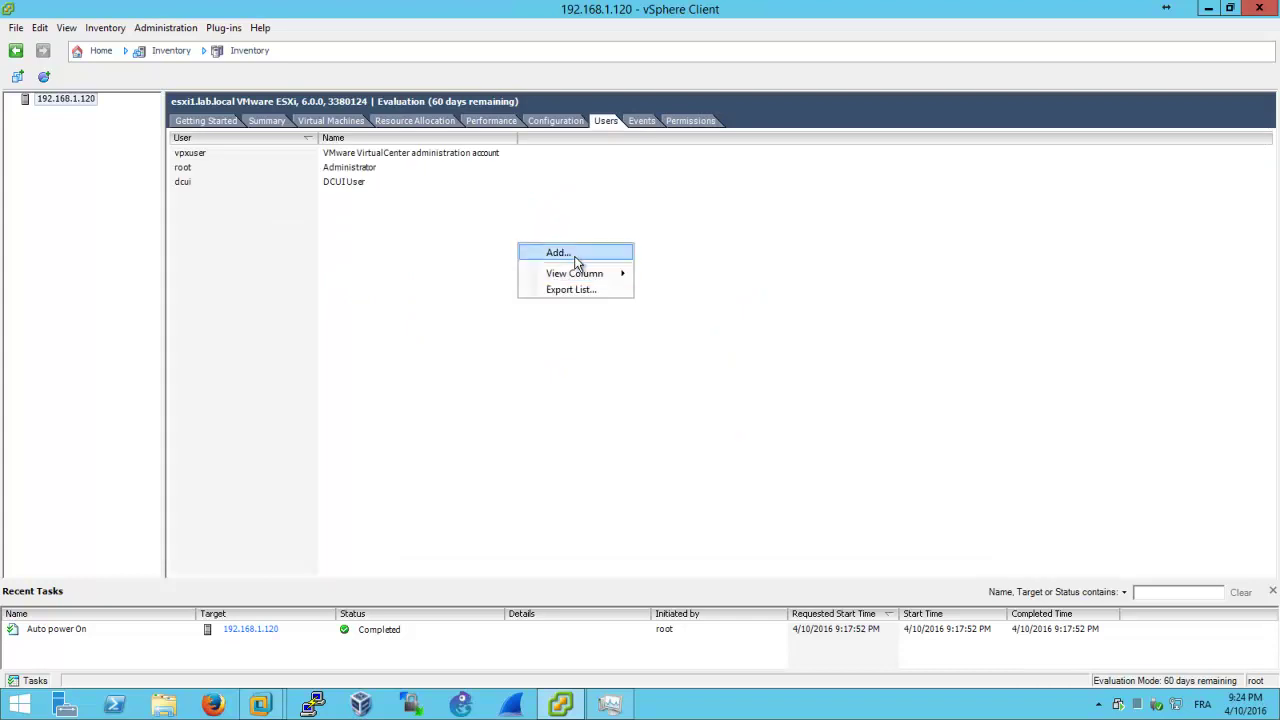
click(566, 256)
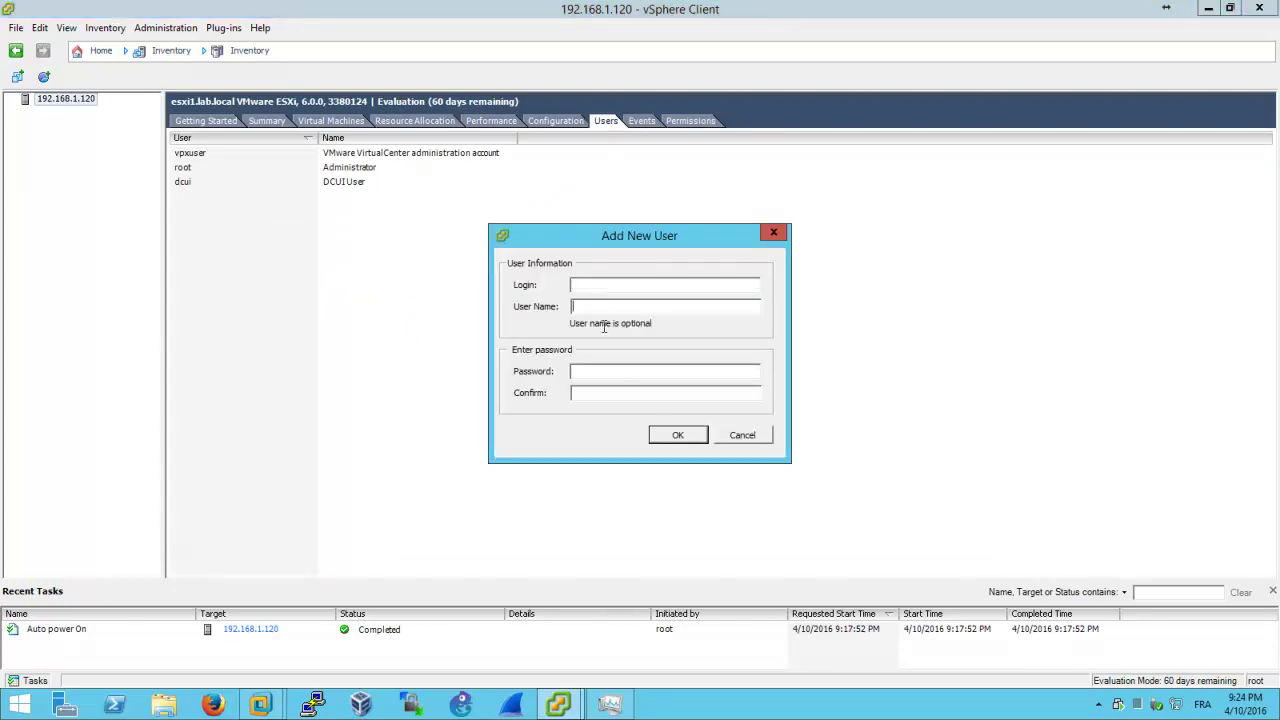
click(742, 435)
click(645, 122)
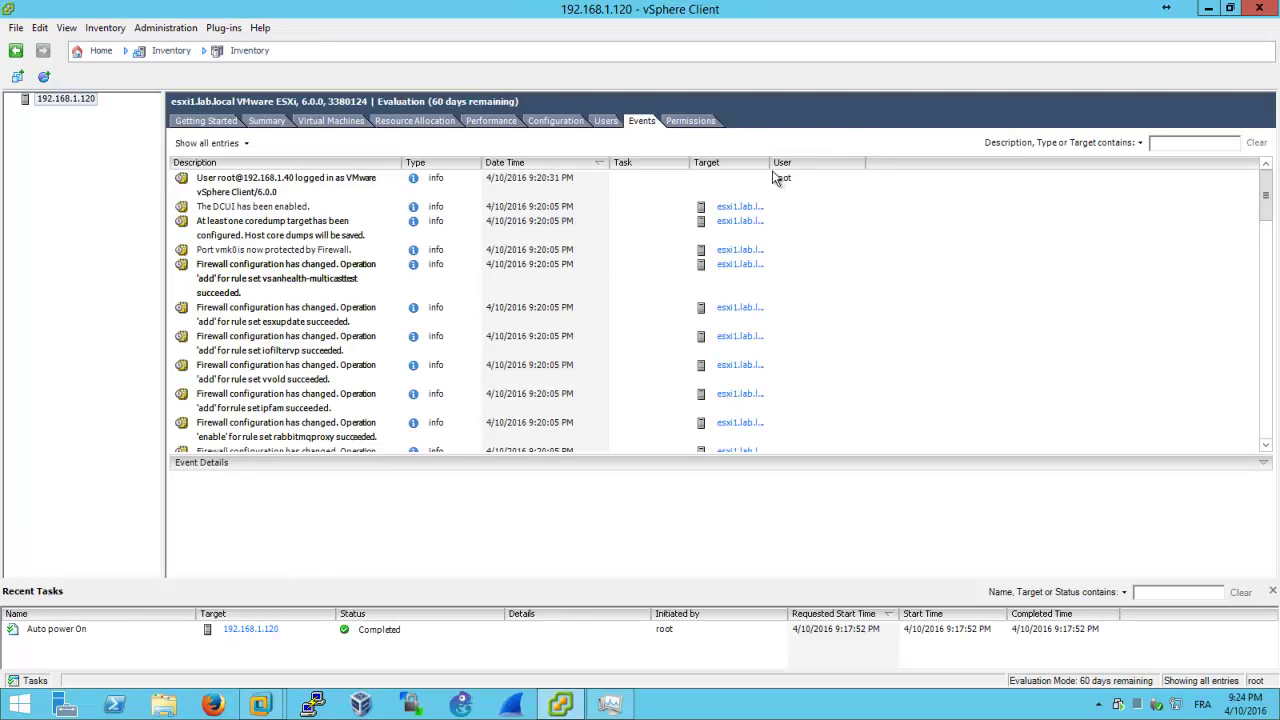
drag(771, 162, 866, 162)
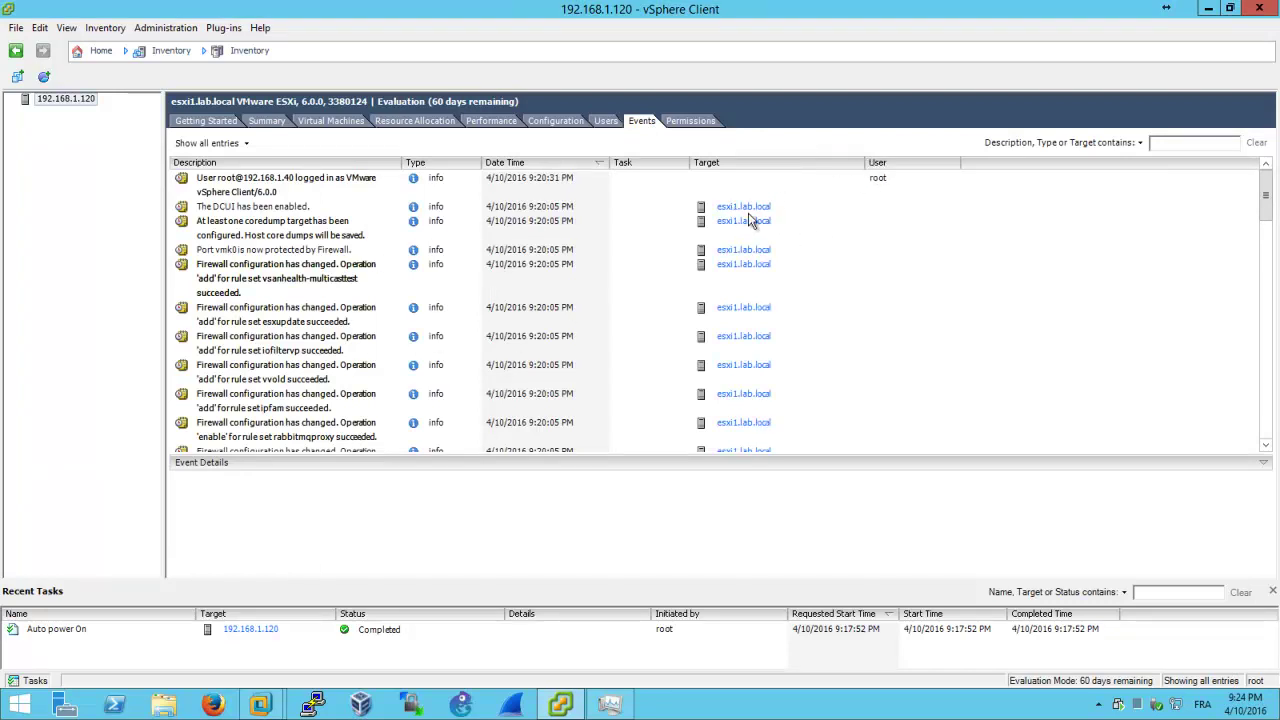
click(690, 121)
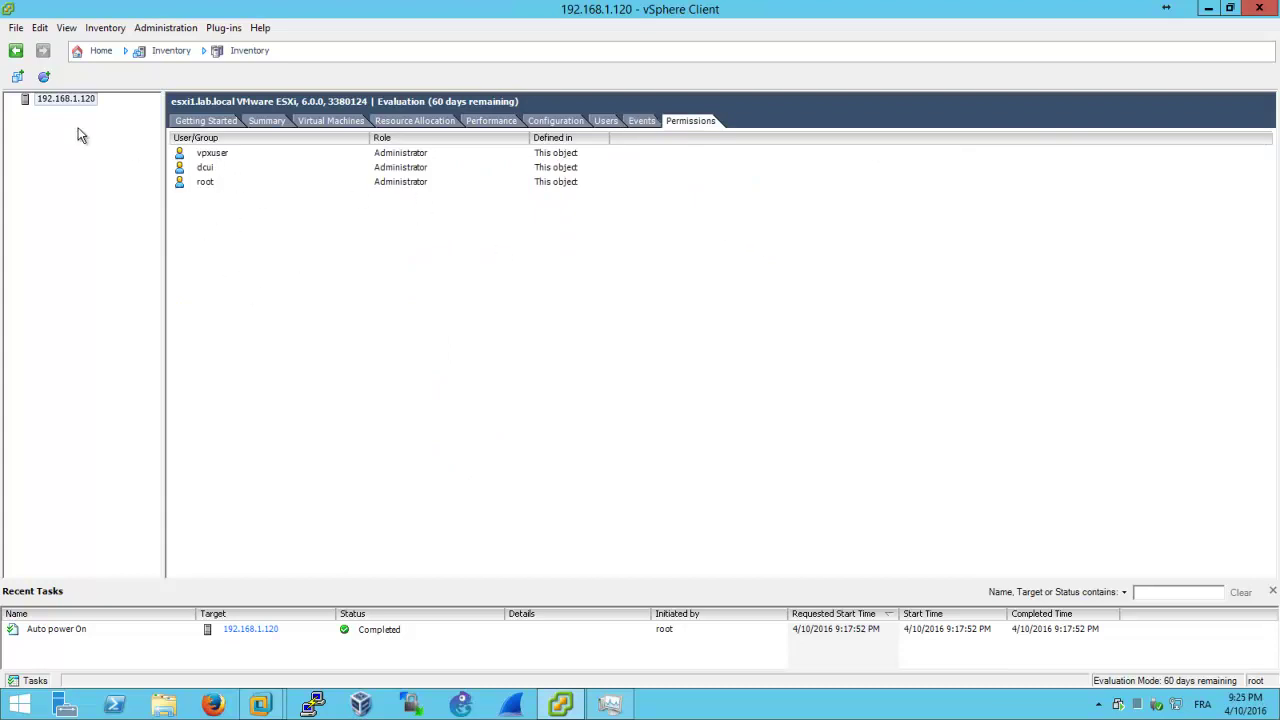
Check host 192.168.1.120's actions, Getting Started, Summary and Virtual Machines tabs.
right_click(52, 104)
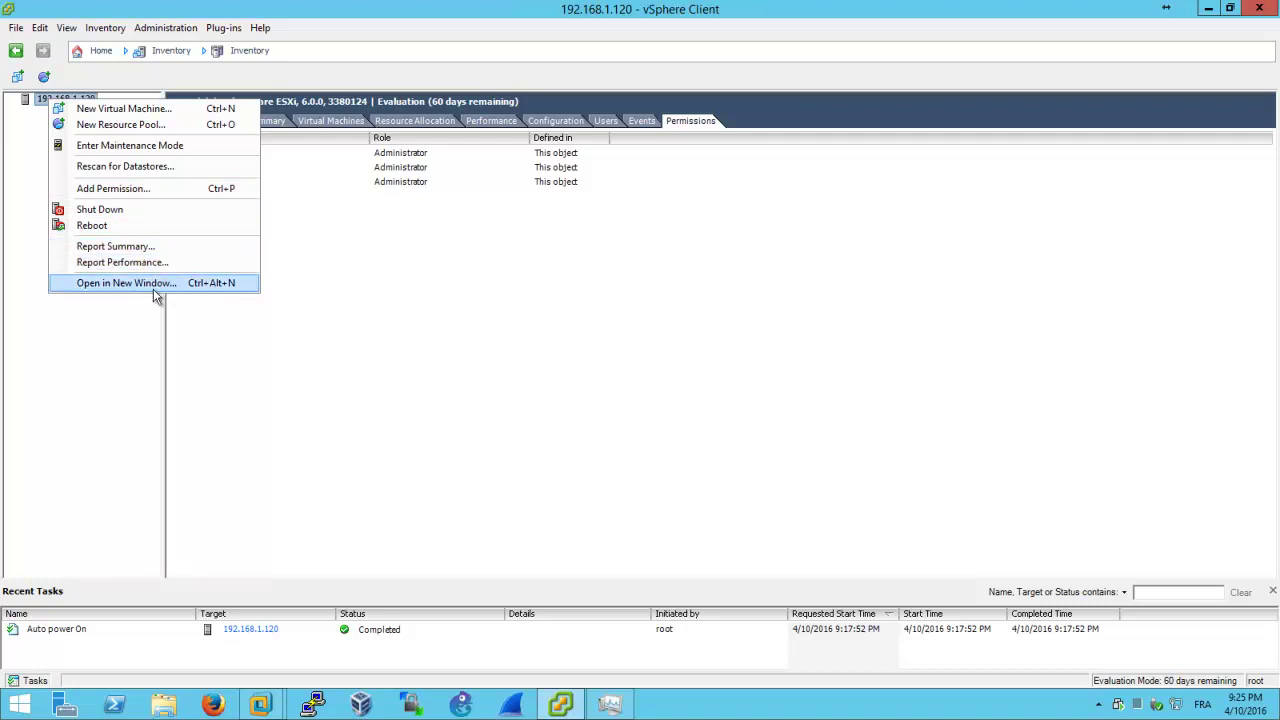
click(409, 226)
click(222, 128)
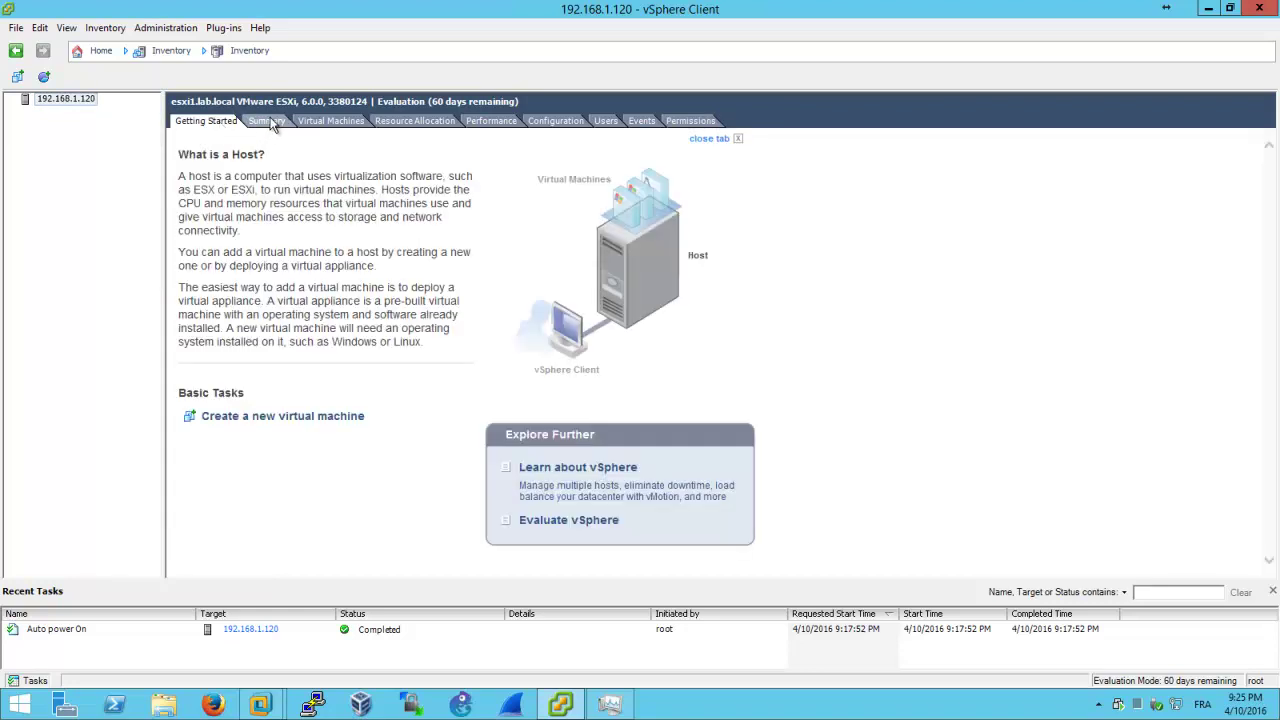
click(266, 122)
click(310, 122)
click(224, 126)
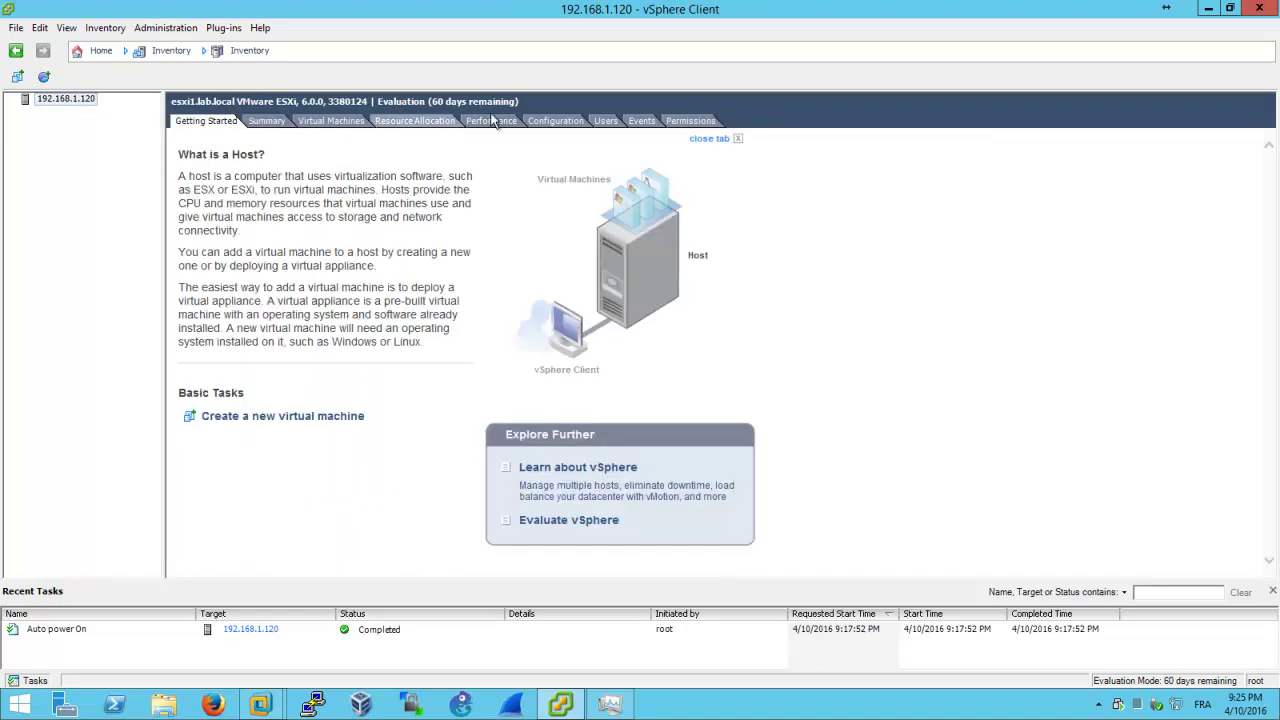
Start a New Virtual Machine on host 192.168.1.120 with the Custom configuration.
right_click(80, 100)
click(98, 115)
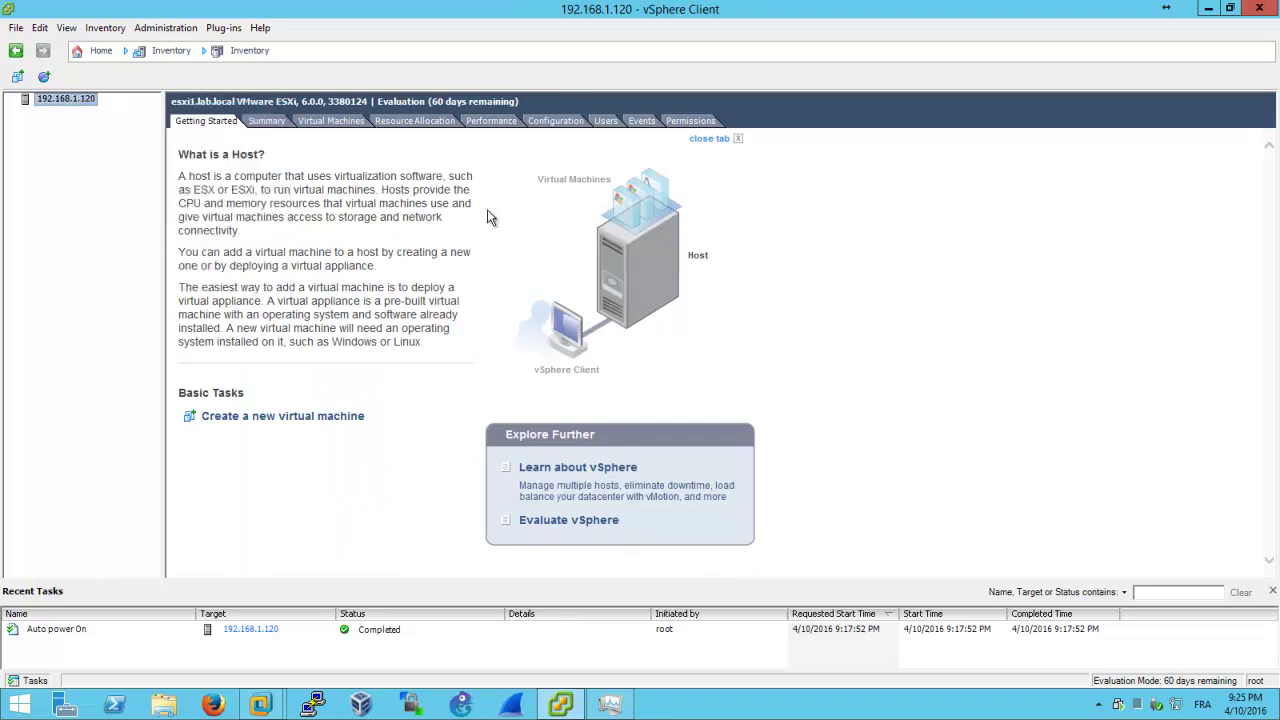
click(531, 233)
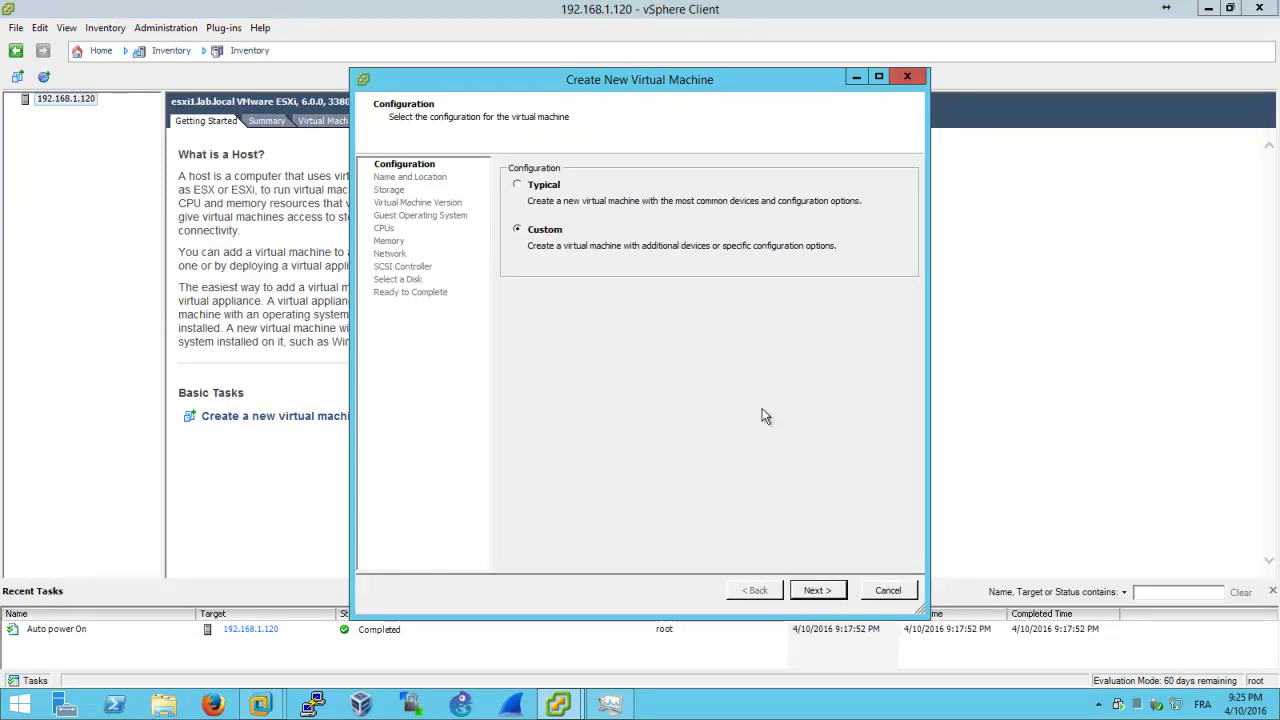
Keep the default virtual machine name and store it on datastore1.
click(821, 591)
click(622, 176)
drag(501, 181, 500, 181)
click(835, 594)
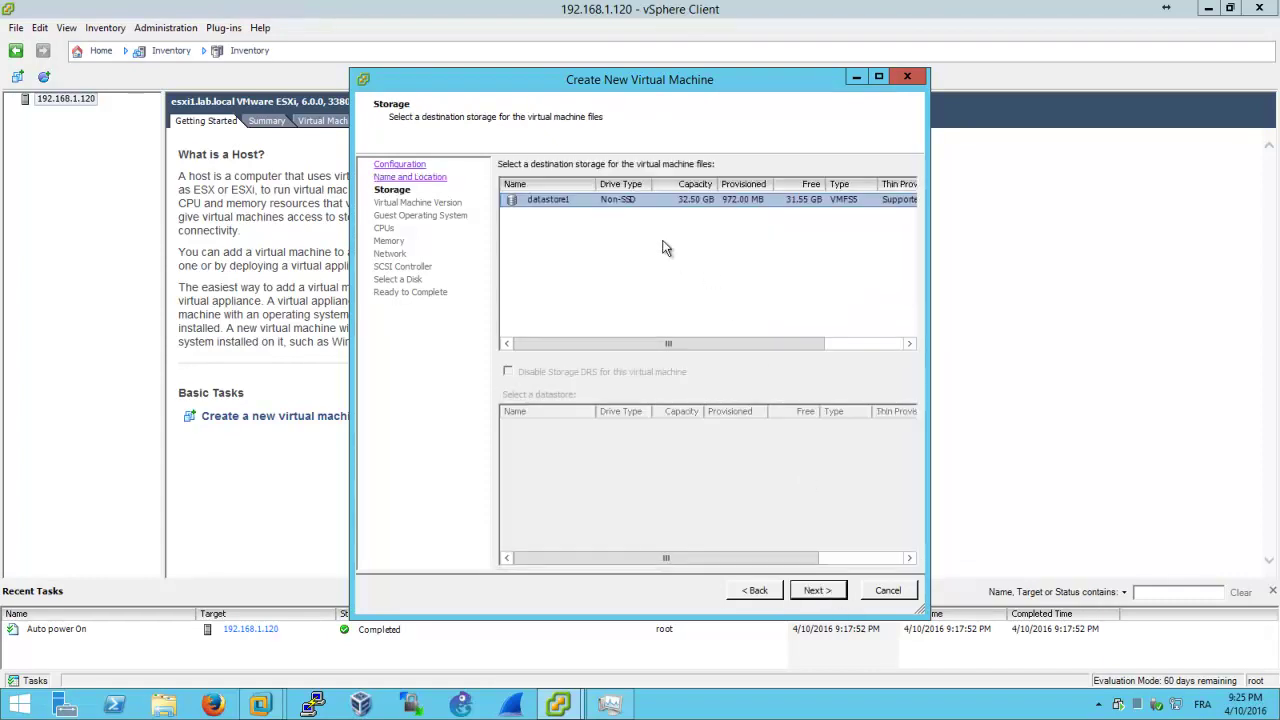
click(821, 590)
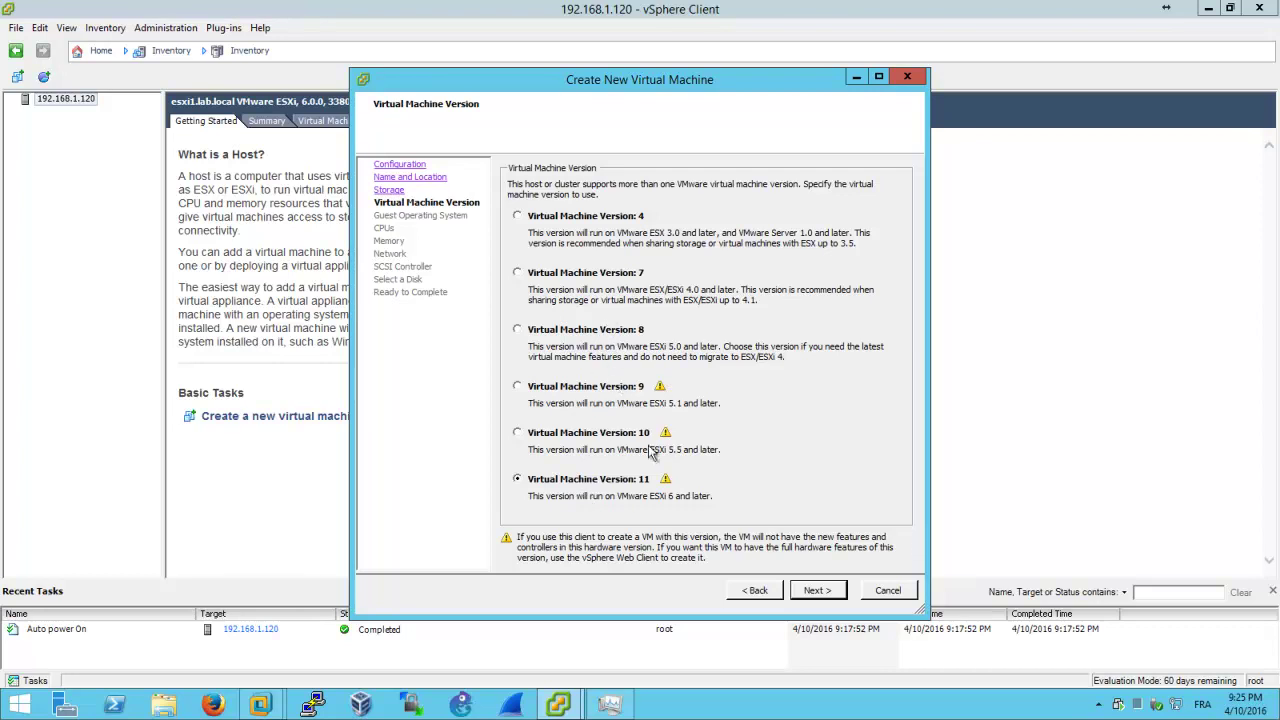
Try virtual machine versions 9 and 10, then settle on Version 11.
click(620, 392)
click(614, 433)
click(615, 481)
Choose Windows guest OS Microsoft Windows 7 (64-bit) after briefly browsing the Linux versions.
click(830, 595)
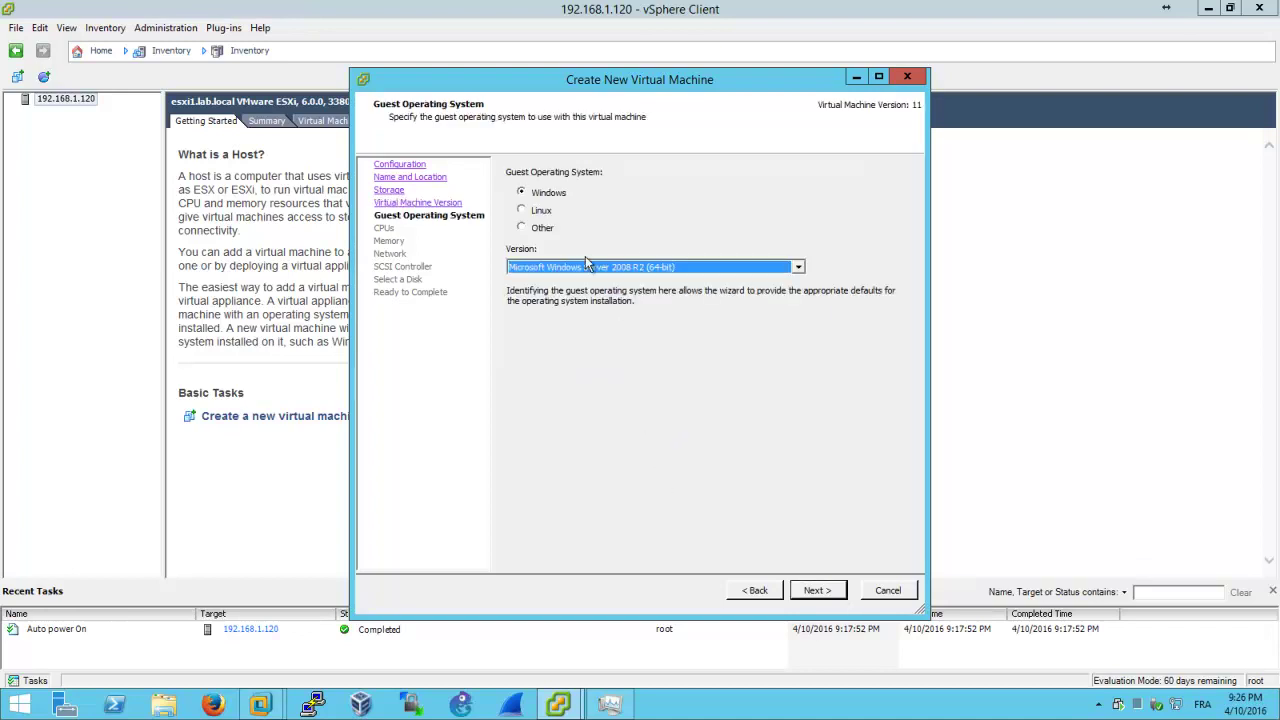
click(536, 210)
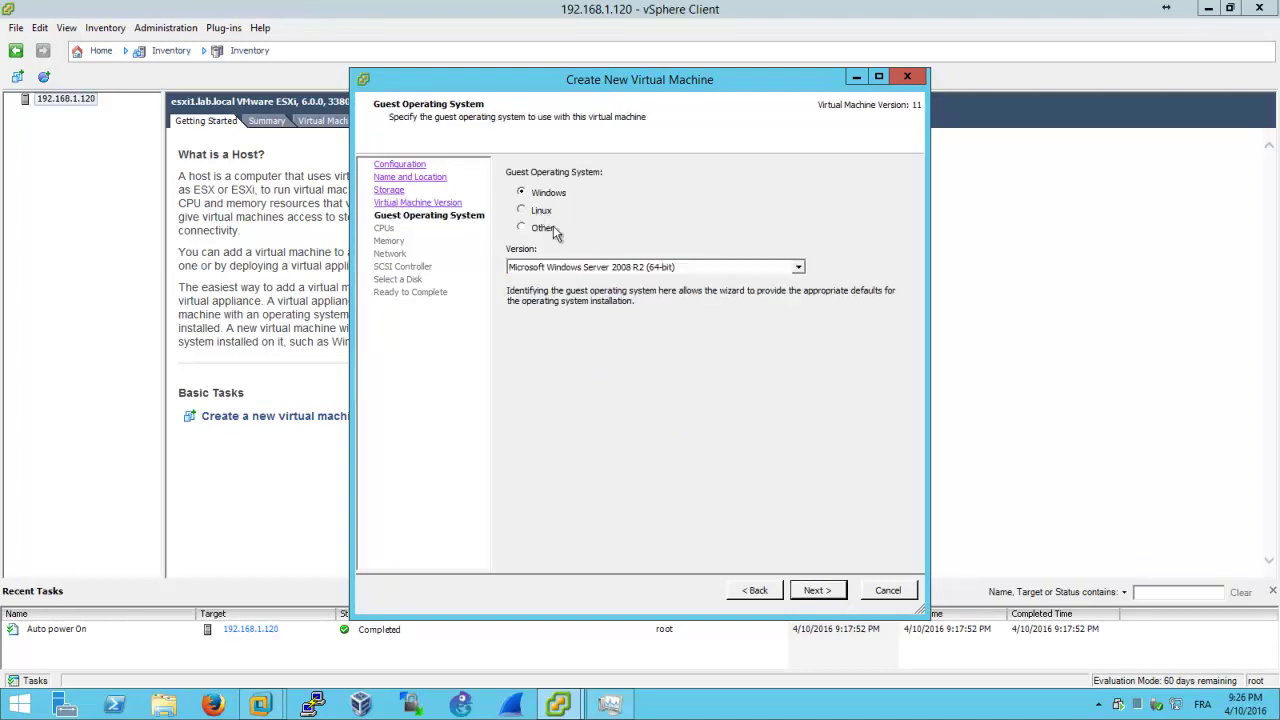
click(606, 268)
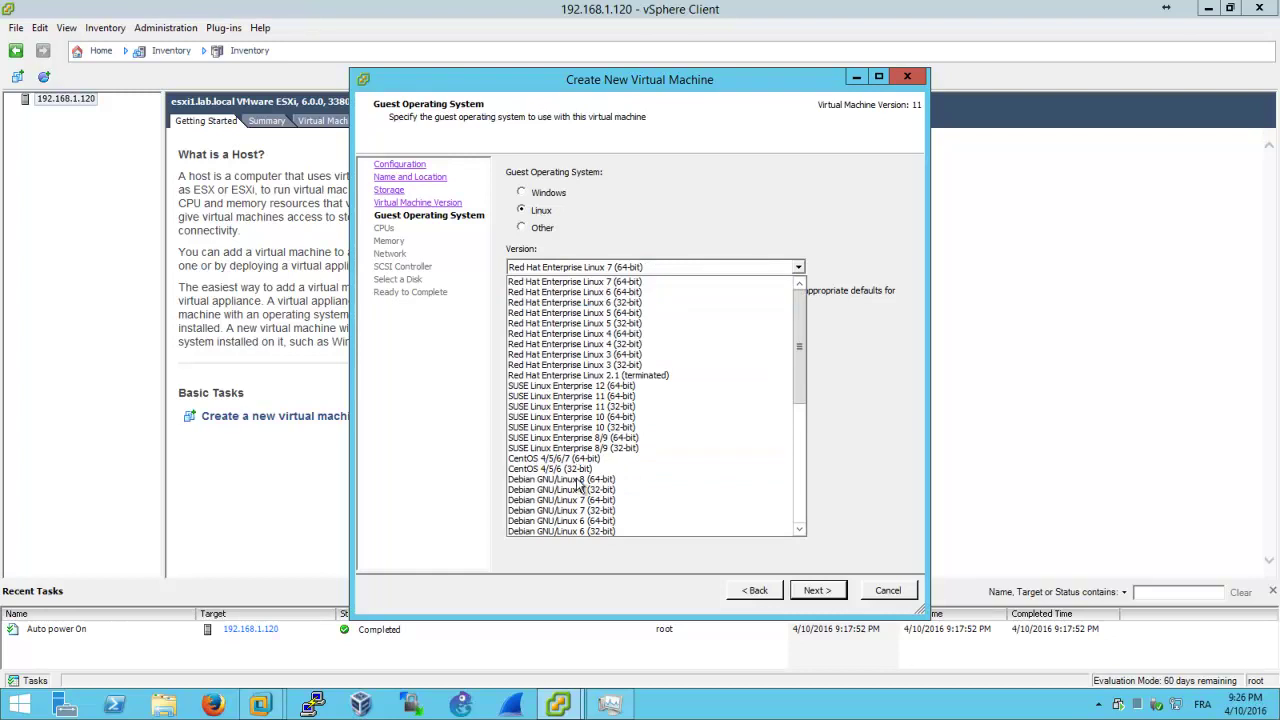
scroll(580, 479, down, 6)
scroll(582, 482, down, 2)
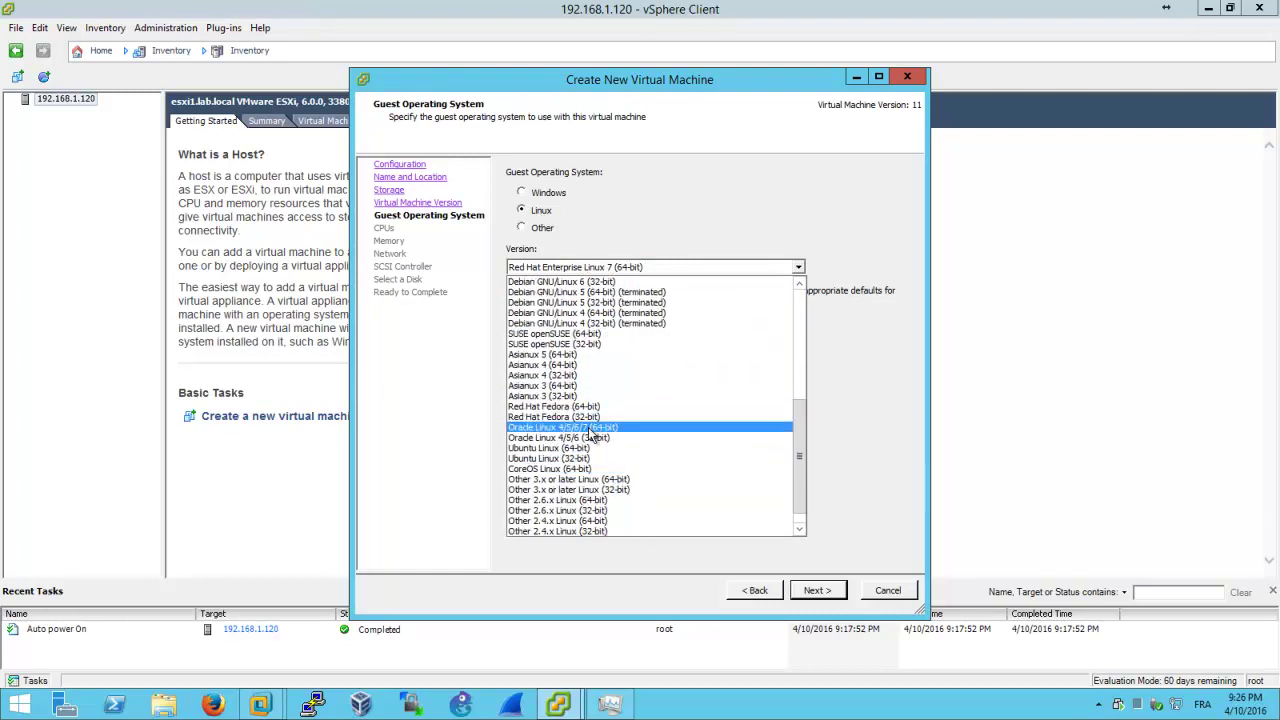
click(548, 205)
click(552, 196)
click(584, 272)
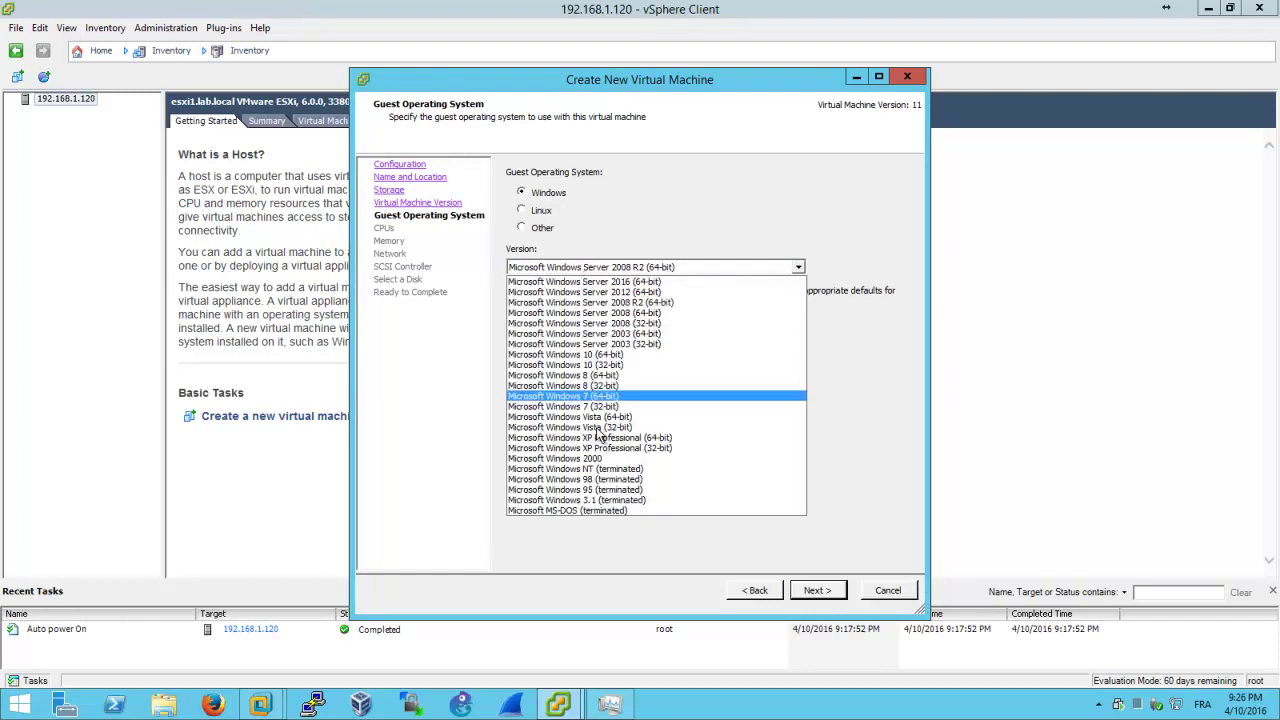
click(608, 396)
click(815, 590)
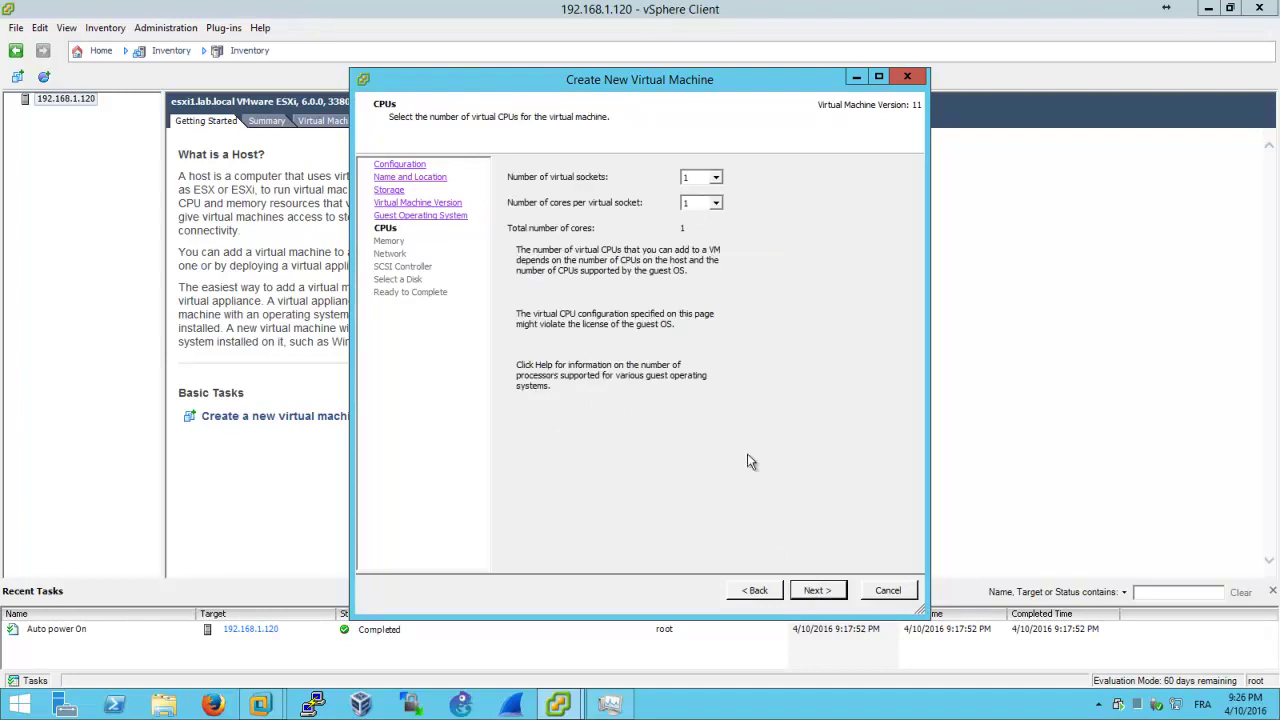
Keep 1 CPU and default memory, set NIC count to 1, and keep LSI Logic SAS.
click(815, 590)
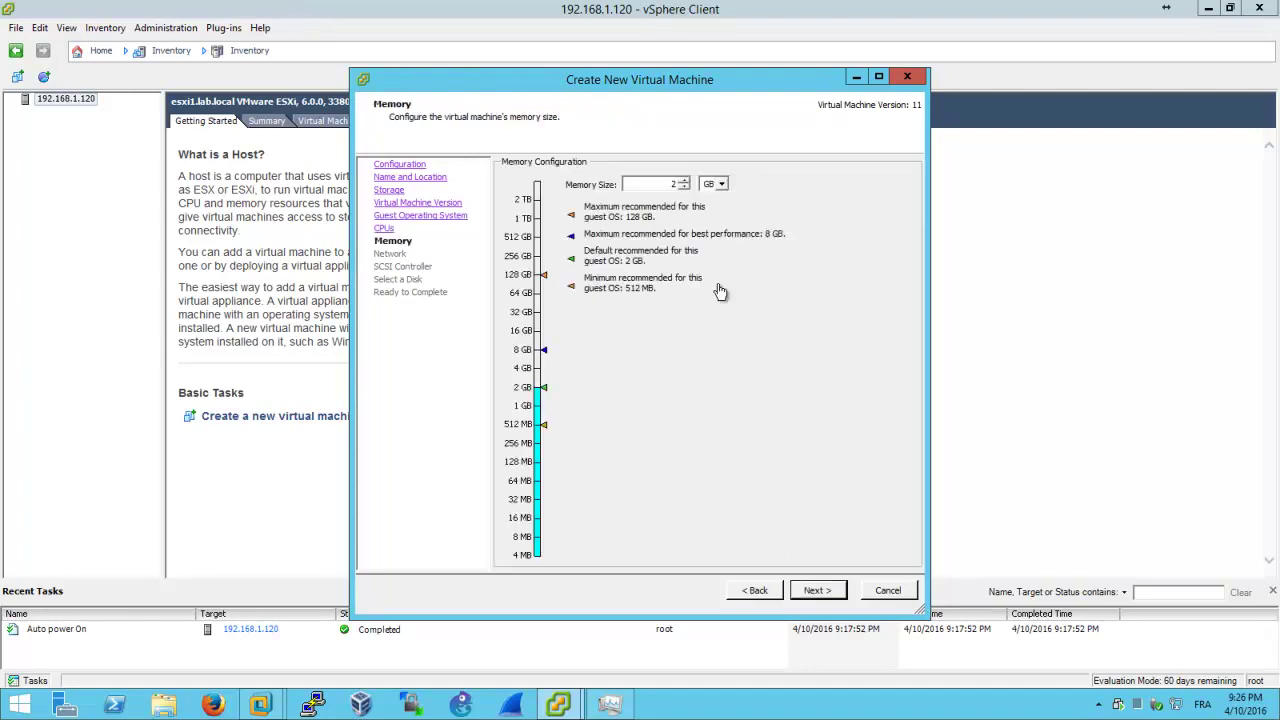
double_click(667, 184)
click(820, 590)
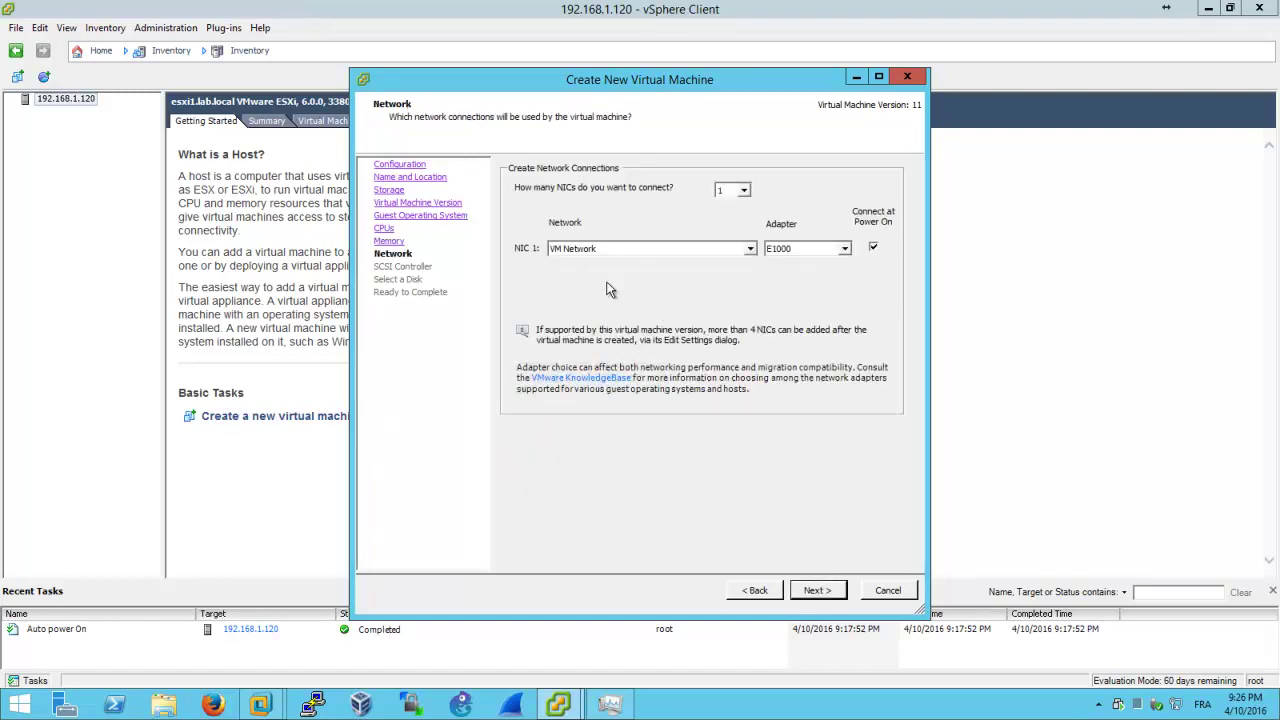
click(741, 192)
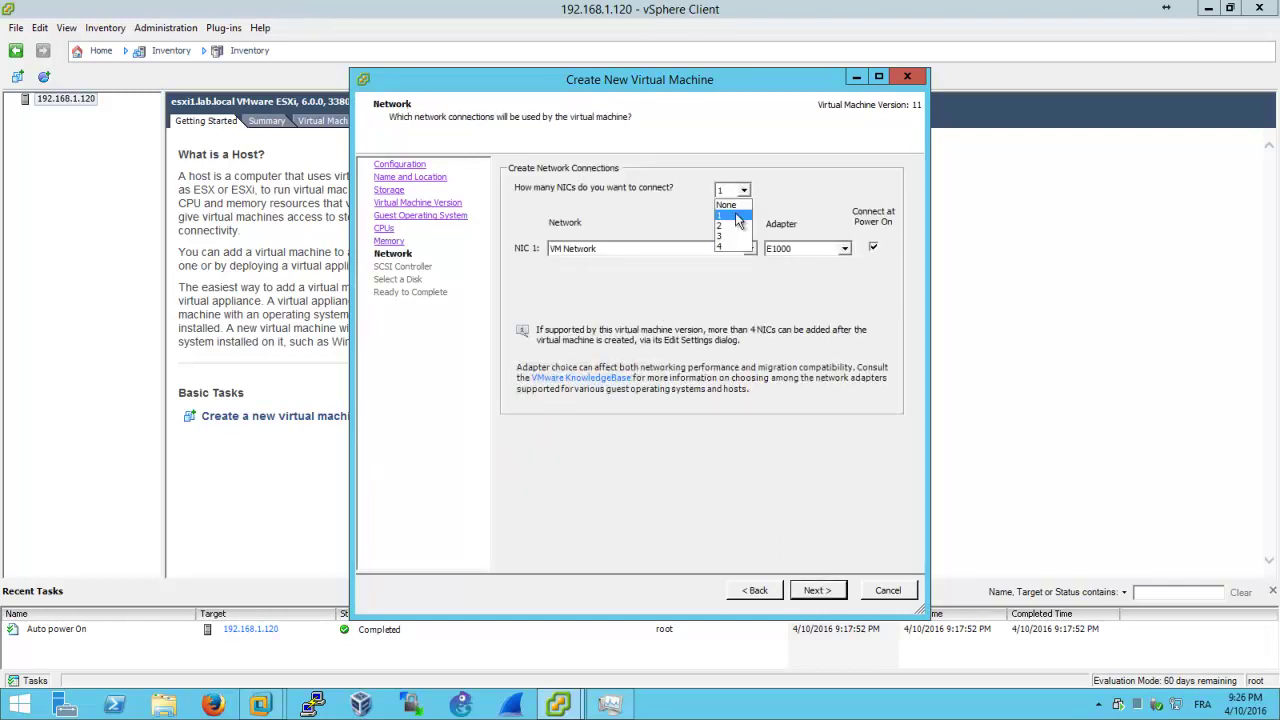
click(735, 218)
click(735, 192)
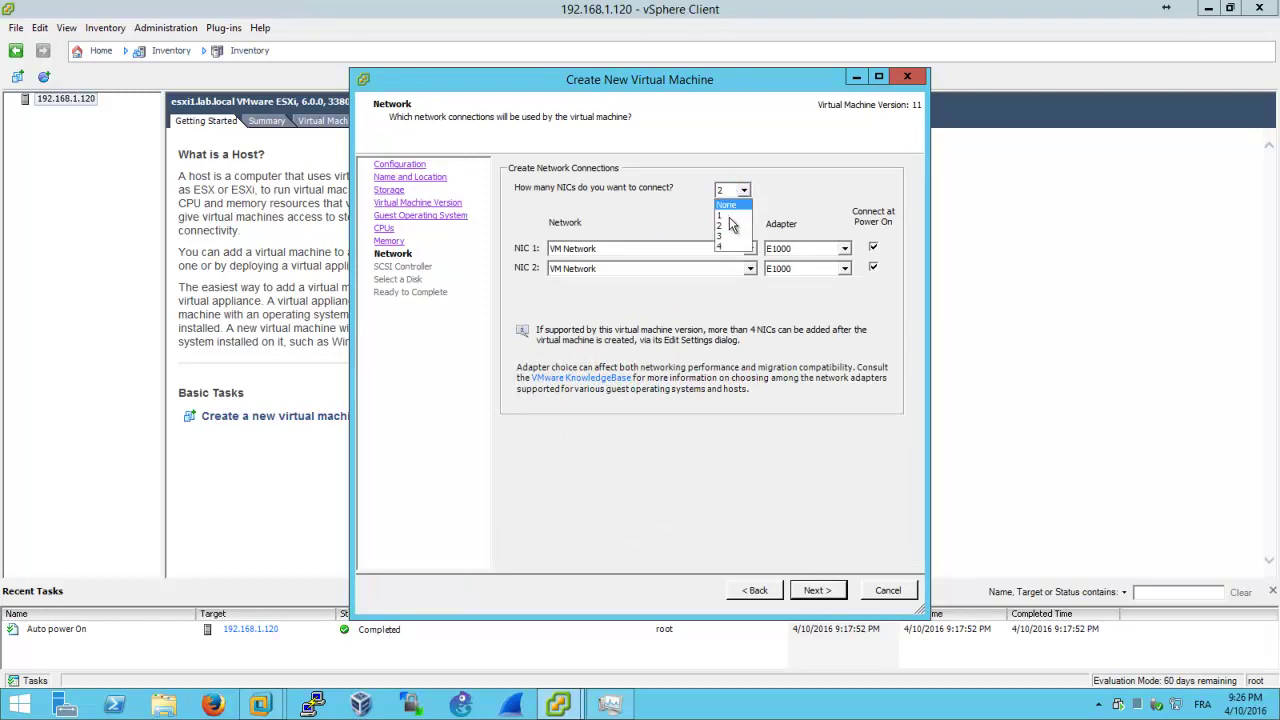
click(731, 205)
click(820, 591)
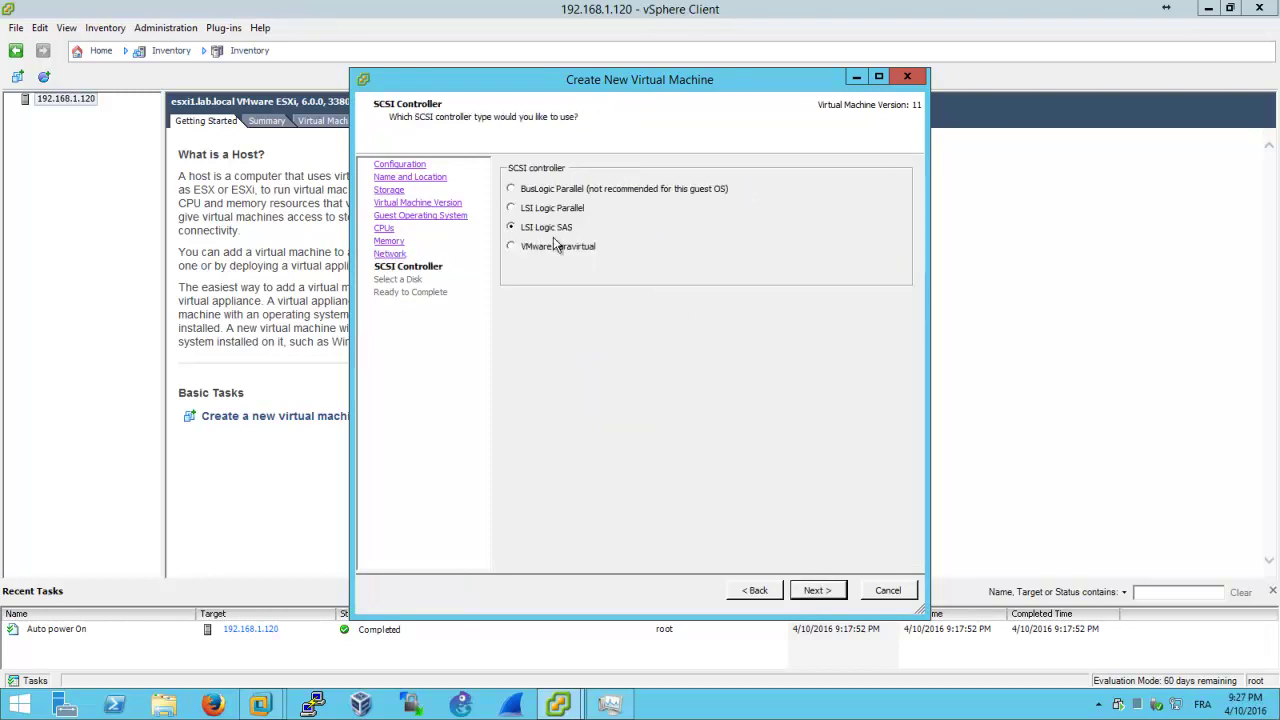
click(815, 591)
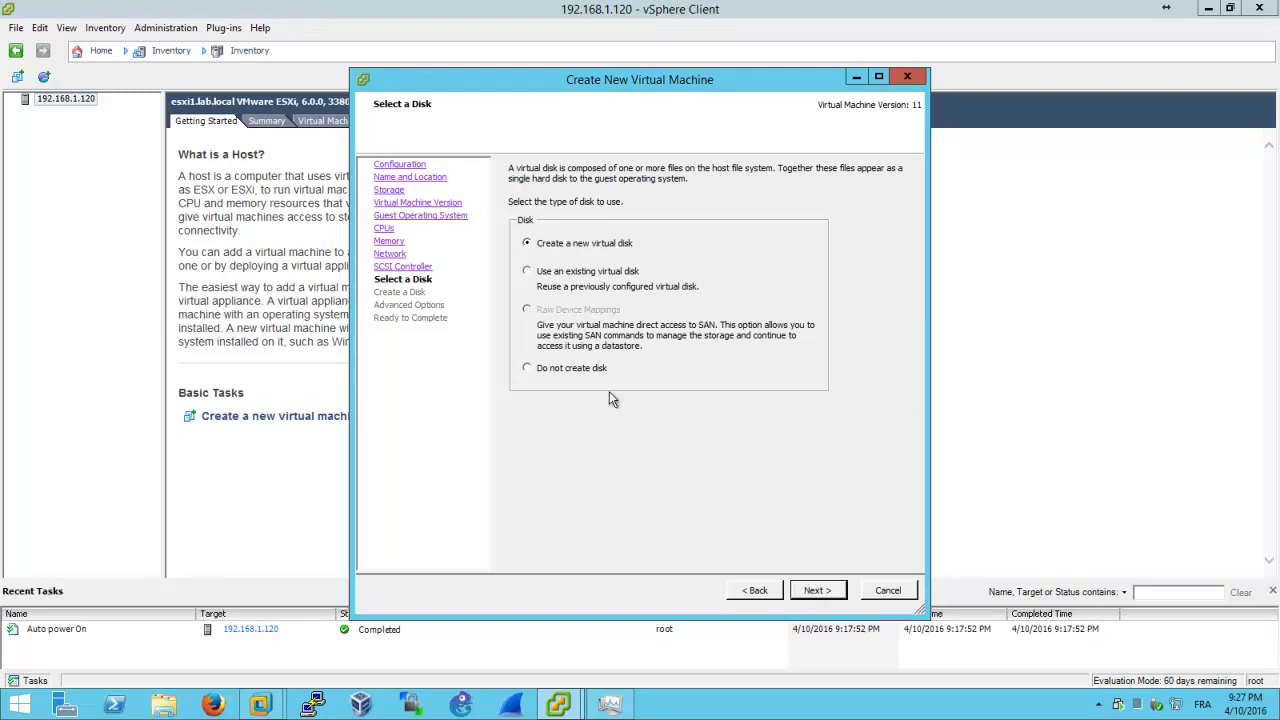
Create a new 30 GB thin-provisioned disk on SCSI (0:0) and reach Ready to Complete.
click(812, 592)
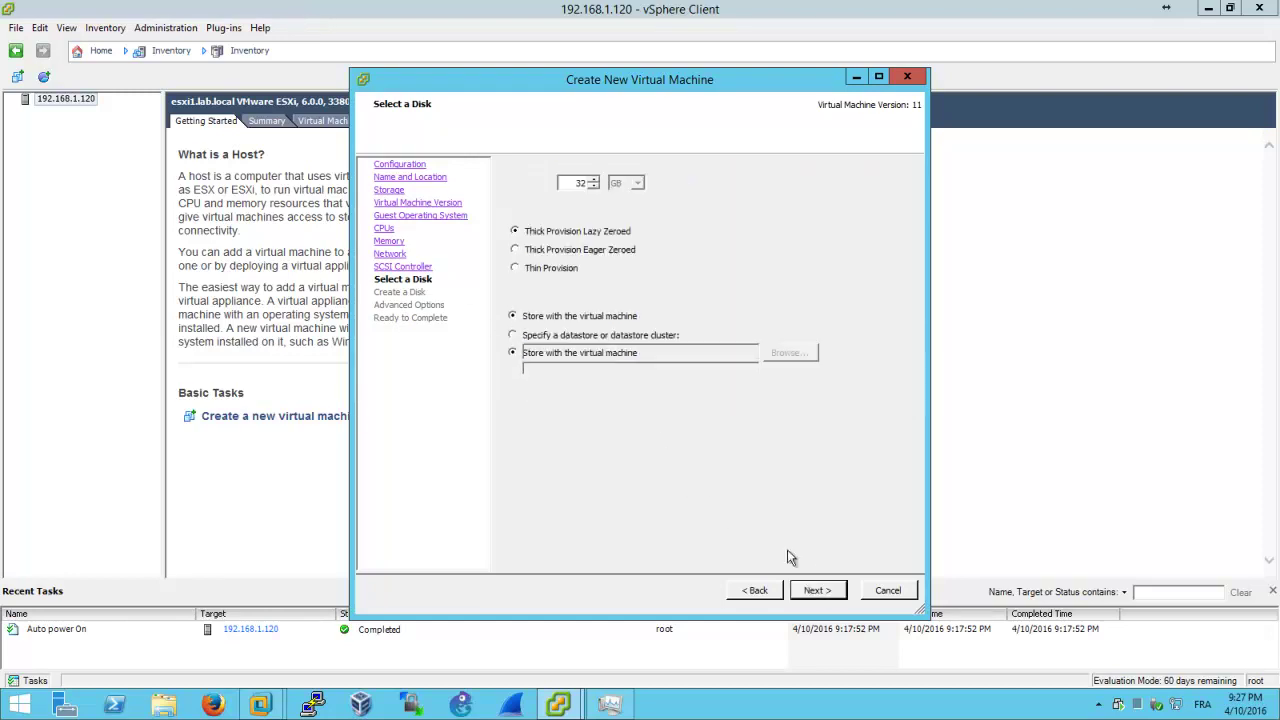
double_click(569, 184)
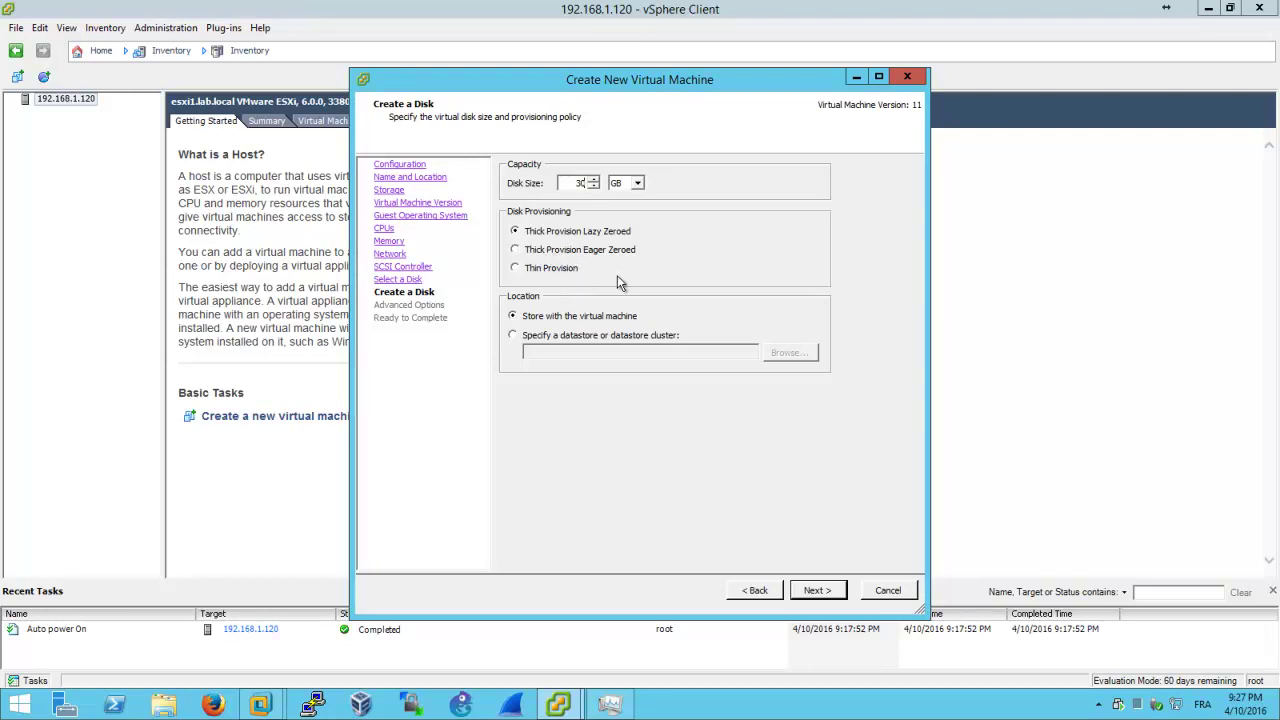
click(556, 268)
click(818, 590)
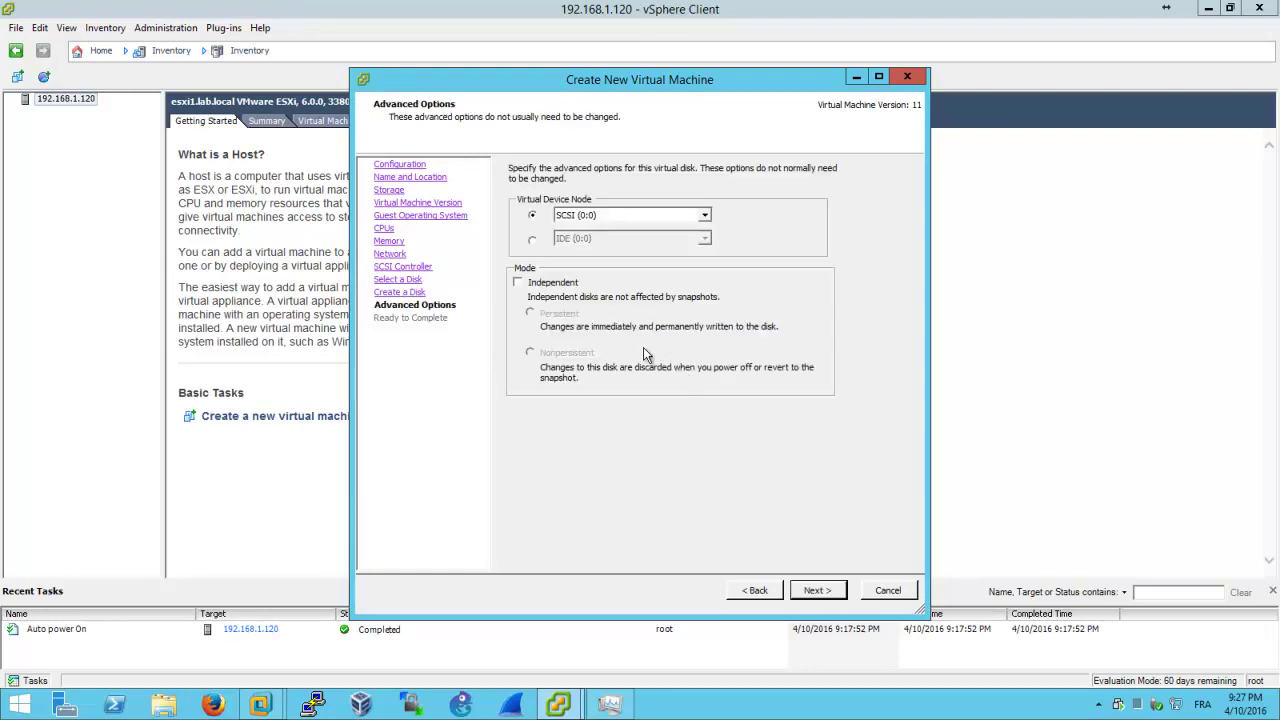
click(753, 590)
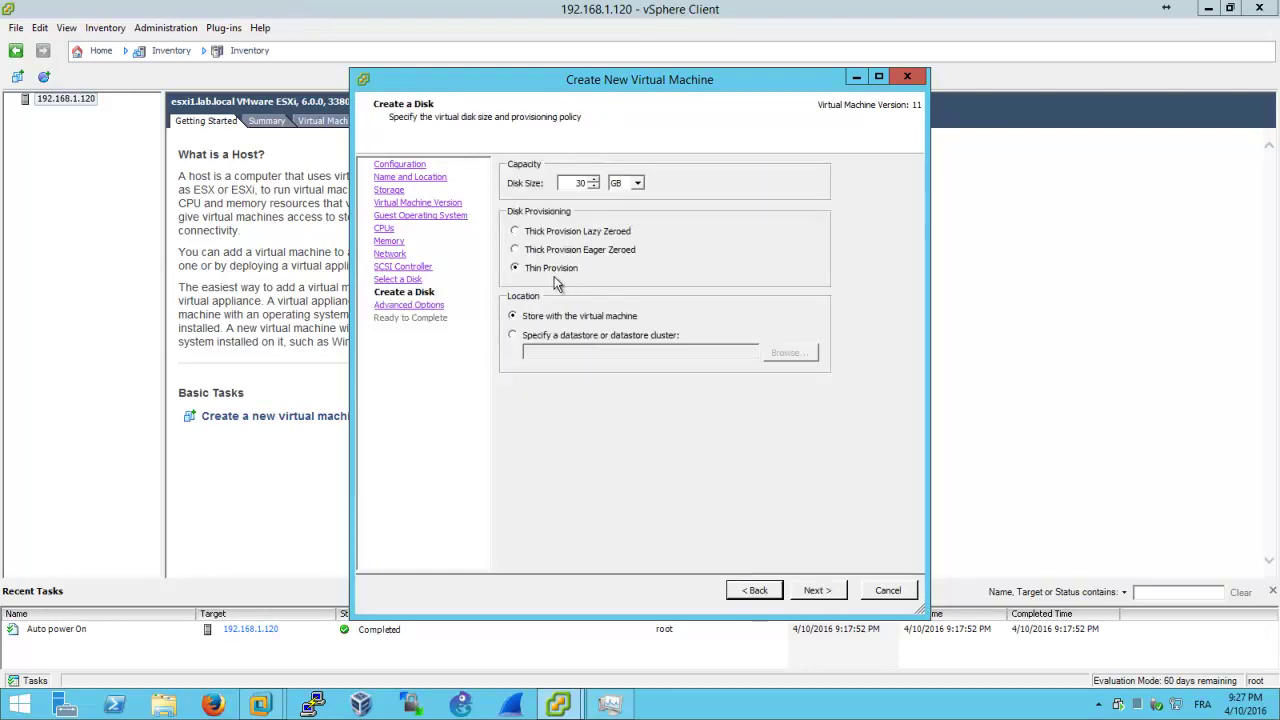
click(816, 590)
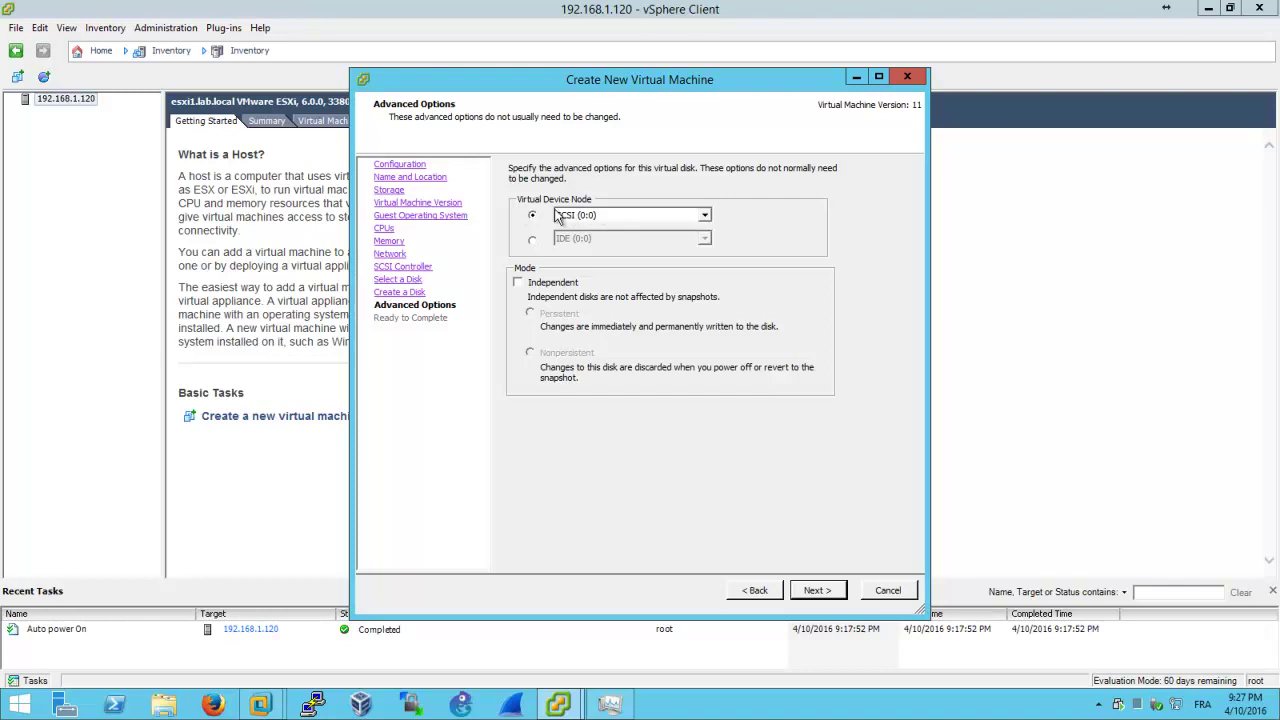
click(816, 590)
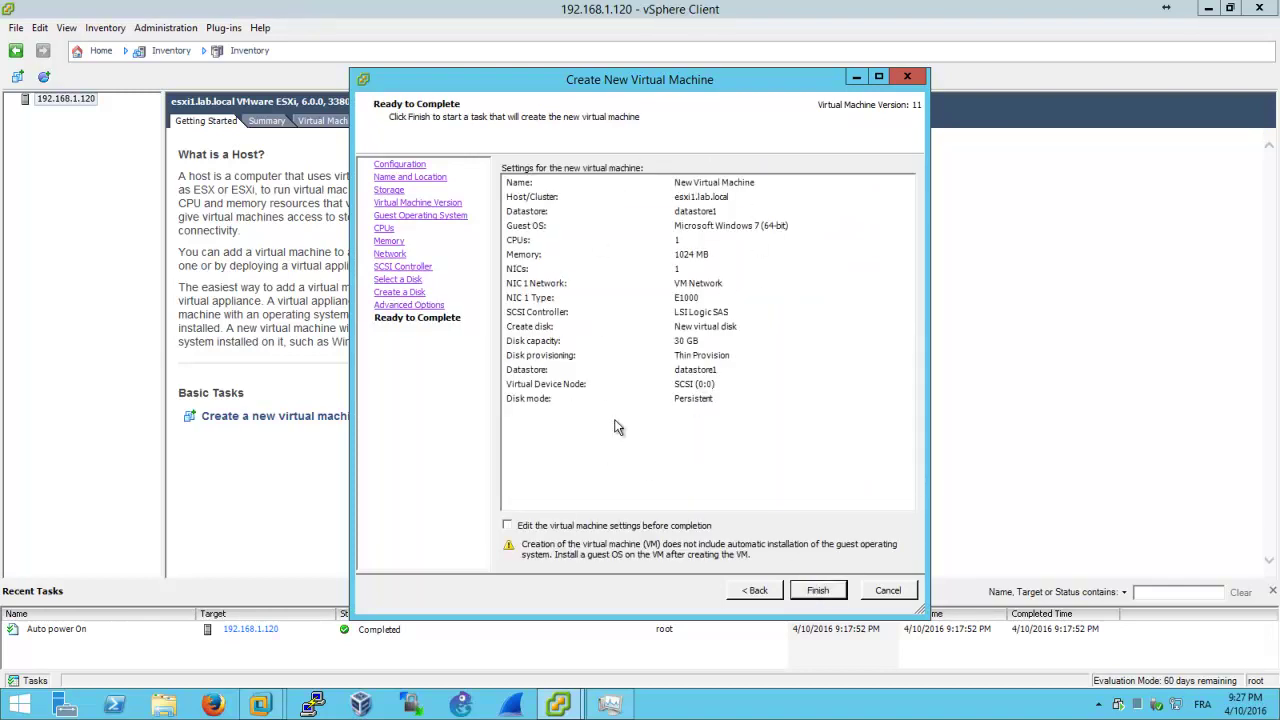
Choose to edit the VM settings before completion and remove the New Floppy drive.
click(598, 526)
click(817, 591)
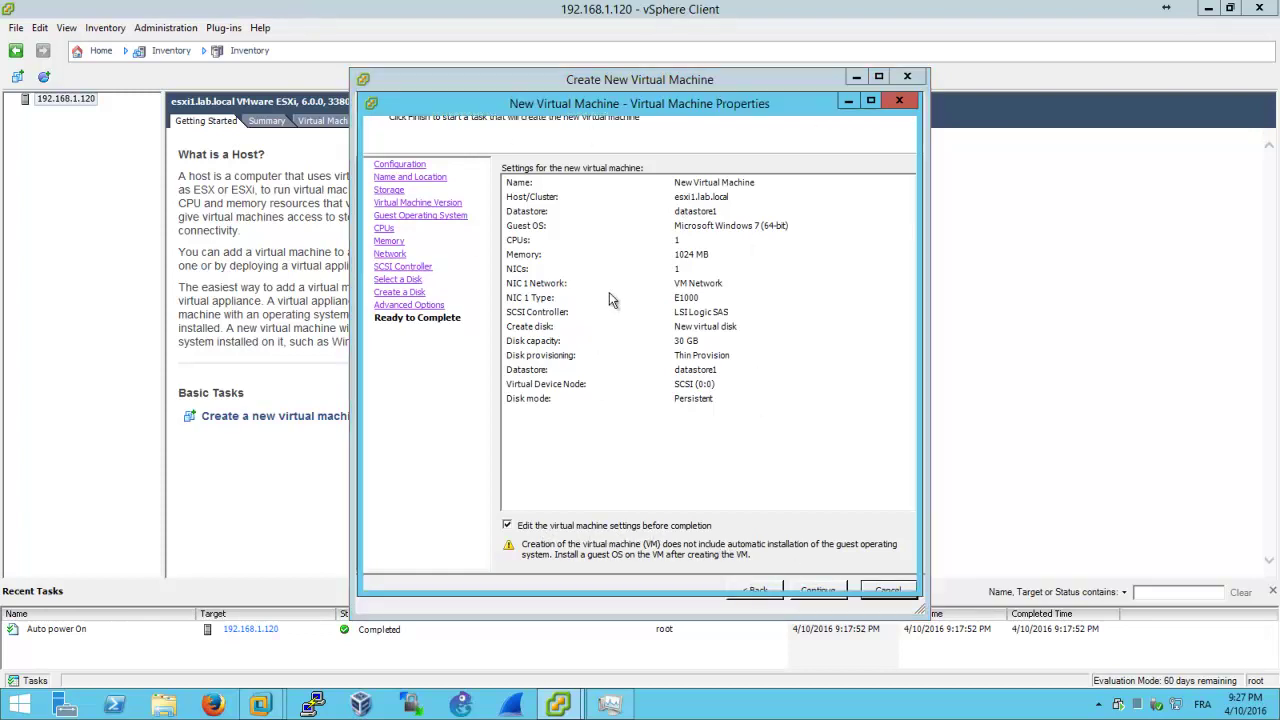
click(440, 262)
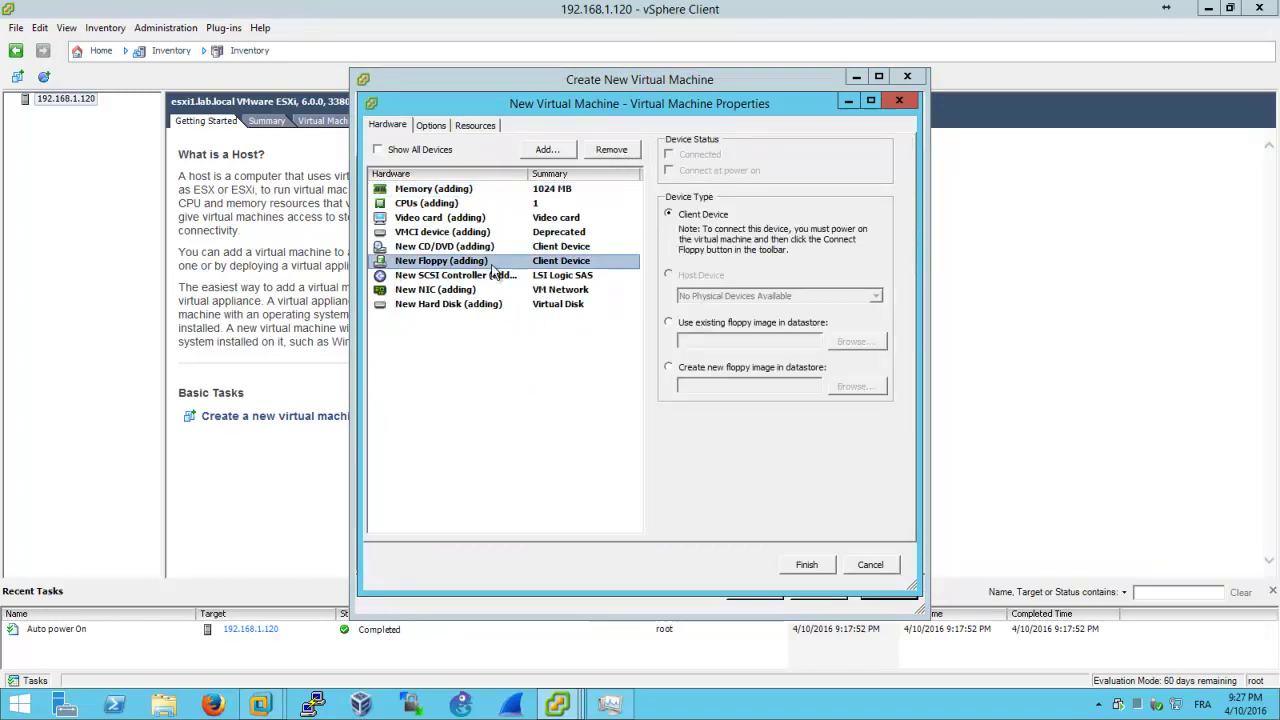
click(611, 150)
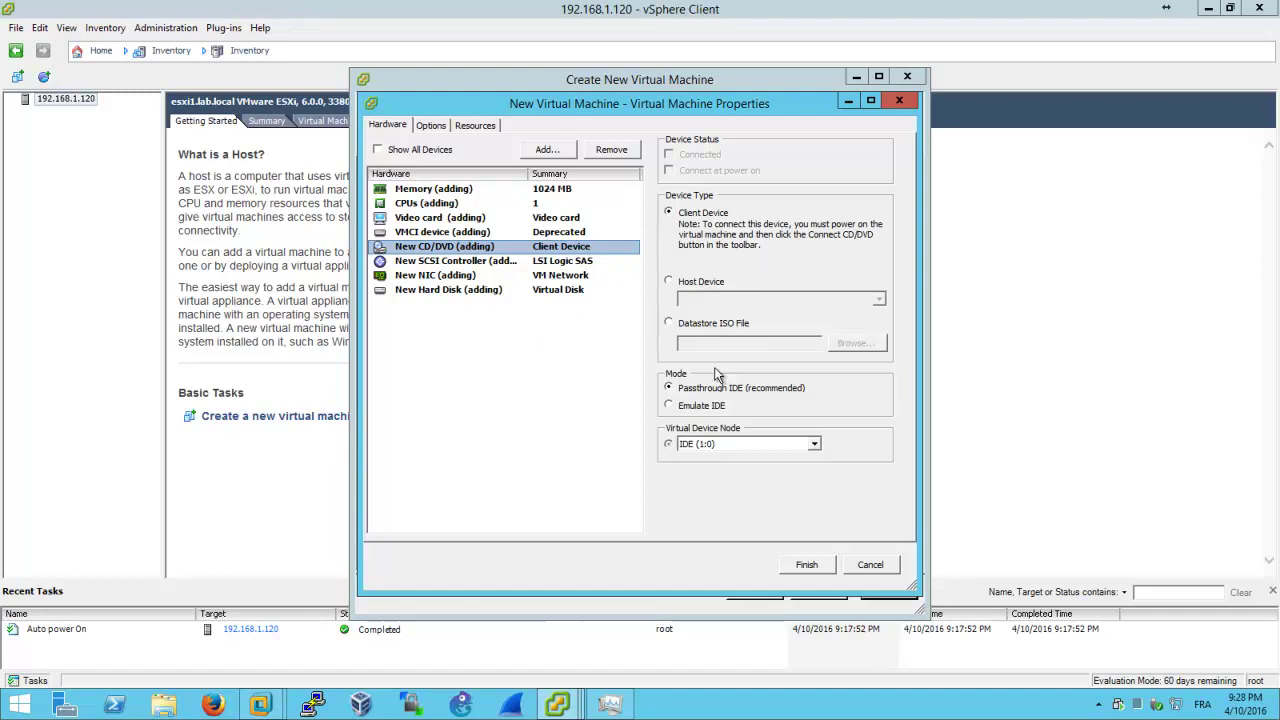
Leave the New CD/DVD as a Client Device after trying other sources, then finish creating the VM.
click(696, 322)
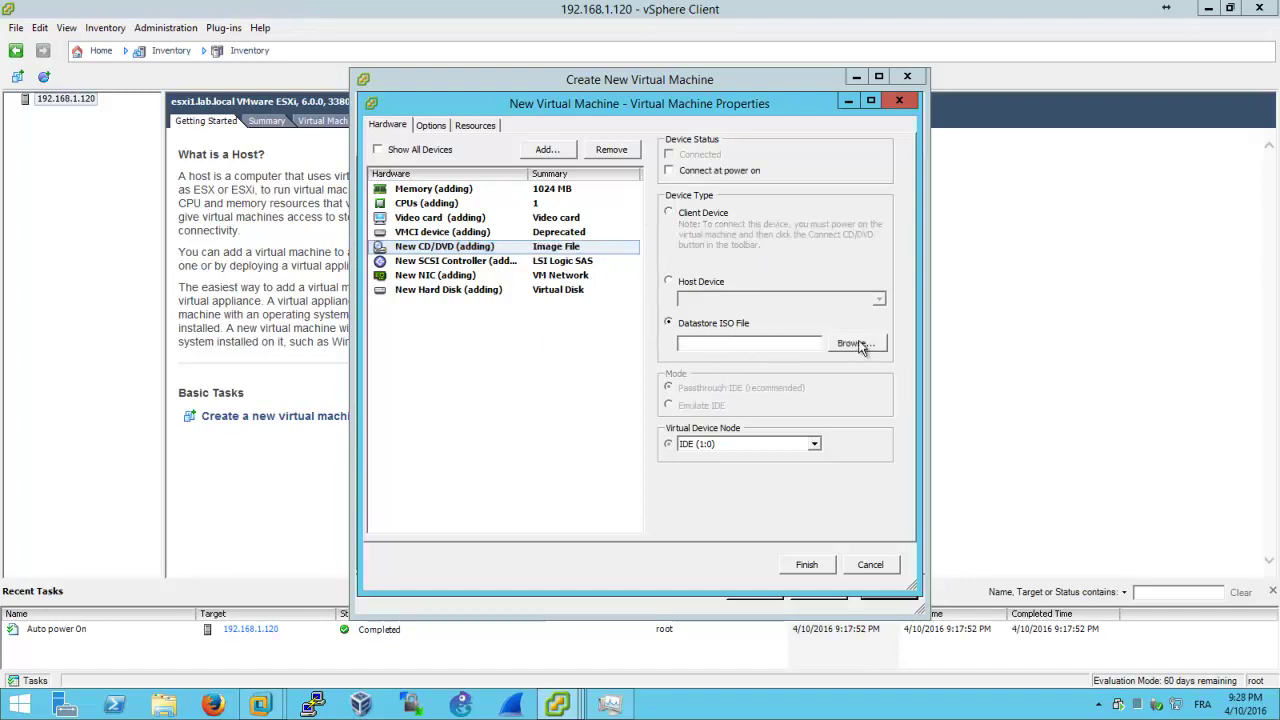
click(856, 343)
double_click(532, 291)
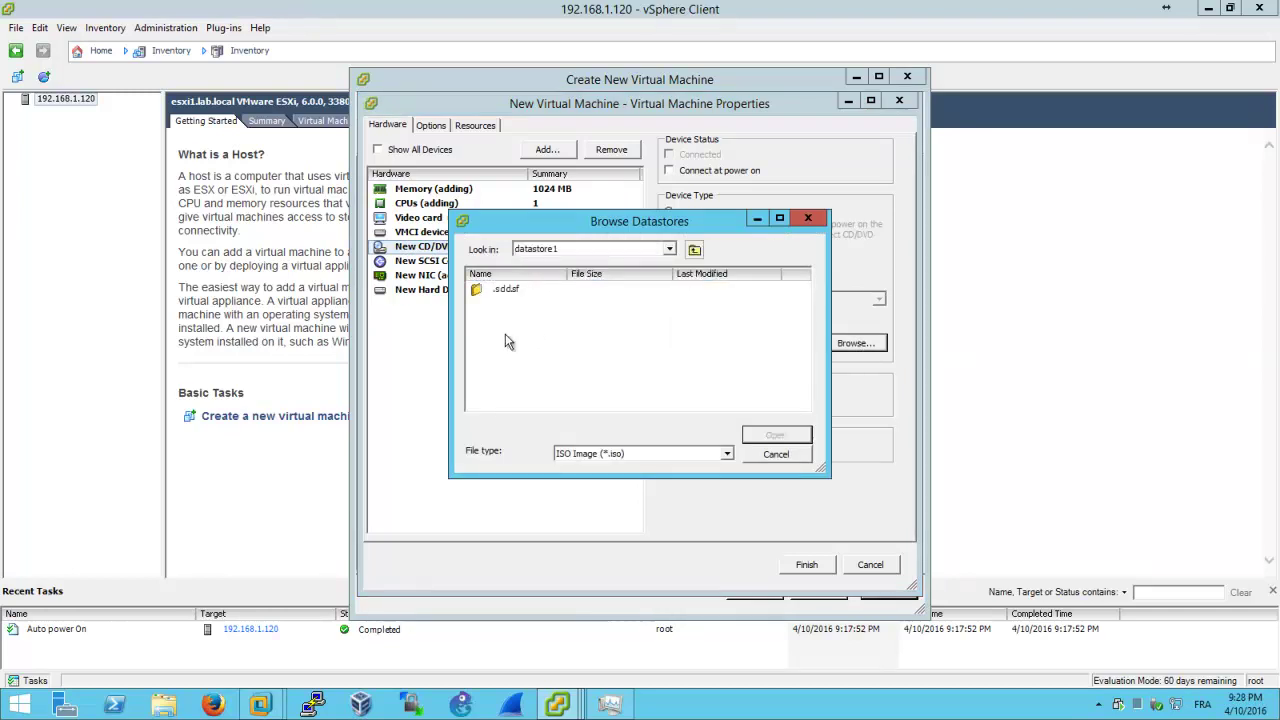
click(776, 455)
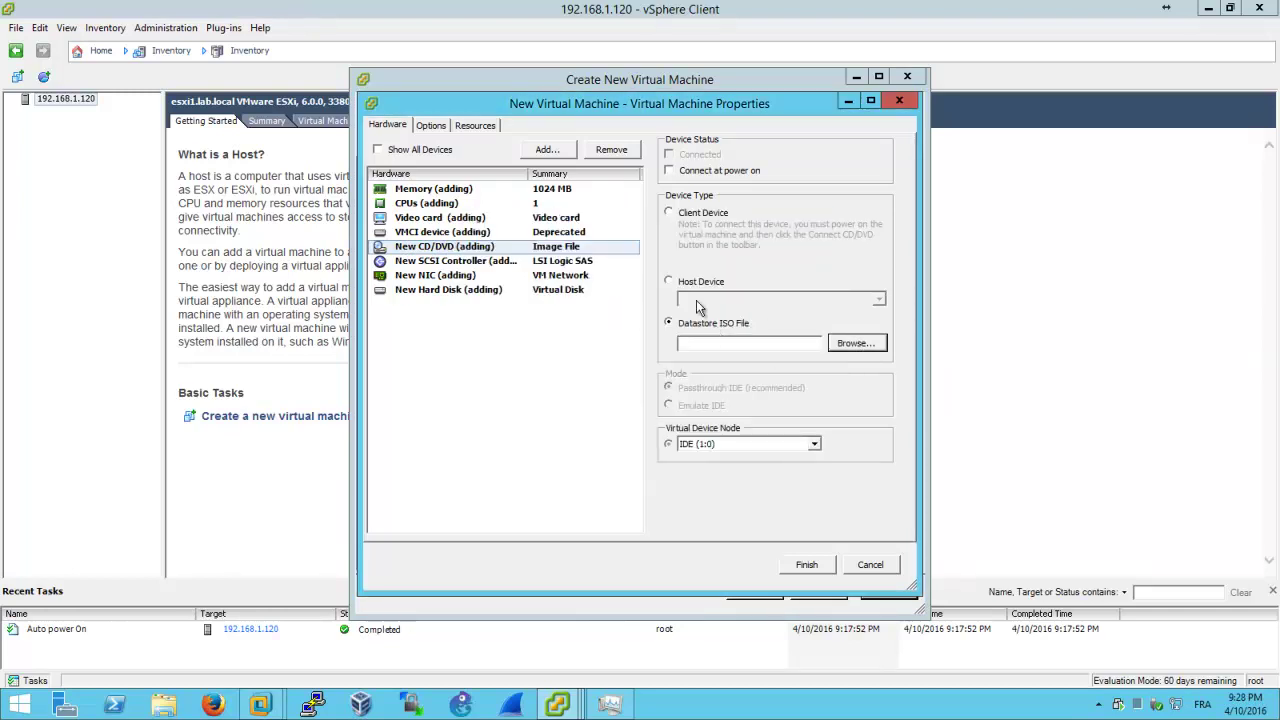
click(692, 283)
click(831, 300)
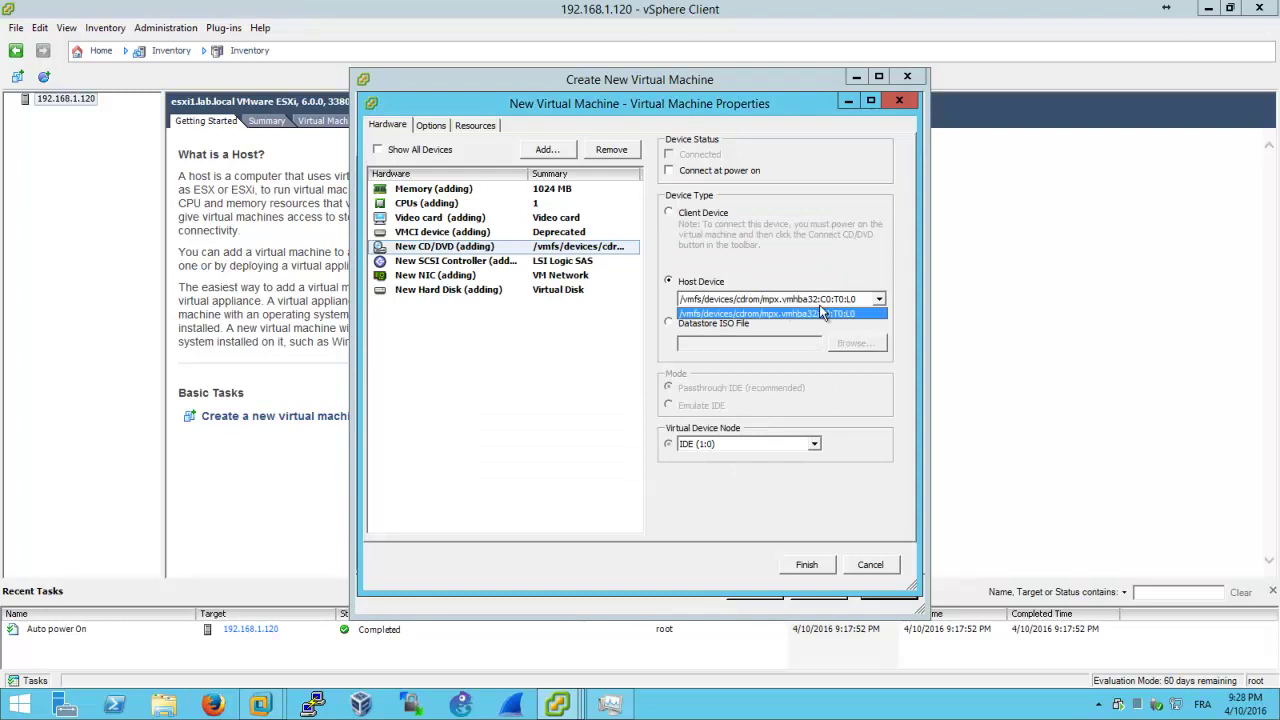
click(800, 311)
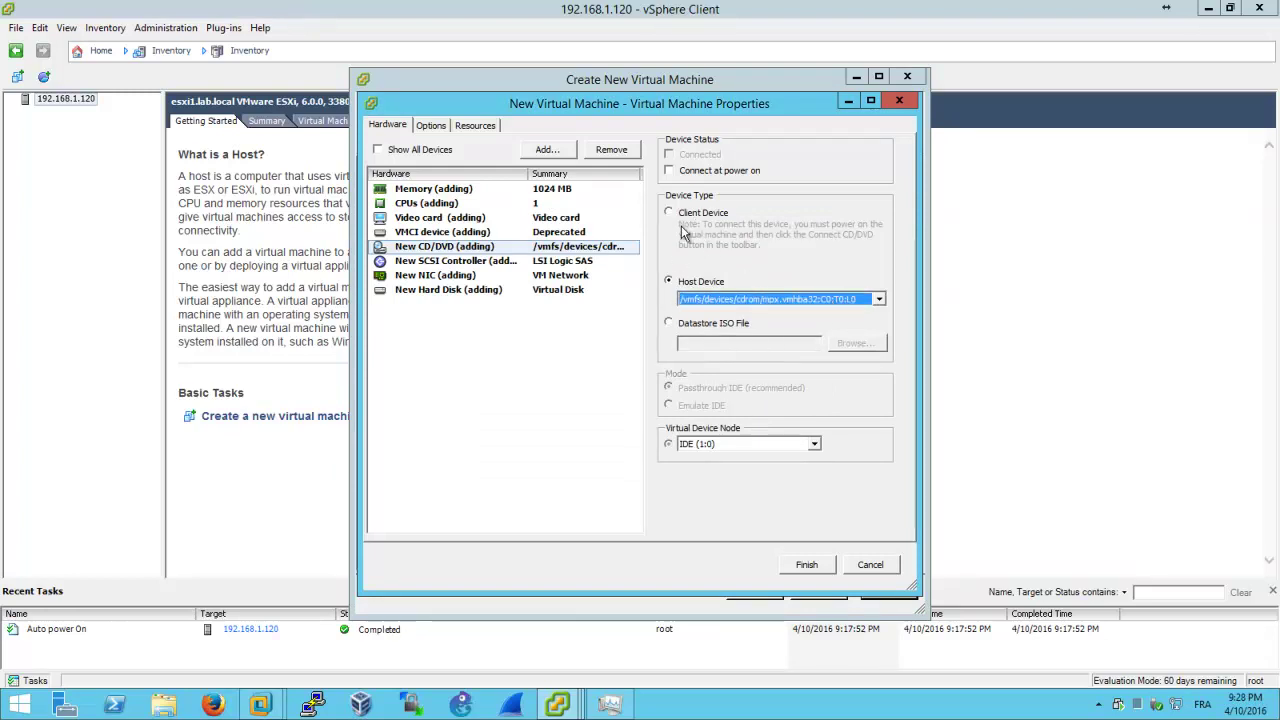
click(688, 215)
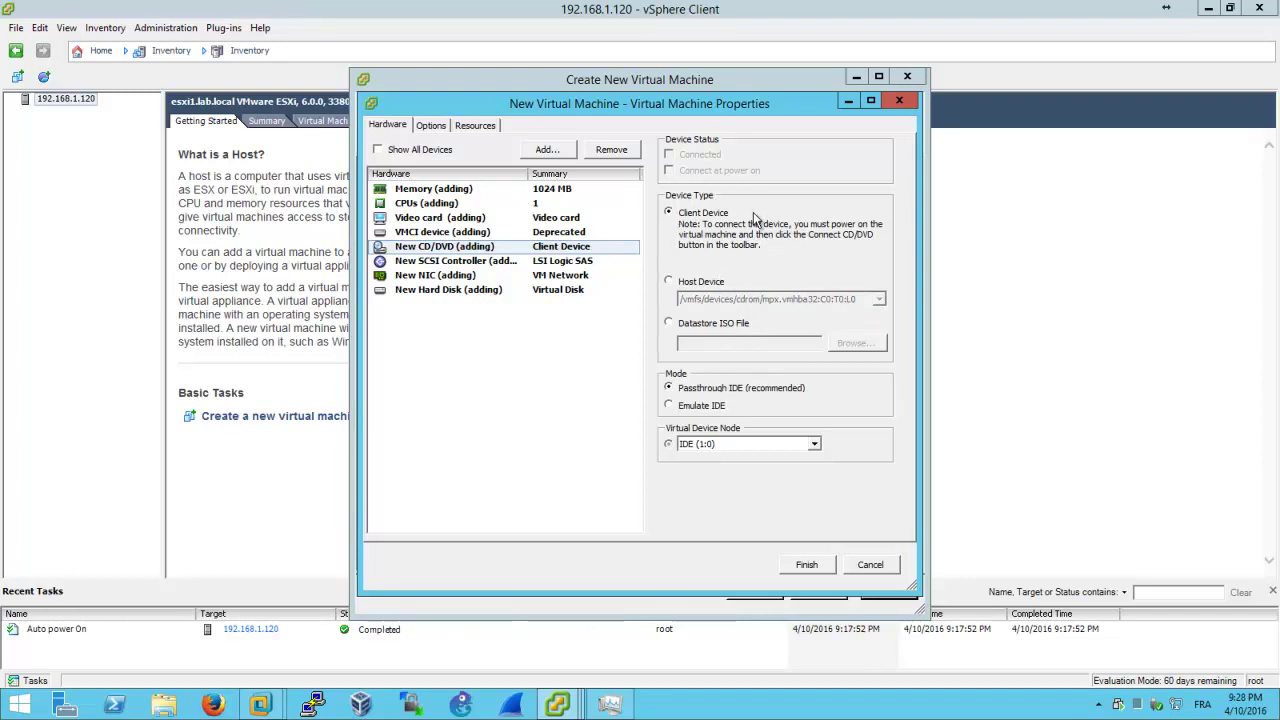
click(743, 325)
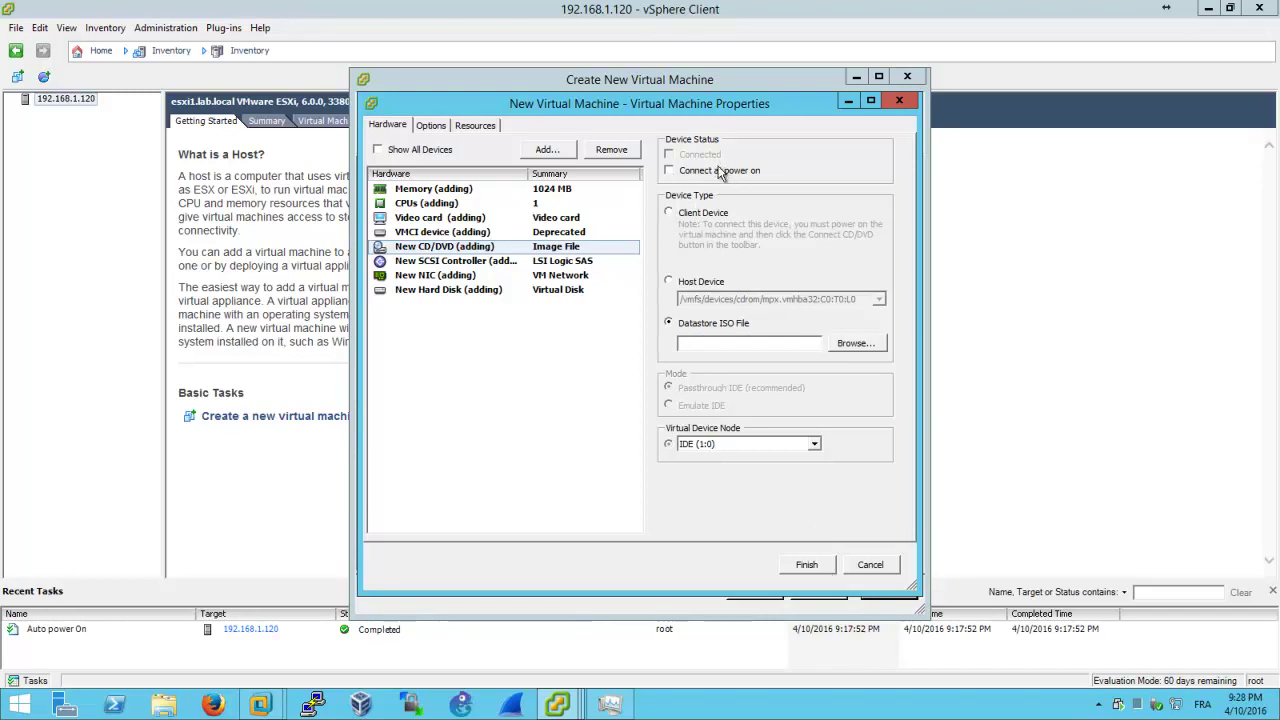
click(700, 213)
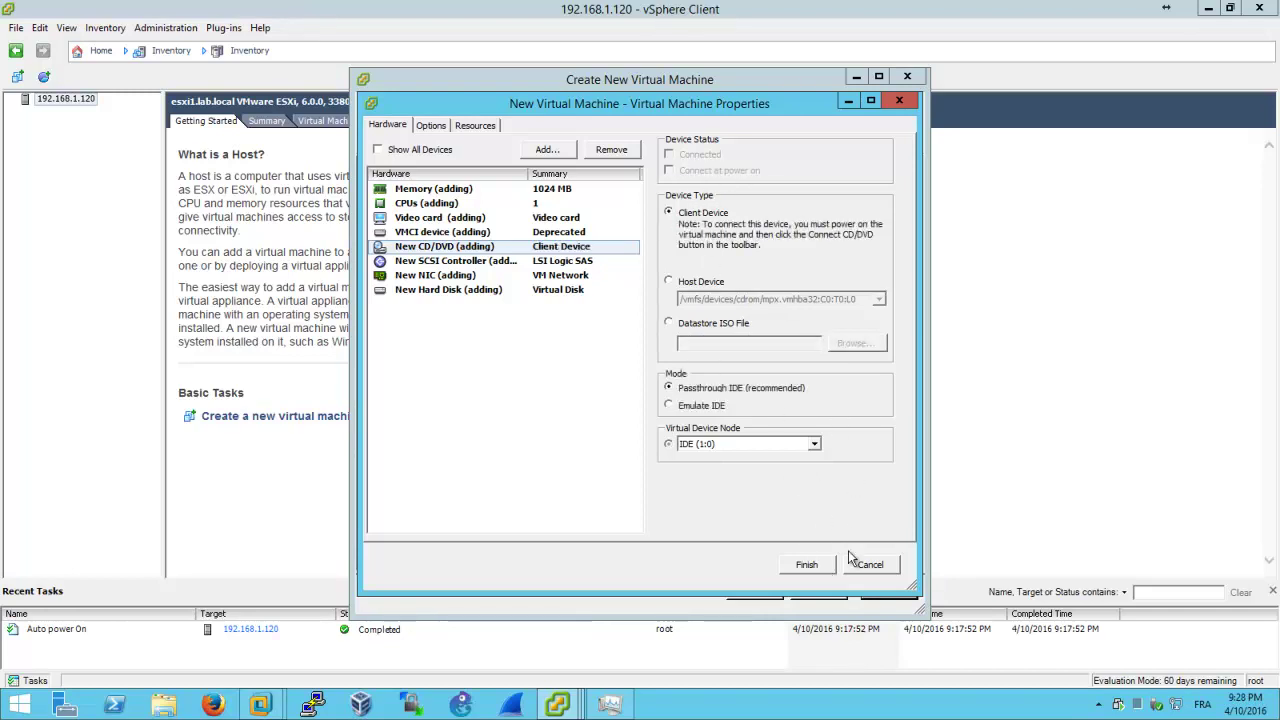
click(815, 565)
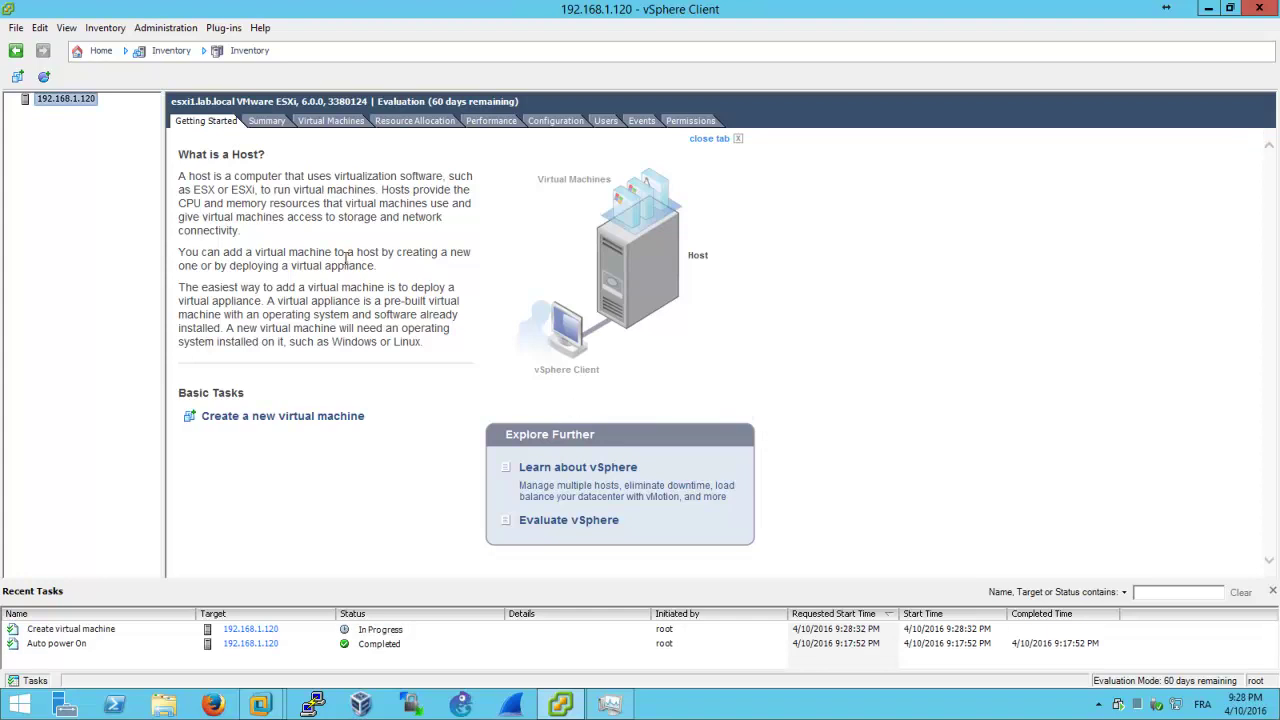
Expand the host, select New Virtual Machine, and open then close its console.
click(11, 100)
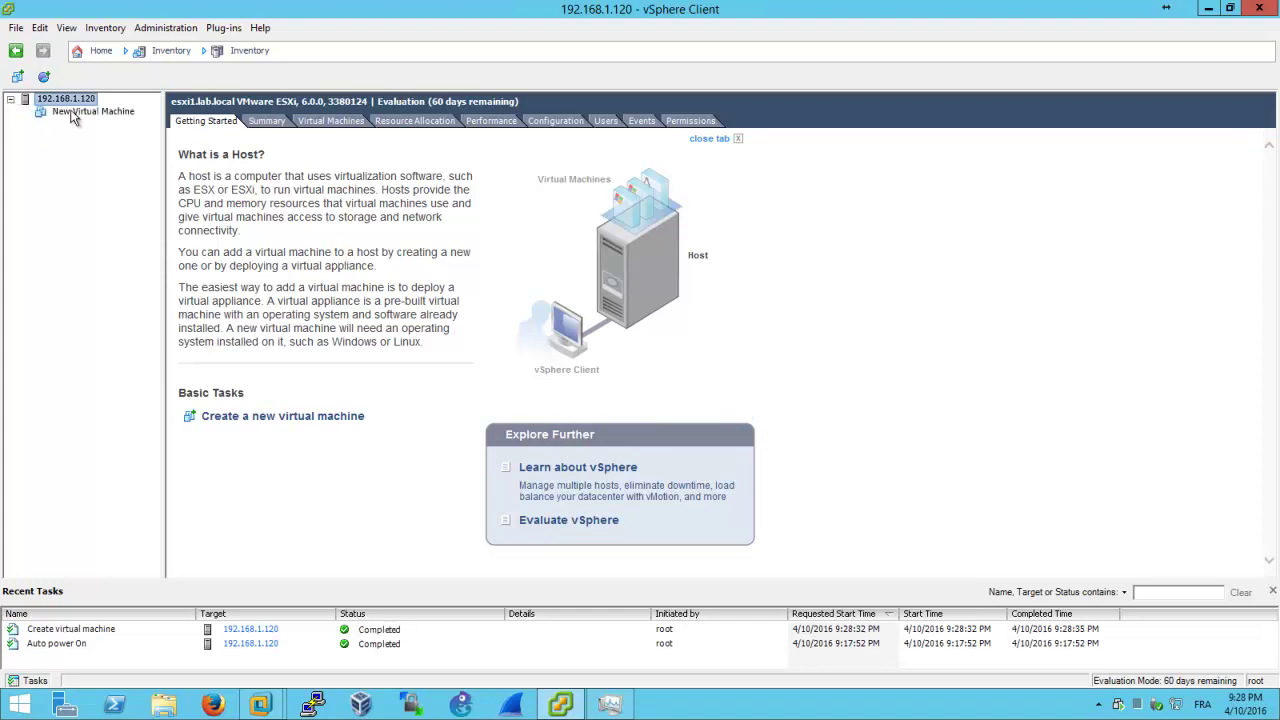
click(100, 113)
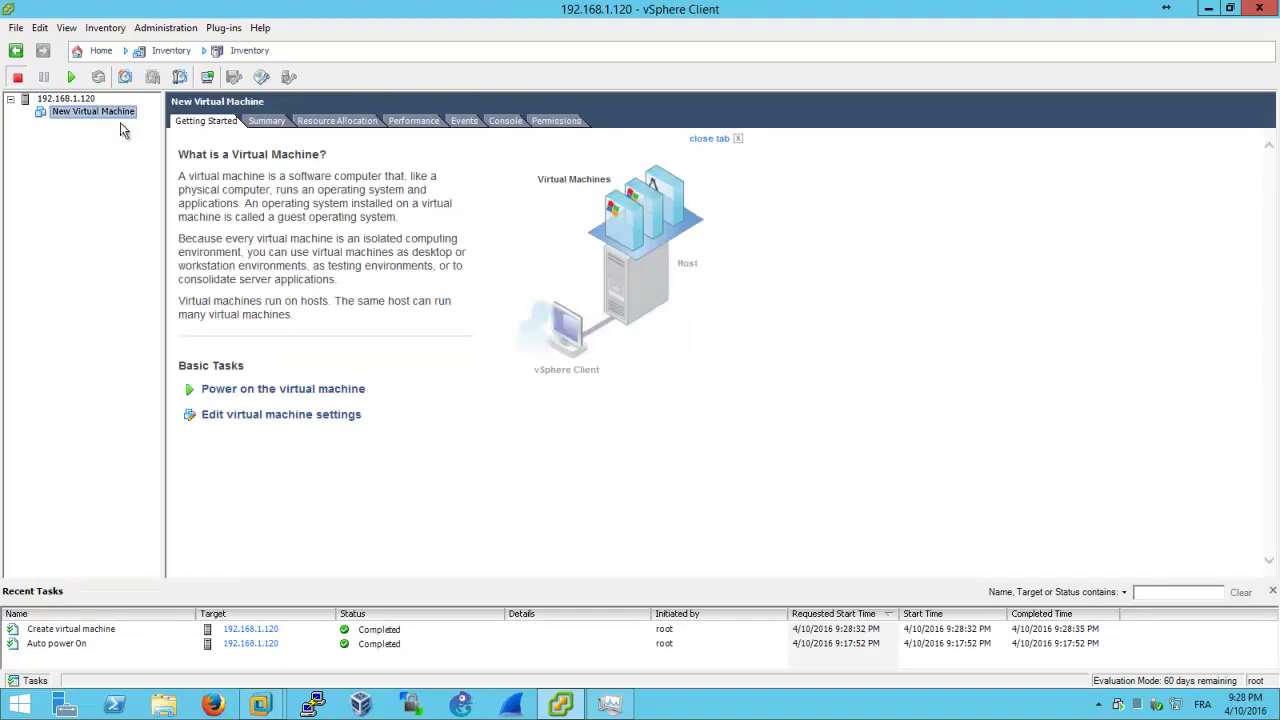
right_click(108, 113)
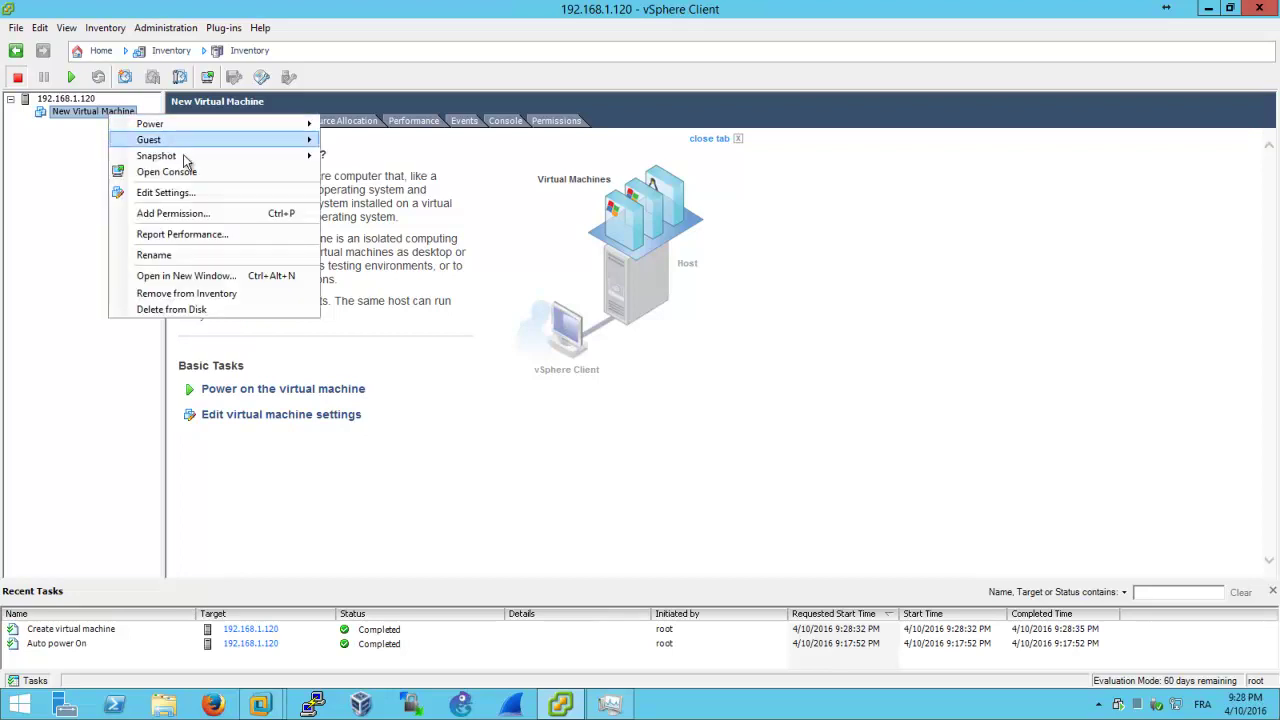
mouse_move(210, 124)
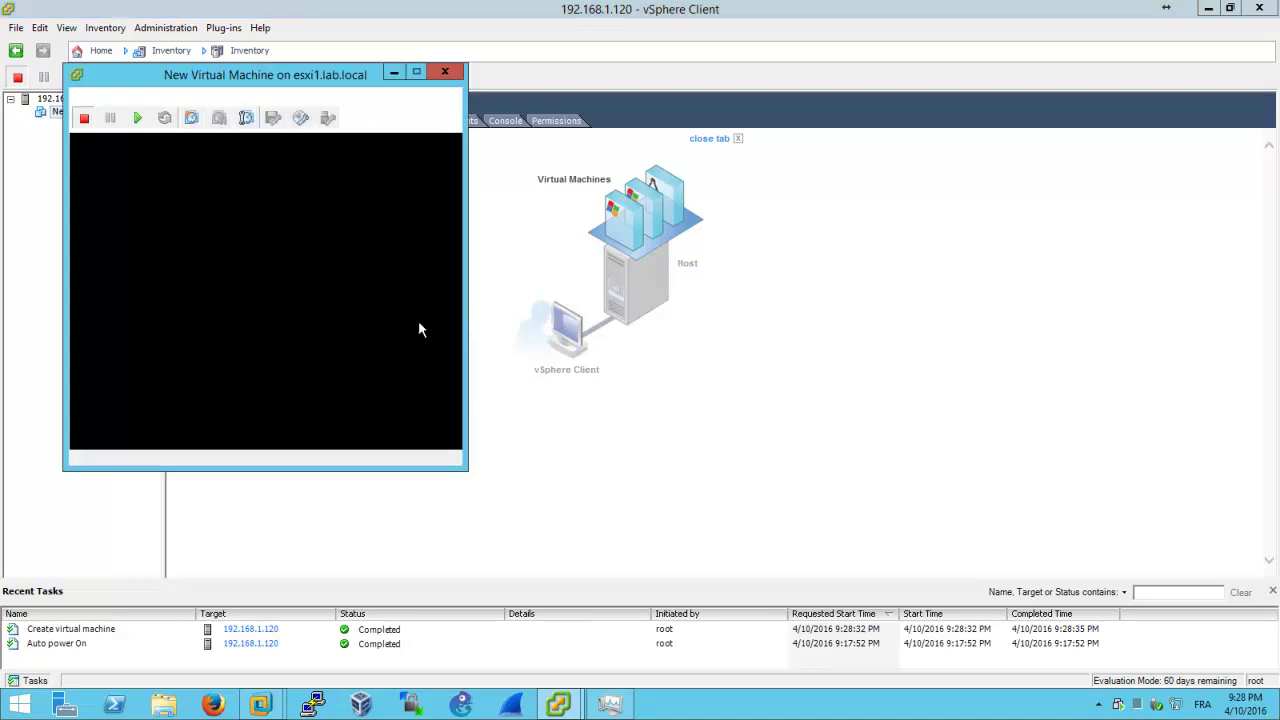
drag(329, 78, 722, 179)
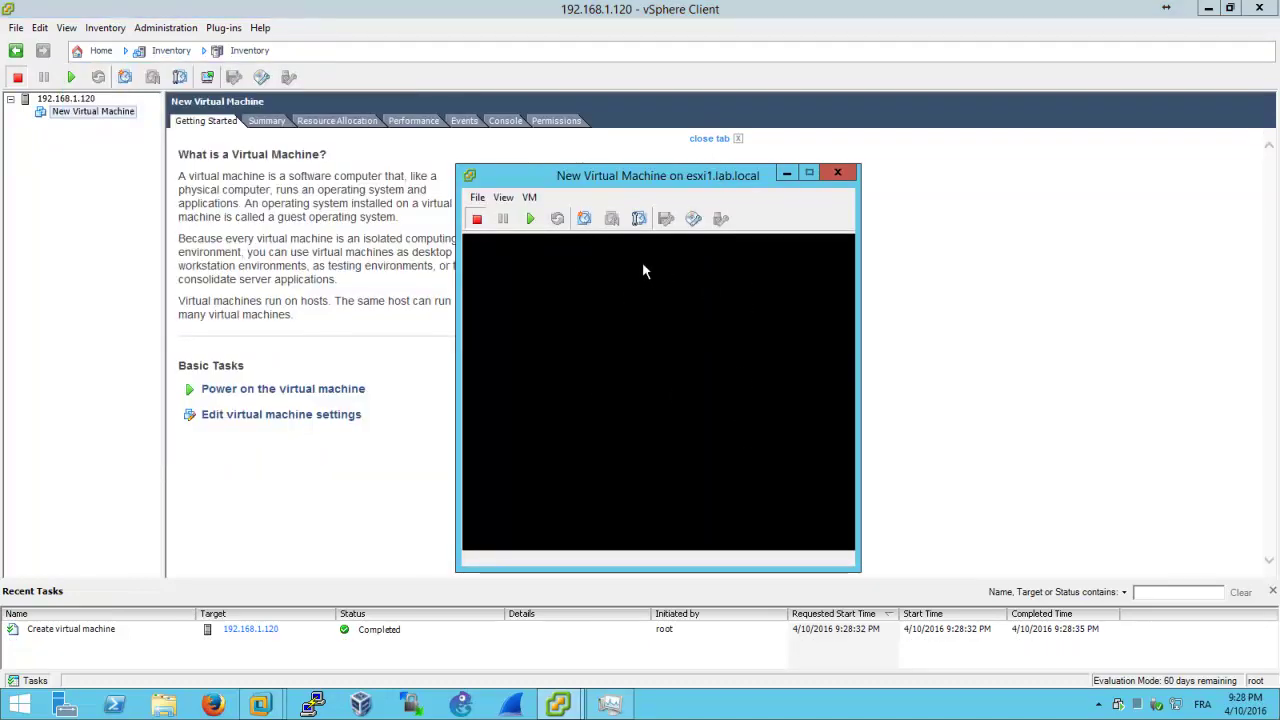
click(837, 172)
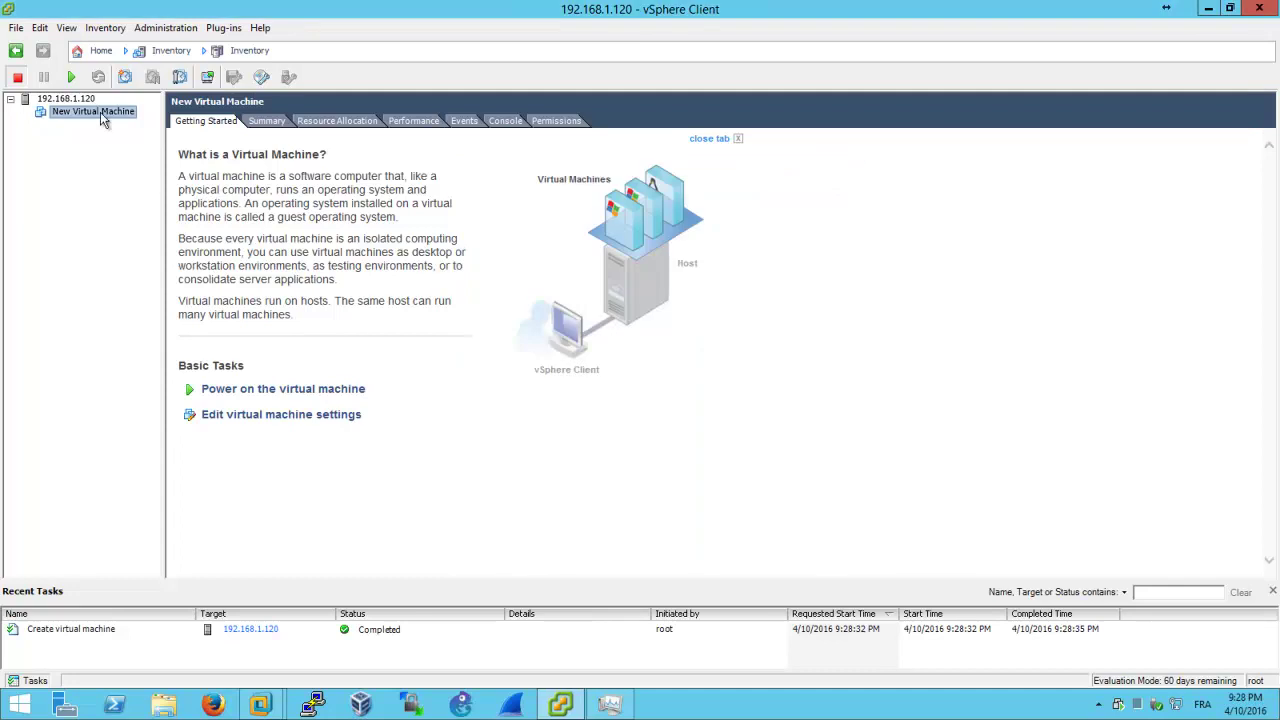
Show New Virtual Machine's Summary: Windows 7 (64-bit), 1 vCPU, 1024 MB, Powered Off.
right_click(100, 114)
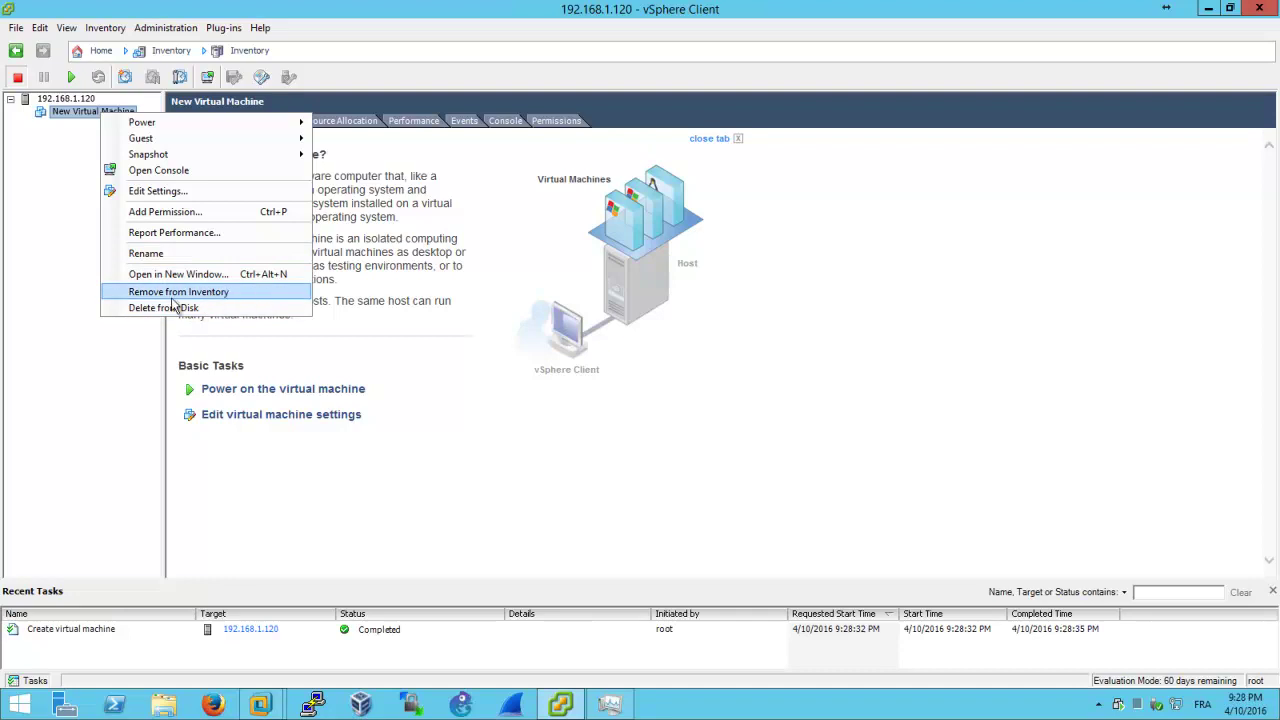
click(50, 345)
click(270, 124)
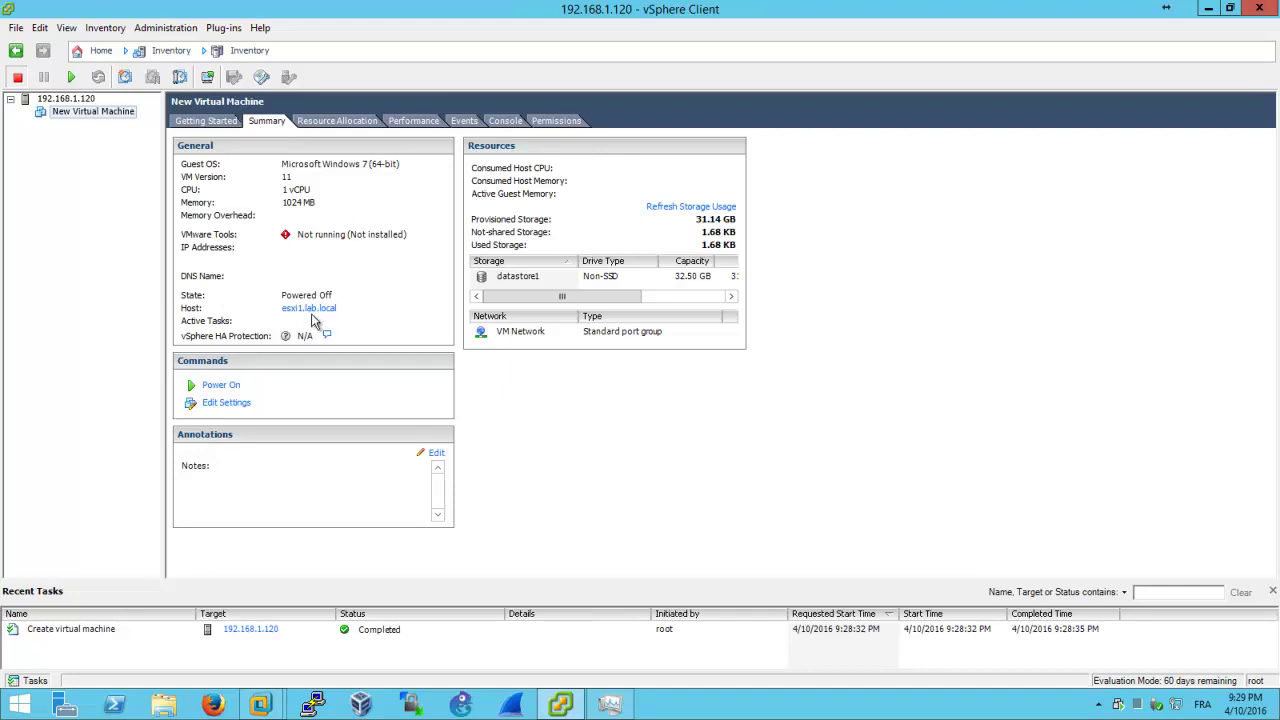
Minimize the remote desktop session to show the My VMware download page in Firefox.
drag(560, 297, 531, 317)
mouse_move(829, 8)
click(778, 10)
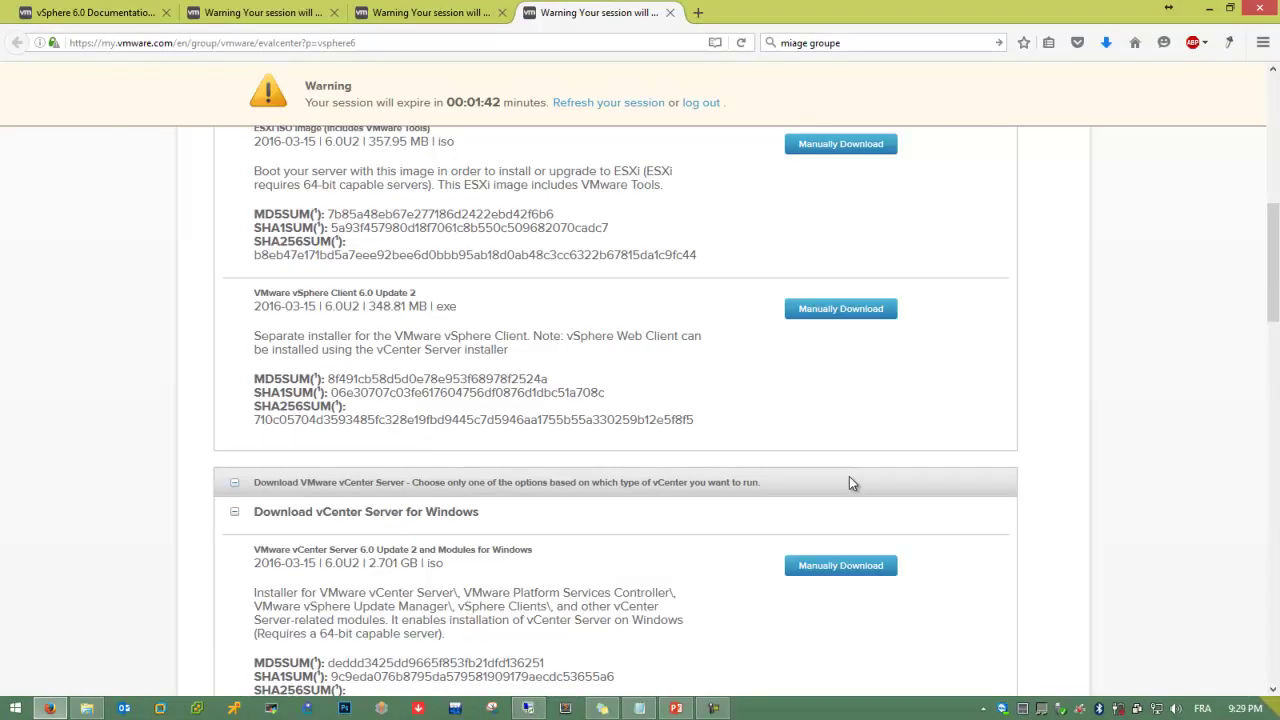